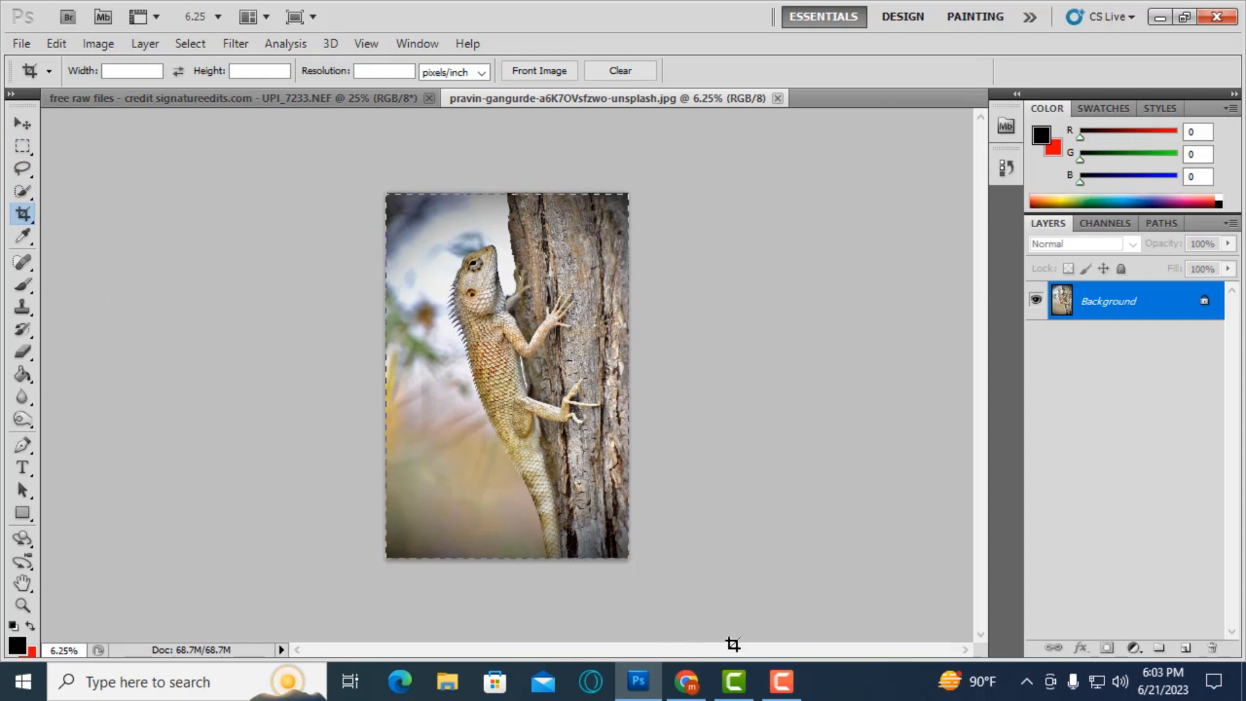
- Extend the canvas on both sides of the lizard photo with the Crop tool
{"action": "key", "text": "Return"}
{"action": "left_click_drag", "start_coordinate": [630, 375], "coordinate": [794, 383]}
{"action": "key", "text": "Return"}
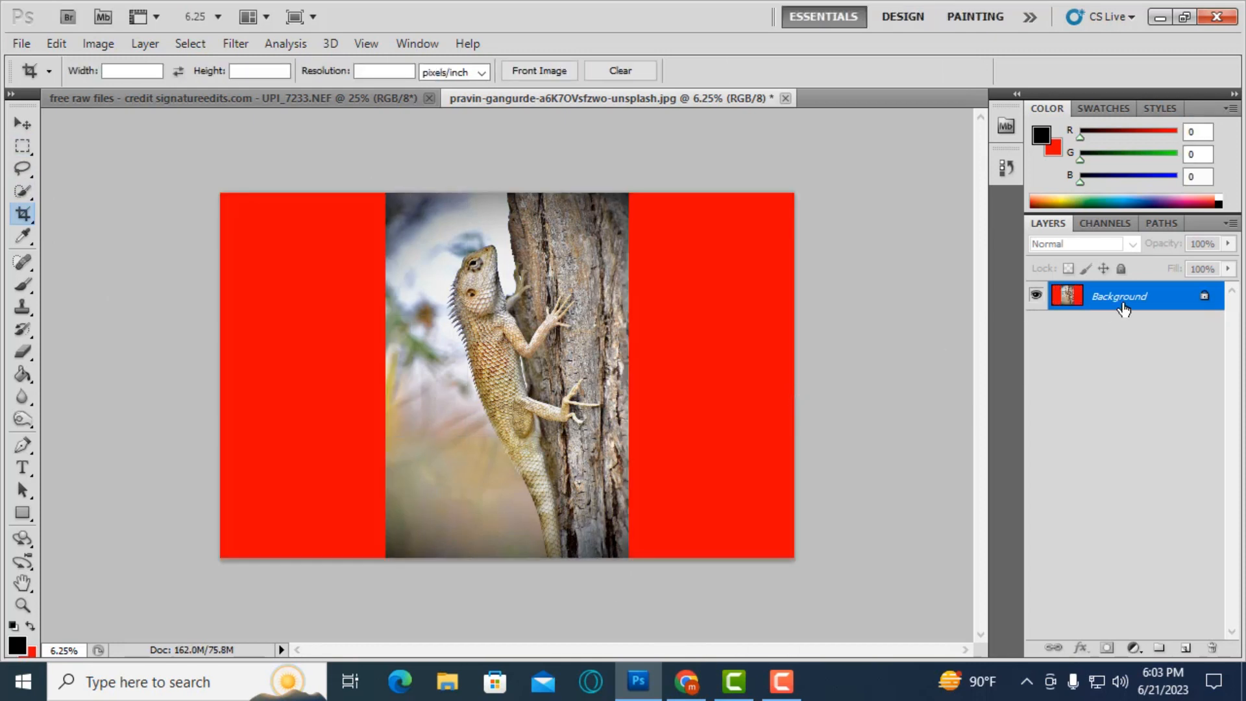
- Copy the original photo area onto a new layer and convert that layer to a smart object
{"action": "key", "text": "m"}
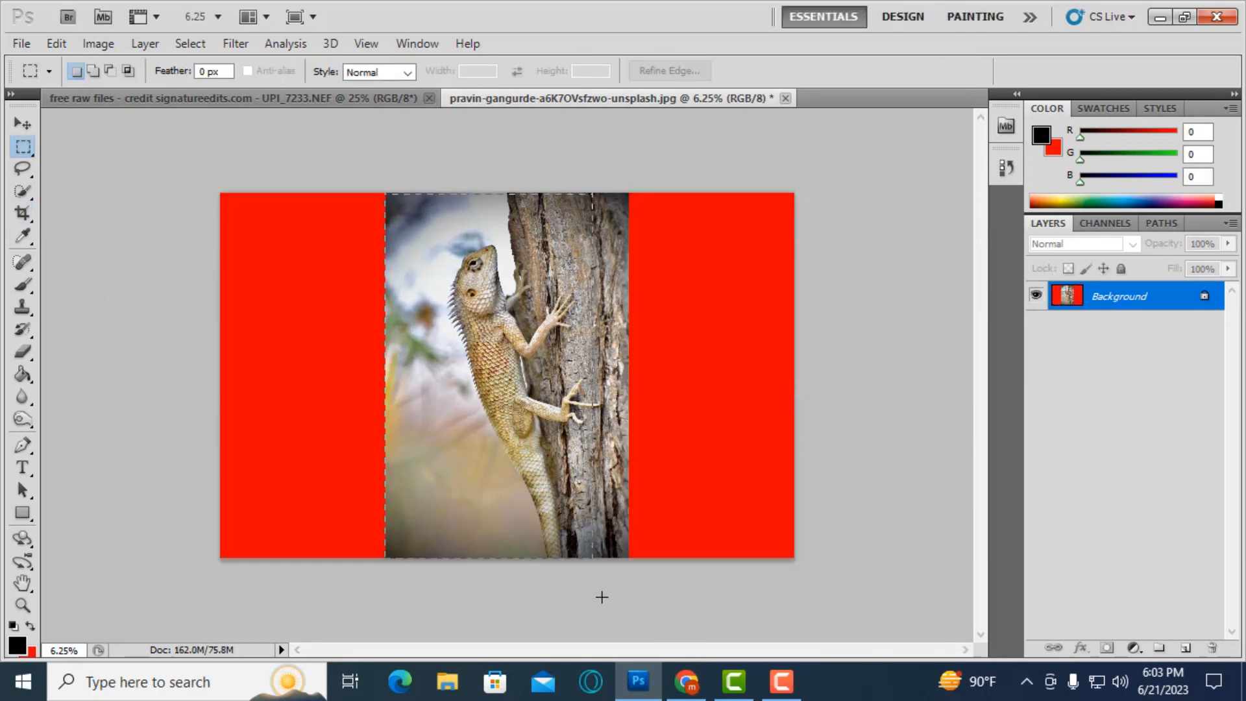
{"action": "key", "text": "ctrl+j"}
{"action": "right_click", "coordinate": [1097, 297]}
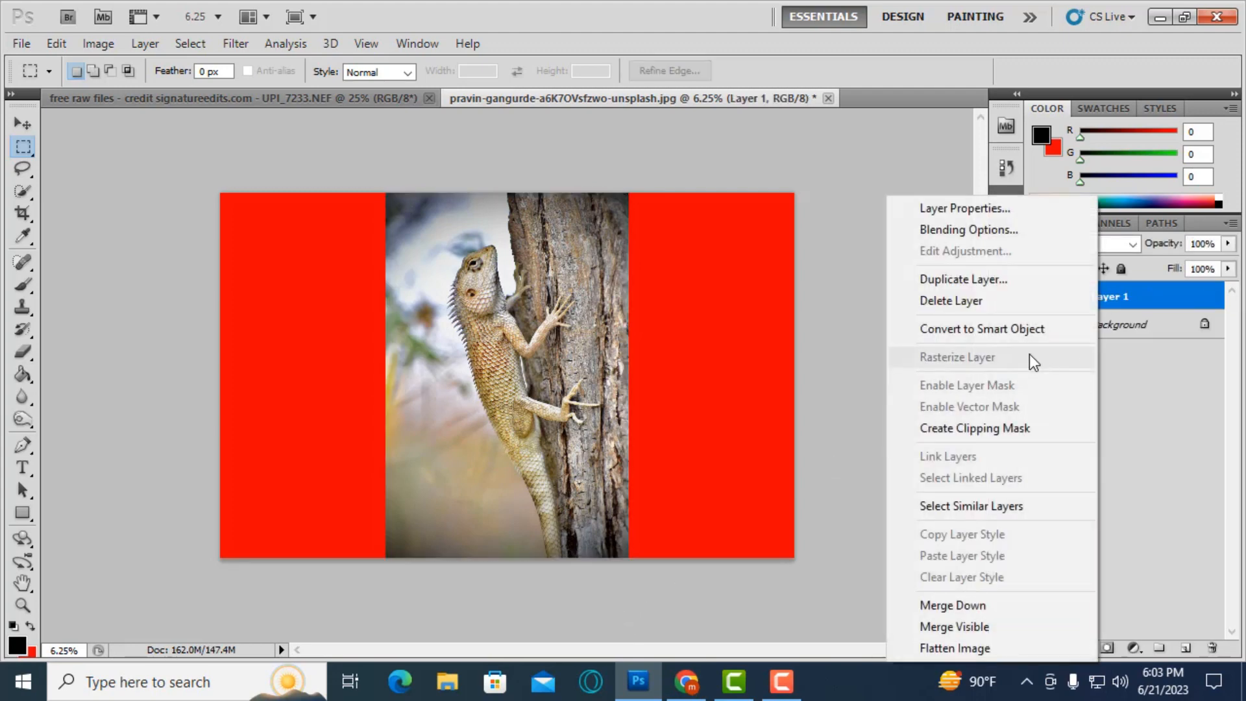
{"action": "left_click", "coordinate": [1025, 329]}
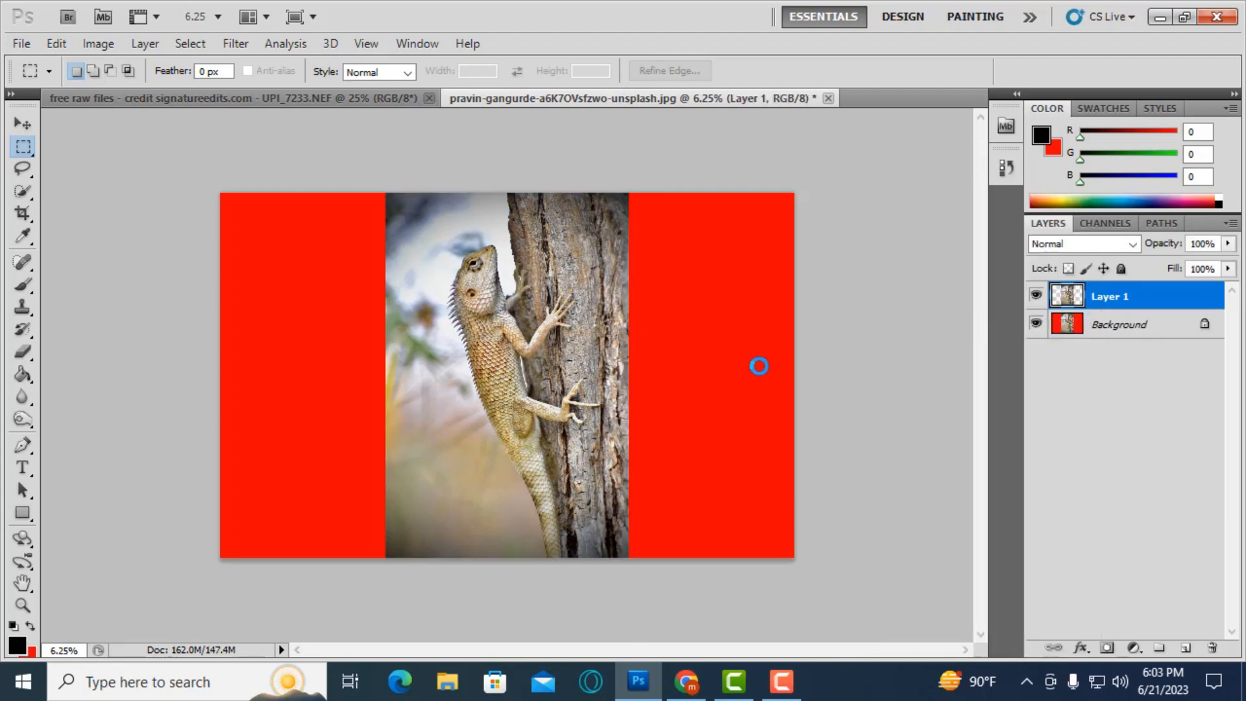
- Rotate Layer 1 by 90° so the trunk lies horizontal, mirror it so the lizard faces left, and place it over the canvas's right half
{"action": "key", "text": "ctrl+t"}
{"action": "right_click", "coordinate": [520, 334]}
{"action": "left_click", "coordinate": [608, 556]}
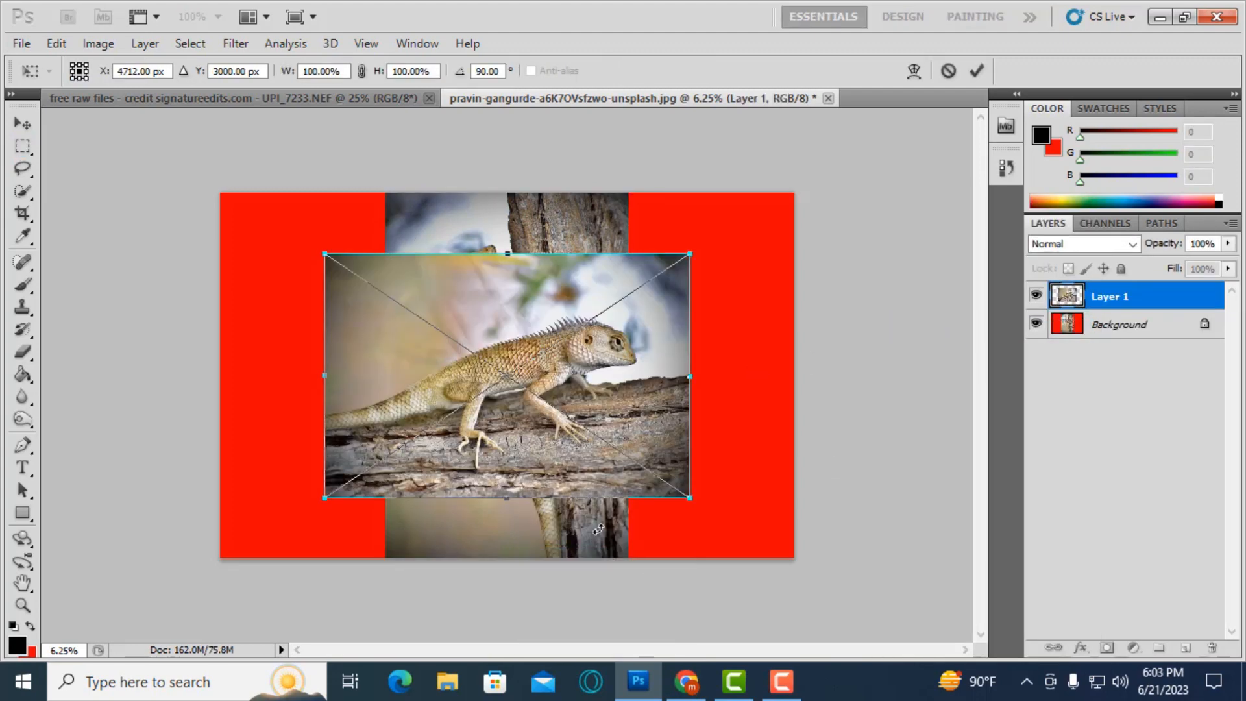
{"action": "left_click_drag", "start_coordinate": [561, 409], "coordinate": [666, 400]}
{"action": "left_click_drag", "start_coordinate": [430, 366], "coordinate": [793, 376]}
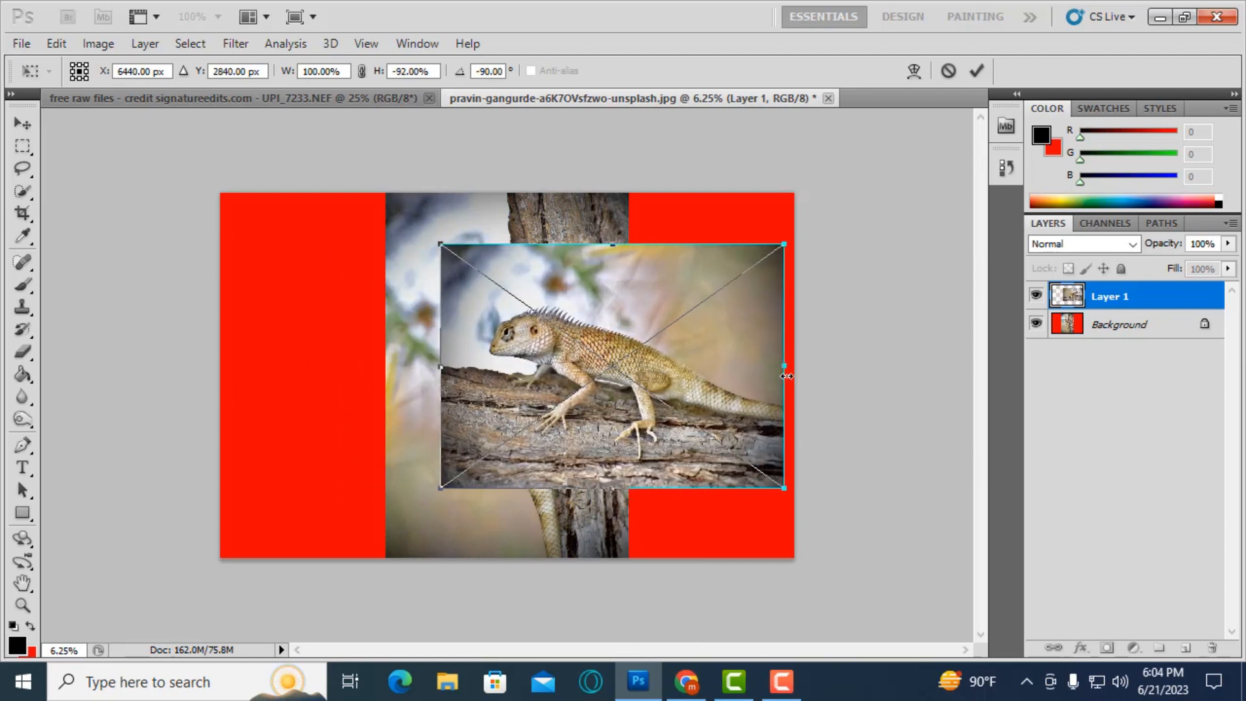
{"action": "key", "text": "Return"}
- Copy a rectangular area around the lizard's foreleg onto a new layer and load that layer's outline as a selection
{"action": "key", "text": "ctrl+plus"}
{"action": "key", "text": "ctrl+plus"}
{"action": "key", "text": "ctrl+plus"}
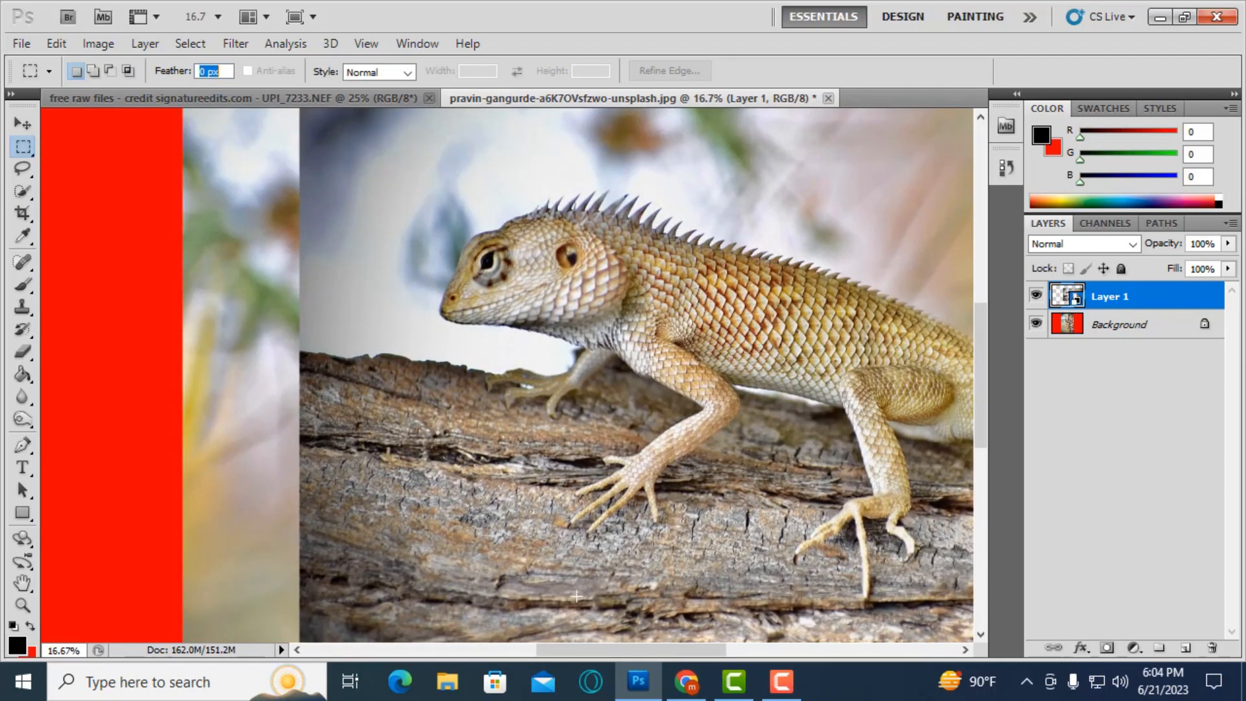
{"action": "left_click_drag", "start_coordinate": [629, 651], "coordinate": [669, 651]}
{"action": "left_click_drag", "start_coordinate": [349, 283], "coordinate": [553, 467]}
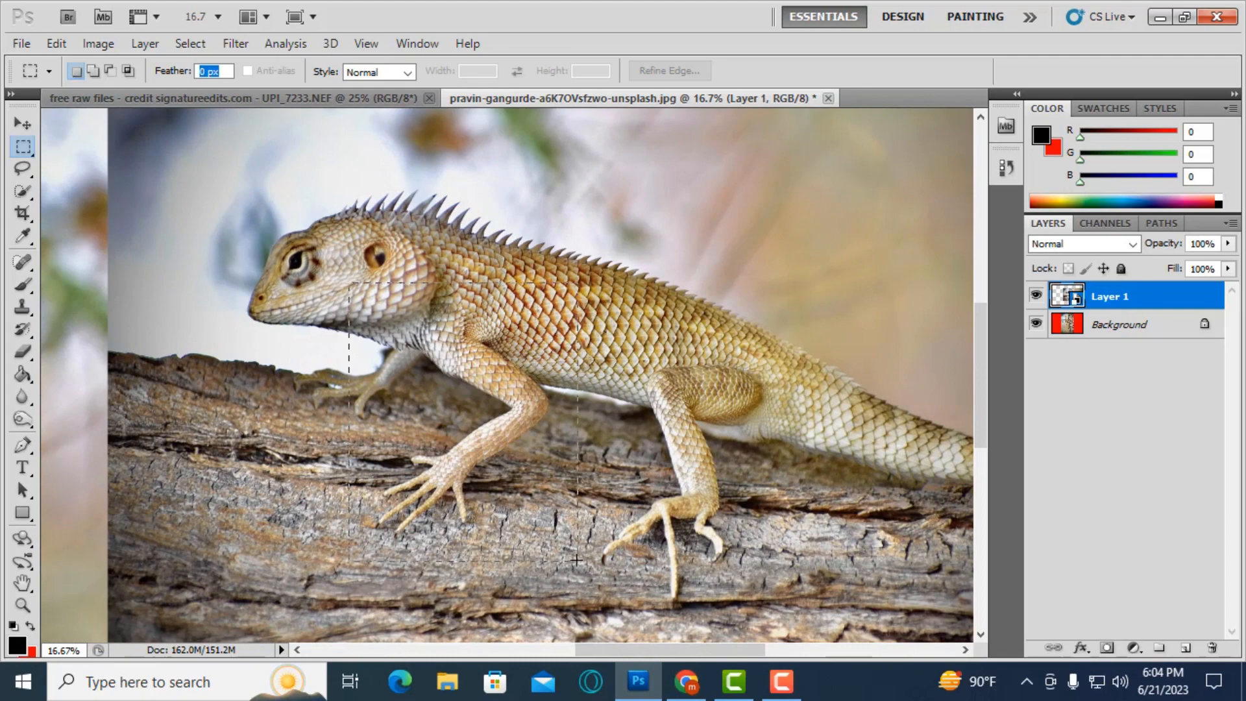
{"action": "left_click_drag", "start_coordinate": [576, 560], "coordinate": [577, 562]}
{"action": "key", "text": "ctrl+j"}
{"action": "right_click", "coordinate": [1126, 301]}
{"action": "left_click", "coordinate": [903, 354]}
{"action": "left_click", "coordinate": [1071, 302], "text": "ctrl"}
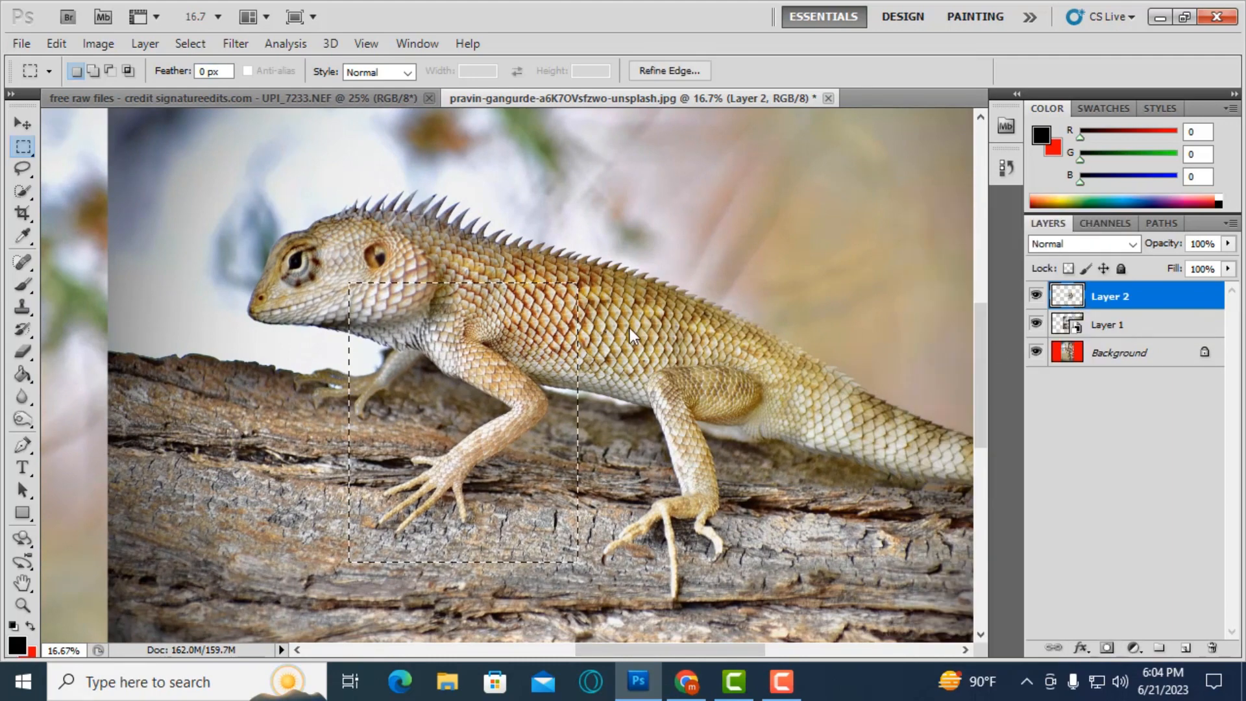
- Bring the foreleg patch into the UPI_7233.NEF photo and copy a rectangle of its upper-leg scales onto a new layer
{"action": "key", "text": "ctrl+Tab"}
{"action": "key", "text": "ctrl+plus"}
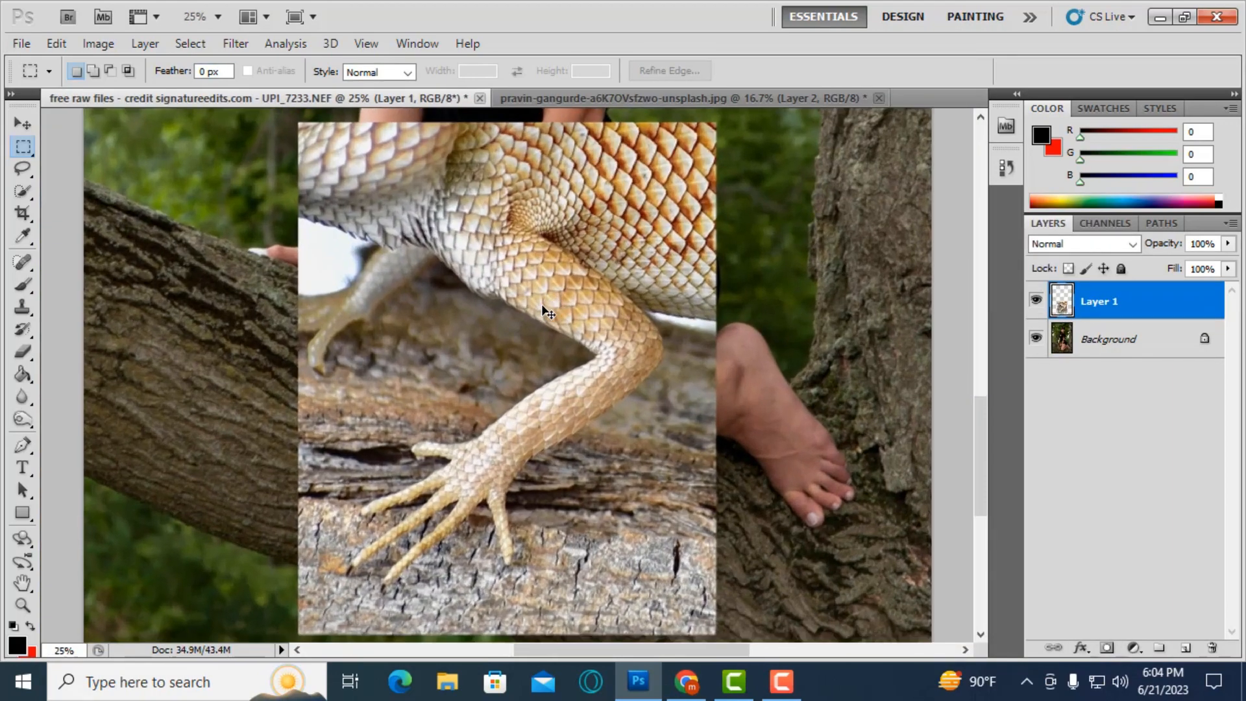
{"action": "key", "text": "ctrl+plus"}
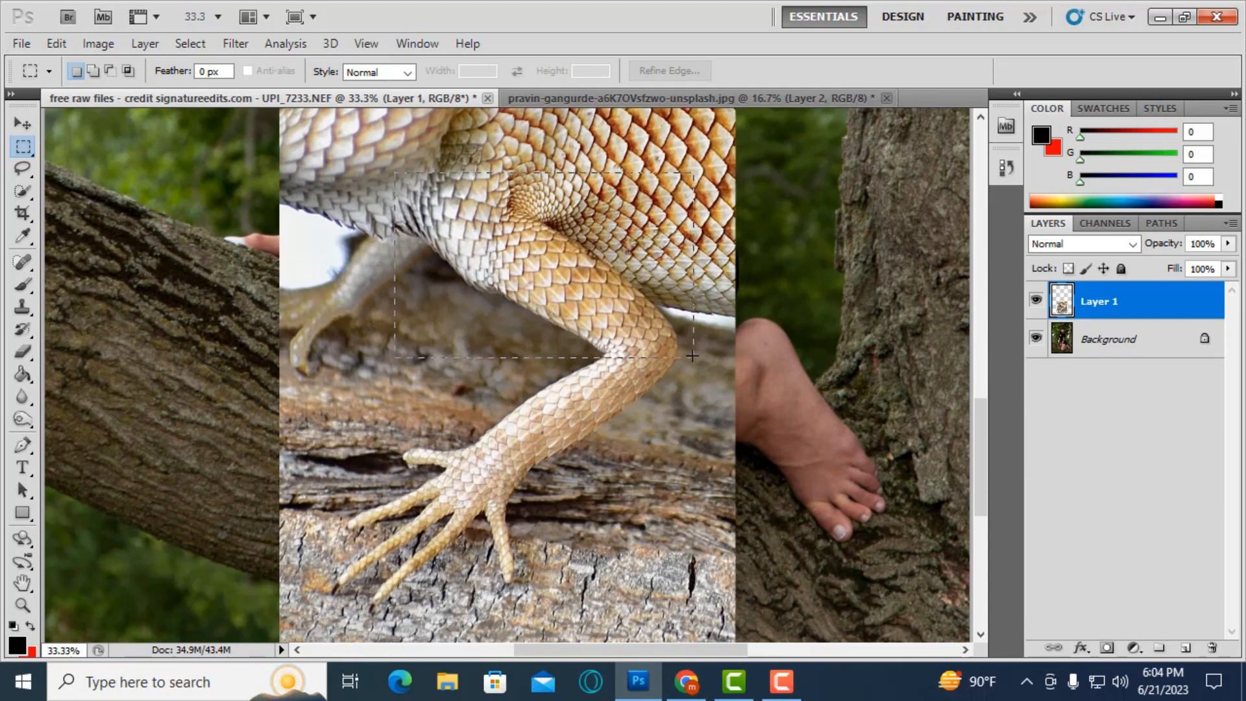
{"action": "key", "text": "ctrl+j"}
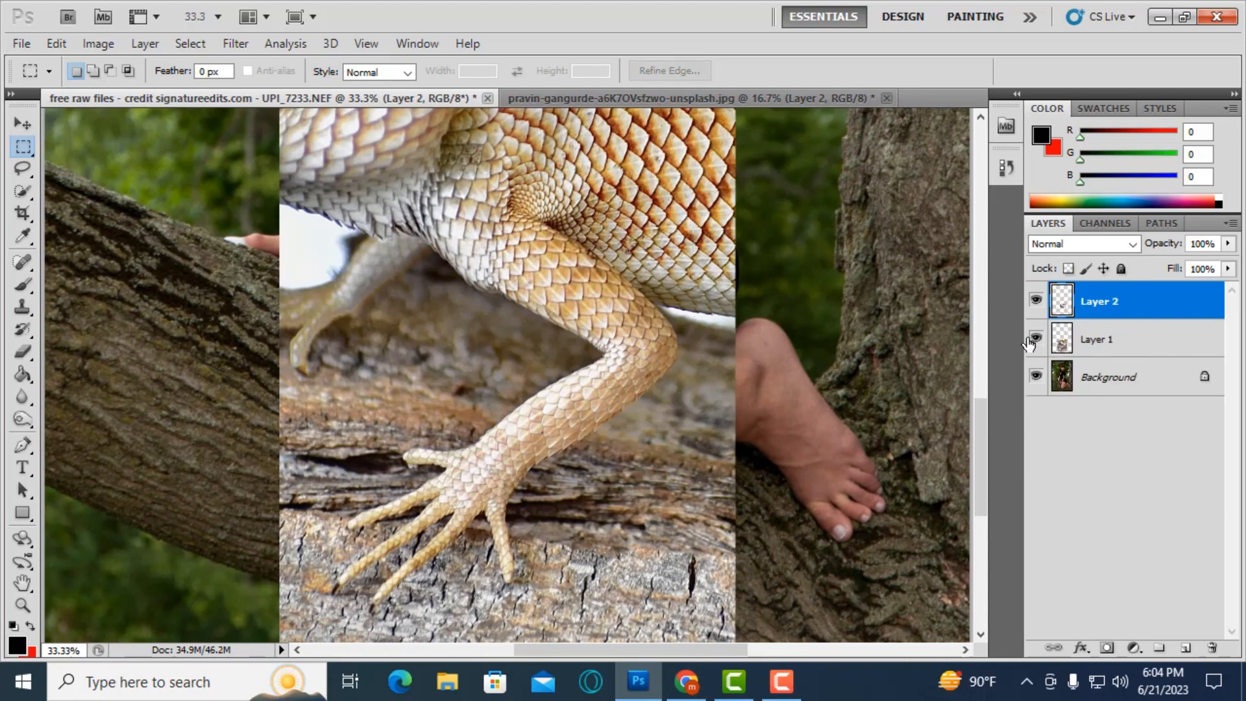
- Hide Layer 1 and convert Layer 2 to a smart object
{"action": "left_click", "coordinate": [1036, 339]}
{"action": "right_click", "coordinate": [1116, 303]}
{"action": "left_click", "coordinate": [1022, 326]}
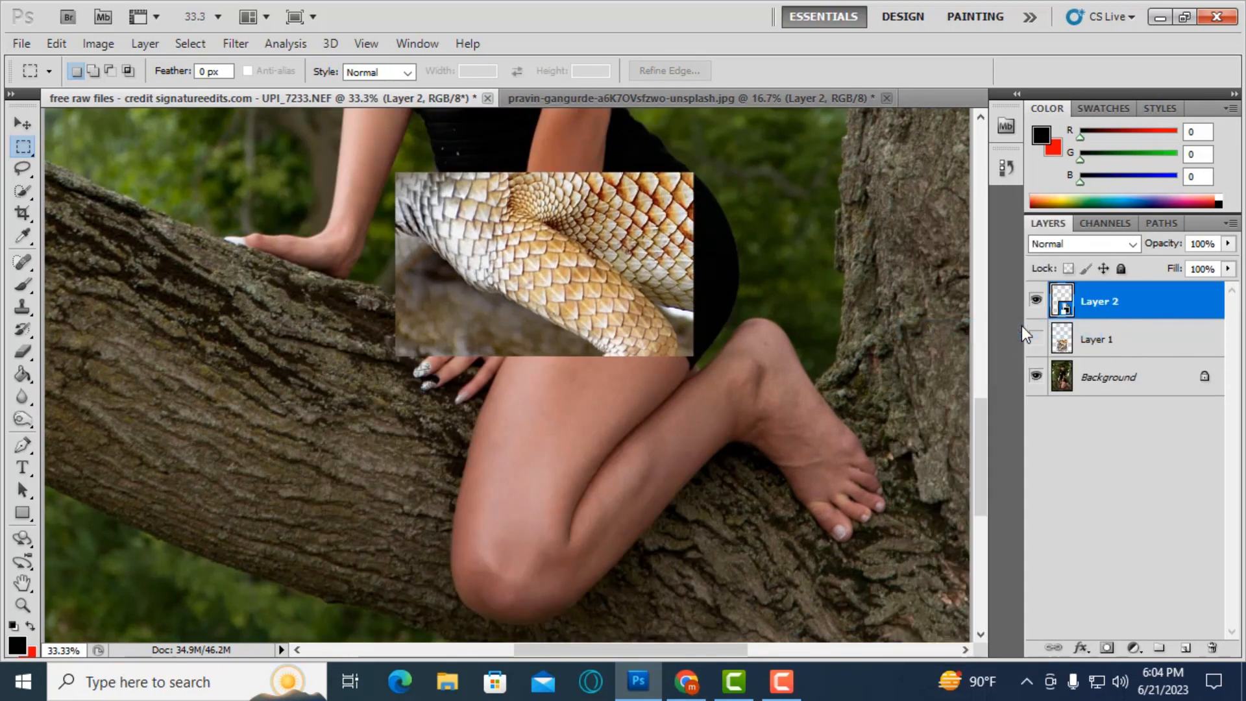
- Mirror the scale patch horizontally, enlarge it to about 122% by 176%, and rotate it about 16° counterclockwise over the woman's thigh
{"action": "key", "text": "ctrl+t"}
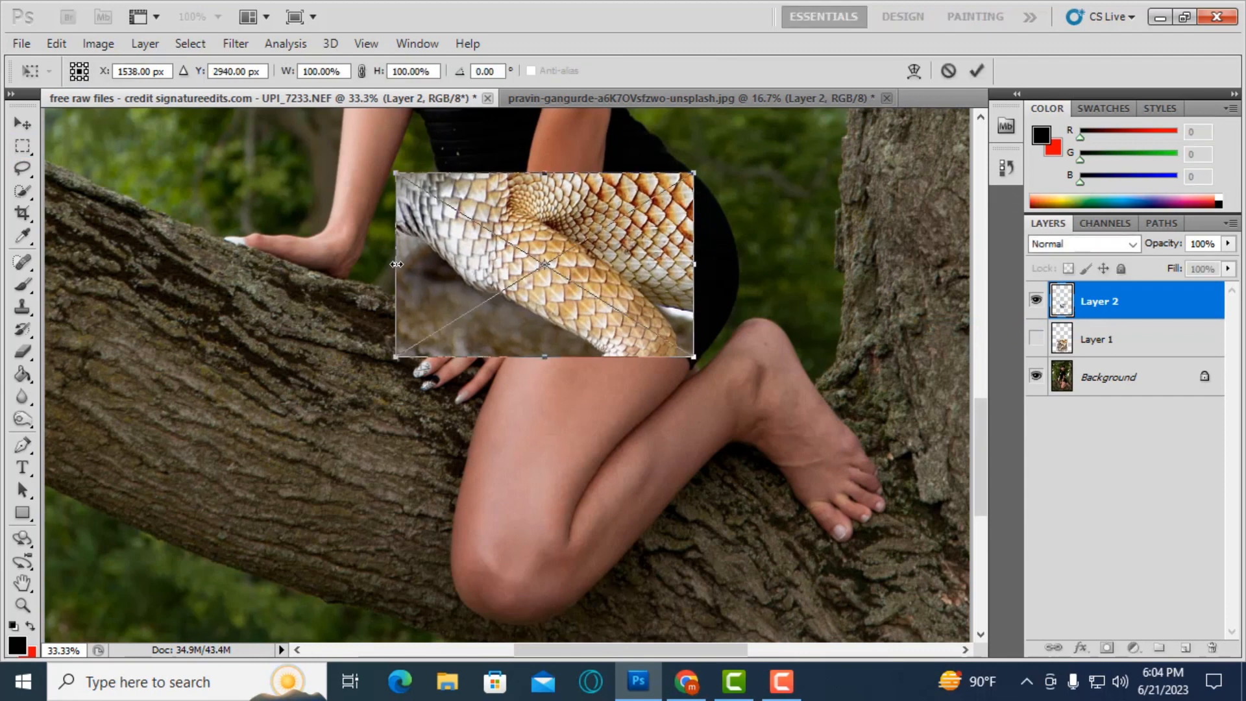
{"action": "left_click_drag", "start_coordinate": [396, 265], "coordinate": [641, 267]}
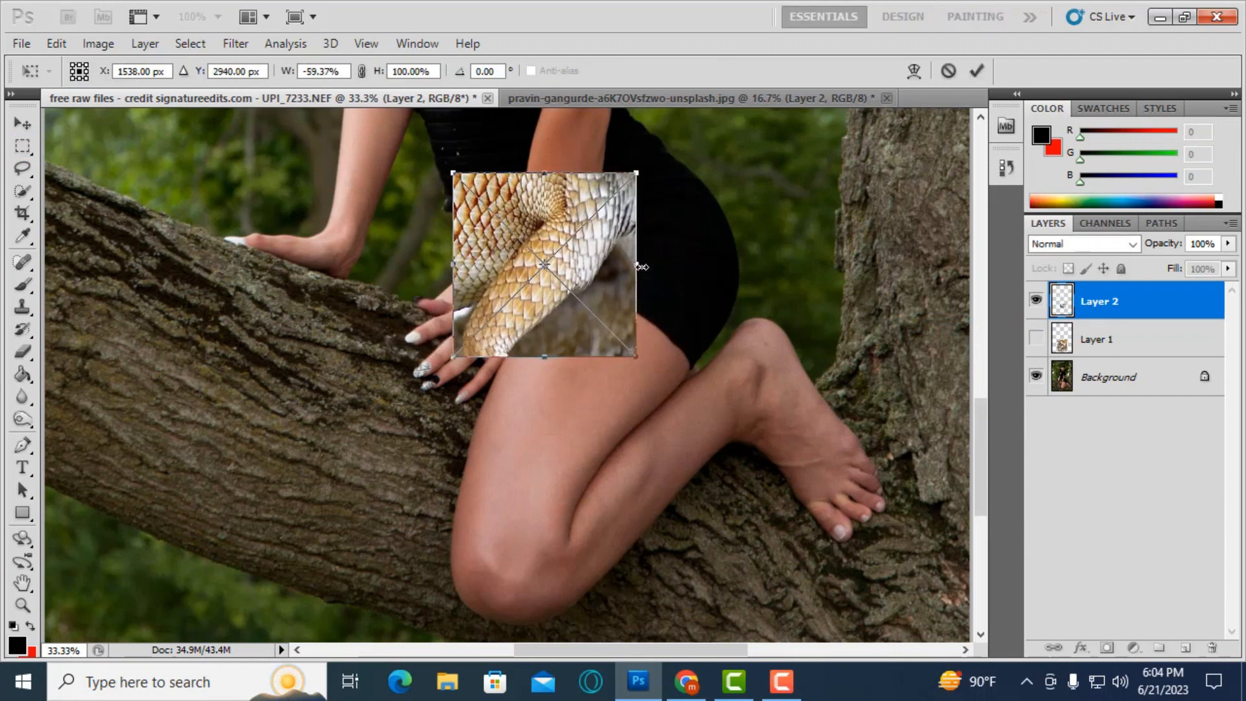
{"action": "left_click_drag", "start_coordinate": [637, 358], "coordinate": [767, 402]}
{"action": "left_click_drag", "start_coordinate": [570, 368], "coordinate": [600, 451]}
{"action": "mouse_move", "coordinate": [763, 476]}
{"action": "left_mouse_down"}
{"action": "mouse_move", "coordinate": [780, 450]}
{"action": "mouse_move", "coordinate": [769, 461]}
{"action": "left_mouse_up"}
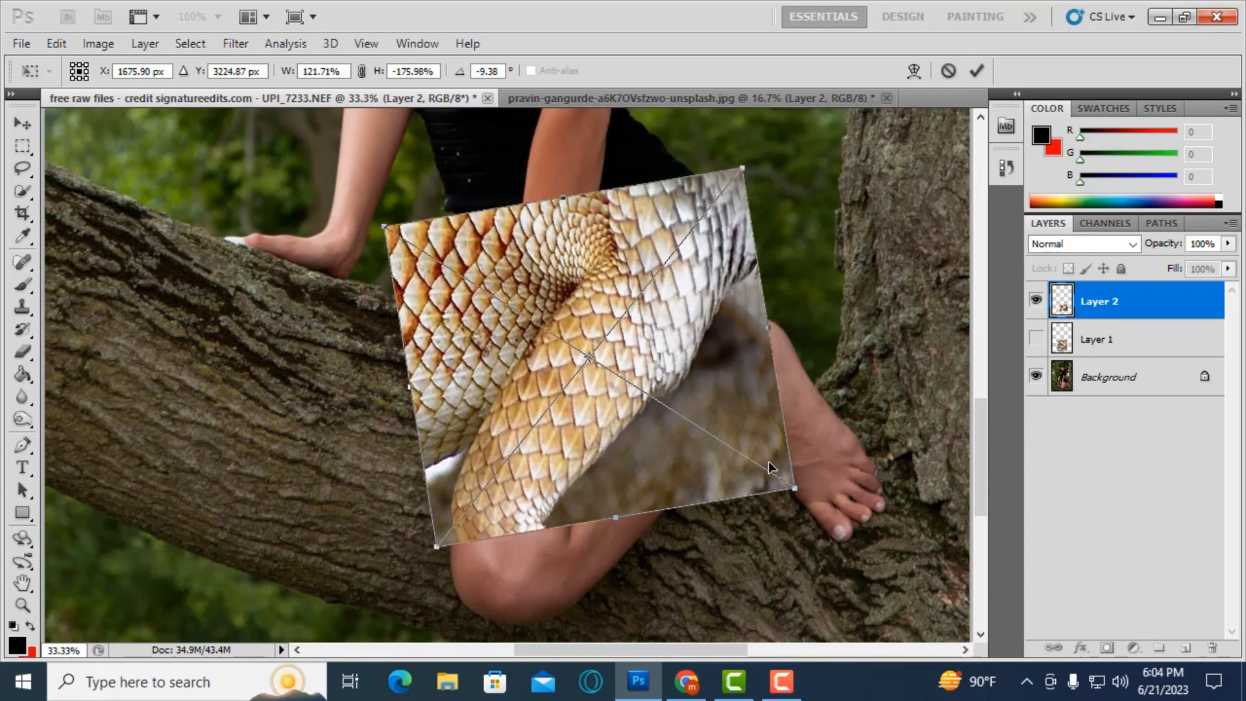
{"action": "left_click_drag", "start_coordinate": [873, 503], "coordinate": [877, 464]}
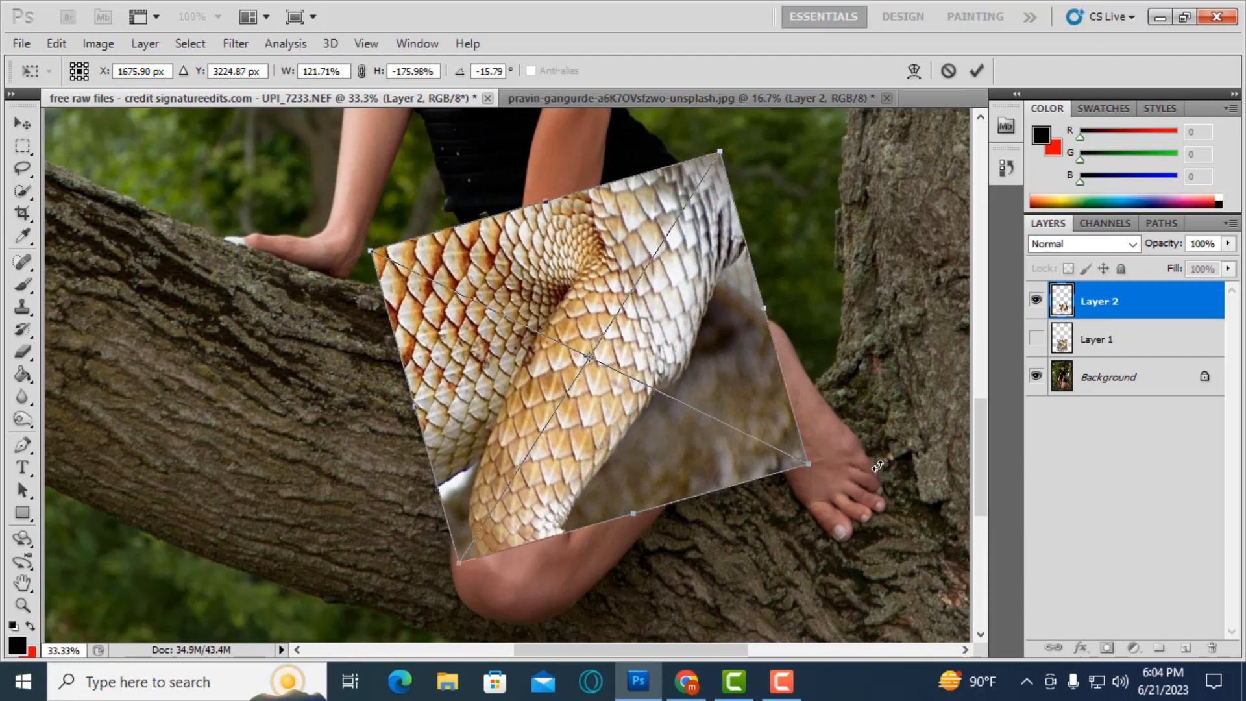
{"action": "key", "text": "Return"}
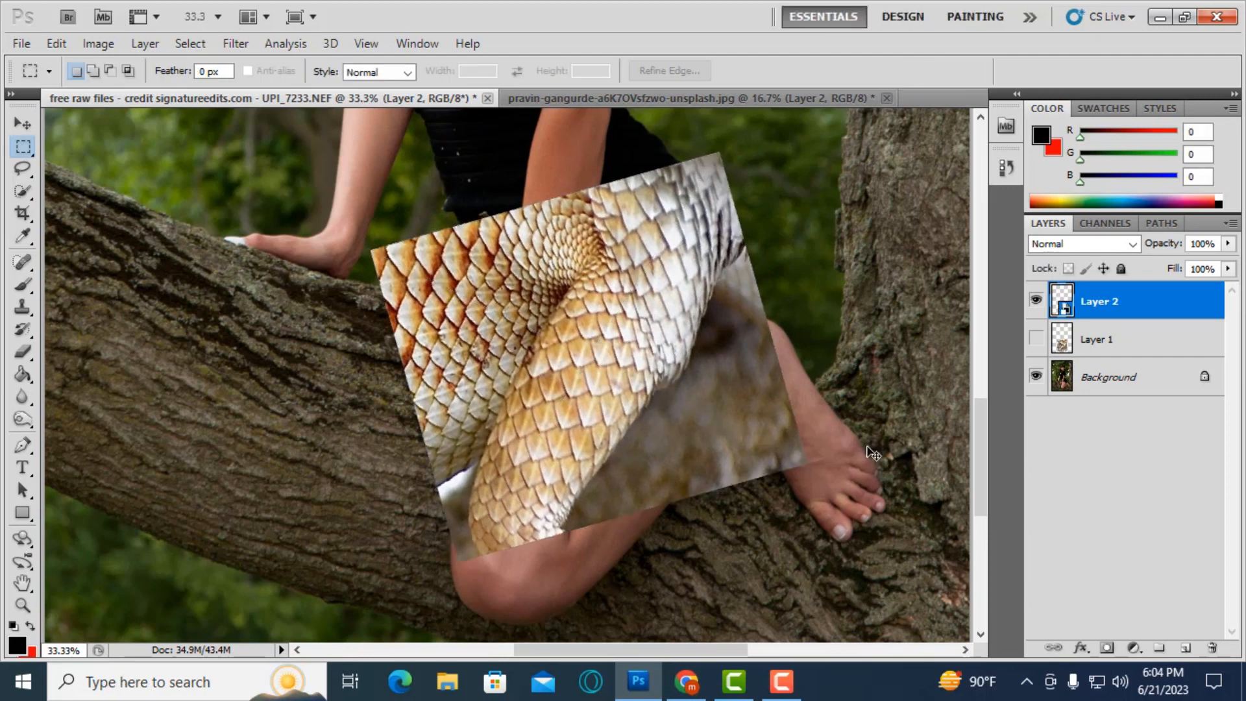
- Rasterize Layer 2 and trace the edges of the scaly leg with a Pen tool path
{"action": "right_click", "coordinate": [1121, 305]}
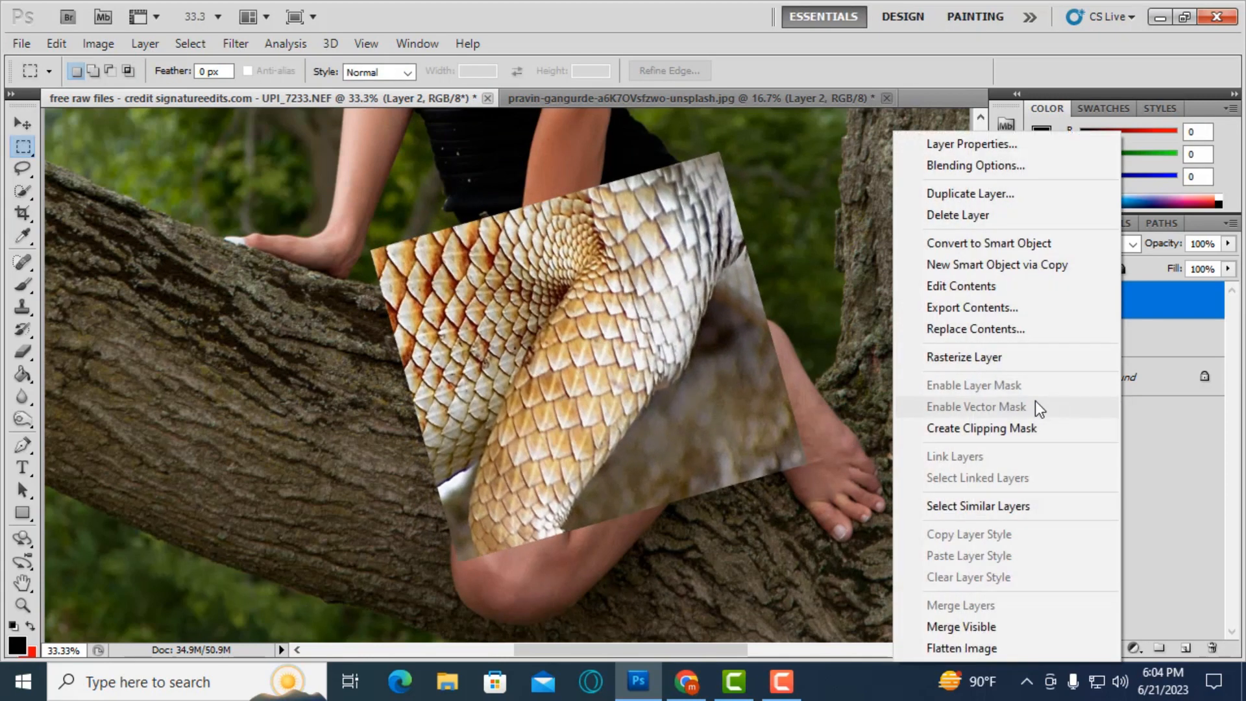
{"action": "left_click", "coordinate": [980, 359]}
{"action": "key", "text": "ctrl+plus"}
{"action": "scroll", "coordinate": [283, 385], "scroll_direction": "down", "scroll_amount": 3}
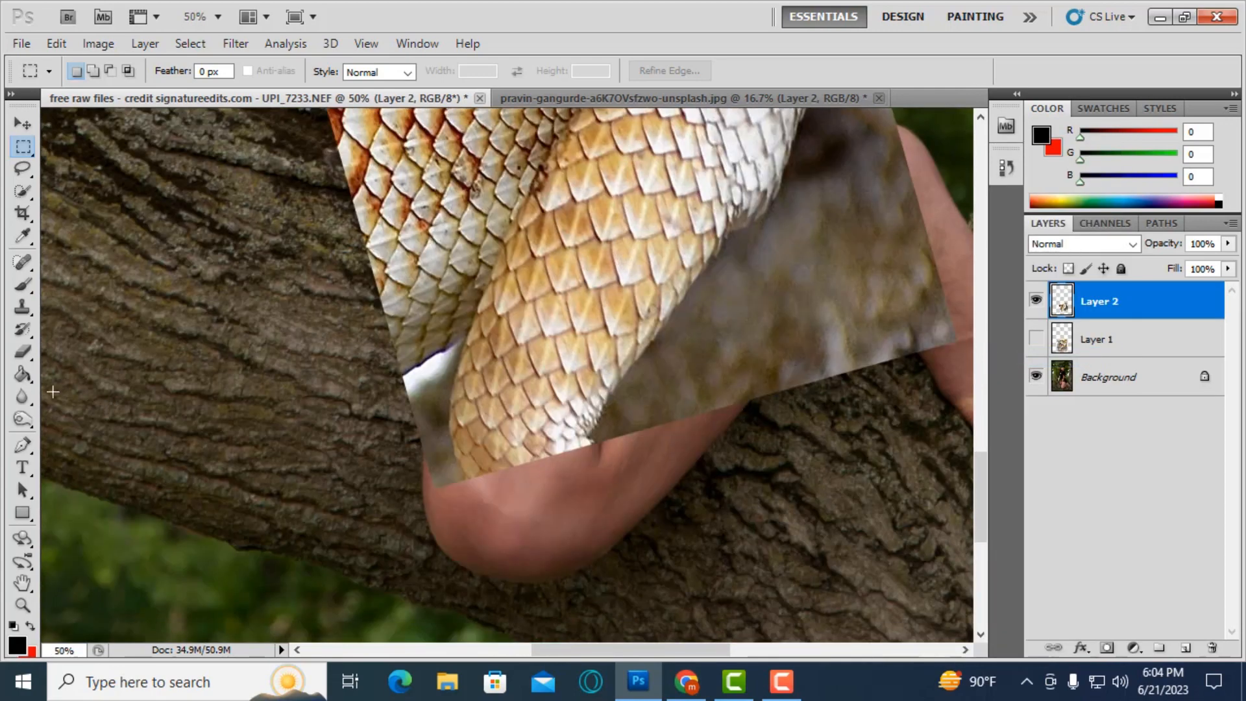
{"action": "left_click", "coordinate": [23, 445]}
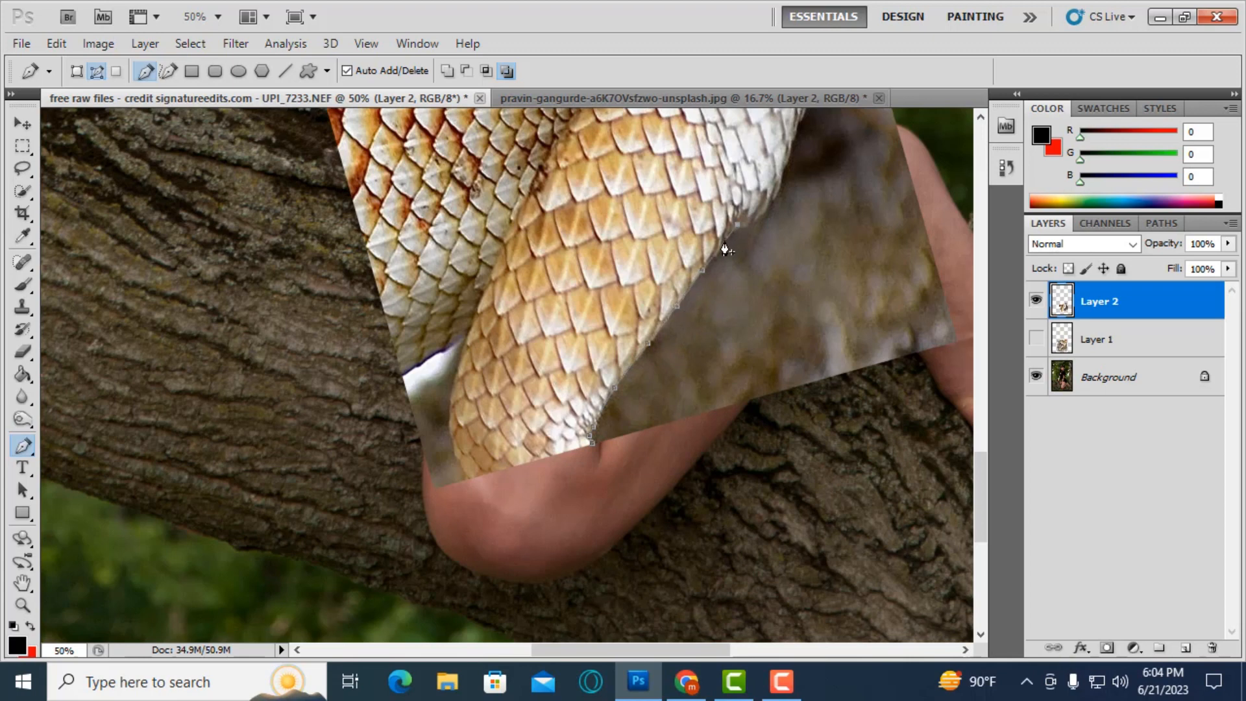
{"action": "scroll", "coordinate": [797, 247], "scroll_direction": "up", "scroll_amount": 2}
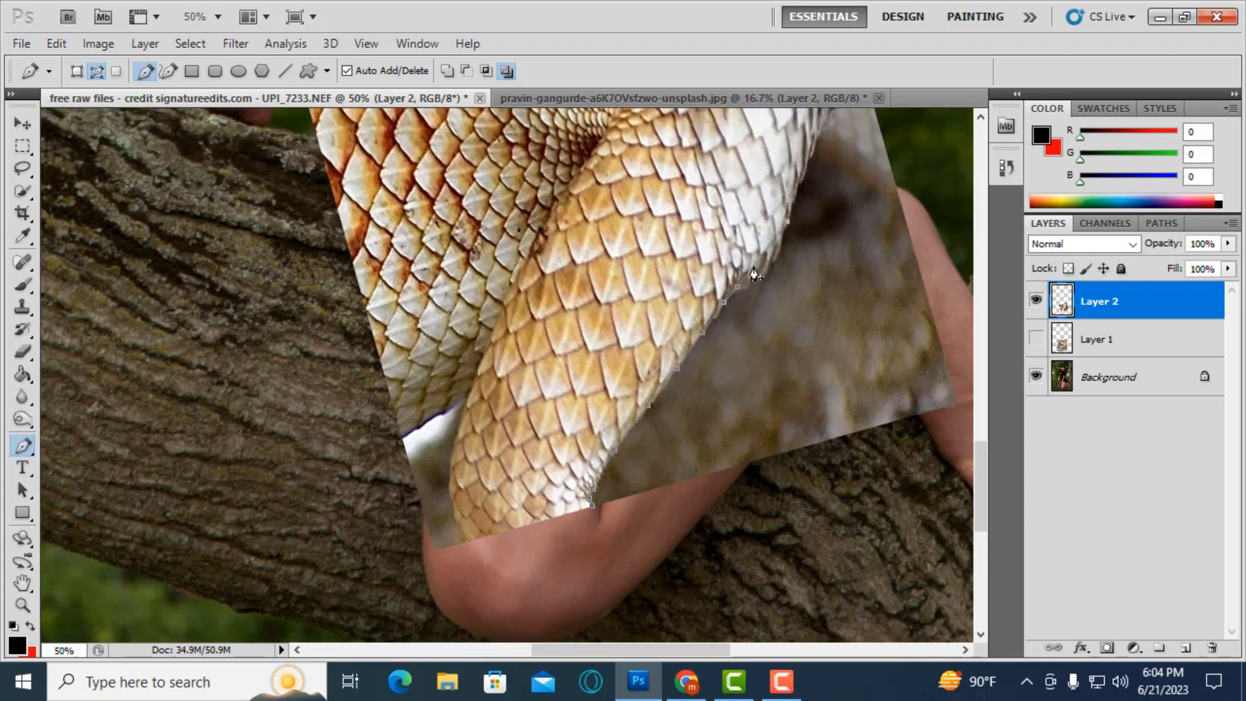
{"action": "scroll", "coordinate": [806, 254], "scroll_direction": "up", "scroll_amount": 4}
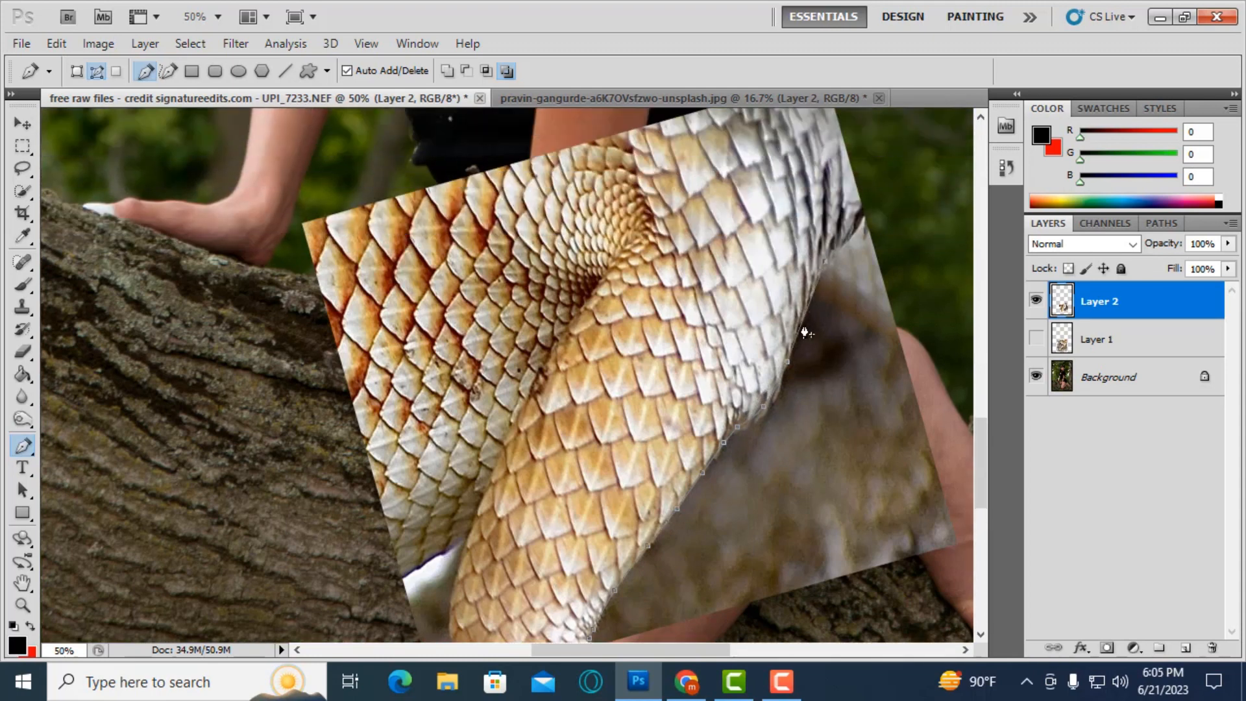
{"action": "scroll", "coordinate": [826, 309], "scroll_direction": "up", "scroll_amount": 3}
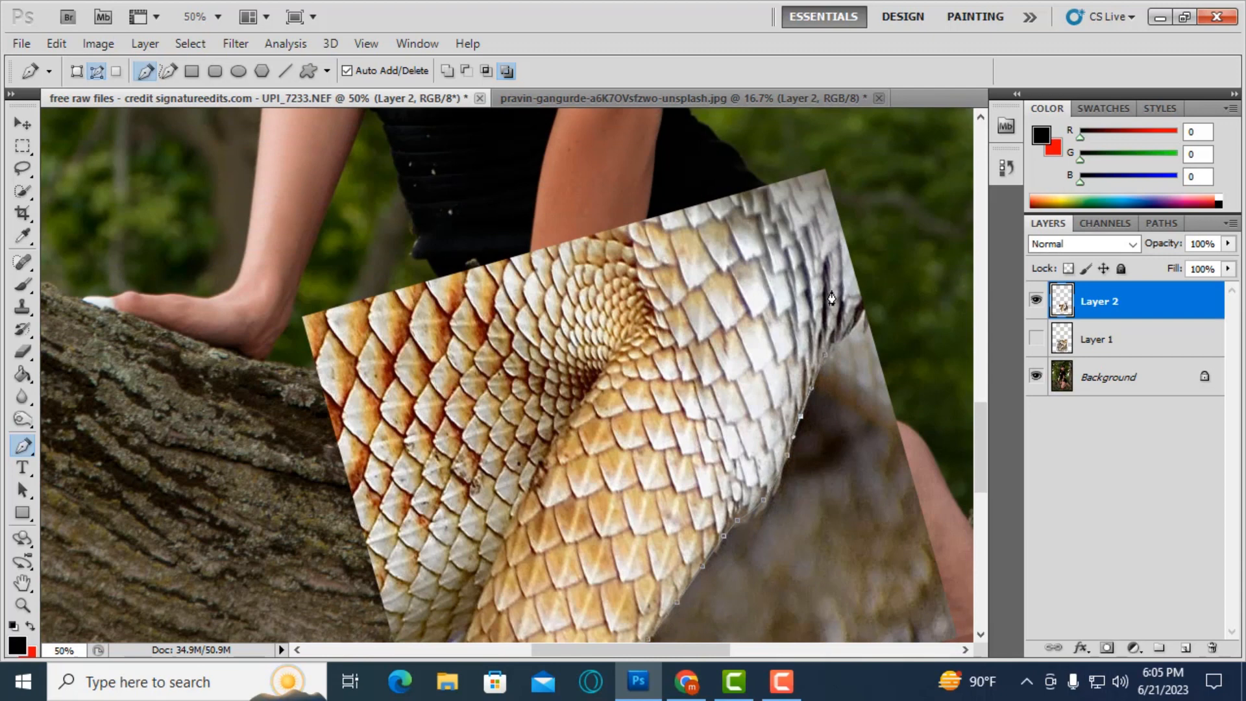
{"action": "scroll", "coordinate": [831, 298], "scroll_direction": "down", "scroll_amount": 2}
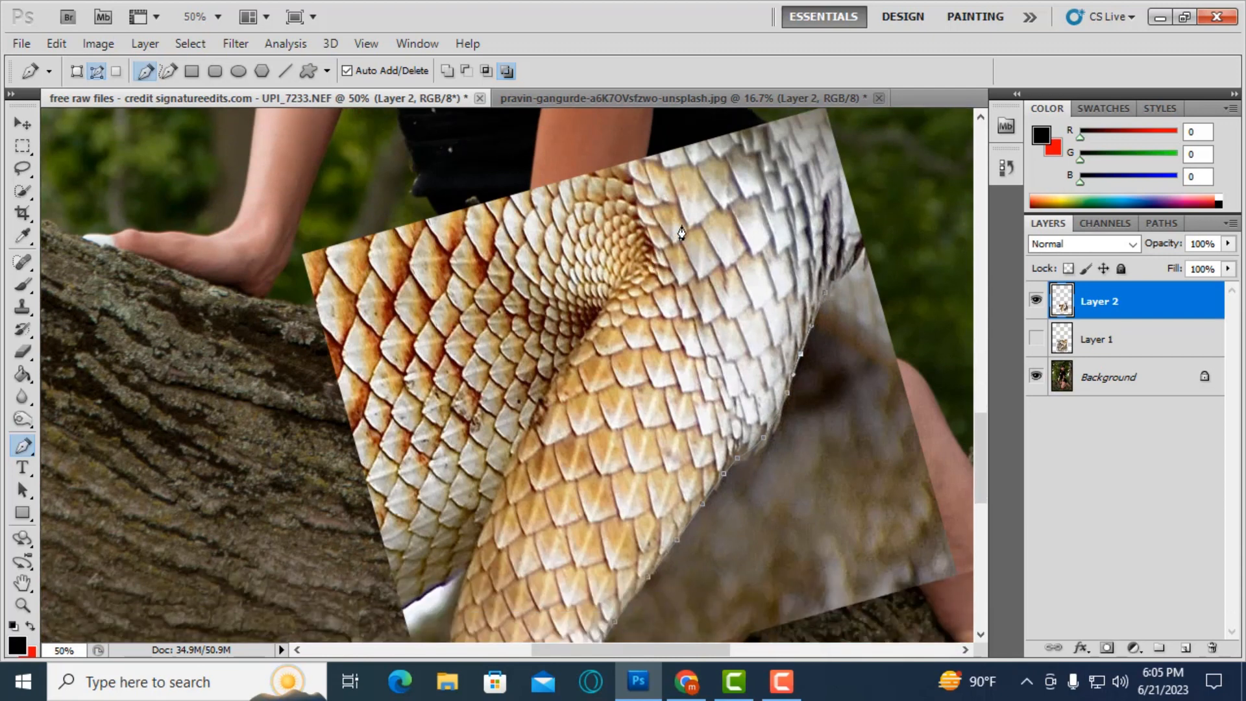
{"action": "left_click", "coordinate": [682, 206]}
{"action": "key", "text": "ctrl+z"}
{"action": "scroll", "coordinate": [555, 359], "scroll_direction": "down", "scroll_amount": 2}
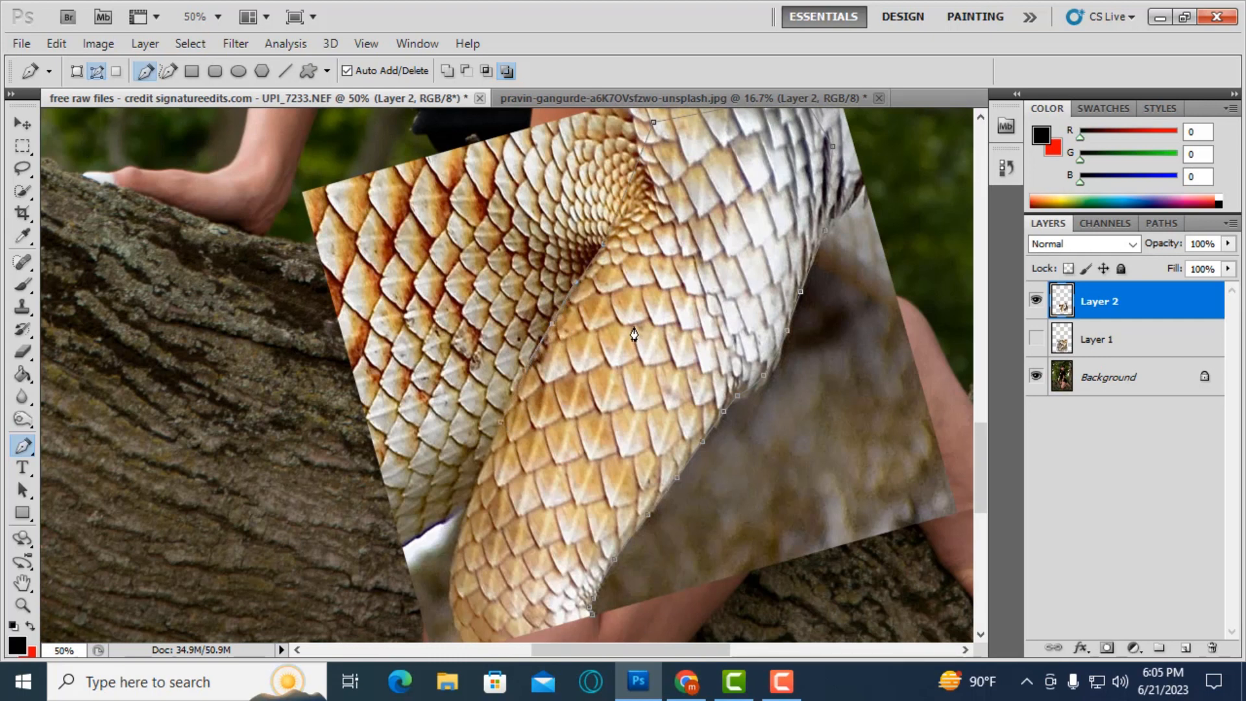
{"action": "scroll", "coordinate": [588, 363], "scroll_direction": "down", "scroll_amount": 3}
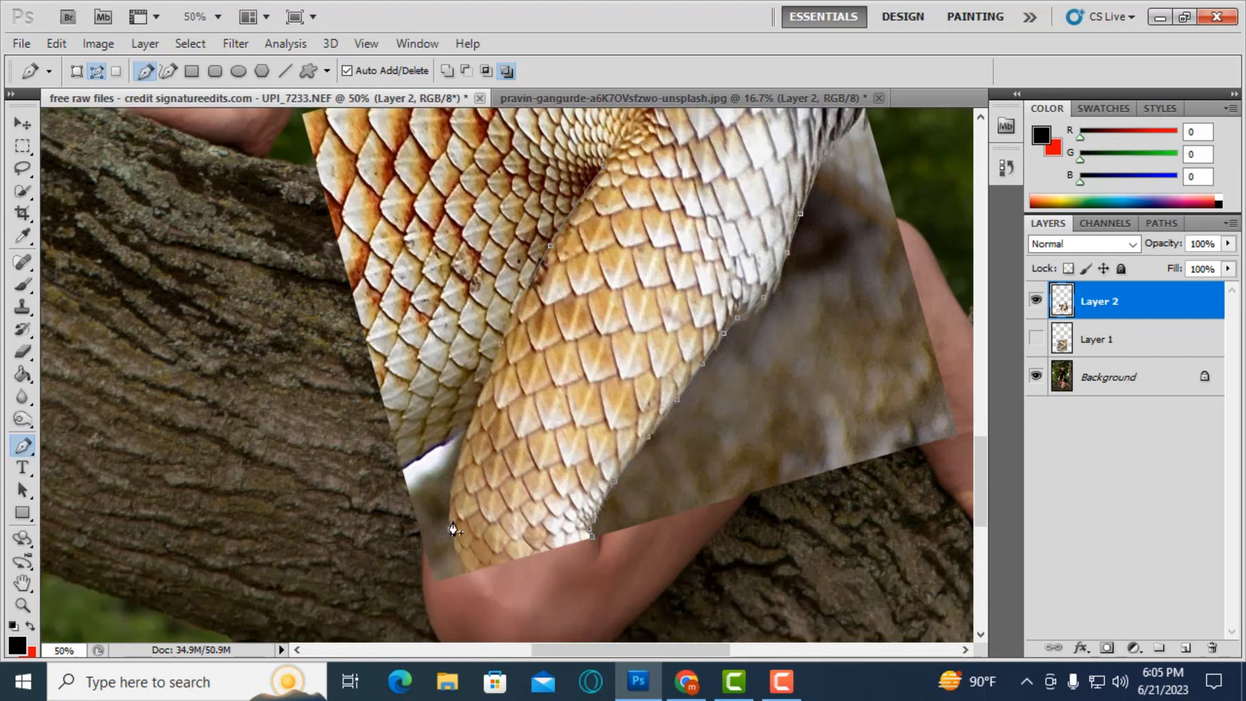
- Close the path below the scaly leg and turn it into a new selection with a 0-pixel feather
{"action": "key", "text": "Left"}
{"action": "key", "text": "Left"}
{"action": "key", "text": "Left"}
{"action": "key", "text": "Left"}
{"action": "key", "text": "Left"}
{"action": "key", "text": "Left"}
{"action": "key", "text": "Left"}
{"action": "key", "text": "Left"}
{"action": "key", "text": "Left"}
{"action": "right_click", "coordinate": [561, 506]}
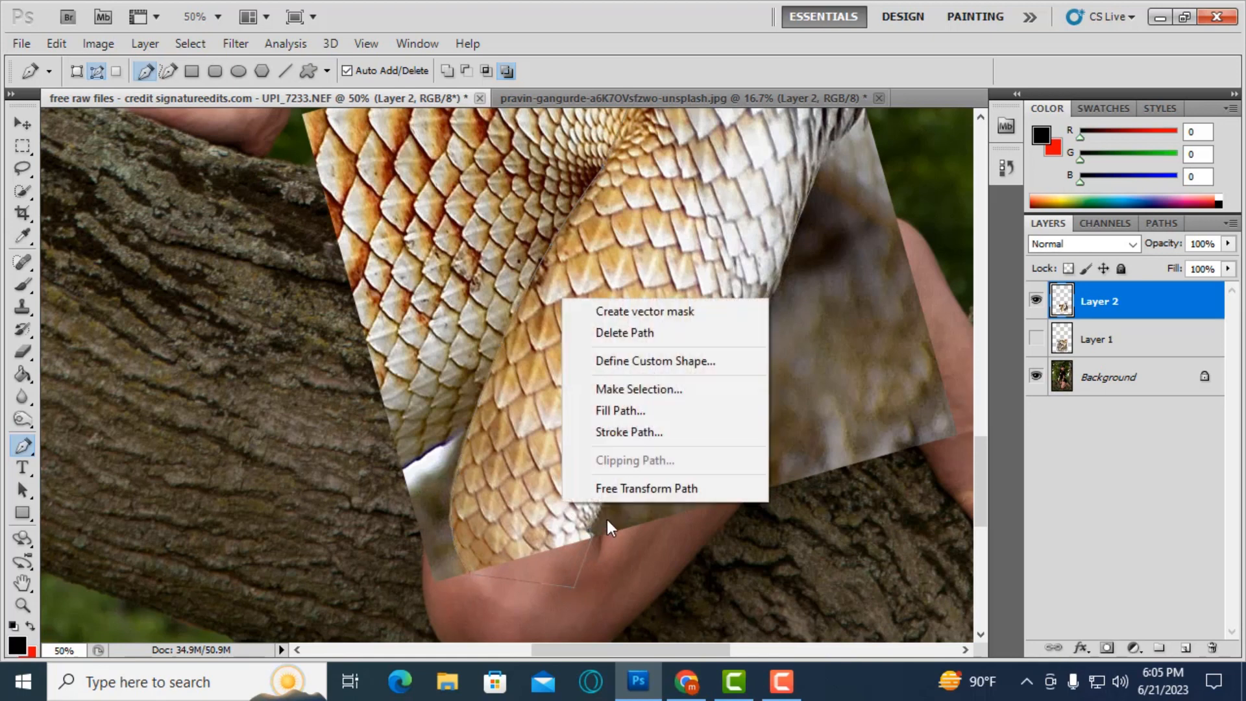
{"action": "left_click", "coordinate": [650, 388]}
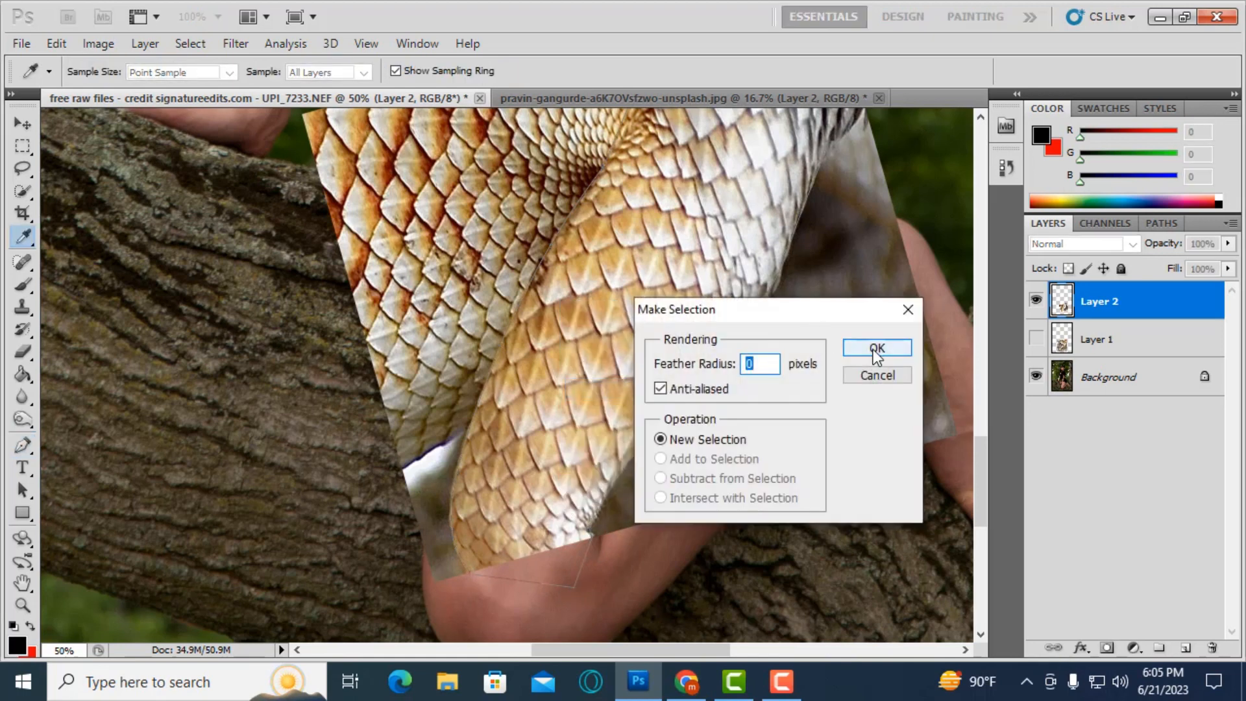
{"action": "left_click", "coordinate": [873, 349]}
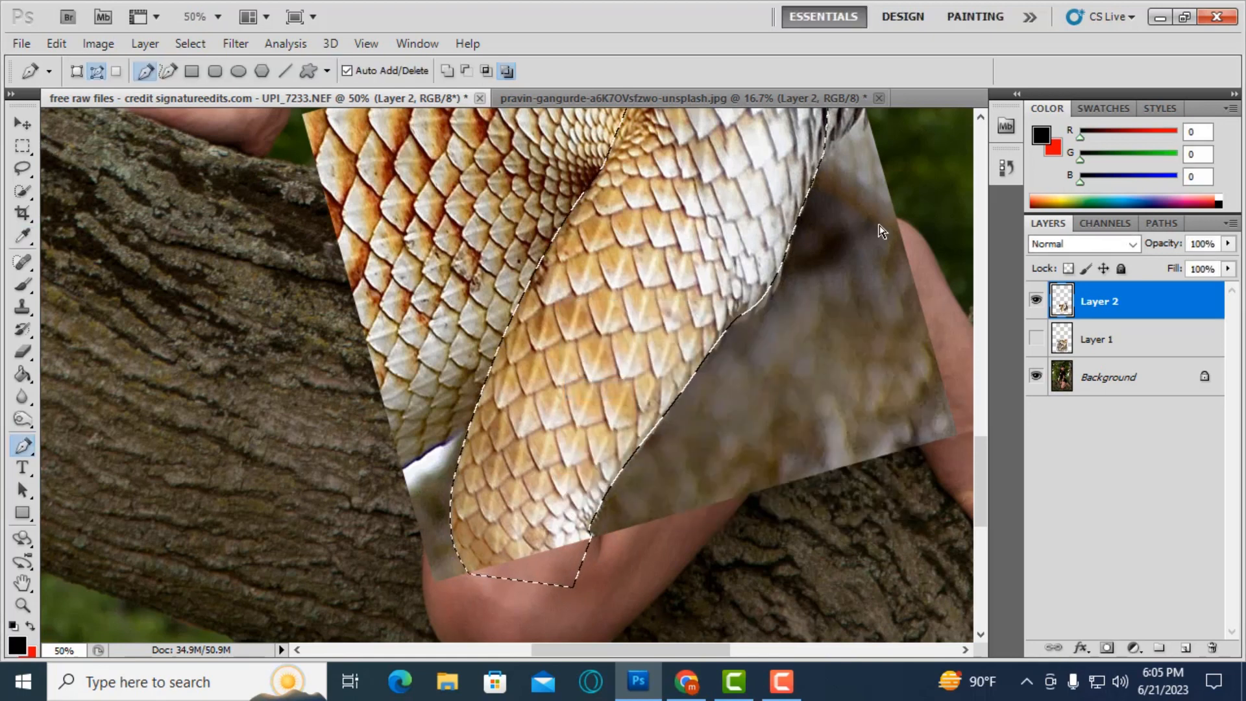
- Copy the selected scales onto a new layer, hide Layer 2, and convert Layer 3 to a smart object
{"action": "key", "text": "ctrl+j"}
{"action": "left_click", "coordinate": [1037, 337]}
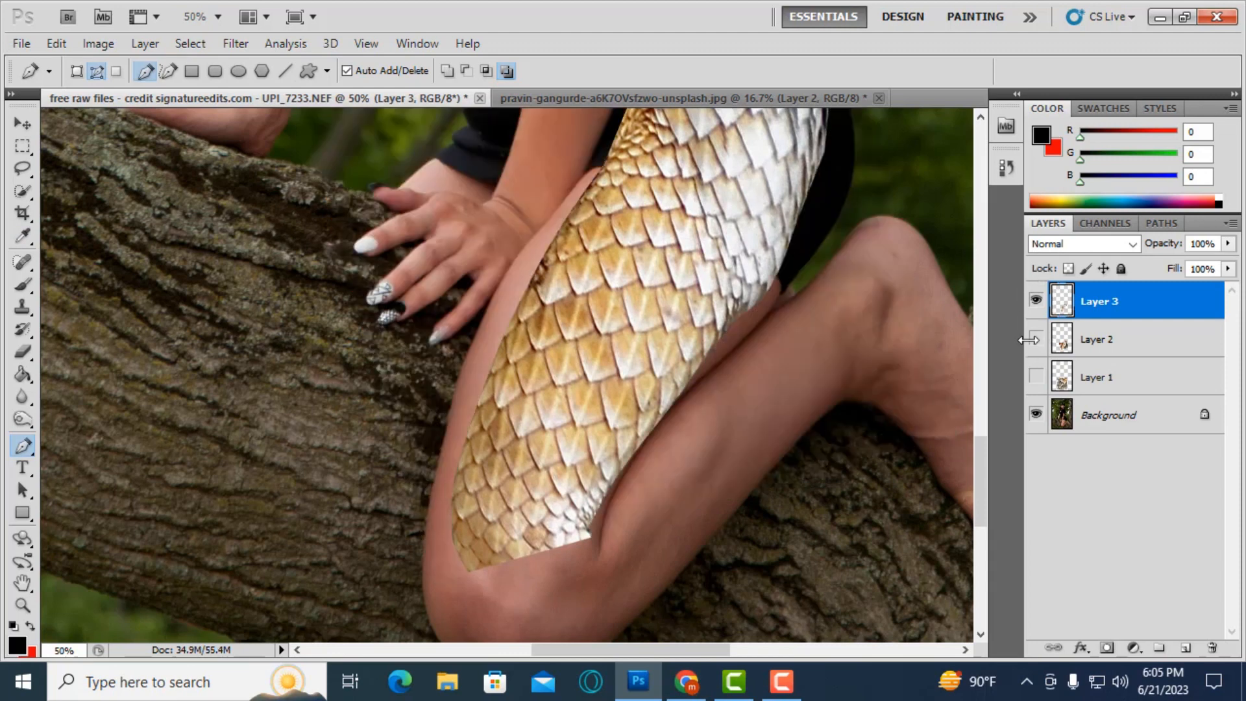
{"action": "key", "text": "ctrl+minus"}
{"action": "right_click", "coordinate": [1109, 303]}
{"action": "left_click", "coordinate": [1014, 328]}
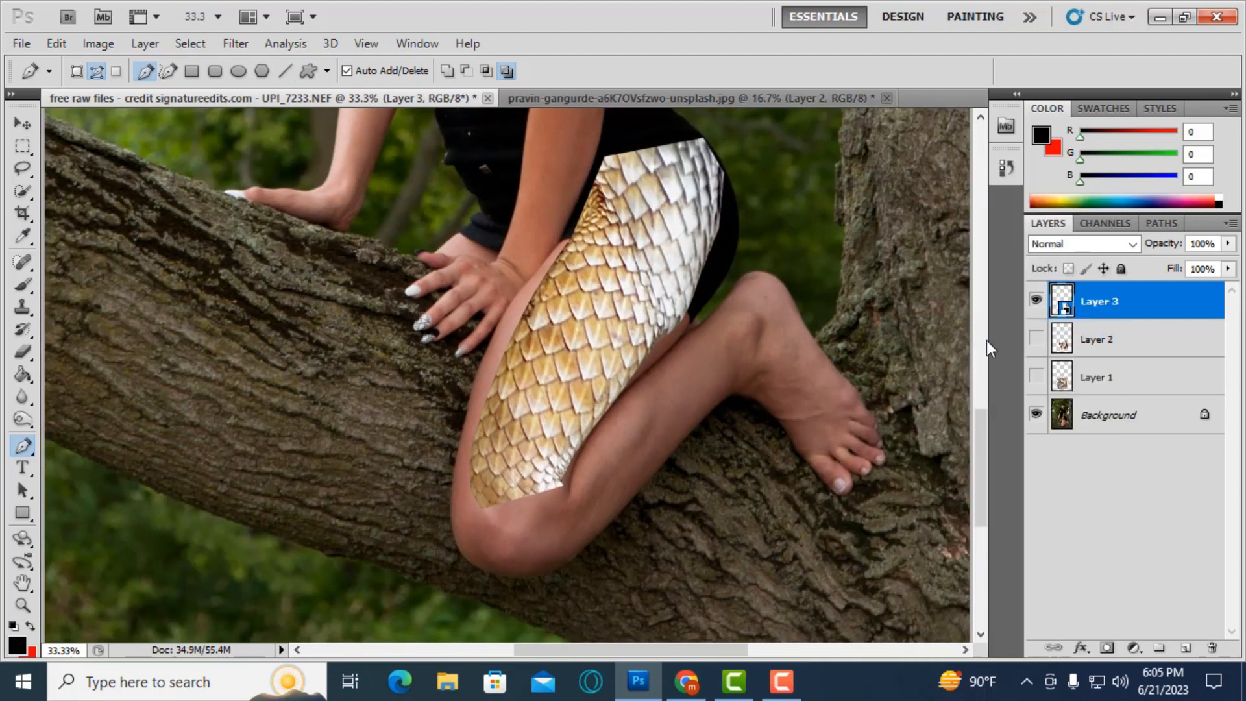
- Scale Layer 3 to 112.40%, shift it onto the front thigh and knee, and rotate it by -1.67°
{"action": "key", "text": "ctrl+t"}
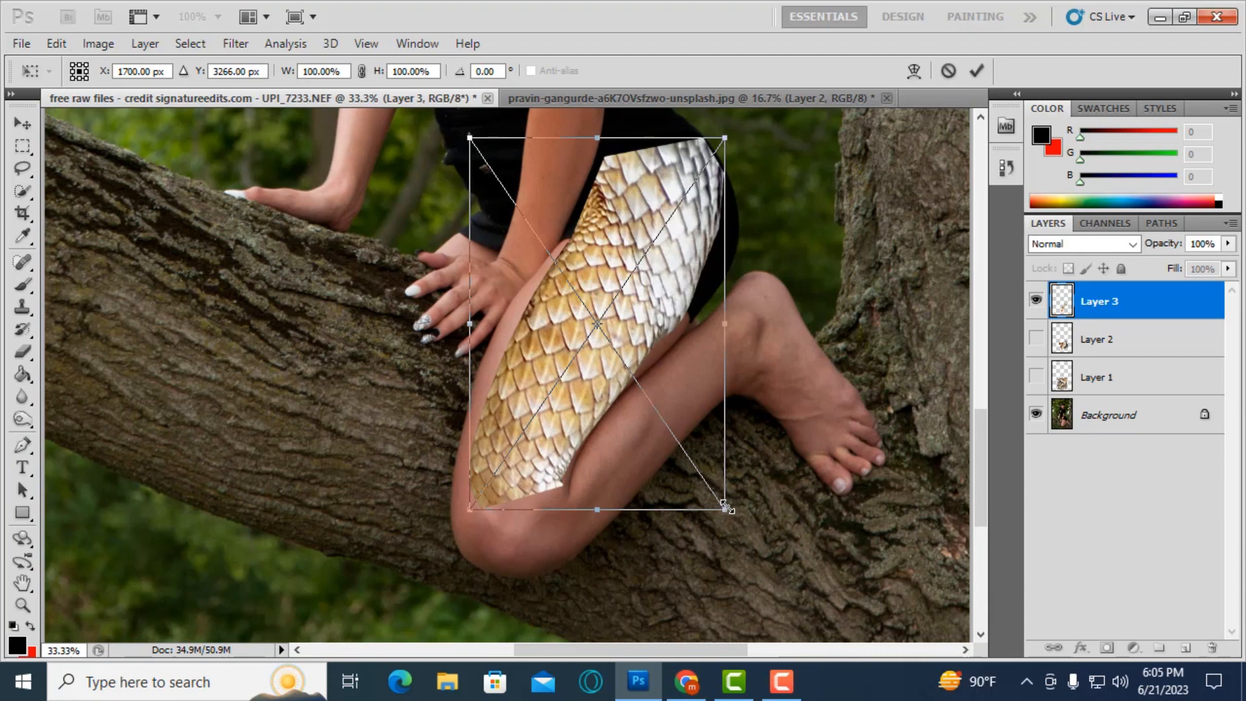
{"action": "left_click_drag", "start_coordinate": [727, 507], "coordinate": [751, 525]}
{"action": "mouse_move", "coordinate": [702, 455]}
{"action": "left_mouse_down"}
{"action": "mouse_move", "coordinate": [752, 485]}
{"action": "mouse_move", "coordinate": [688, 473]}
{"action": "left_mouse_up"}
{"action": "left_click_drag", "start_coordinate": [851, 509], "coordinate": [862, 504]}
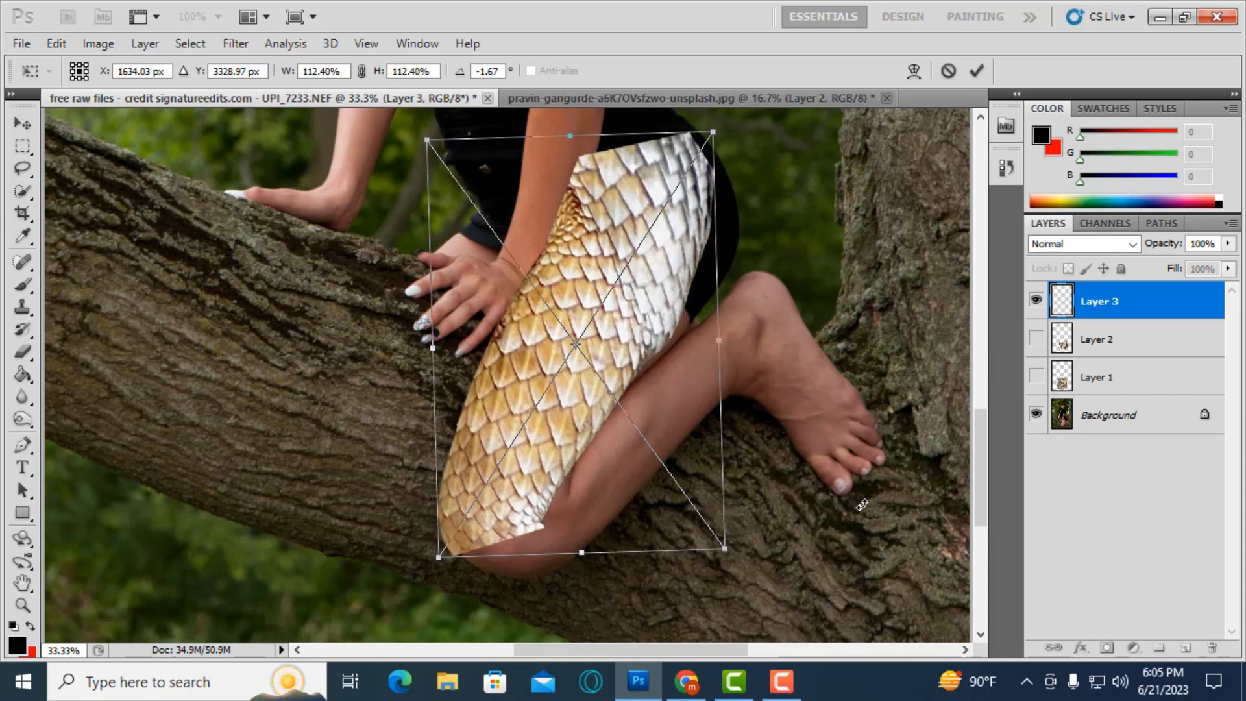
- Warp Layer 3 so its outer edge bulges toward the bent leg and the scales follow the thigh, and apply the transform
{"action": "left_click", "coordinate": [912, 69]}
{"action": "left_click_drag", "start_coordinate": [719, 273], "coordinate": [693, 329]}
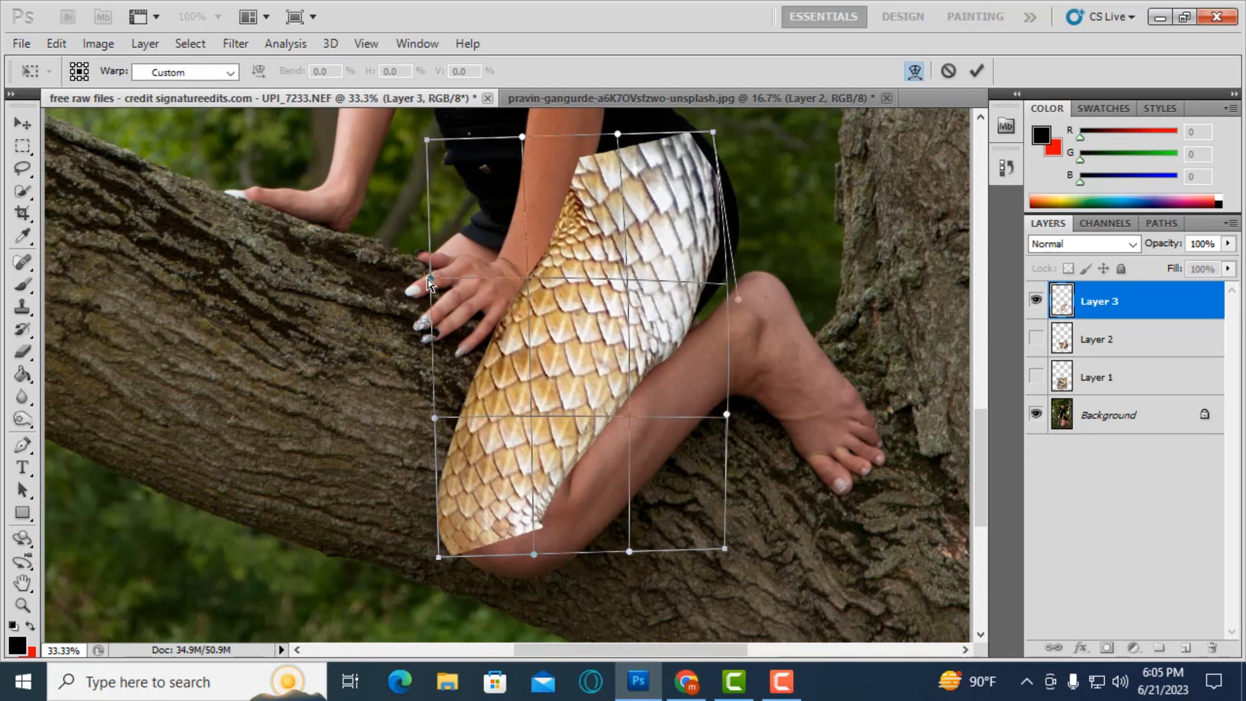
{"action": "left_click_drag", "start_coordinate": [428, 282], "coordinate": [424, 283]}
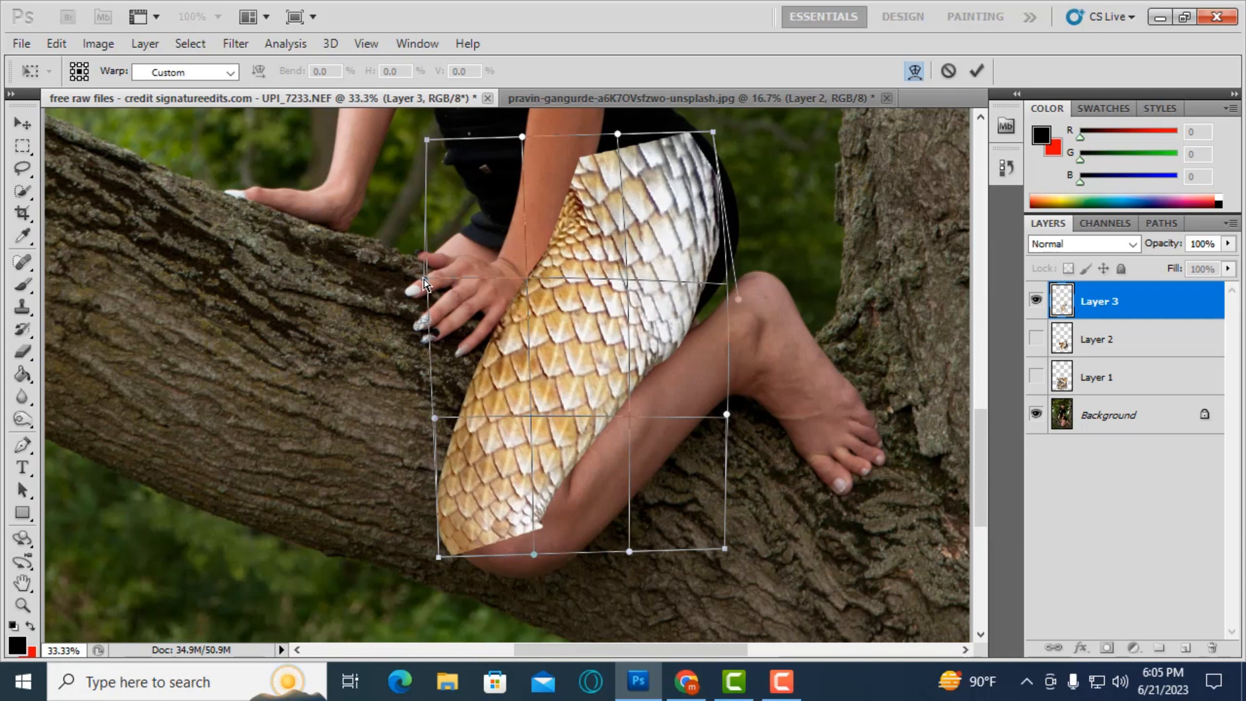
{"action": "key", "text": "p"}
{"action": "left_click", "coordinate": [1111, 422]}
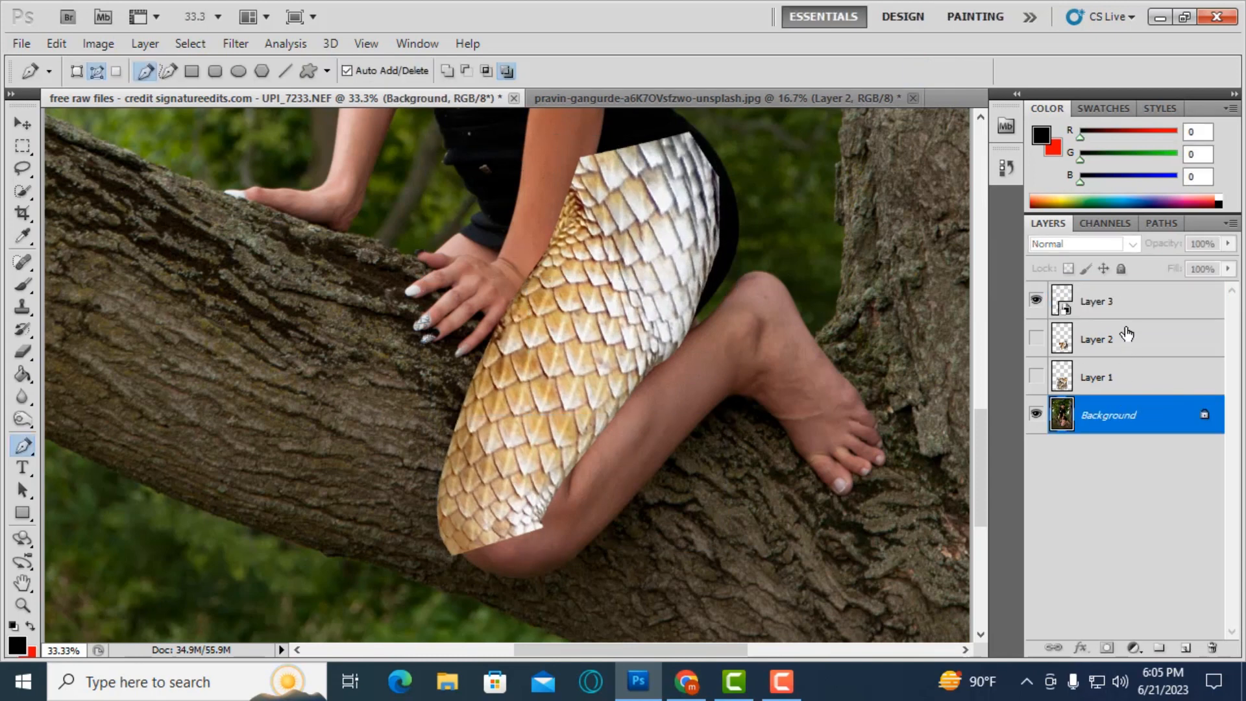
- Rasterize Layer 3 and make a hidden duplicate of it
{"action": "left_click", "coordinate": [1123, 300]}
{"action": "right_click", "coordinate": [1123, 300]}
{"action": "left_click", "coordinate": [1070, 357]}
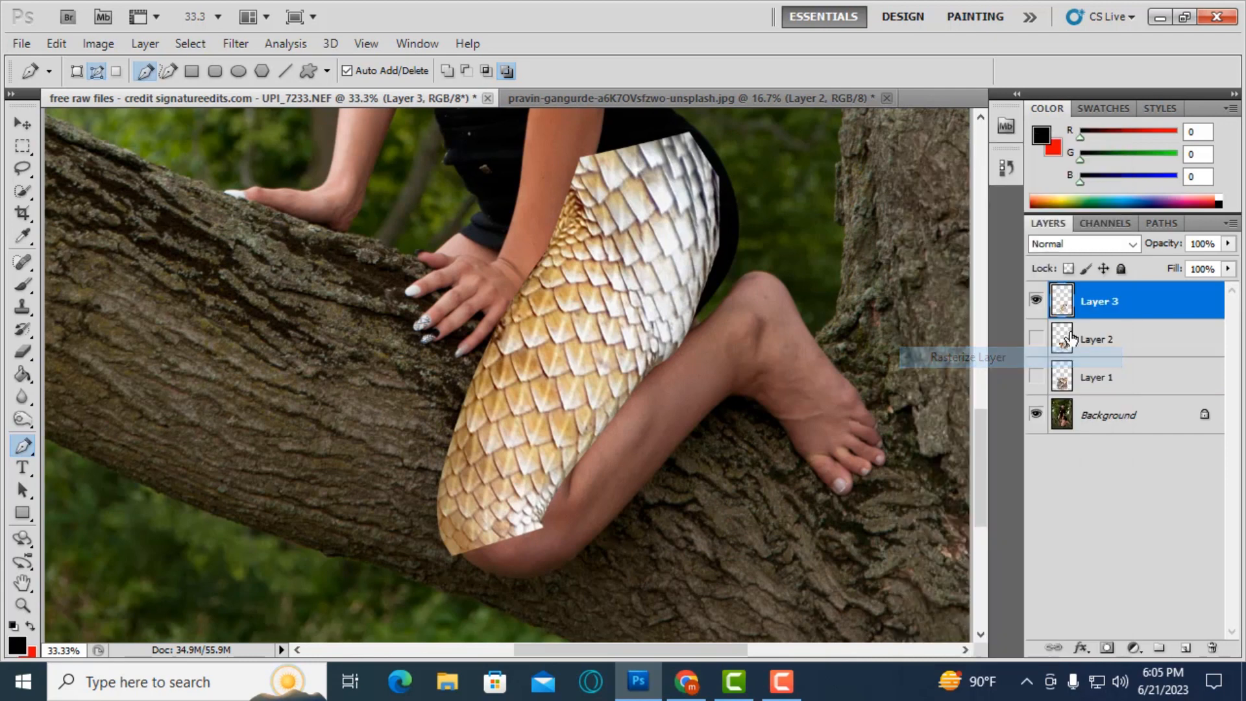
{"action": "left_click", "coordinate": [1037, 301]}
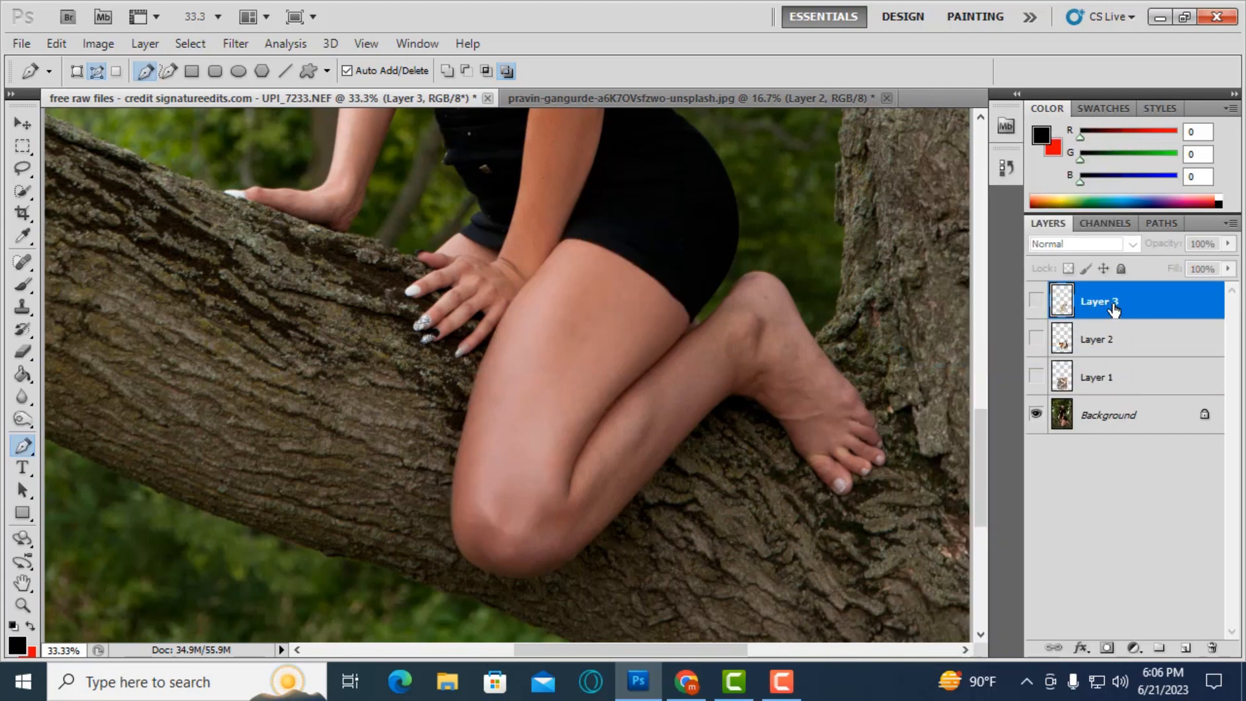
{"action": "key", "text": "ctrl+j"}
- Show the original Layer 3 and give it a layer mask inverted to black
{"action": "left_click", "coordinate": [1094, 339]}
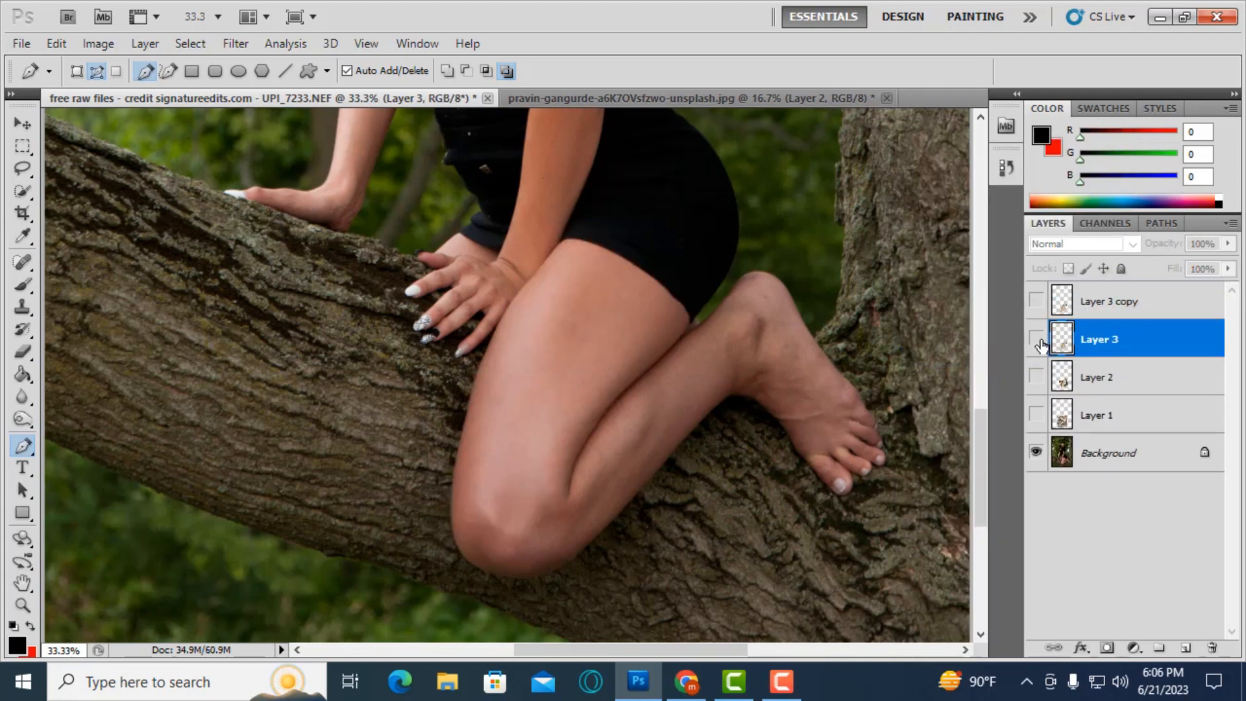
{"action": "left_click", "coordinate": [1037, 339]}
{"action": "left_click", "coordinate": [1106, 648]}
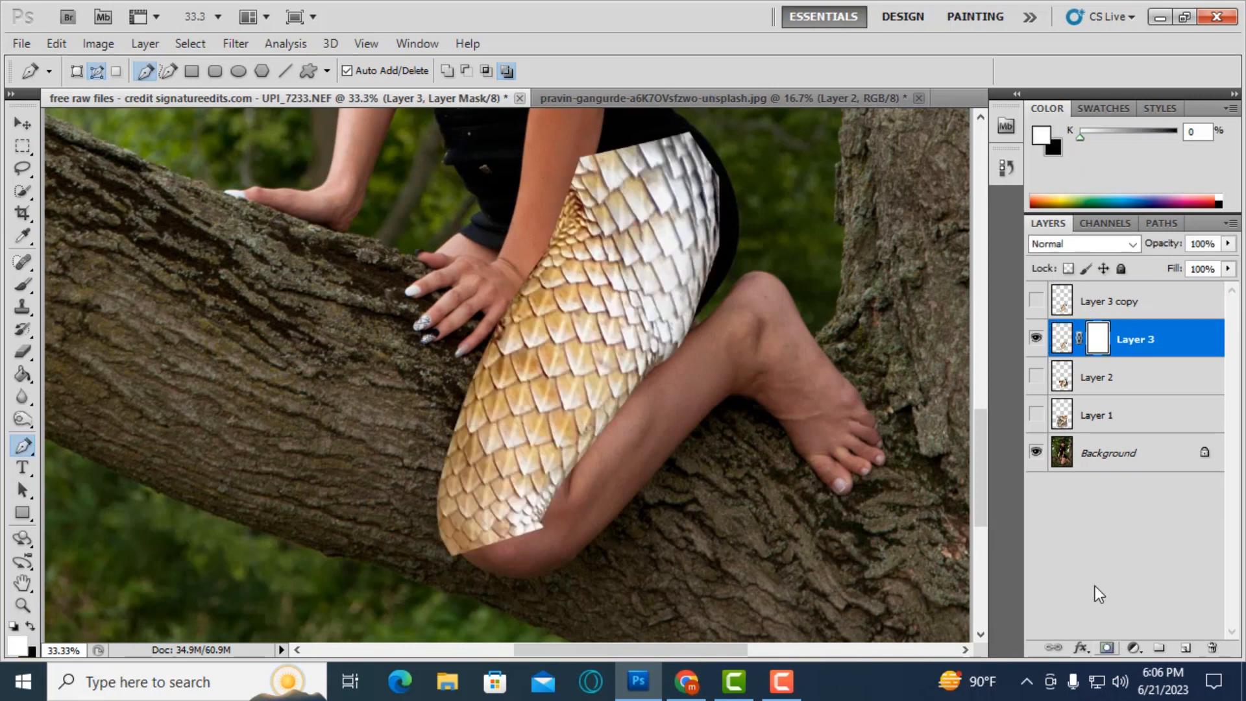
{"action": "key", "text": "ctrl+a"}
{"action": "key", "text": "ctrl+i"}
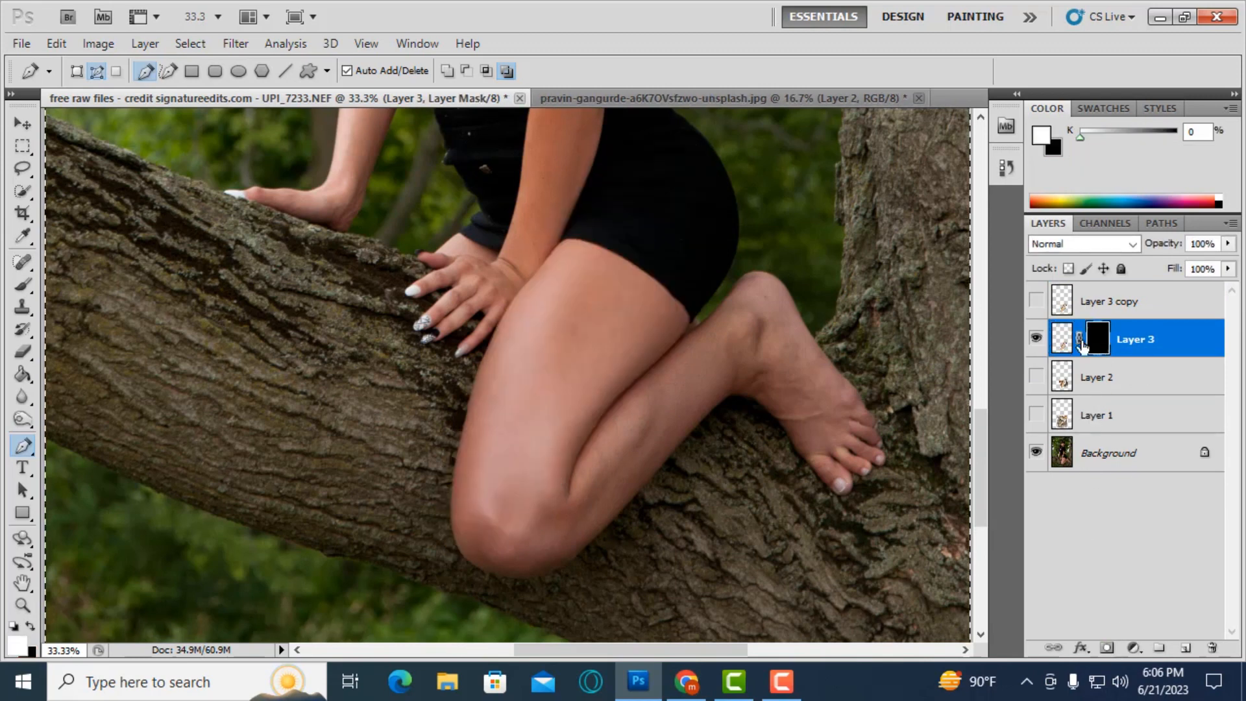
- Paint white on Layer 3's mask with a 250 px brush to reveal scales down the middle of the thigh
{"action": "left_click", "coordinate": [23, 285]}
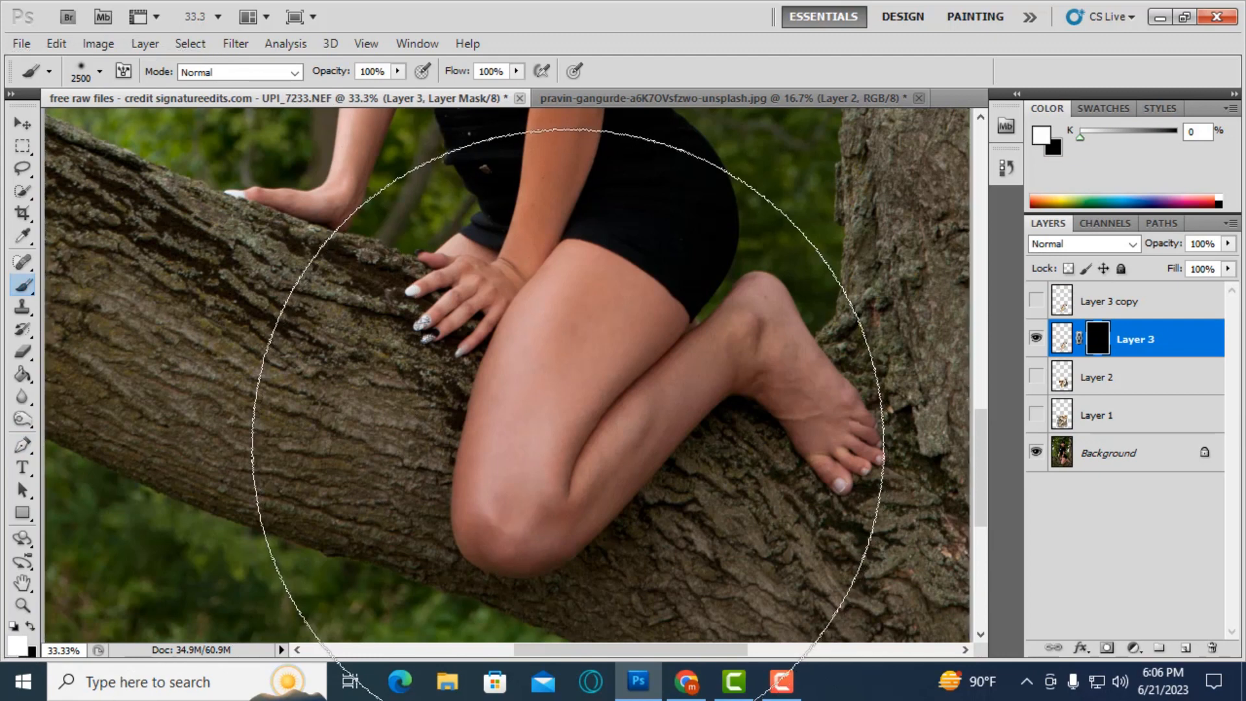
{"action": "key", "text": "bracketleft"}
{"action": "key", "text": "bracketleft"}
{"action": "key", "text": "bracketleft"}
{"action": "key", "text": "bracketleft"}
{"action": "key", "text": "bracketleft"}
{"action": "key", "text": "bracketleft"}
{"action": "key", "text": "bracketleft"}
{"action": "key", "text": "bracketleft"}
{"action": "key", "text": "bracketleft"}
{"action": "key", "text": "bracketleft"}
{"action": "key", "text": "bracketleft"}
{"action": "key", "text": "bracketleft"}
{"action": "key", "text": "bracketleft"}
{"action": "key", "text": "bracketleft"}
{"action": "key", "text": "bracketleft"}
{"action": "key", "text": "bracketleft"}
{"action": "key", "text": "bracketleft"}
{"action": "key", "text": "bracketleft"}
{"action": "key", "text": "bracketleft"}
{"action": "key", "text": "bracketleft"}
{"action": "left_click_drag", "start_coordinate": [571, 302], "coordinate": [517, 455]}
- Reveal more scales across the upper and inner thigh on Layer 3's mask with a 125 px brush
{"action": "key", "text": "ctrl+plus"}
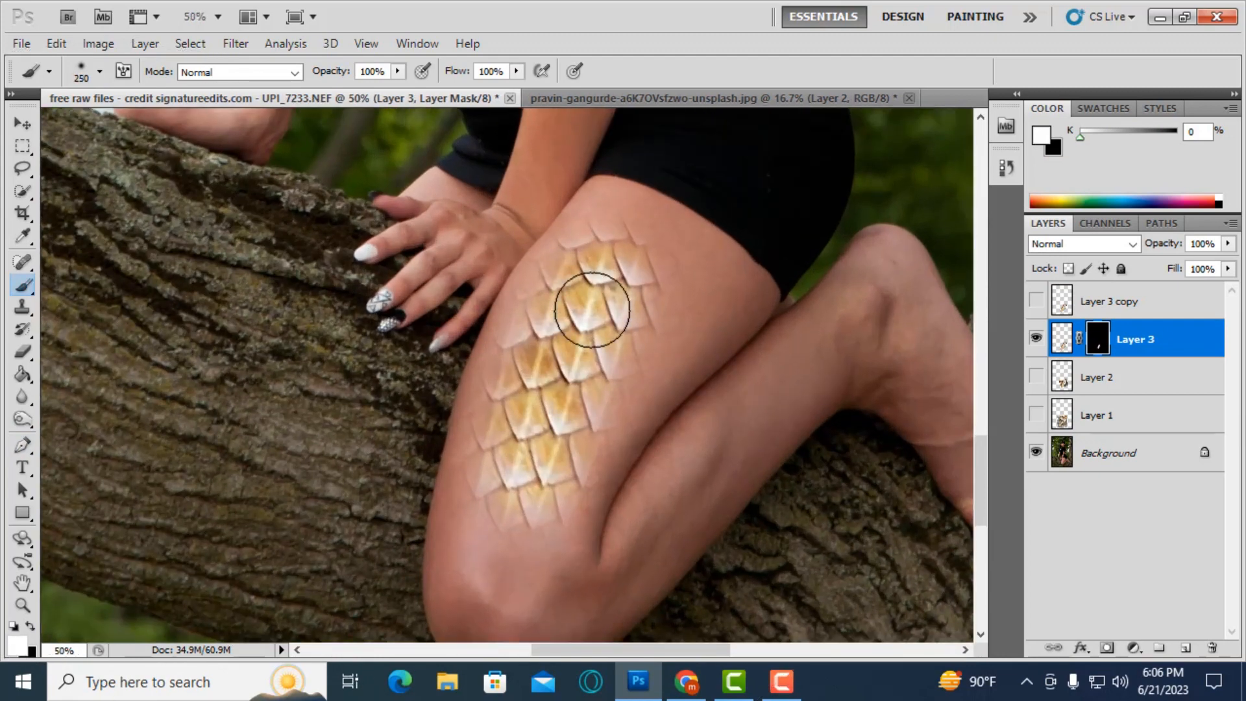
{"action": "key", "text": "bracketleft"}
{"action": "key", "text": "bracketleft"}
{"action": "key", "text": "bracketleft"}
{"action": "mouse_move", "coordinate": [593, 290]}
{"action": "left_mouse_down"}
{"action": "mouse_move", "coordinate": [610, 223]}
{"action": "mouse_move", "coordinate": [641, 227]}
{"action": "mouse_move", "coordinate": [688, 302]}
{"action": "mouse_move", "coordinate": [704, 300]}
{"action": "mouse_move", "coordinate": [637, 364]}
{"action": "mouse_move", "coordinate": [546, 495]}
{"action": "mouse_move", "coordinate": [575, 448]}
{"action": "left_mouse_up"}
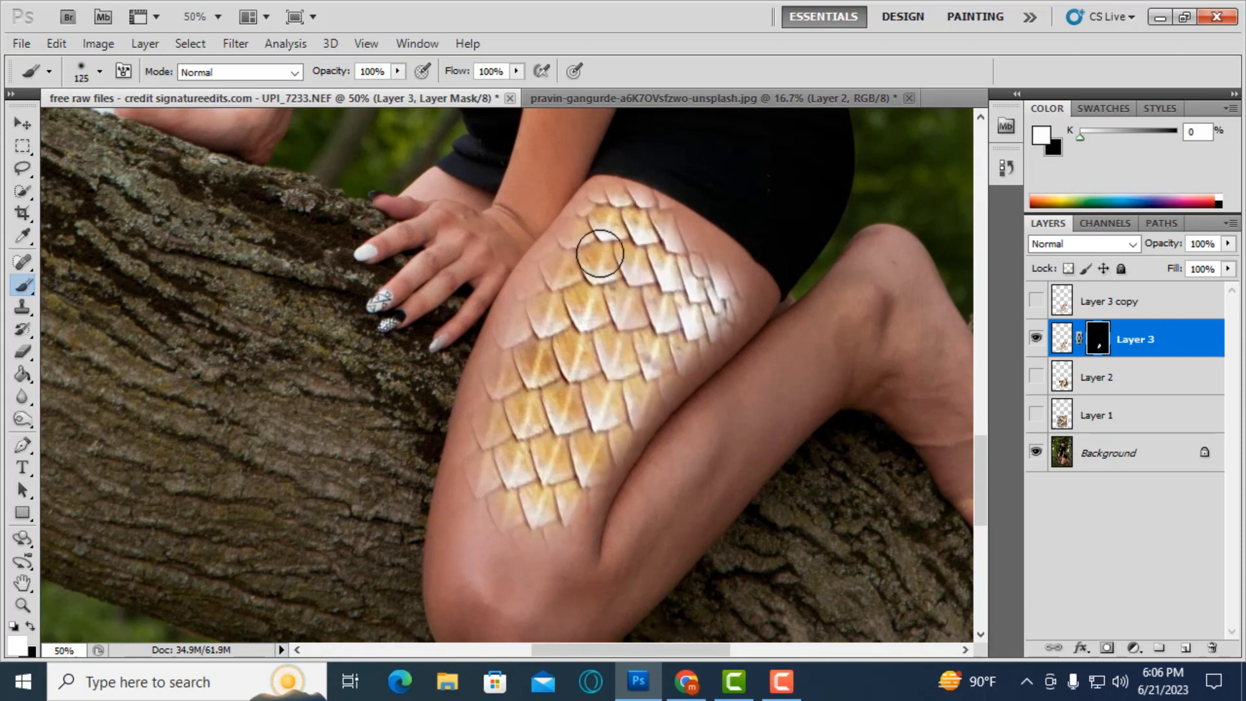
- Extend the revealed scales toward the thigh's outer edges and down to the knee with a smaller brush
{"action": "key", "text": "bracketleft"}
{"action": "key", "text": "bracketleft"}
{"action": "key", "text": "bracketleft"}
{"action": "key", "text": "bracketleft"}
{"action": "key", "text": "bracketleft"}
{"action": "mouse_move", "coordinate": [611, 198]}
{"action": "left_mouse_down"}
{"action": "mouse_move", "coordinate": [692, 231]}
{"action": "mouse_move", "coordinate": [760, 296]}
{"action": "mouse_move", "coordinate": [663, 394]}
{"action": "mouse_move", "coordinate": [568, 535]}
{"action": "left_mouse_up"}
- Reveal the scales at the top of the thigh beside the arm and shorts with 60 and 50 px brushes
{"action": "scroll", "coordinate": [604, 284], "scroll_direction": "down", "scroll_amount": 3}
{"action": "key", "text": "]"}
{"action": "mouse_move", "coordinate": [606, 154]}
{"action": "left_mouse_down"}
{"action": "mouse_move", "coordinate": [534, 203]}
{"action": "mouse_move", "coordinate": [497, 274]}
{"action": "mouse_move", "coordinate": [471, 409]}
{"action": "mouse_move", "coordinate": [487, 420]}
{"action": "mouse_move", "coordinate": [454, 384]}
{"action": "mouse_move", "coordinate": [483, 265]}
{"action": "mouse_move", "coordinate": [519, 189]}
{"action": "mouse_move", "coordinate": [578, 146]}
{"action": "left_mouse_up"}
{"action": "key", "text": "["}
{"action": "key", "text": "["}
{"action": "scroll", "coordinate": [610, 150], "scroll_direction": "up", "scroll_amount": 2}
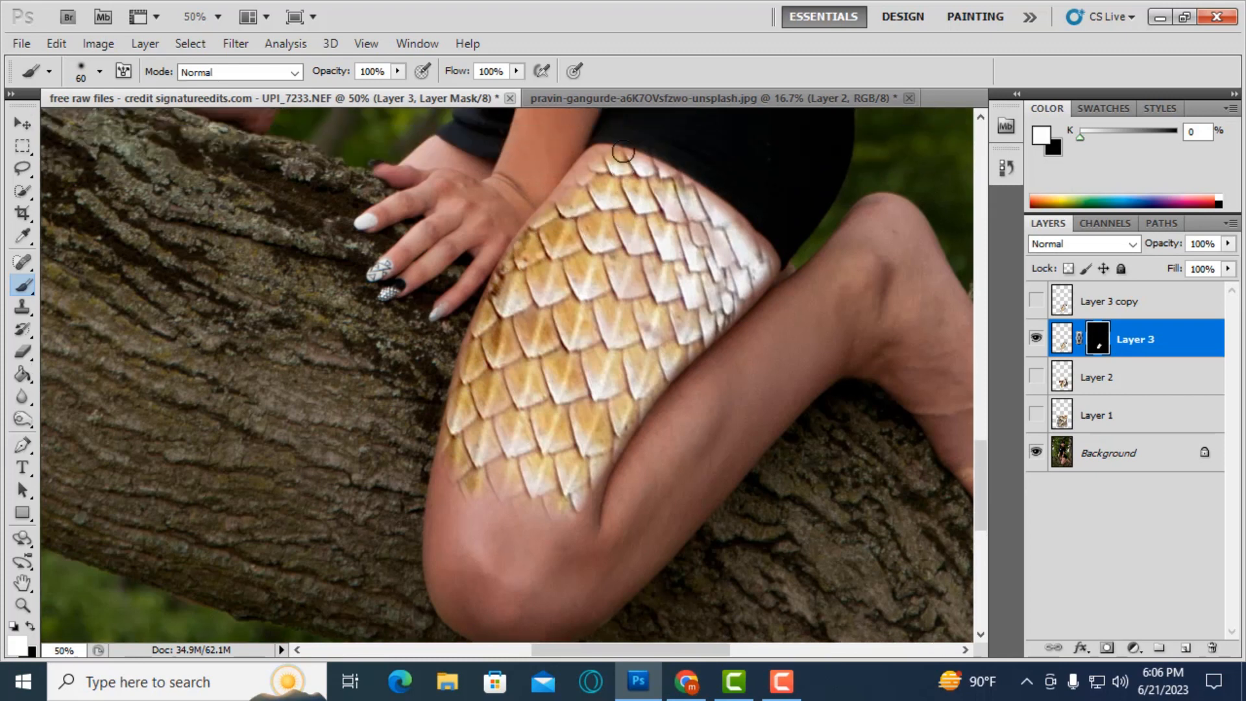
{"action": "mouse_move", "coordinate": [587, 200]}
{"action": "left_mouse_down"}
{"action": "mouse_move", "coordinate": [599, 155]}
{"action": "mouse_move", "coordinate": [569, 192]}
{"action": "left_mouse_up"}
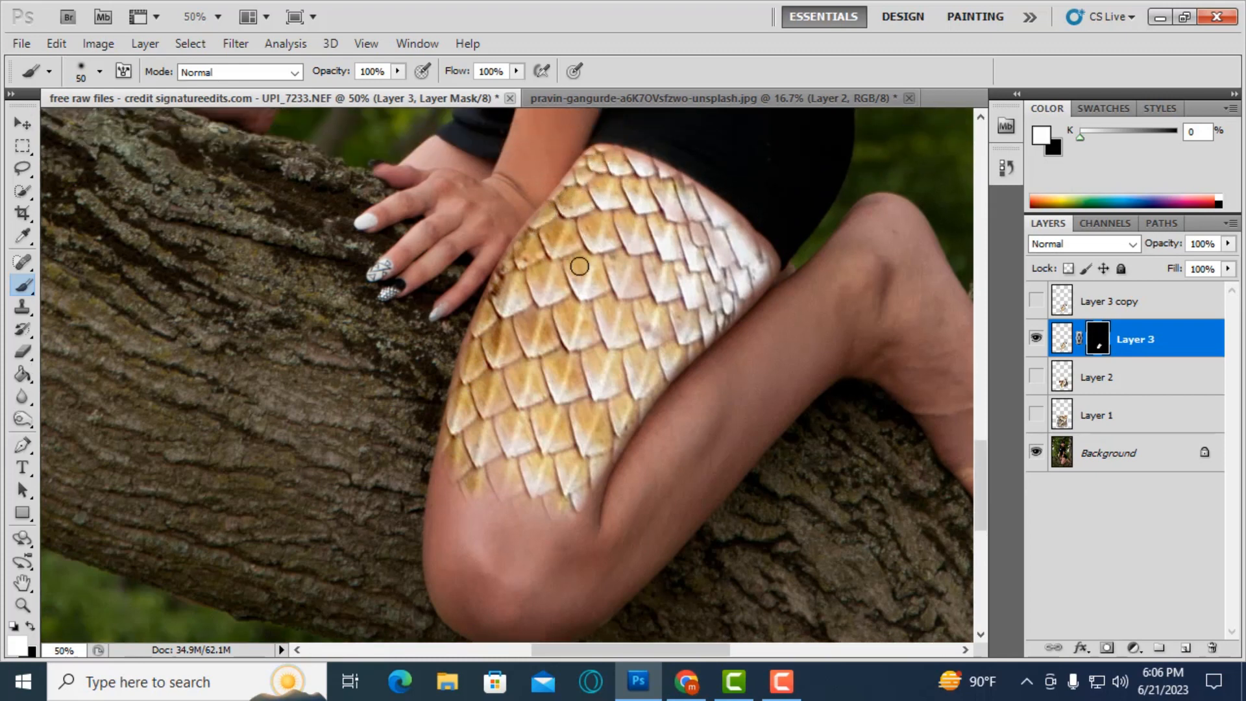
{"action": "left_click_drag", "start_coordinate": [618, 159], "coordinate": [665, 181]}
- Refine the scales along the shorts hem and the inner thigh edge on the mask with a 30 px brush
{"action": "scroll", "coordinate": [720, 259], "scroll_direction": "up", "scroll_amount": 2}
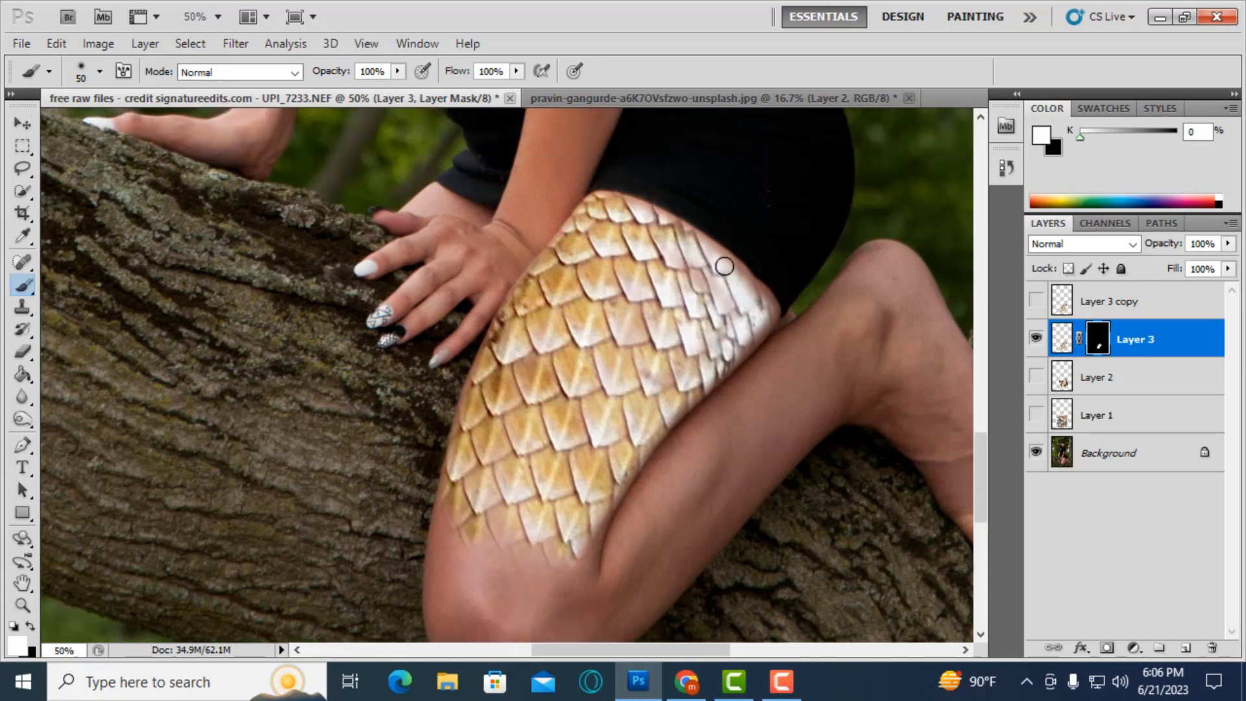
{"action": "scroll", "coordinate": [757, 275], "scroll_direction": "up", "scroll_amount": 2}
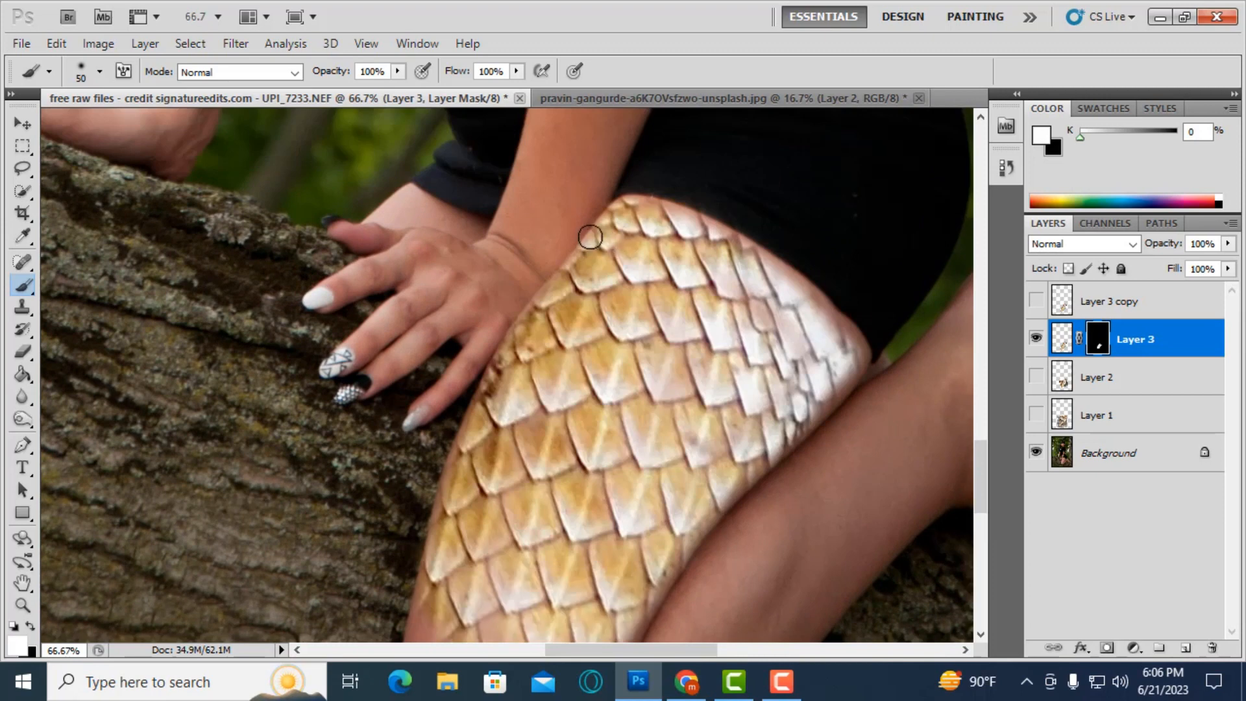
{"action": "key", "text": "bracketleft"}
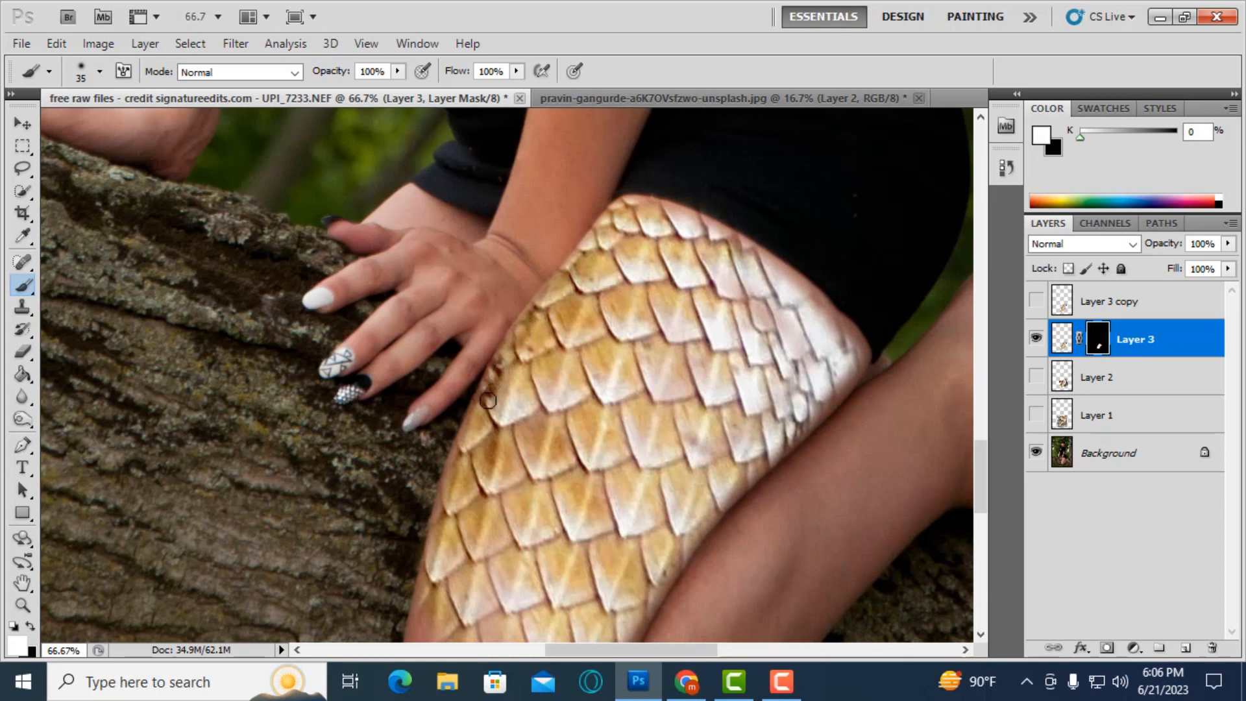
{"action": "scroll", "coordinate": [748, 344], "scroll_direction": "down", "scroll_amount": 3}
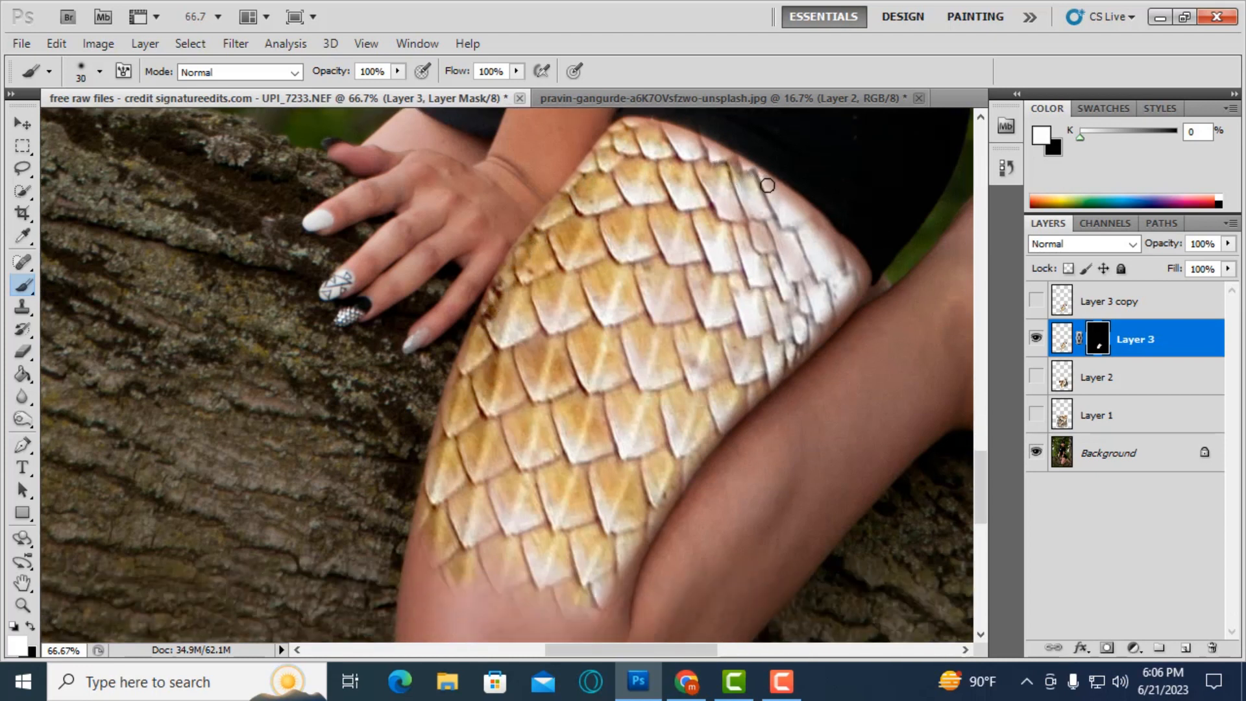
{"action": "mouse_move", "coordinate": [767, 186]}
{"action": "left_mouse_down"}
{"action": "mouse_move", "coordinate": [851, 262]}
{"action": "mouse_move", "coordinate": [845, 252]}
{"action": "mouse_move", "coordinate": [856, 284]}
{"action": "mouse_move", "coordinate": [678, 483]}
{"action": "left_mouse_up"}
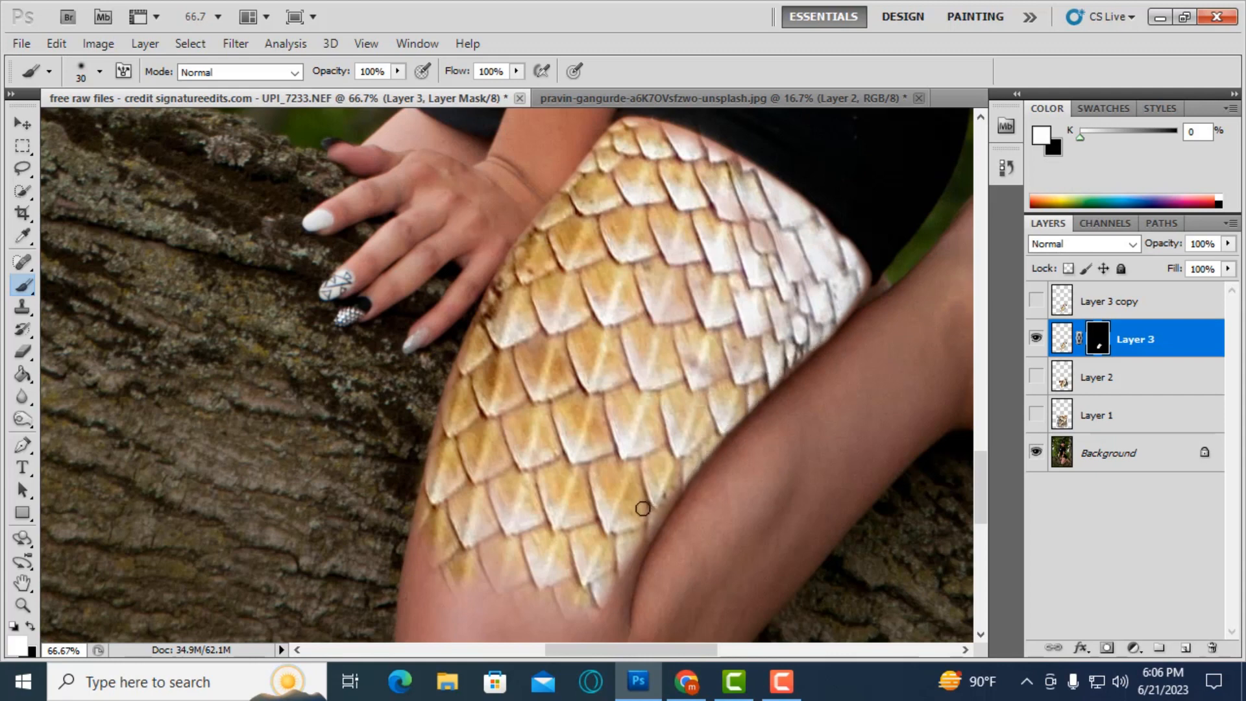
{"action": "scroll", "coordinate": [683, 277], "scroll_direction": "up", "scroll_amount": 2}
{"action": "mouse_move", "coordinate": [647, 195]}
{"action": "left_mouse_down"}
{"action": "mouse_move", "coordinate": [725, 223]}
{"action": "mouse_move", "coordinate": [731, 263]}
{"action": "left_mouse_up"}
- Reveal the remaining scales just above the knee on Layer 3's mask, enlarging the brush from 40 to 70 px
{"action": "scroll", "coordinate": [717, 252], "scroll_direction": "down", "scroll_amount": 6}
{"action": "scroll", "coordinate": [716, 253], "scroll_direction": "down", "scroll_amount": 2}
{"action": "key", "text": "bracketright"}
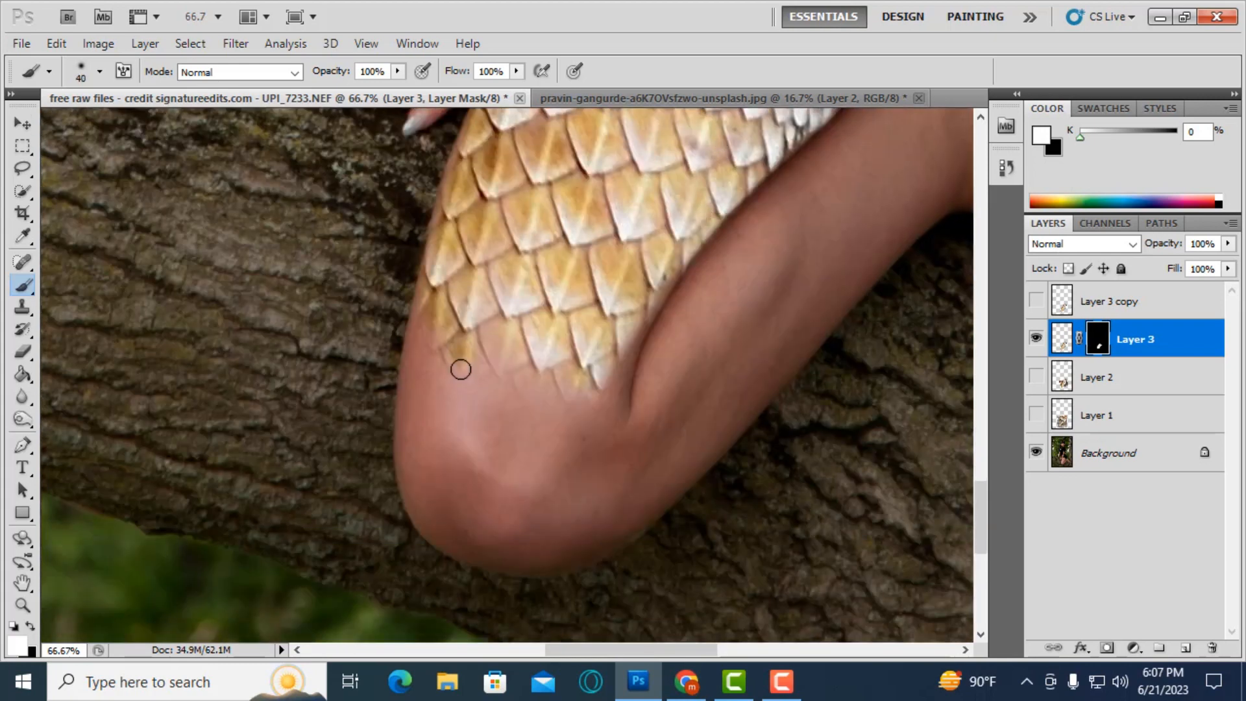
{"action": "mouse_move", "coordinate": [420, 328]}
{"action": "left_mouse_down"}
{"action": "mouse_move", "coordinate": [416, 430]}
{"action": "mouse_move", "coordinate": [430, 427]}
{"action": "mouse_move", "coordinate": [451, 357]}
{"action": "mouse_move", "coordinate": [435, 430]}
{"action": "mouse_move", "coordinate": [457, 424]}
{"action": "mouse_move", "coordinate": [461, 449]}
{"action": "mouse_move", "coordinate": [522, 410]}
{"action": "mouse_move", "coordinate": [568, 417]}
{"action": "mouse_move", "coordinate": [607, 346]}
{"action": "mouse_move", "coordinate": [586, 429]}
{"action": "mouse_move", "coordinate": [586, 400]}
{"action": "mouse_move", "coordinate": [537, 394]}
{"action": "mouse_move", "coordinate": [486, 357]}
{"action": "left_mouse_up"}
{"action": "key", "text": "bracketright"}
{"action": "key", "text": "bracketright"}
{"action": "key", "text": "bracketright"}
{"action": "key", "text": "ctrl+minus"}
{"action": "key", "text": "ctrl+minus"}
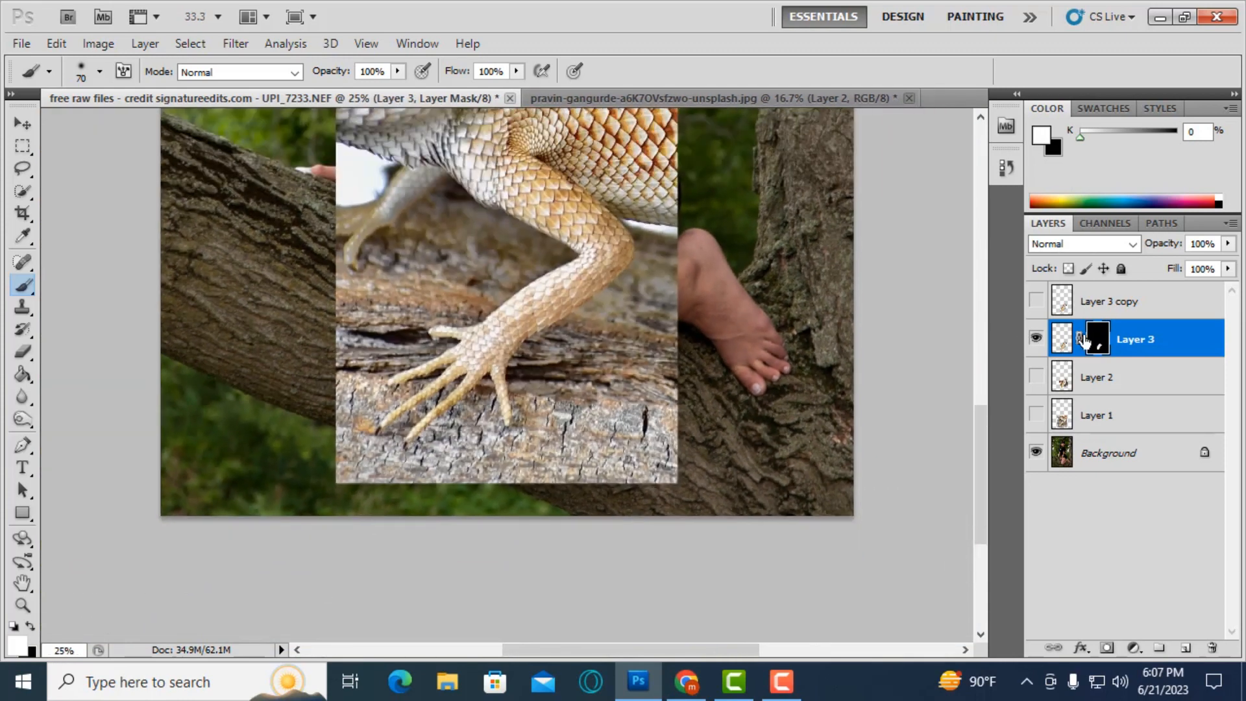
- Lower Layer 3's opacity to 84% and toggle its visibility to compare against the bare leg
{"action": "left_click", "coordinate": [1062, 339]}
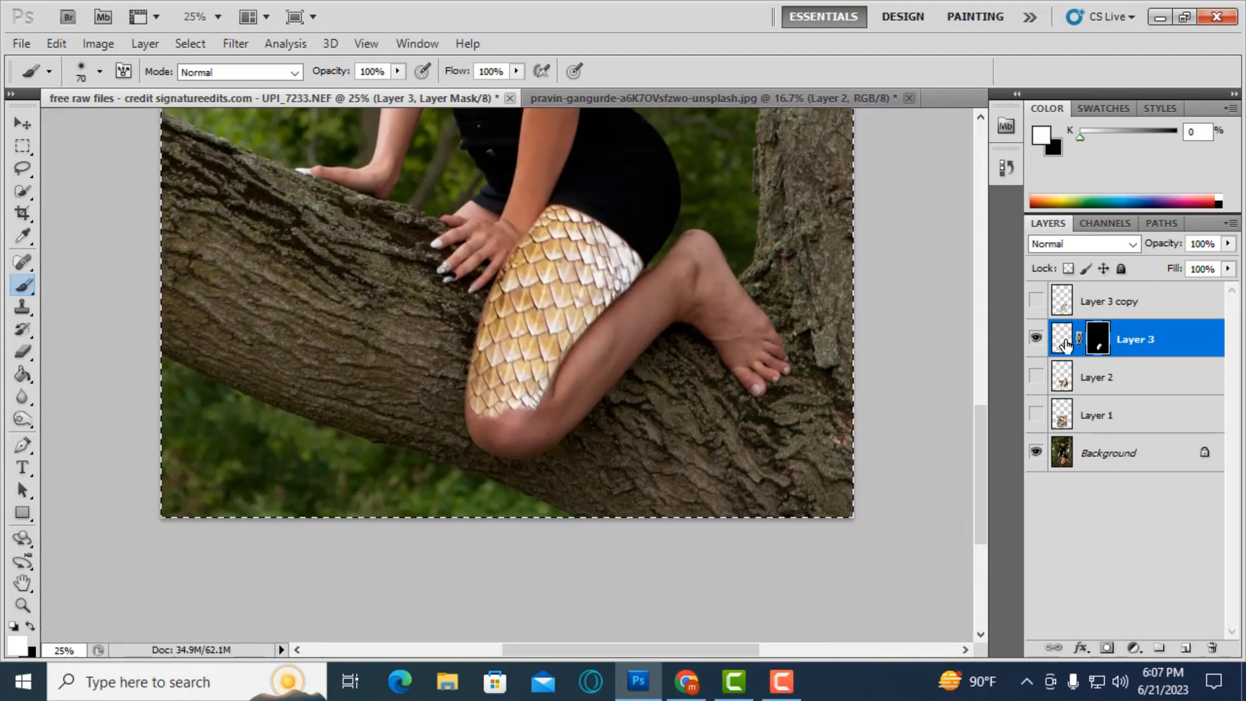
{"action": "left_click", "coordinate": [1228, 244]}
{"action": "left_click_drag", "start_coordinate": [1227, 262], "coordinate": [1214, 262]}
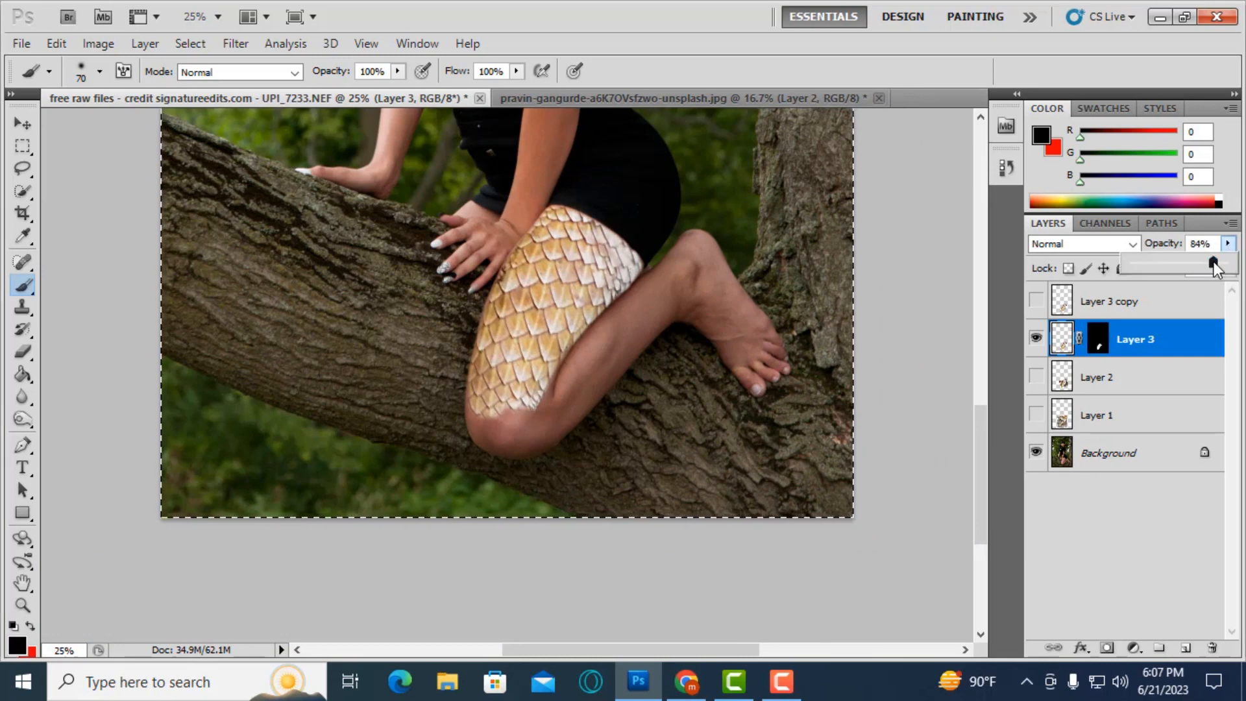
{"action": "left_click", "coordinate": [1036, 338]}
{"action": "left_click", "coordinate": [1036, 337]}
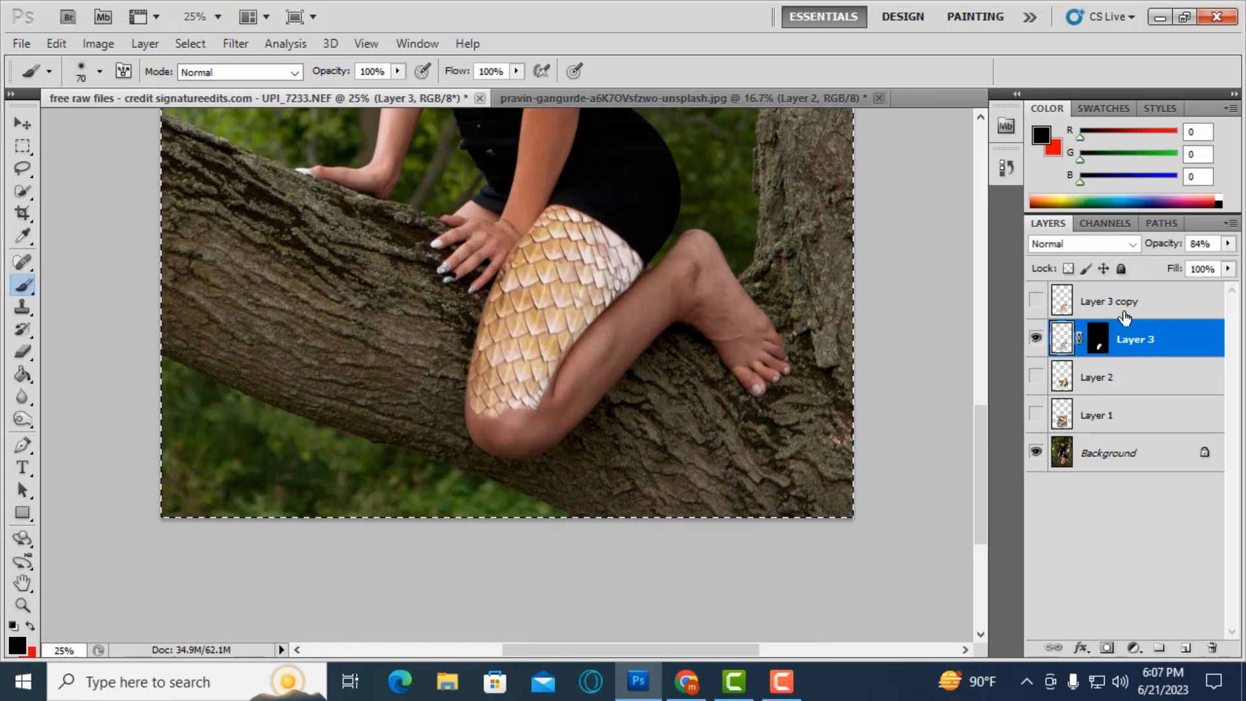
{"action": "left_click", "coordinate": [1228, 244]}
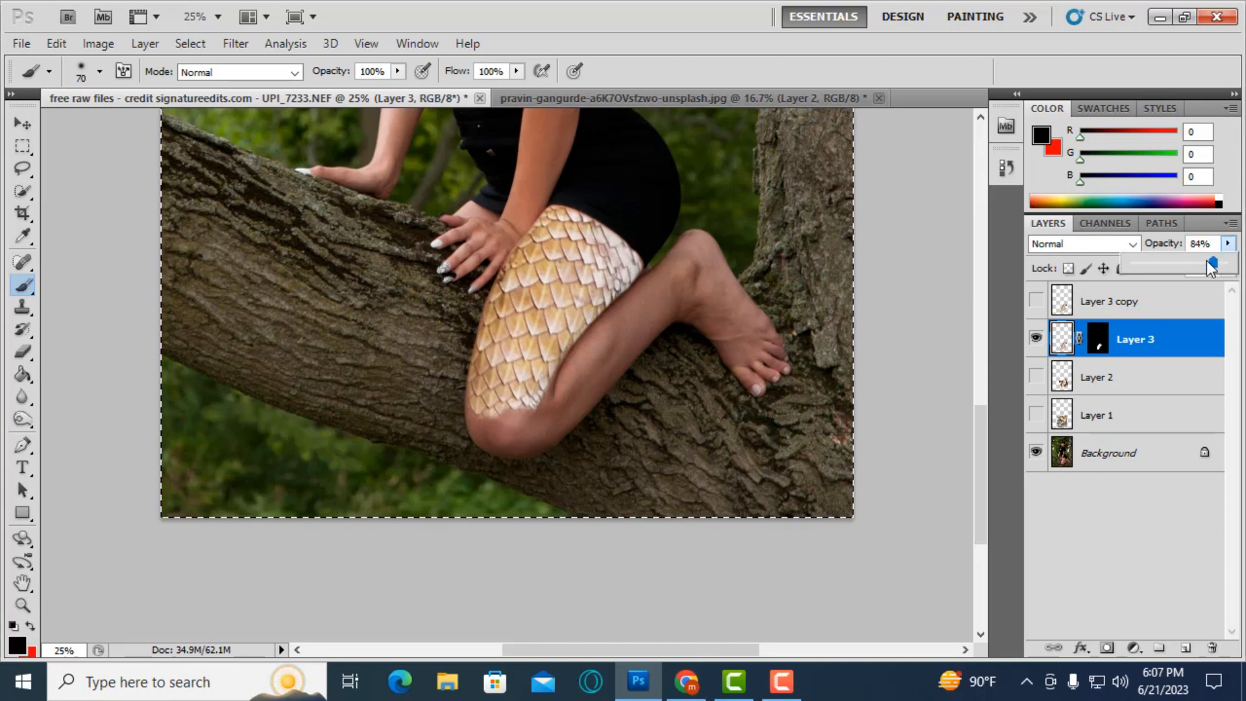
- Deselect the canvas and set Layer 3's opacity to 48%
{"action": "left_click", "coordinate": [22, 145]}
{"action": "left_click", "coordinate": [149, 230]}
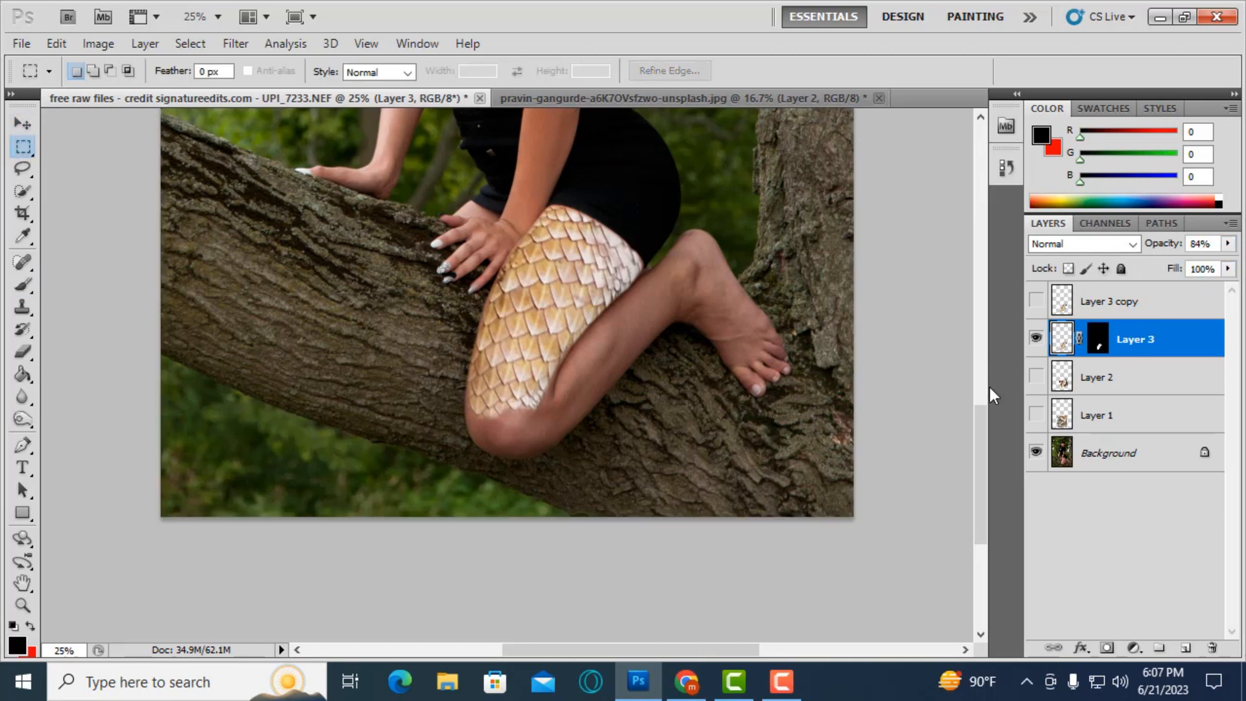
{"action": "left_click", "coordinate": [1228, 244]}
{"action": "left_click", "coordinate": [1193, 263]}
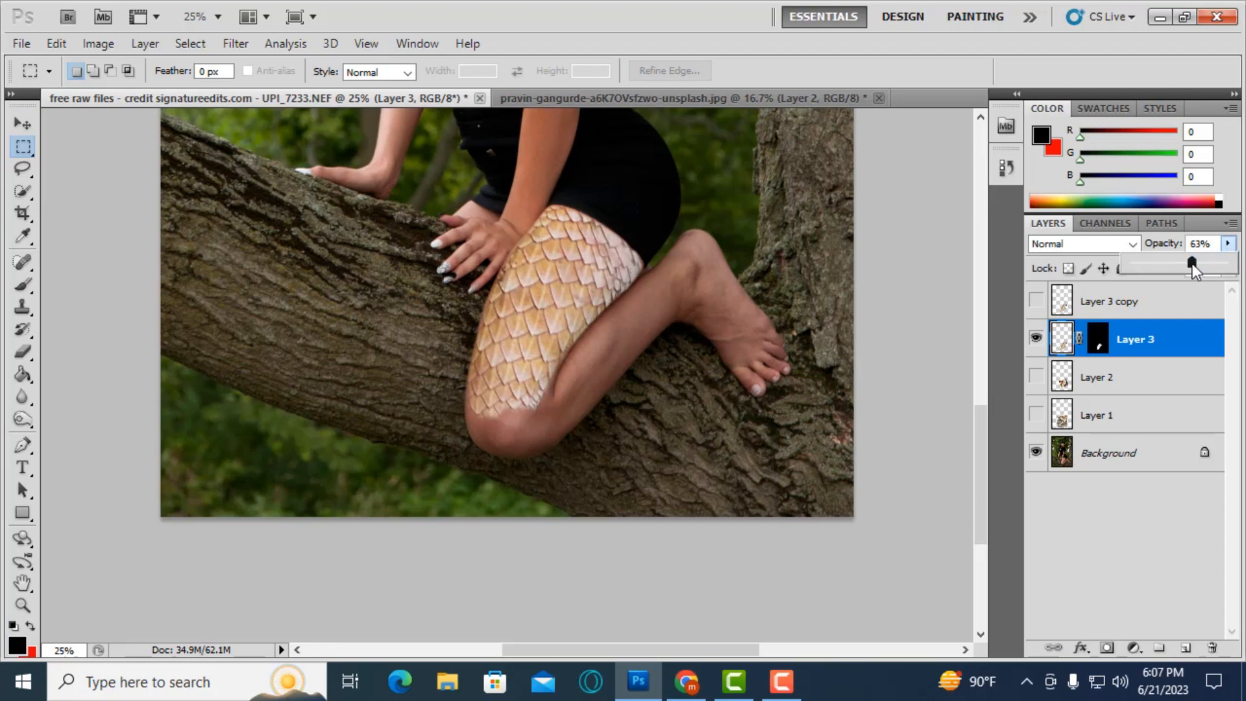
{"action": "left_click_drag", "start_coordinate": [1184, 266], "coordinate": [1182, 268]}
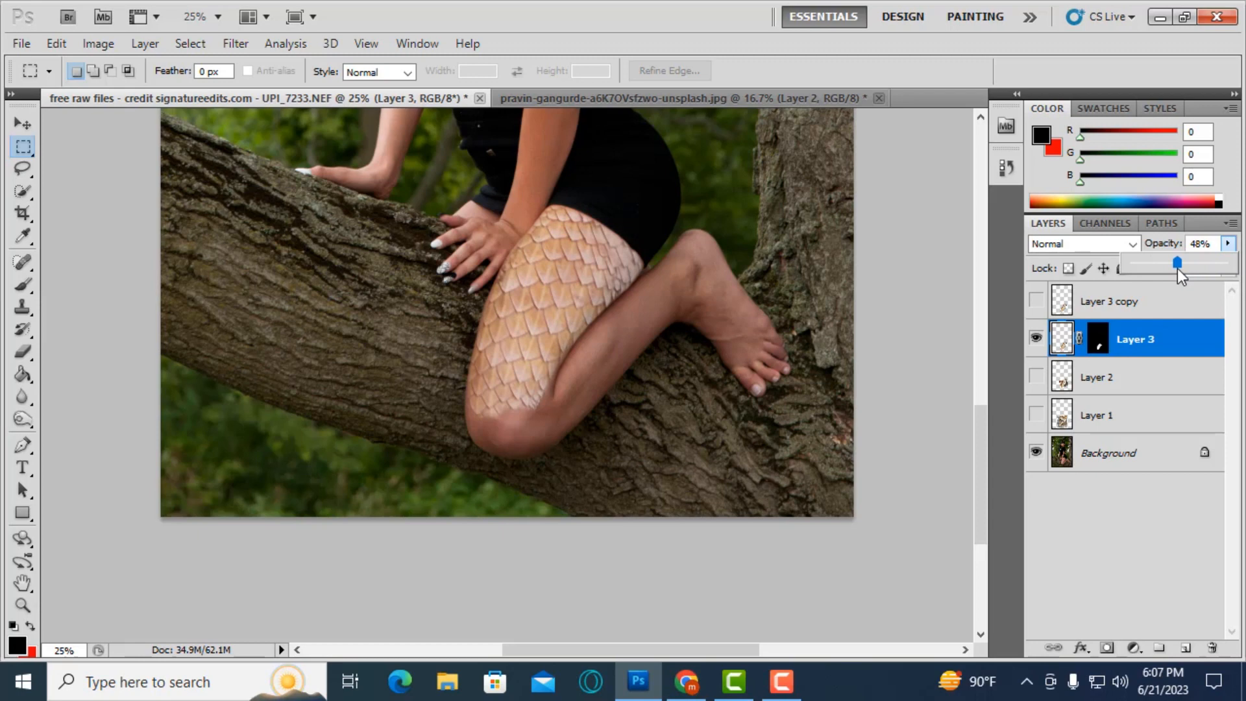
- Duplicate the masked Layer 3 and soften the edges of the duplicate's mask around the thigh with a 300 px Eraser
{"action": "key", "text": "ctrl+j"}
{"action": "key", "text": "ctrl+plus"}
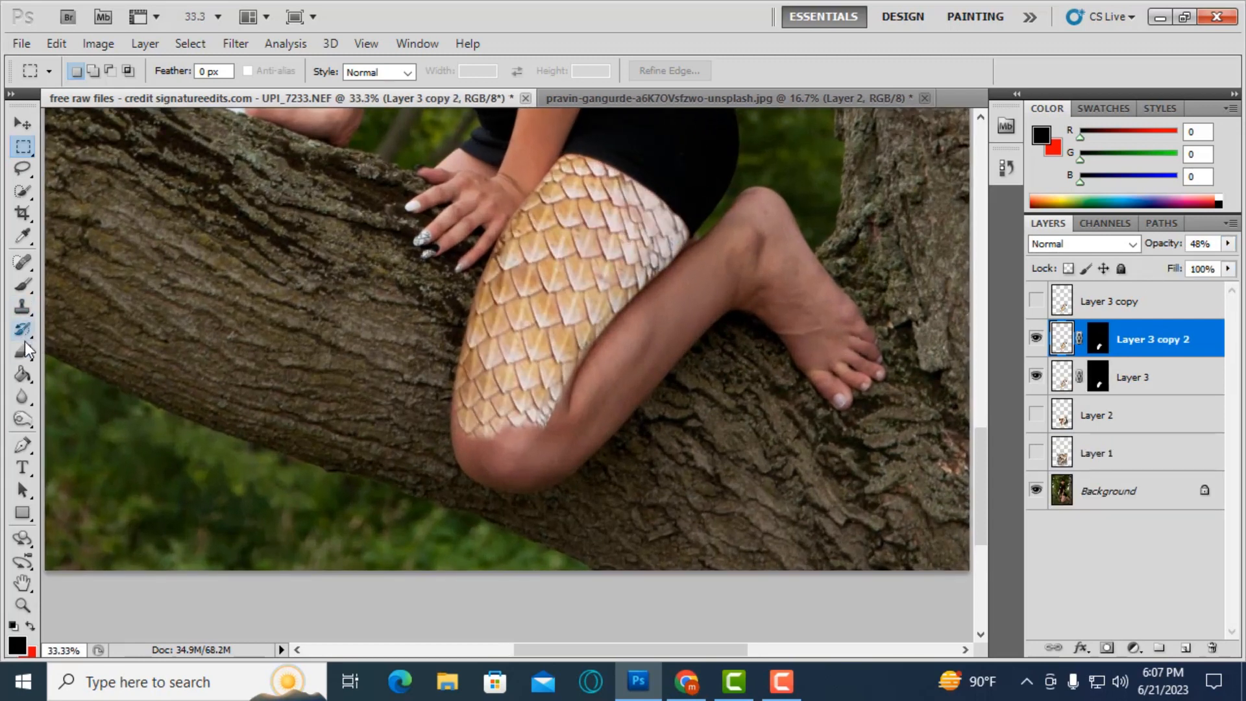
{"action": "left_click", "coordinate": [23, 351]}
{"action": "left_click", "coordinate": [1097, 344]}
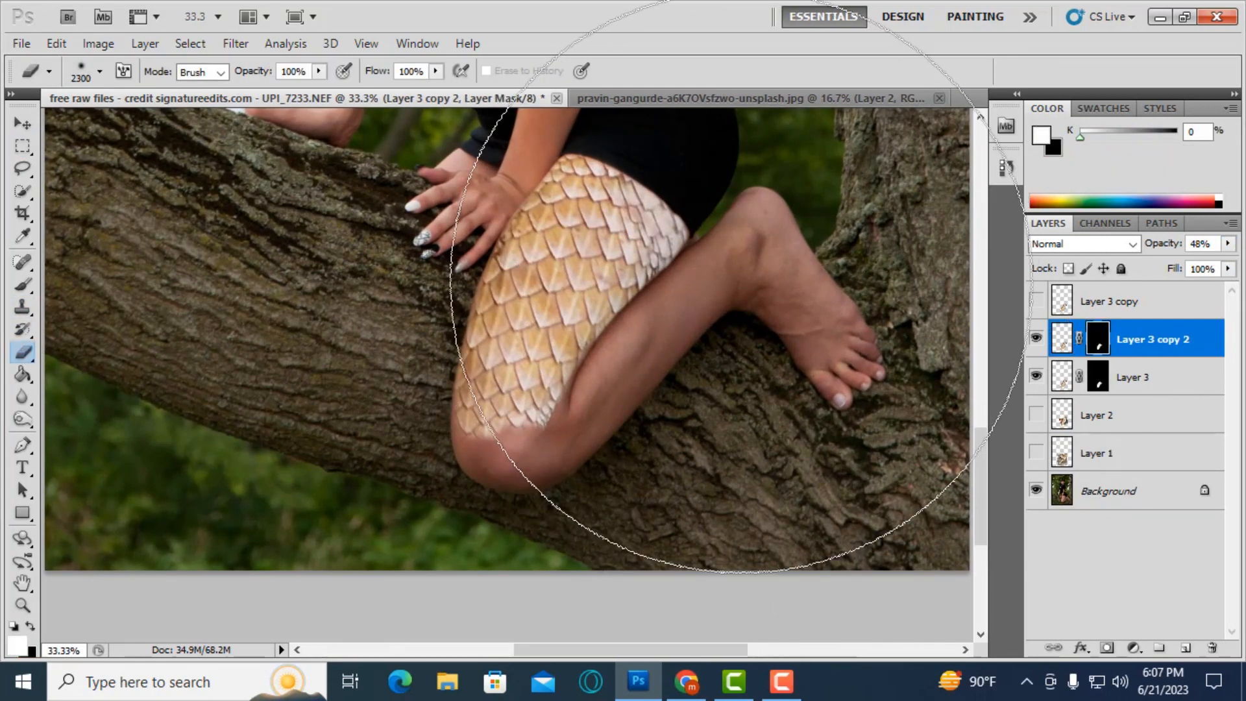
{"action": "key", "text": "d"}
{"action": "key", "text": "bracketleft"}
{"action": "key", "text": "bracketleft"}
{"action": "key", "text": "bracketleft"}
{"action": "key", "text": "bracketleft"}
{"action": "key", "text": "bracketleft"}
{"action": "key", "text": "bracketleft"}
{"action": "key", "text": "bracketleft"}
{"action": "key", "text": "bracketleft"}
{"action": "key", "text": "bracketleft"}
{"action": "key", "text": "bracketleft"}
{"action": "key", "text": "bracketleft"}
{"action": "key", "text": "bracketleft"}
{"action": "key", "text": "bracketleft"}
{"action": "key", "text": "bracketleft"}
{"action": "key", "text": "bracketleft"}
{"action": "key", "text": "bracketleft"}
{"action": "key", "text": "bracketleft"}
{"action": "key", "text": "bracketleft"}
{"action": "key", "text": "bracketleft"}
{"action": "key", "text": "bracketleft"}
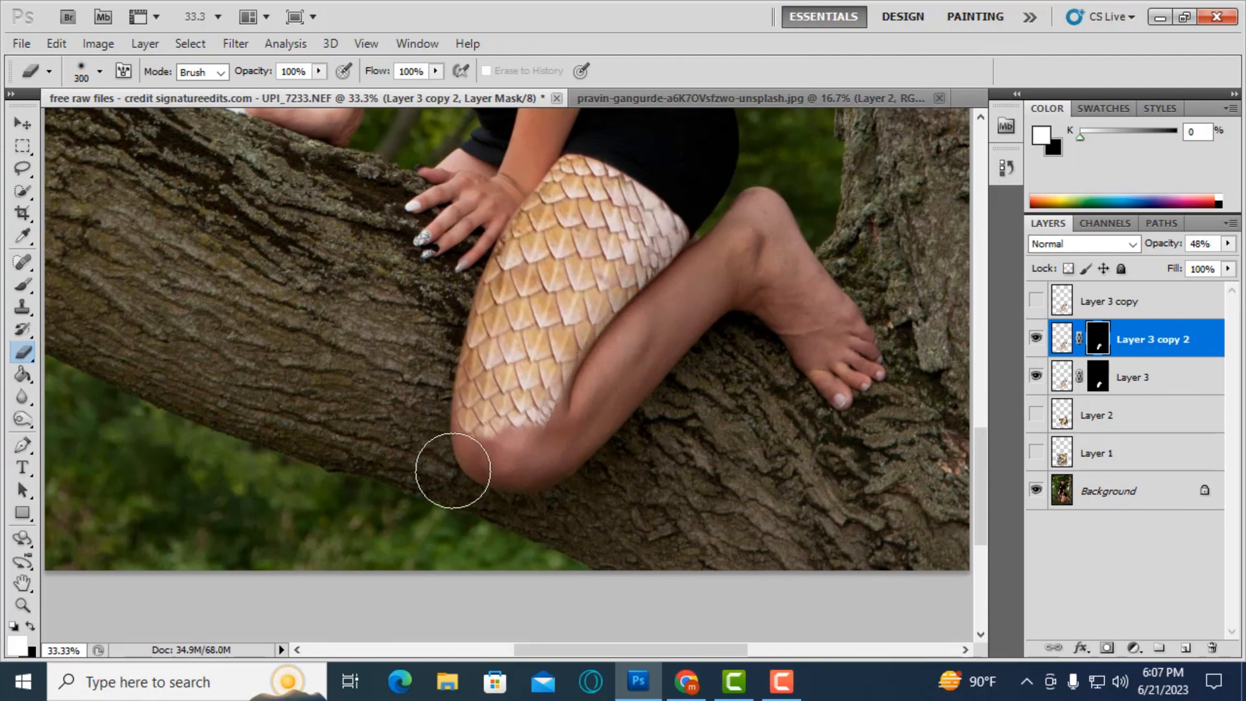
{"action": "key", "text": "bracketleft"}
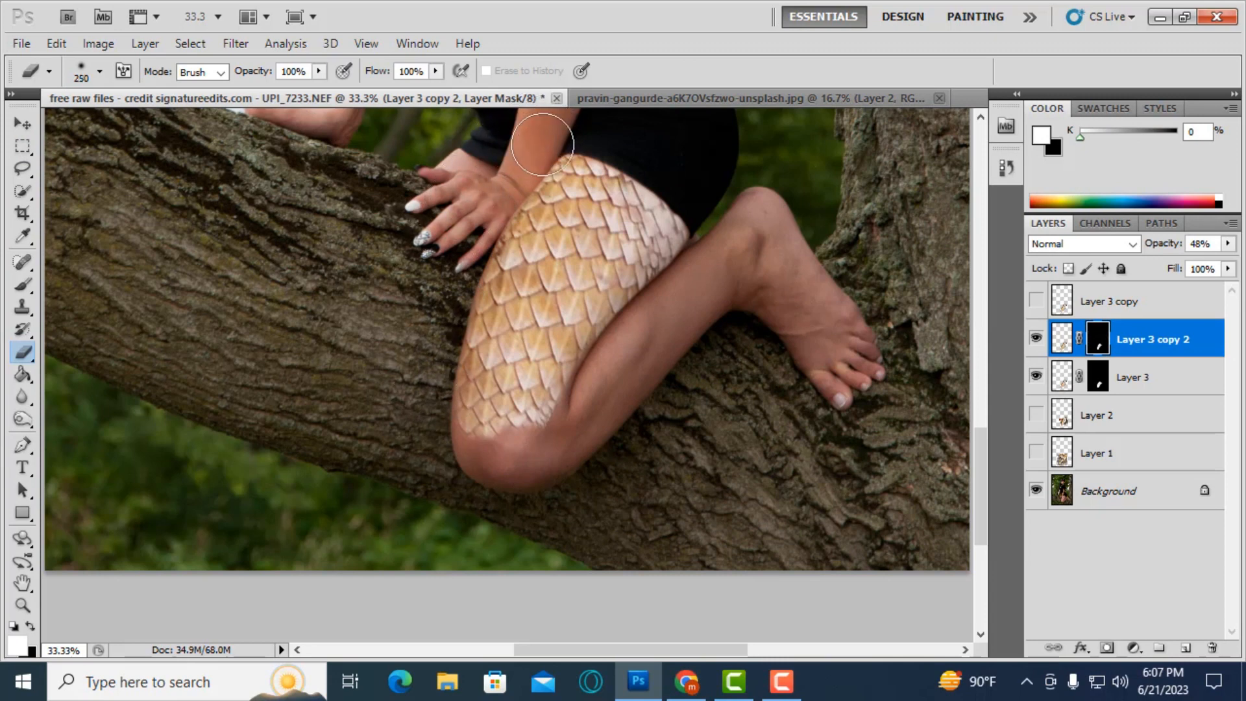
{"action": "scroll", "coordinate": [571, 221], "scroll_direction": "up", "scroll_amount": 2}
{"action": "key", "text": "bracketright"}
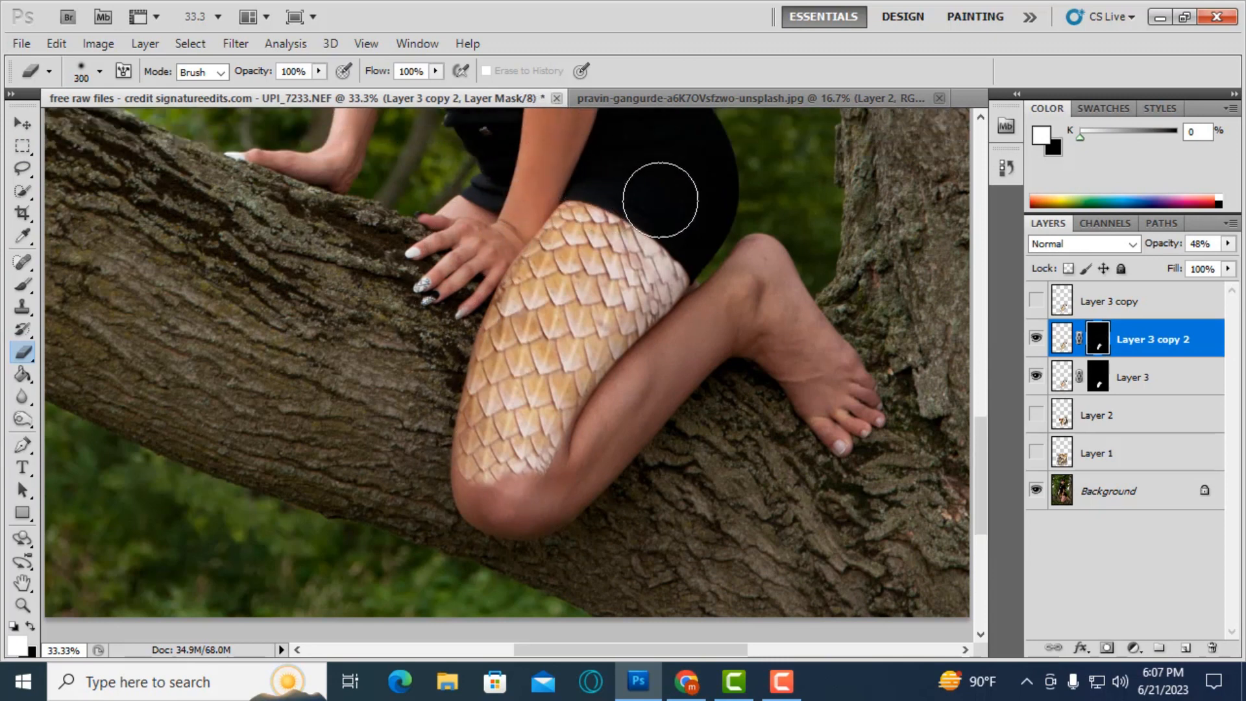
- Merge Layer 3 with Layer 3 copy 2, and toggle the merged layer's visibility to compare before and after
{"action": "left_click", "coordinate": [1175, 376], "text": "shift"}
{"action": "right_click", "coordinate": [1175, 376]}
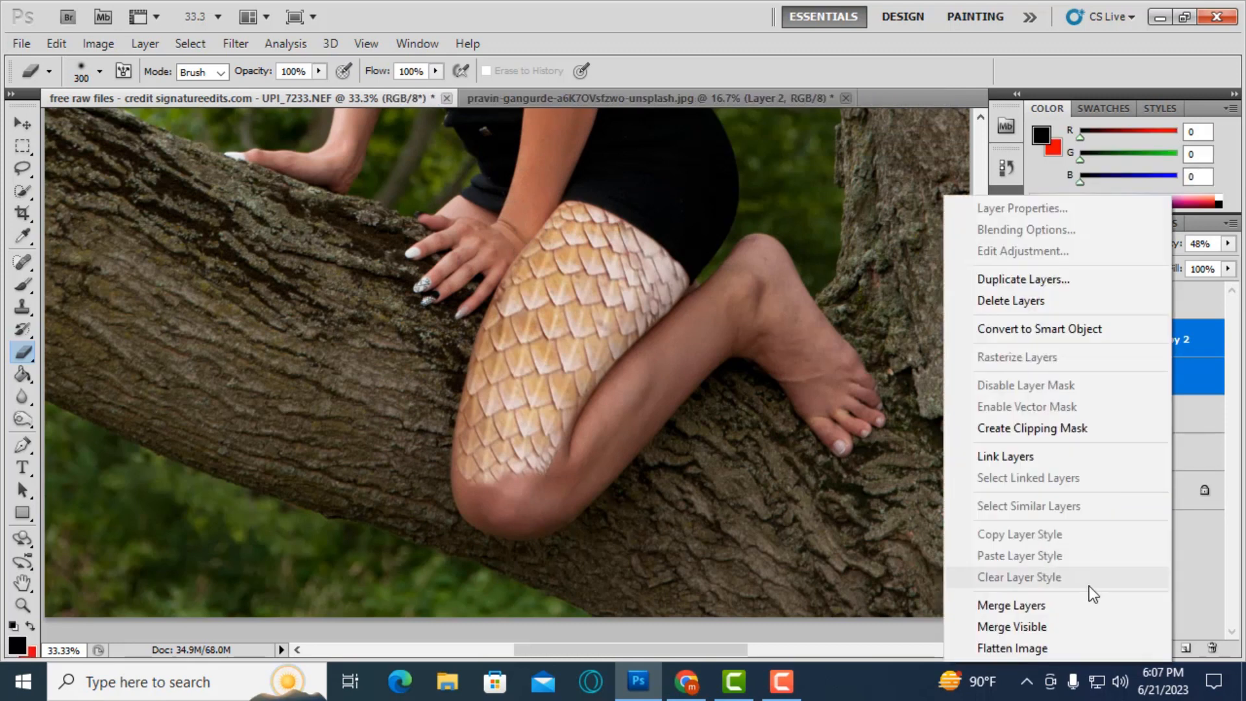
{"action": "left_click", "coordinate": [1041, 605]}
{"action": "left_click", "coordinate": [1037, 339]}
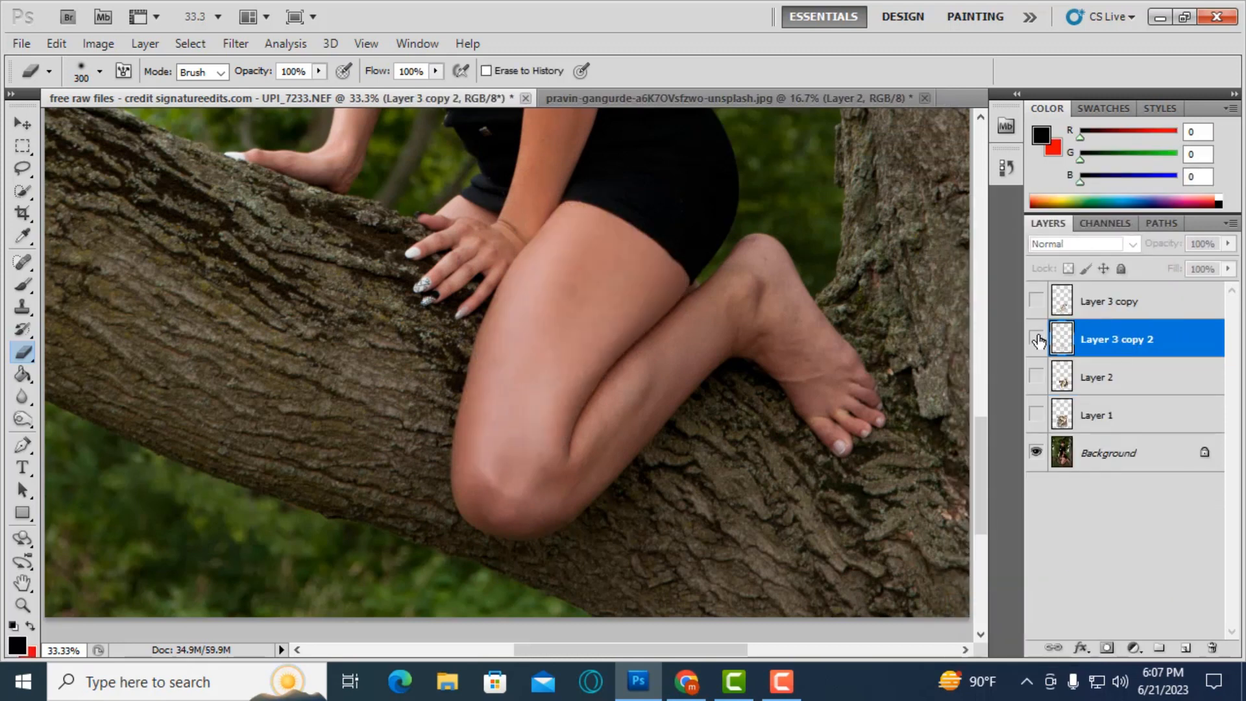
{"action": "left_click", "coordinate": [1037, 339]}
{"action": "left_click", "coordinate": [1037, 339]}
{"action": "left_click", "coordinate": [1037, 339]}
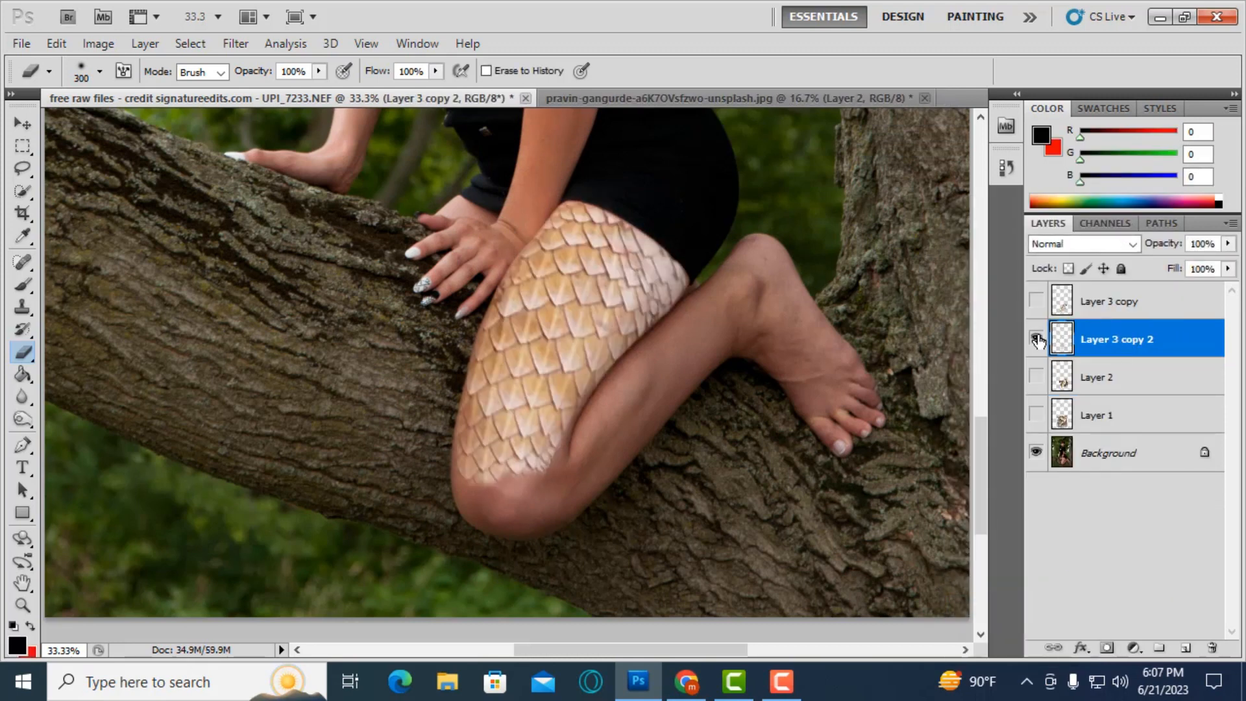
- Toggle Layer 3 copy 2's visibility and undo its merge with Layer 3
{"action": "left_click", "coordinate": [1038, 339]}
{"action": "left_click", "coordinate": [1037, 338]}
{"action": "key", "text": "ctrl+z"}
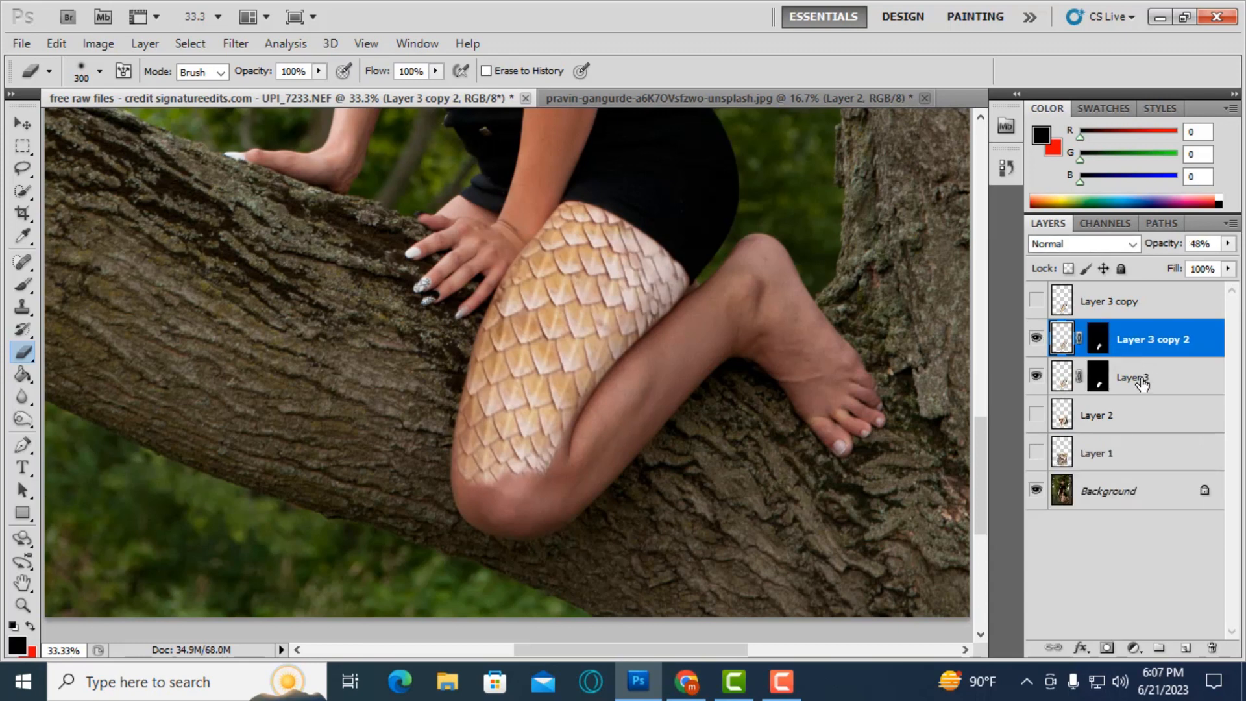
- Target the masks of Layer 3 and Layer 3 copy 2 in turn with a white 50 px Brush
{"action": "key", "text": "ctrl+plus"}
{"action": "left_click", "coordinate": [1176, 382]}
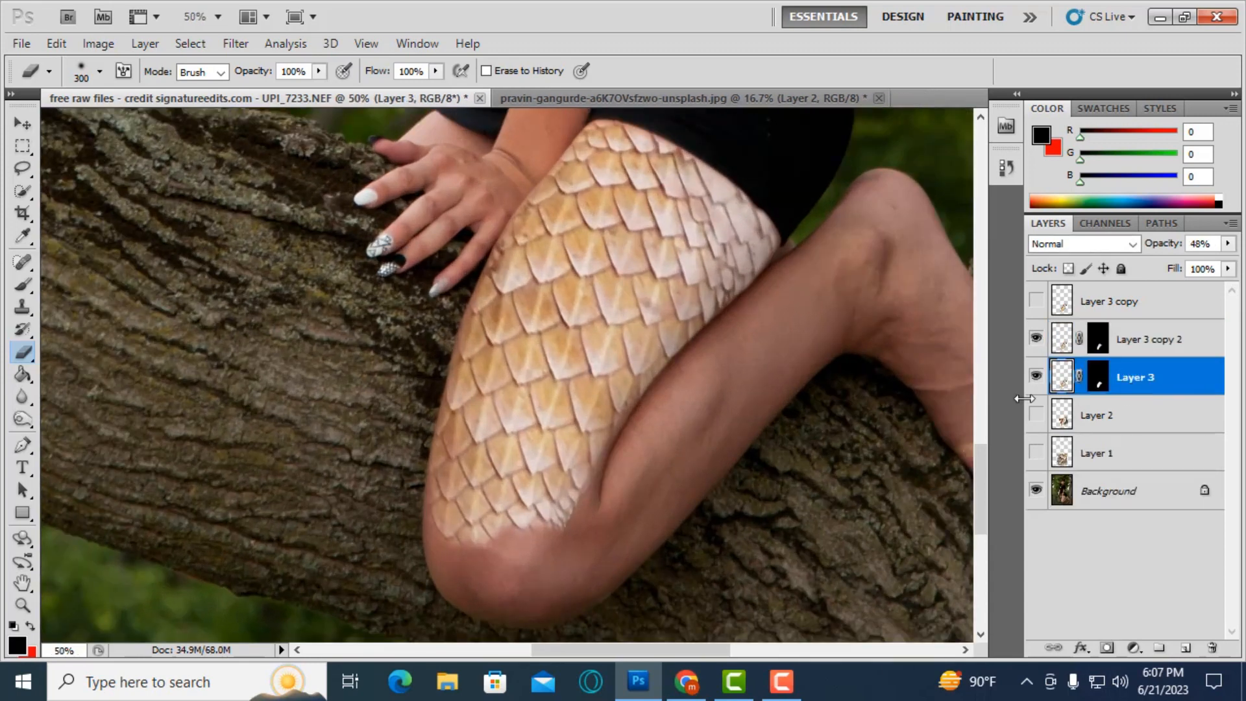
{"action": "left_click", "coordinate": [1110, 383]}
{"action": "key", "text": "d"}
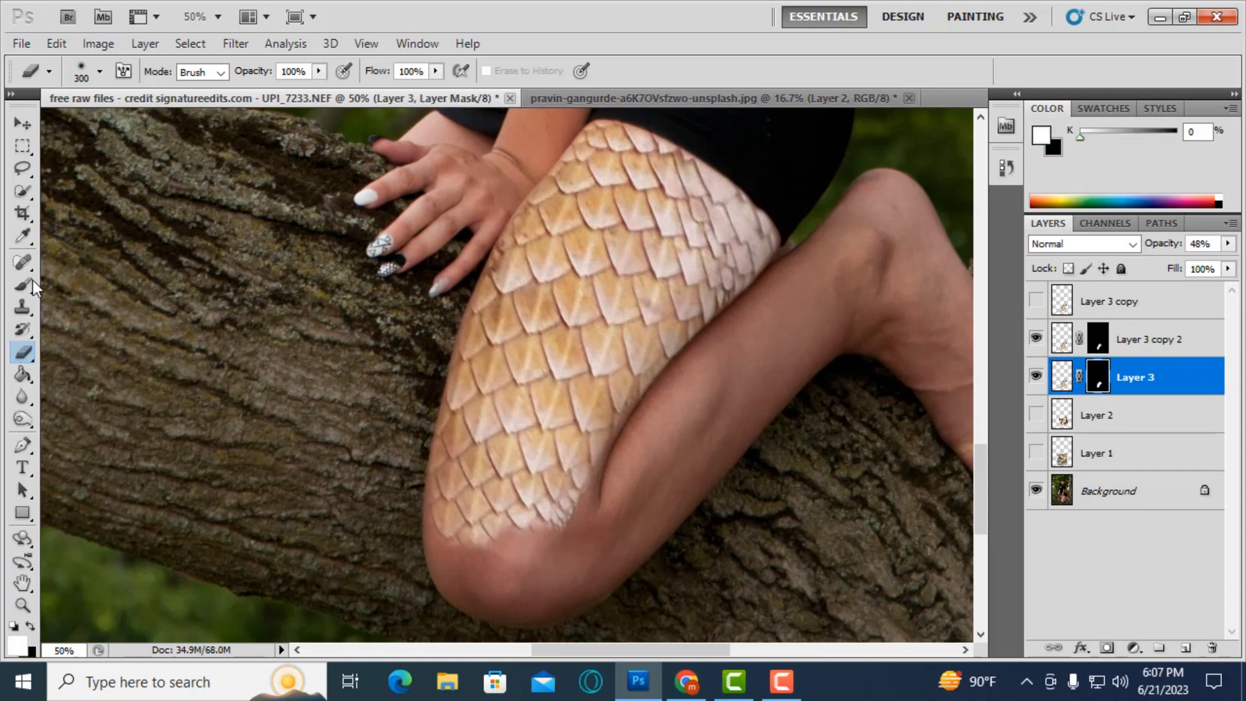
{"action": "key", "text": "b"}
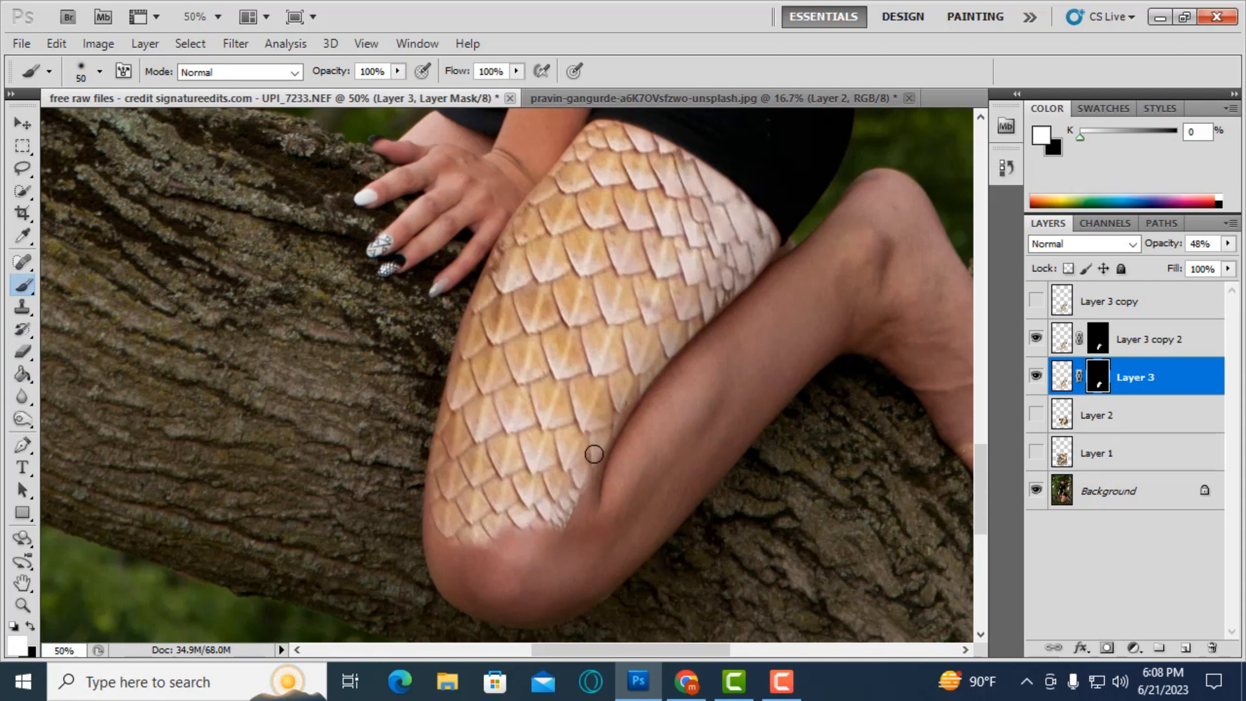
{"action": "left_click", "coordinate": [1036, 339]}
{"action": "left_click", "coordinate": [1036, 338]}
{"action": "left_click", "coordinate": [1098, 339]}
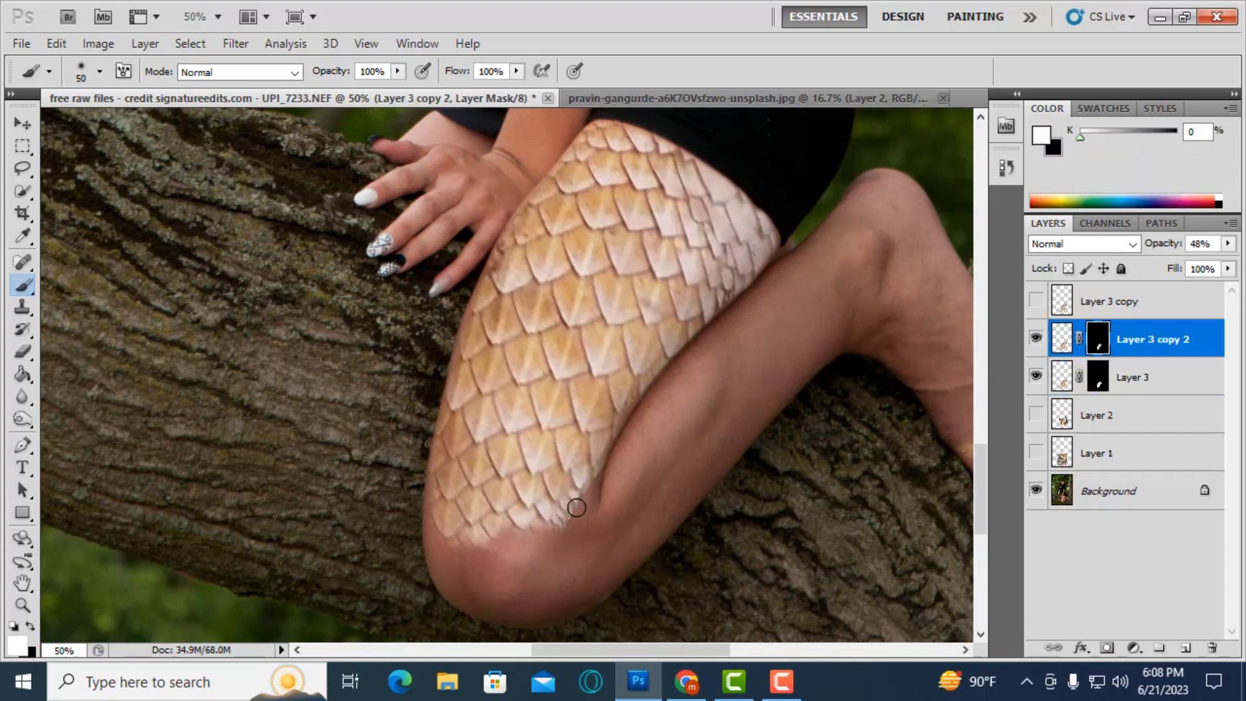
- Merge Layer 3 and Layer 3 copy 2 into one layer
{"action": "key", "text": "ctrl+minus"}
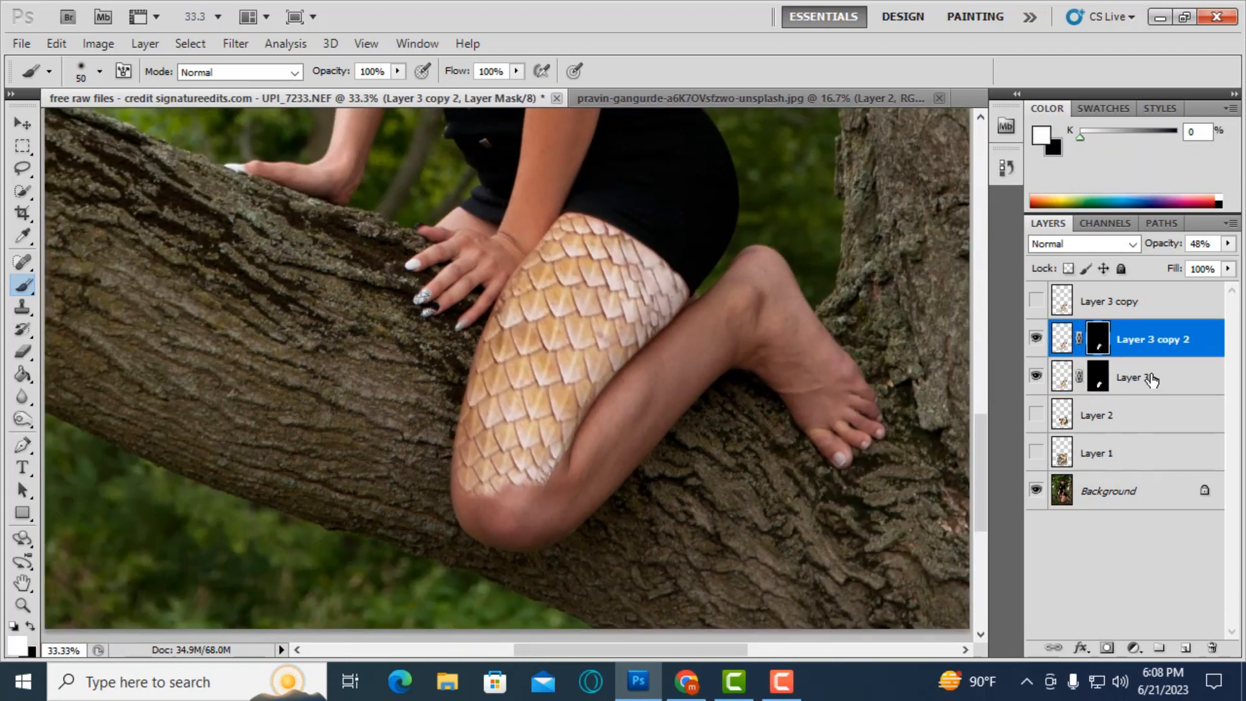
{"action": "left_click", "coordinate": [1151, 380], "text": "shift"}
{"action": "right_click", "coordinate": [1151, 379]}
{"action": "left_click", "coordinate": [996, 603]}
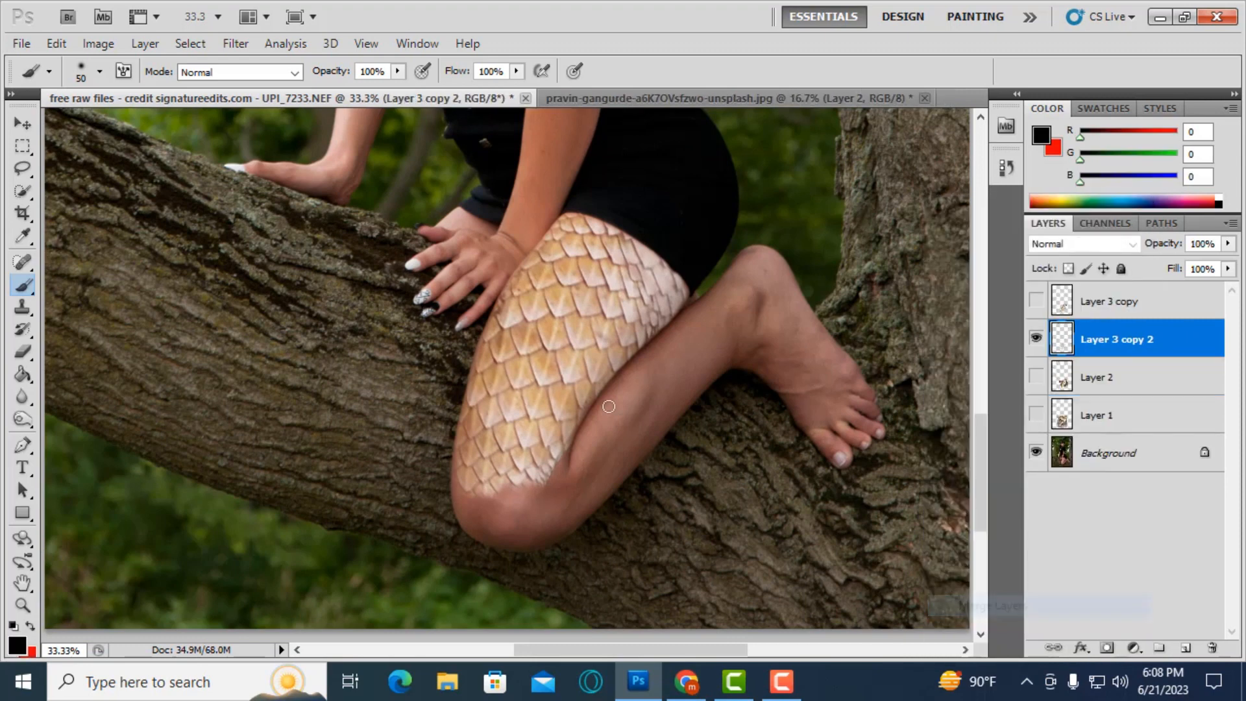
{"action": "scroll", "coordinate": [625, 382], "scroll_direction": "down", "scroll_amount": 2}
{"action": "key", "text": "ctrl+minus"}
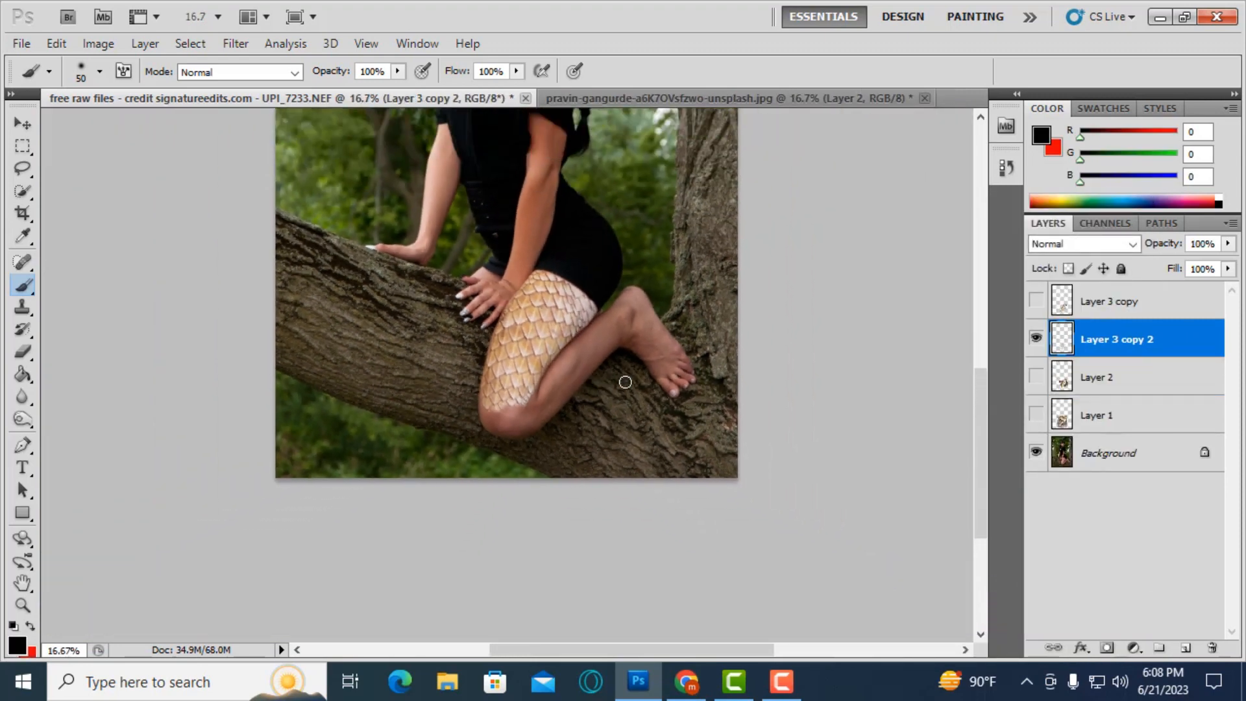
- Try Layer 3 copy 2 at 81% opacity and return it to 100%
{"action": "key", "text": "ctrl+plus"}
{"action": "left_click", "coordinate": [1228, 244]}
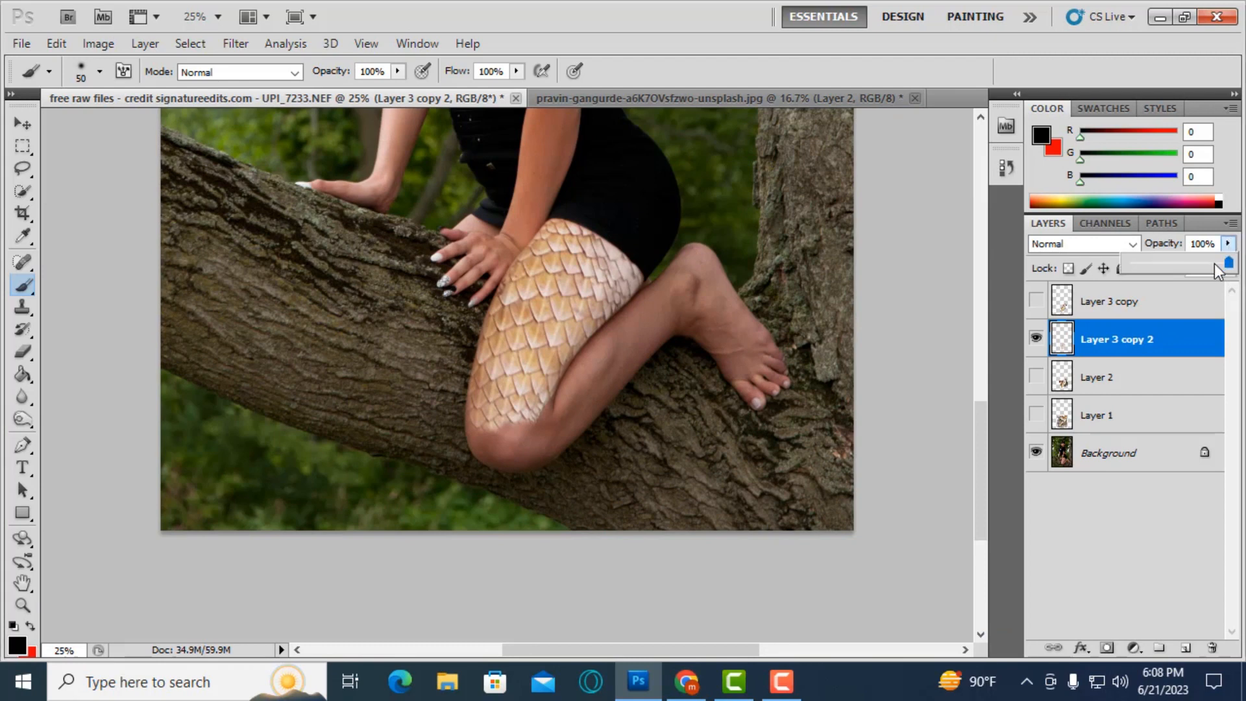
{"action": "mouse_move", "coordinate": [1216, 263]}
{"action": "left_mouse_down"}
{"action": "mouse_move", "coordinate": [1136, 264]}
{"action": "mouse_move", "coordinate": [1215, 267]}
{"action": "left_mouse_up"}
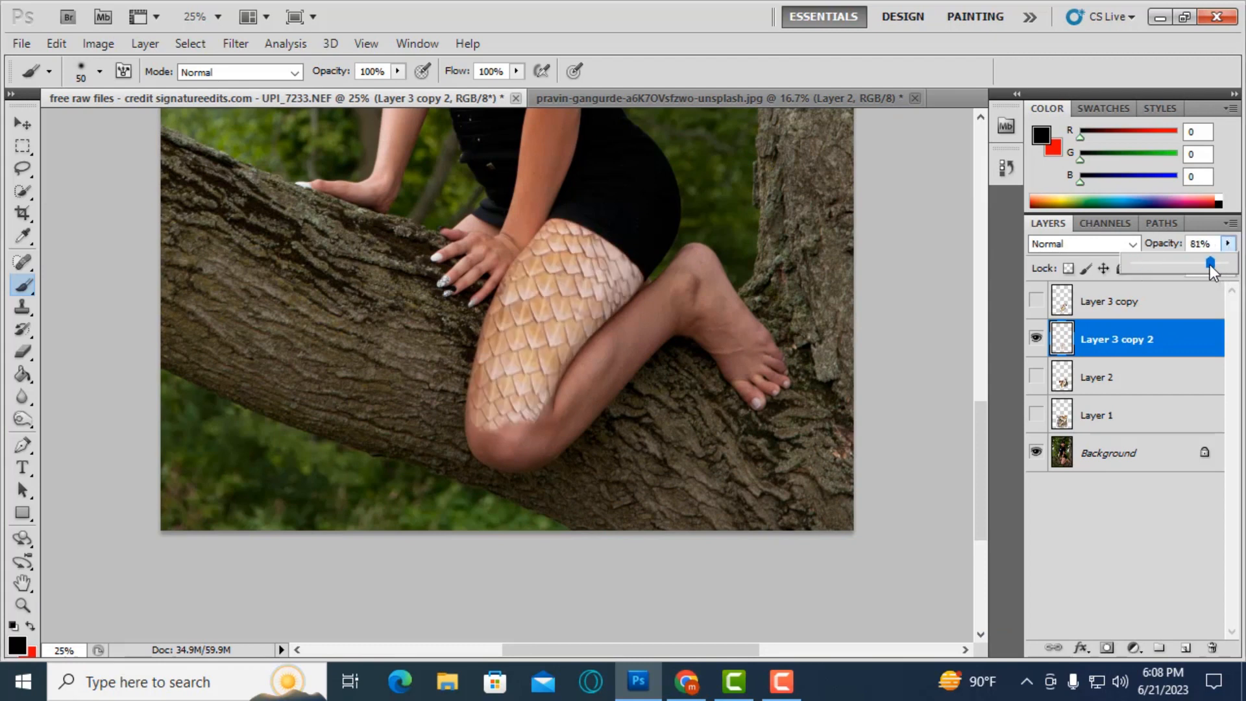
{"action": "left_click_drag", "start_coordinate": [1205, 265], "coordinate": [1243, 261]}
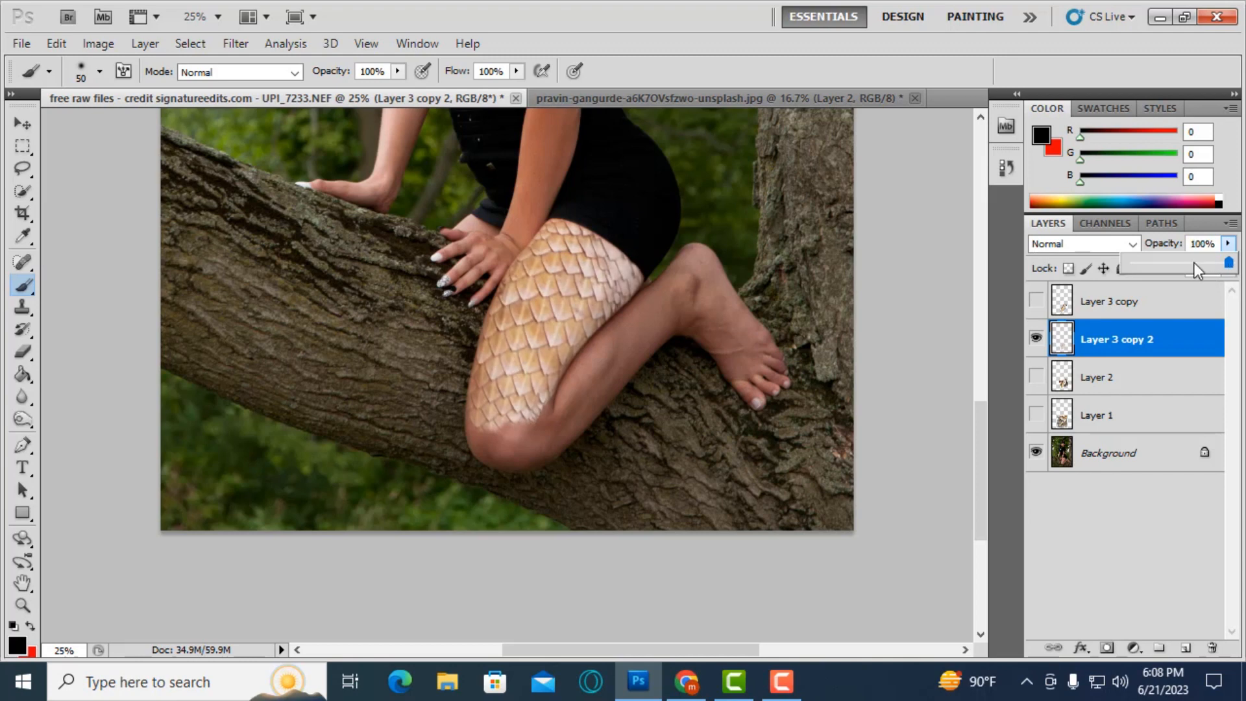
{"action": "key", "text": "ctrl+plus"}
{"action": "key", "text": "bracketright"}
{"action": "key", "text": "bracketright"}
{"action": "key", "text": "bracketright"}
{"action": "key", "text": "bracketright"}
{"action": "key", "text": "bracketright"}
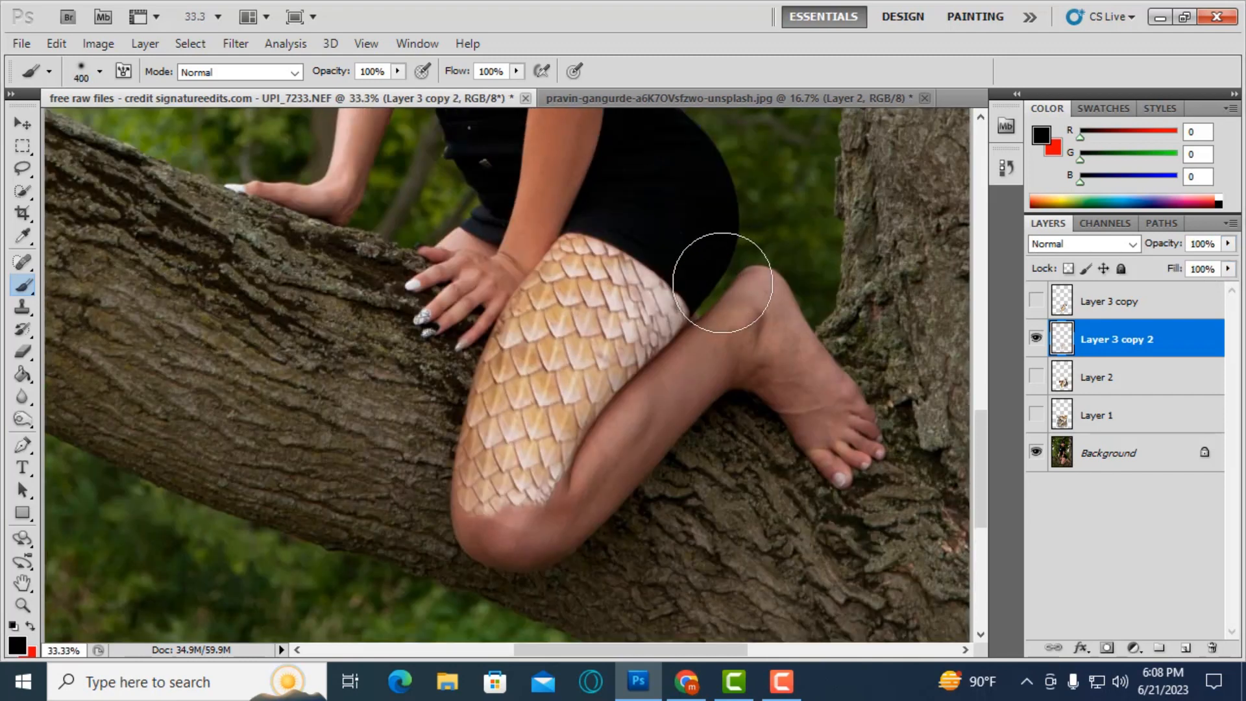
{"action": "left_click", "coordinate": [750, 250]}
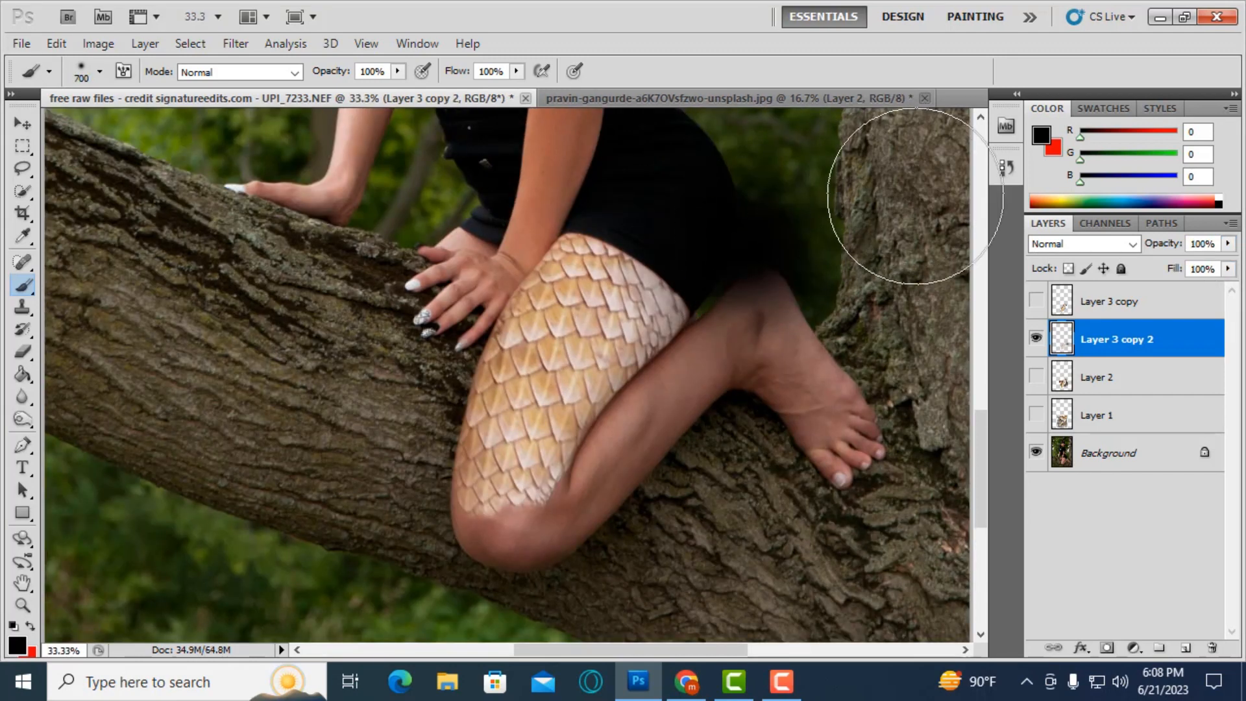
{"action": "key", "text": "ctrl+z"}
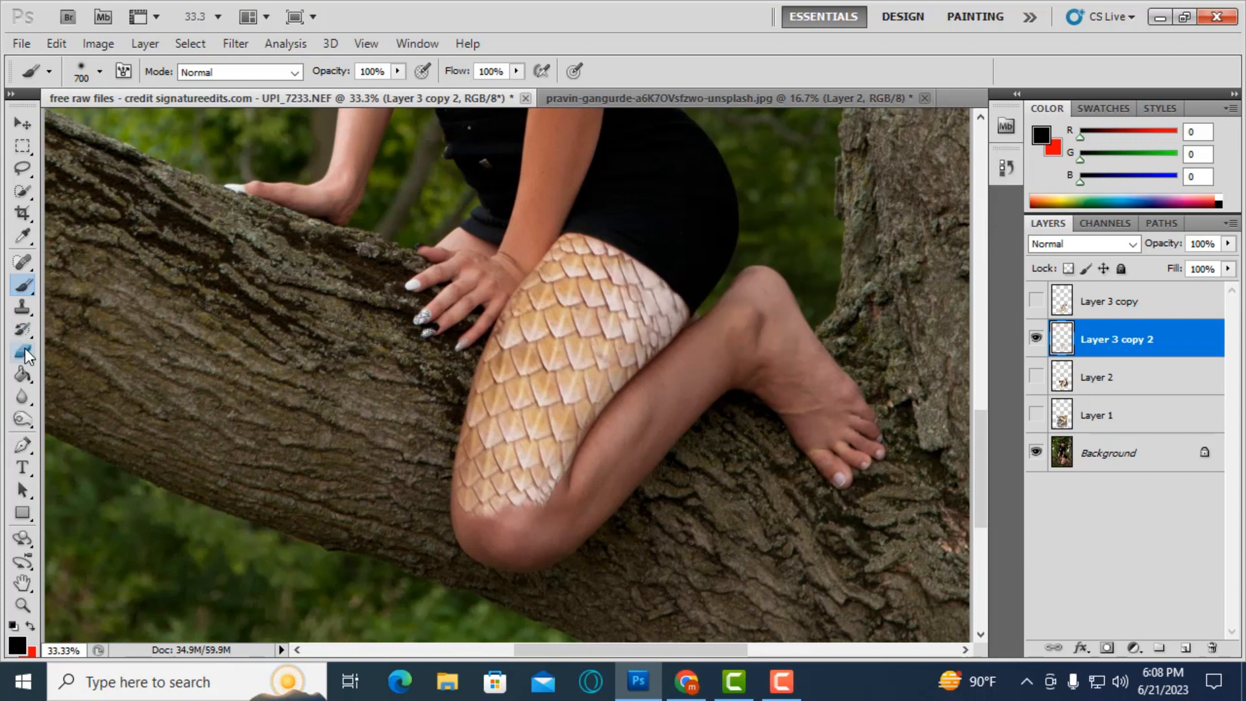
- Soften the edges of the thigh scales on Layer 3 copy 2 with a 600 px Eraser
{"action": "left_click", "coordinate": [24, 353]}
{"action": "key", "text": "bracketright"}
{"action": "key", "text": "bracketright"}
{"action": "key", "text": "bracketright"}
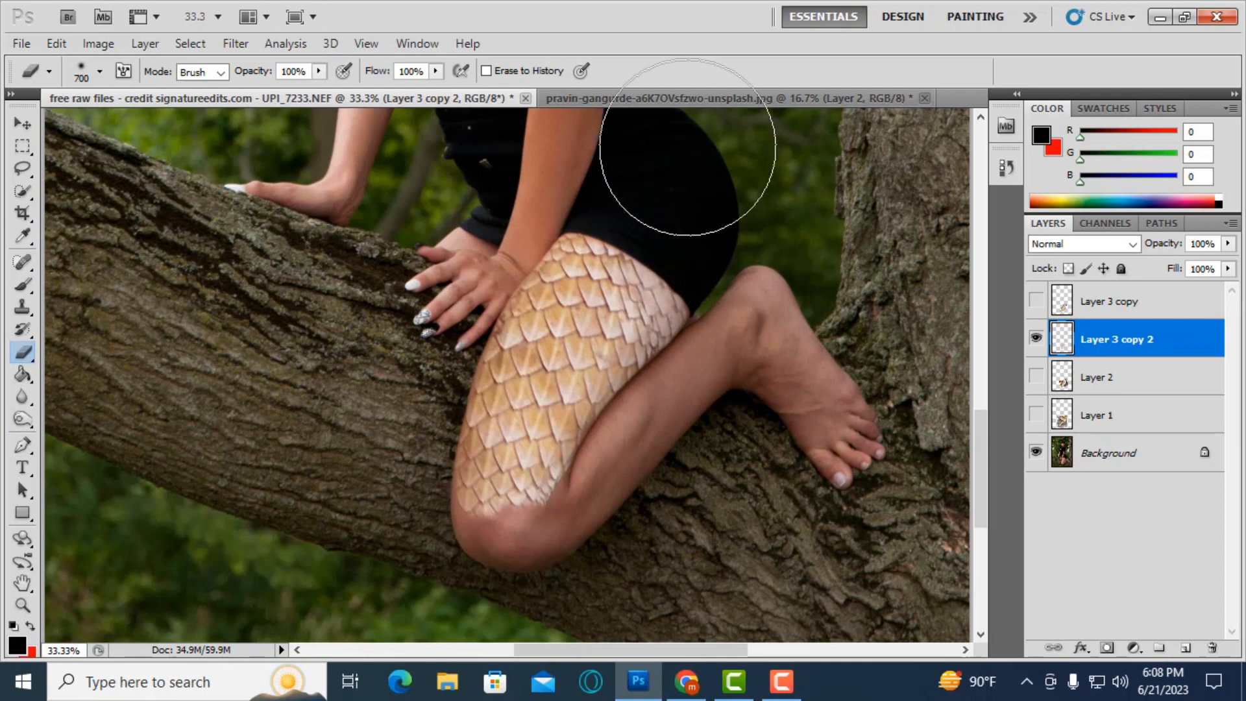
{"action": "key", "text": "bracketleft"}
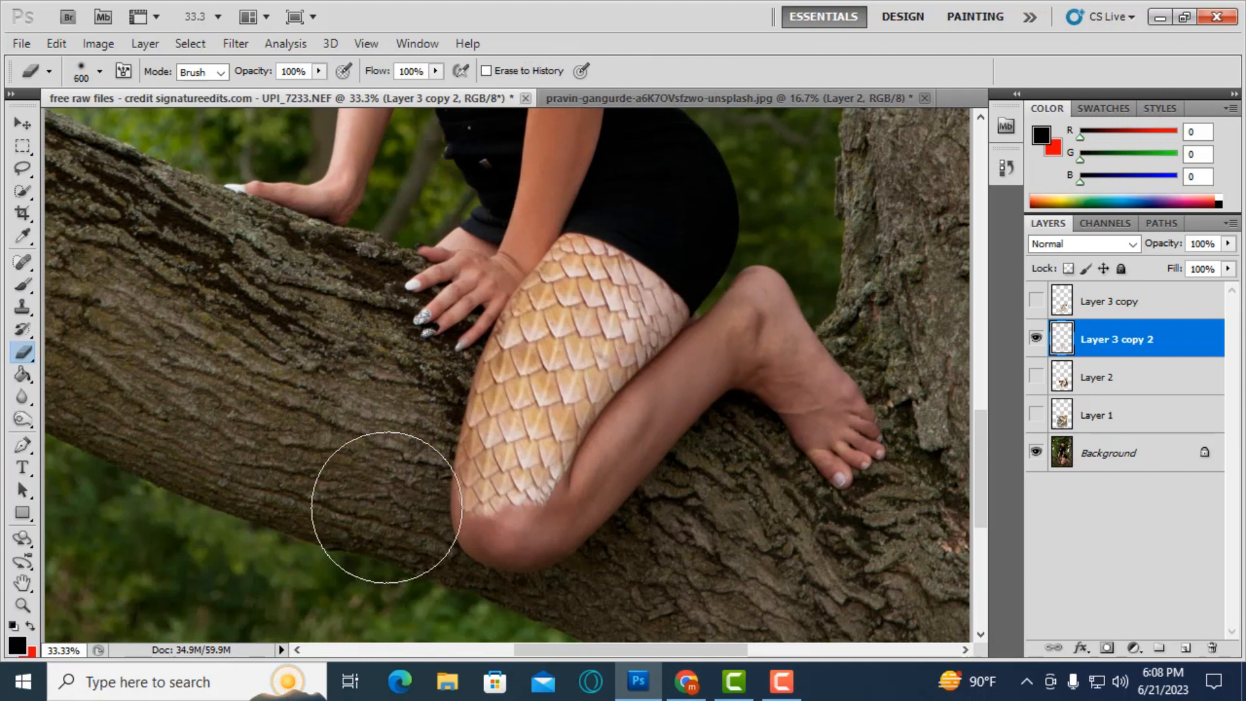
{"action": "key", "text": "bracketleft"}
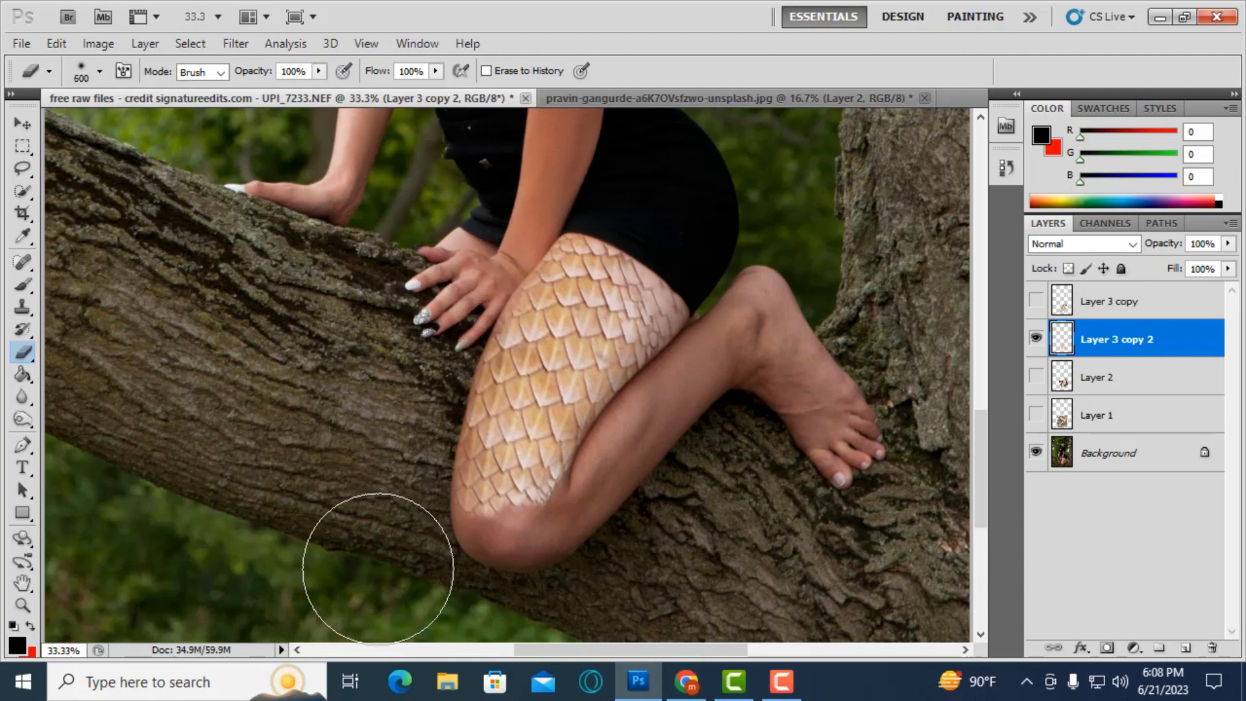
{"action": "key", "text": "bracketright"}
- Examine how the scaled thigh blends in the full picture and up close around the legs
{"action": "key", "text": "ctrl+minus"}
{"action": "key", "text": "ctrl+minus"}
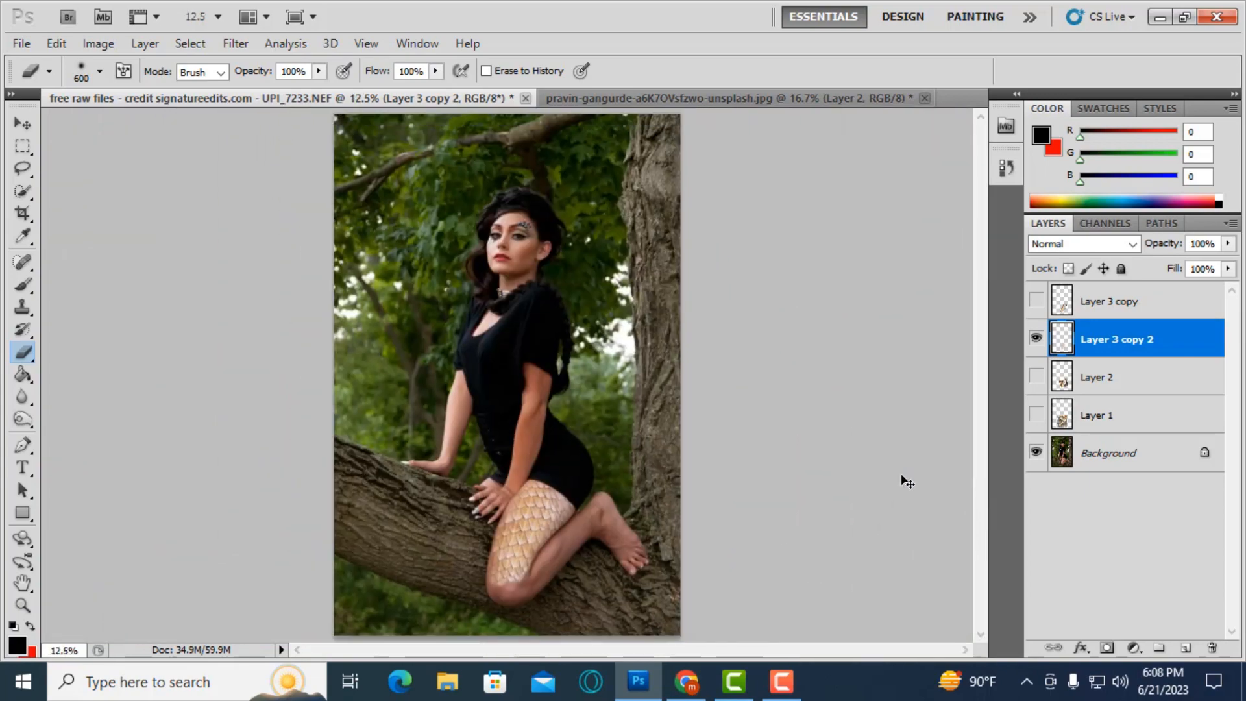
{"action": "scroll", "coordinate": [876, 469], "scroll_direction": "down", "scroll_amount": 1}
{"action": "key", "text": "ctrl+plus"}
{"action": "scroll", "coordinate": [853, 458], "scroll_direction": "down", "scroll_amount": 4}
{"action": "scroll", "coordinate": [851, 456], "scroll_direction": "right", "scroll_amount": 1}
{"action": "key", "text": "ctrl+plus"}
{"action": "key", "text": "ctrl+plus"}
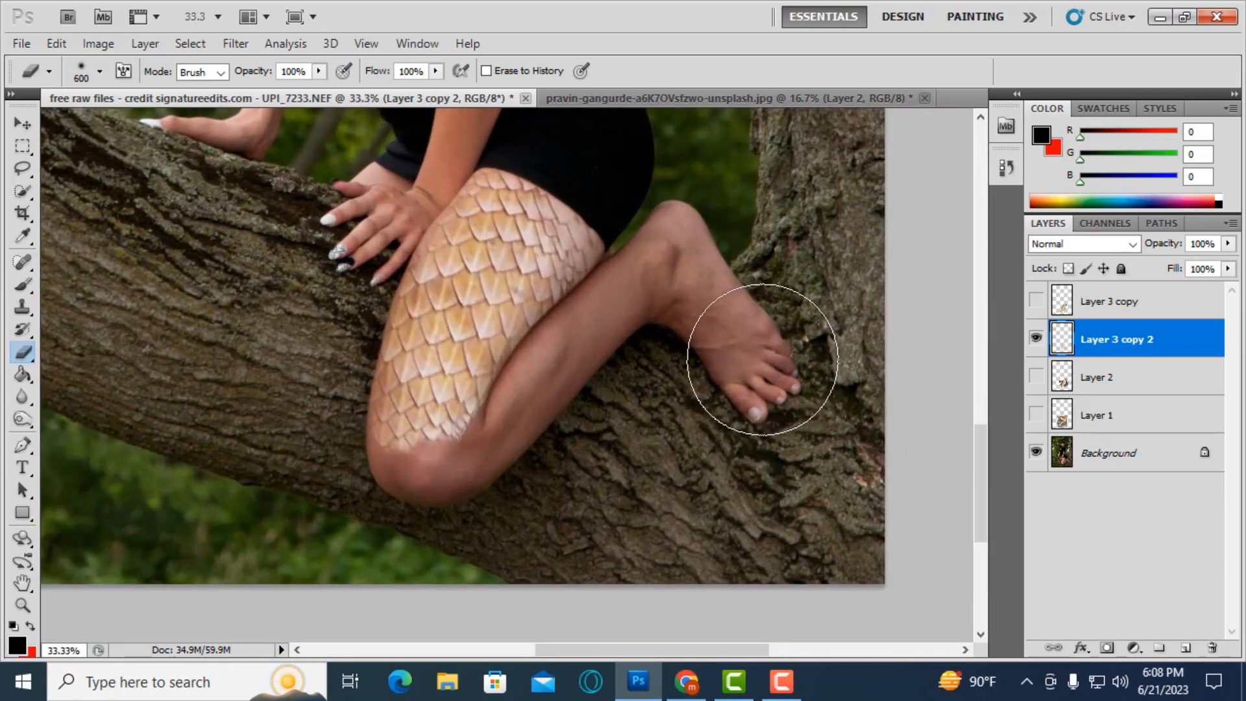
{"action": "left_click", "coordinate": [1062, 338], "text": "ctrl"}
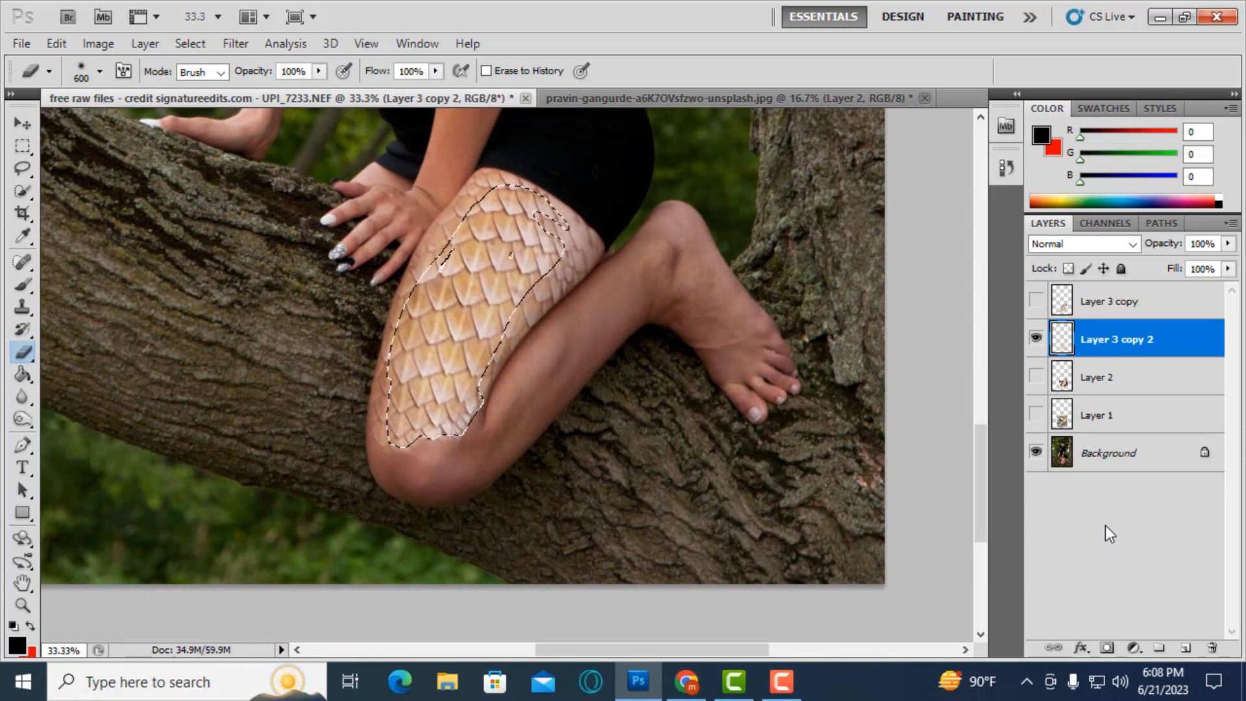
{"action": "left_click", "coordinate": [23, 148]}
{"action": "left_click", "coordinate": [134, 203]}
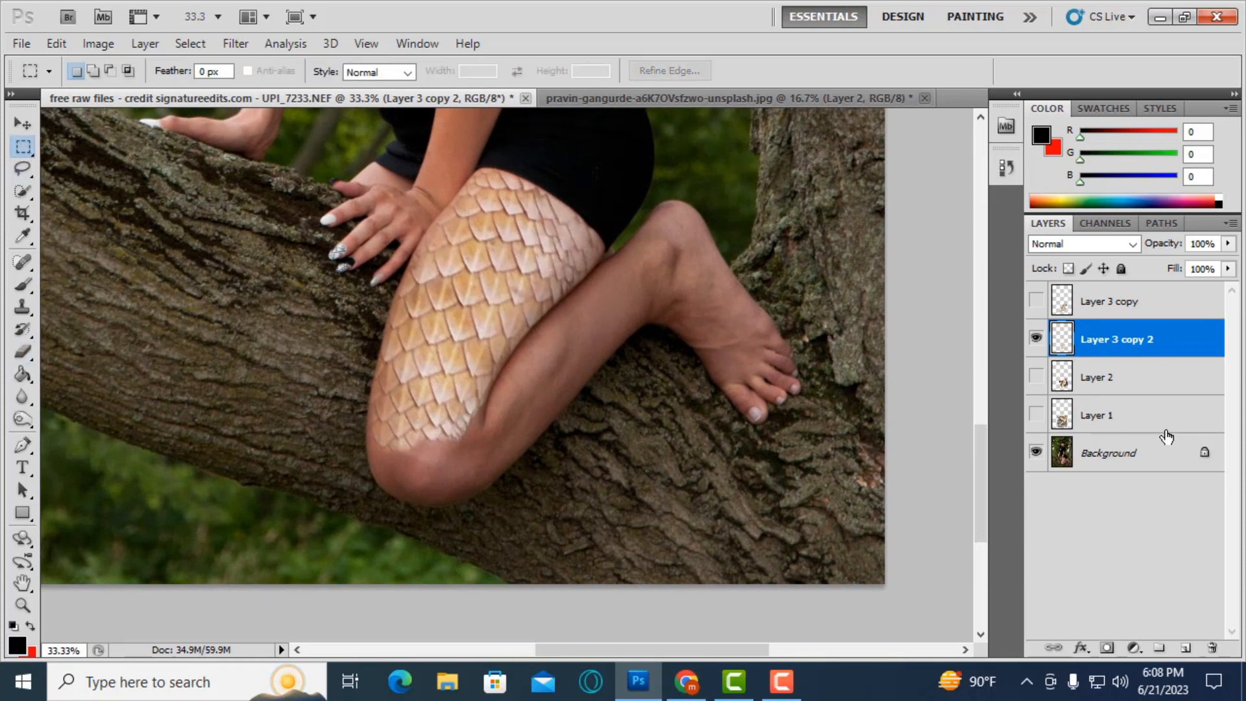
- Toggle the visibility of Layer 2 and hide Layer 3 copy 2 to compare the source scales with the bare leg
{"action": "left_click", "coordinate": [1105, 458]}
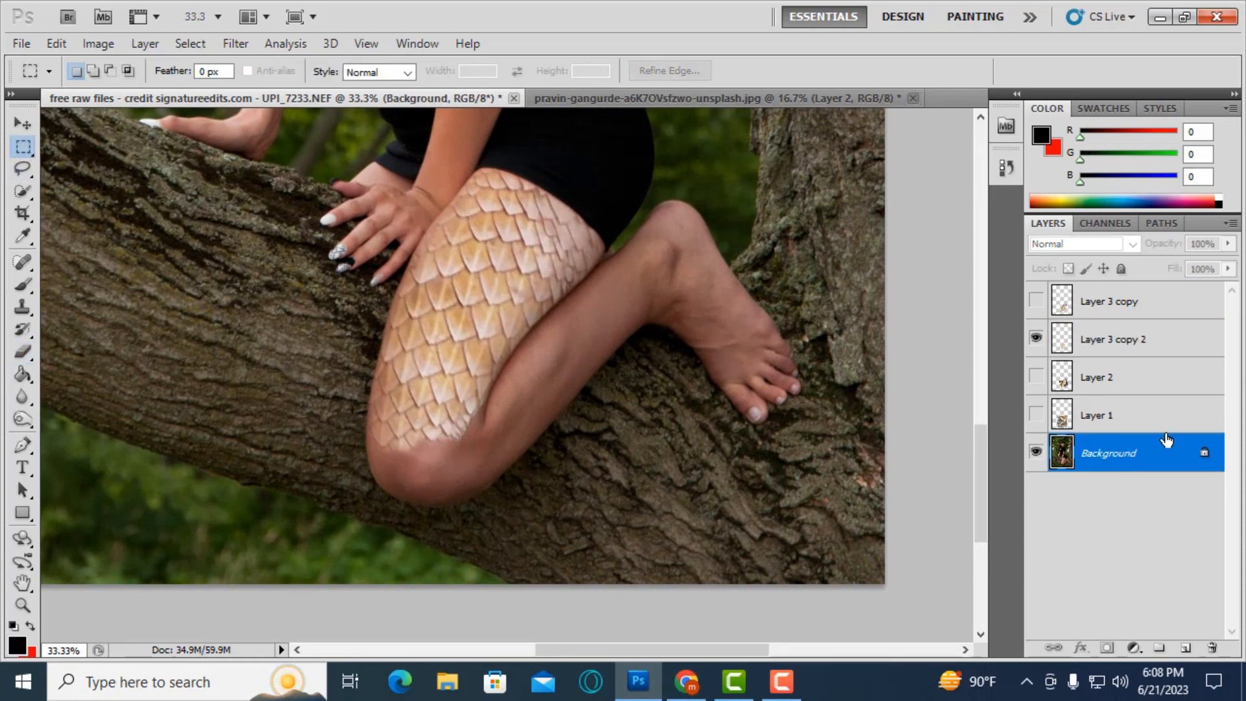
{"action": "left_click", "coordinate": [1037, 377]}
{"action": "left_click", "coordinate": [1036, 377]}
{"action": "left_click", "coordinate": [1037, 378]}
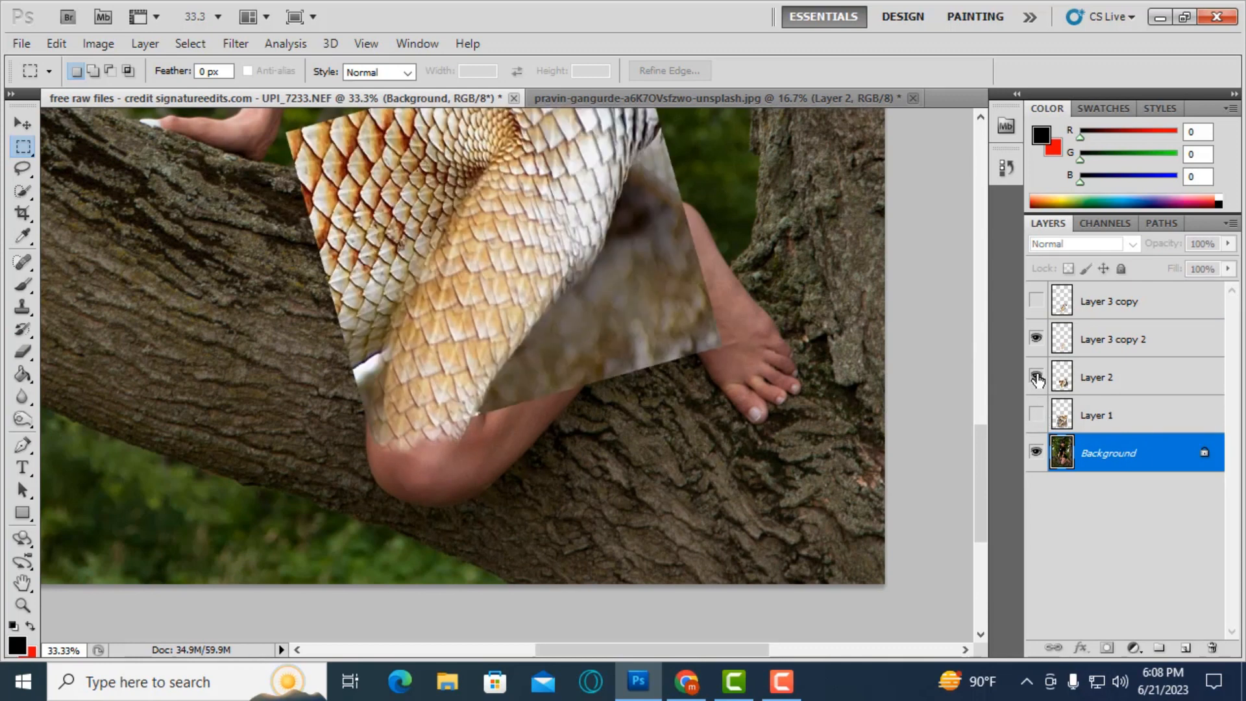
{"action": "left_click", "coordinate": [1037, 378]}
{"action": "left_click", "coordinate": [1037, 378]}
{"action": "left_click", "coordinate": [1037, 377]}
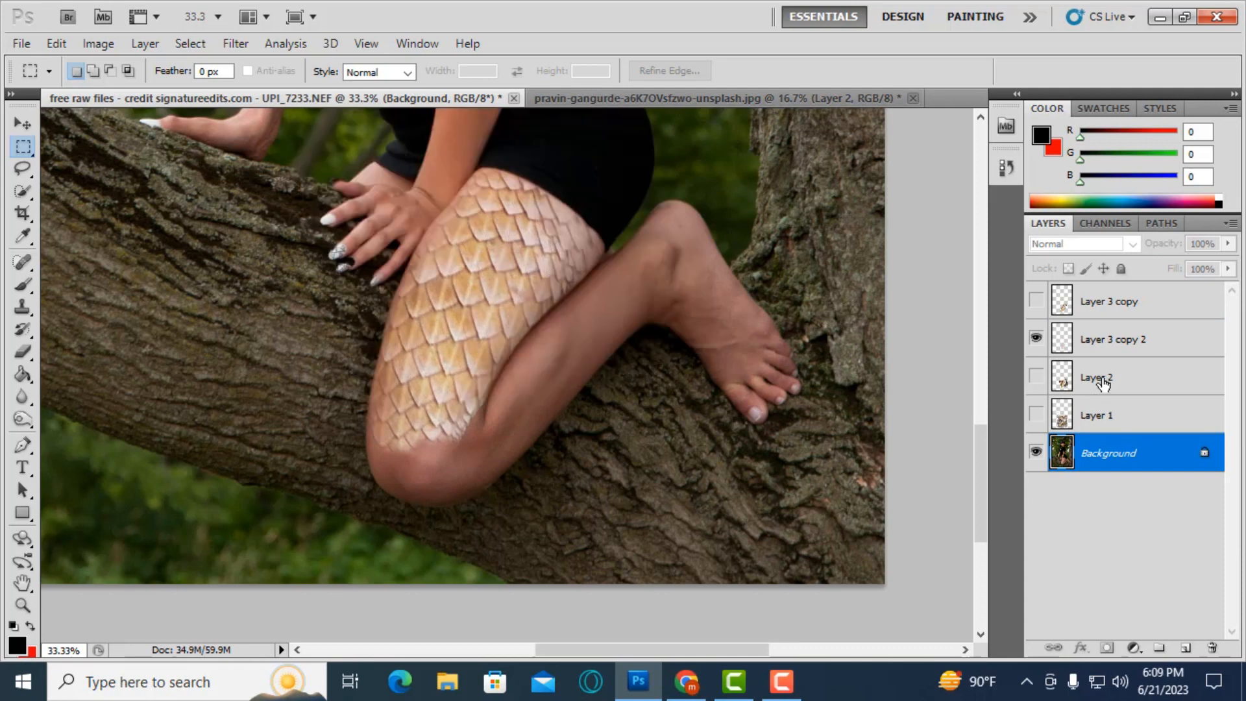
{"action": "left_click", "coordinate": [1036, 336]}
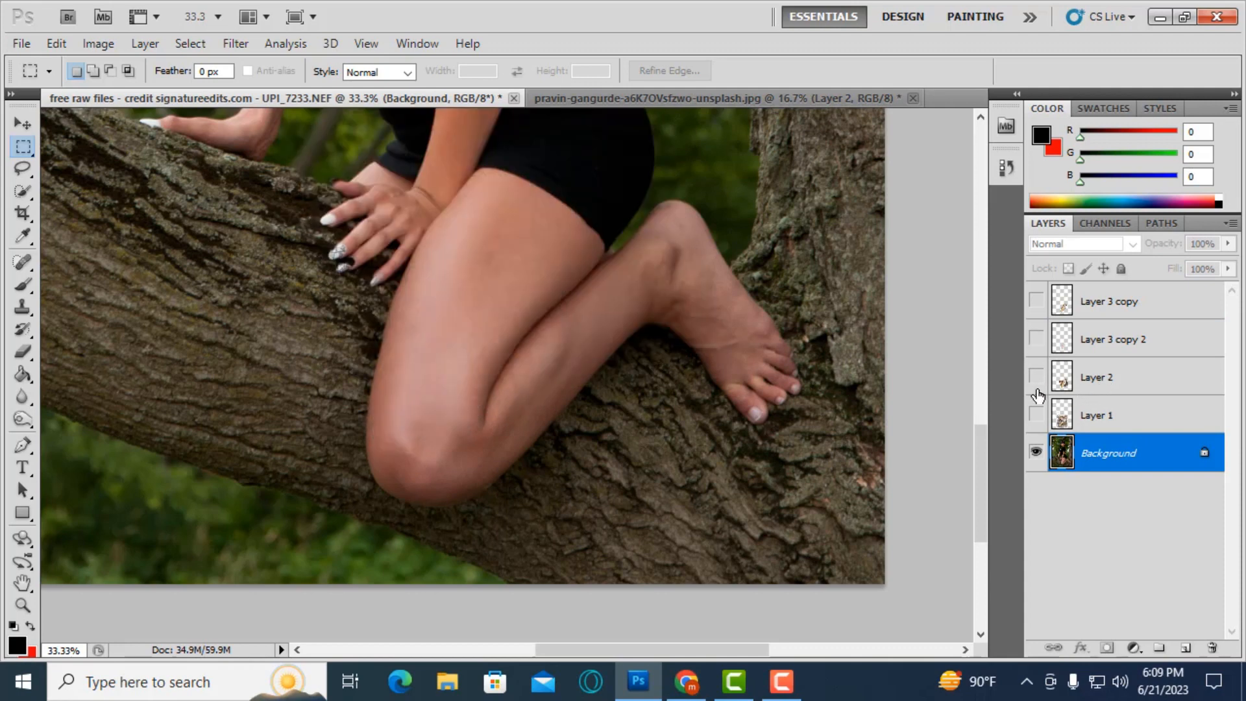
{"action": "left_click", "coordinate": [1037, 378]}
{"action": "left_click", "coordinate": [1036, 377]}
- Copy a rectangular area around the lizard's foreleg and claws from Layer 1 to a new layer, and hide Layer 1
{"action": "left_click", "coordinate": [1037, 415]}
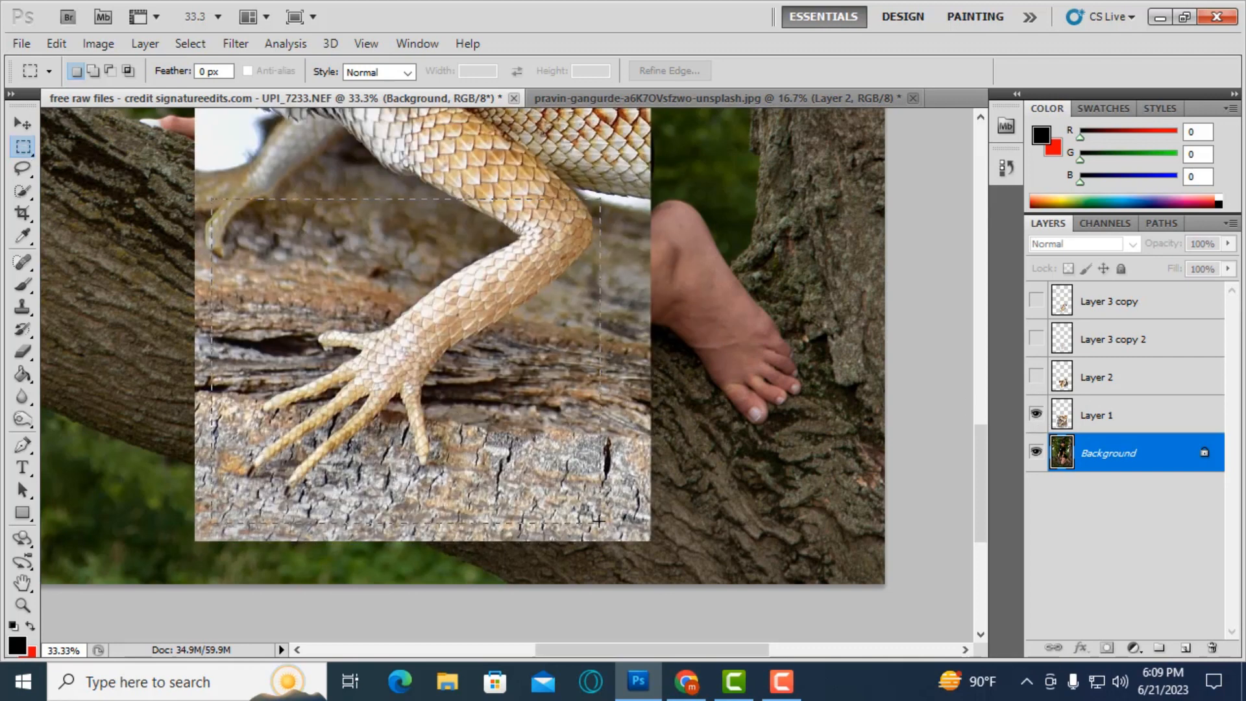
{"action": "left_click_drag", "start_coordinate": [598, 520], "coordinate": [598, 521]}
{"action": "left_click", "coordinate": [1121, 419]}
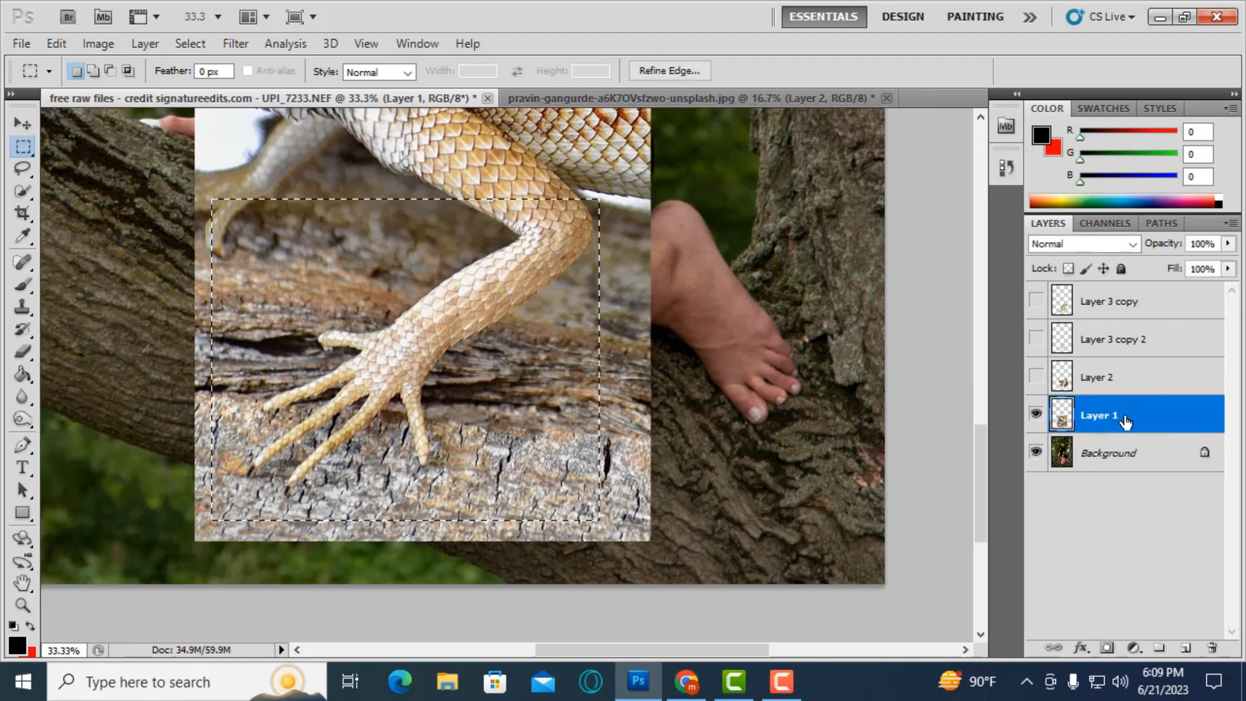
{"action": "key", "text": "ctrl+j"}
{"action": "left_click", "coordinate": [1038, 453]}
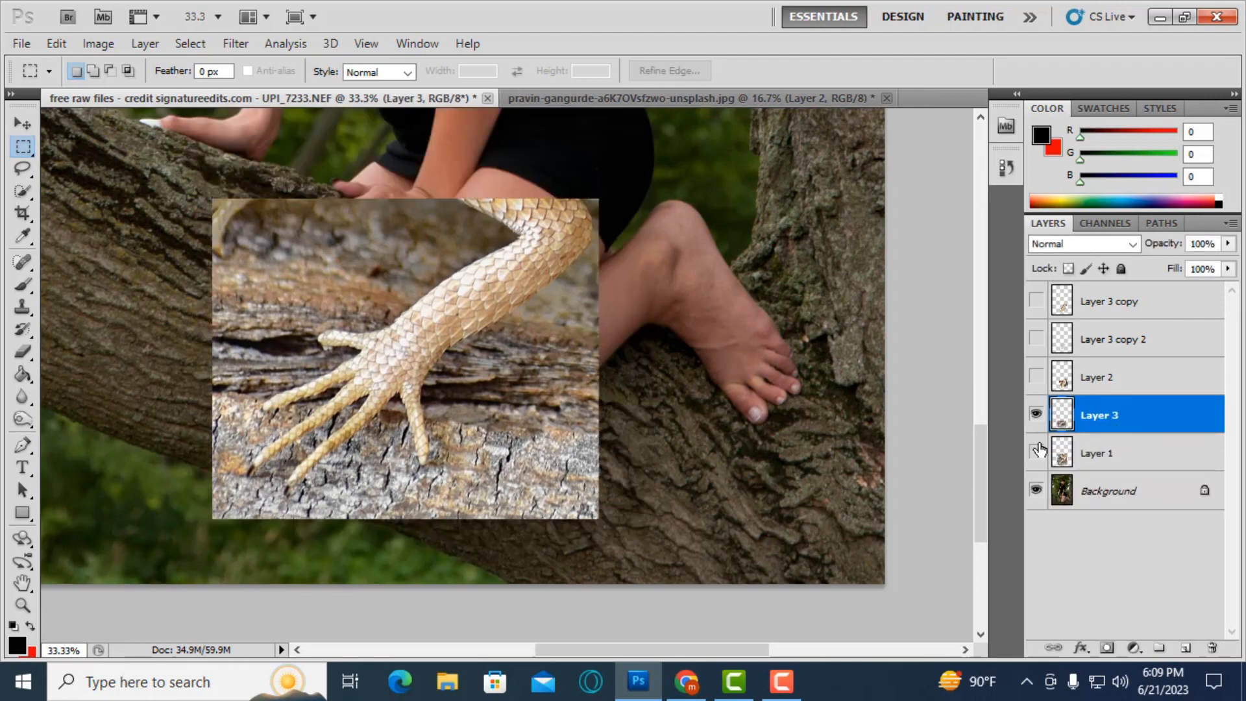
- Convert the foreleg copy, Layer 3, to a smart object and toggle Layer 2 for comparison
{"action": "right_click", "coordinate": [1101, 418]}
{"action": "left_click", "coordinate": [1009, 326]}
{"action": "left_click", "coordinate": [1037, 377]}
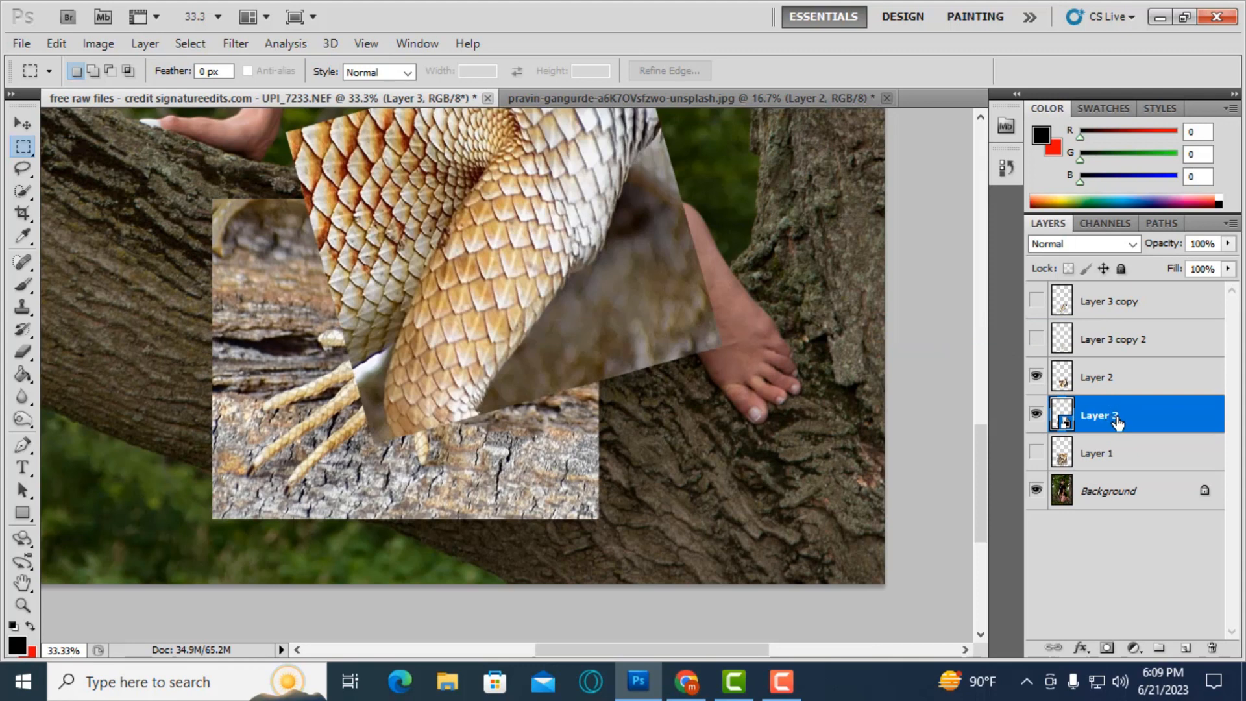
{"action": "left_click", "coordinate": [1037, 377]}
- Show Layer 3 copy 2 and move Layer 3 above it in the layer stack
{"action": "left_click", "coordinate": [1036, 339]}
{"action": "left_click_drag", "start_coordinate": [1120, 418], "coordinate": [1107, 329]}
{"action": "right_click", "coordinate": [1108, 339]}
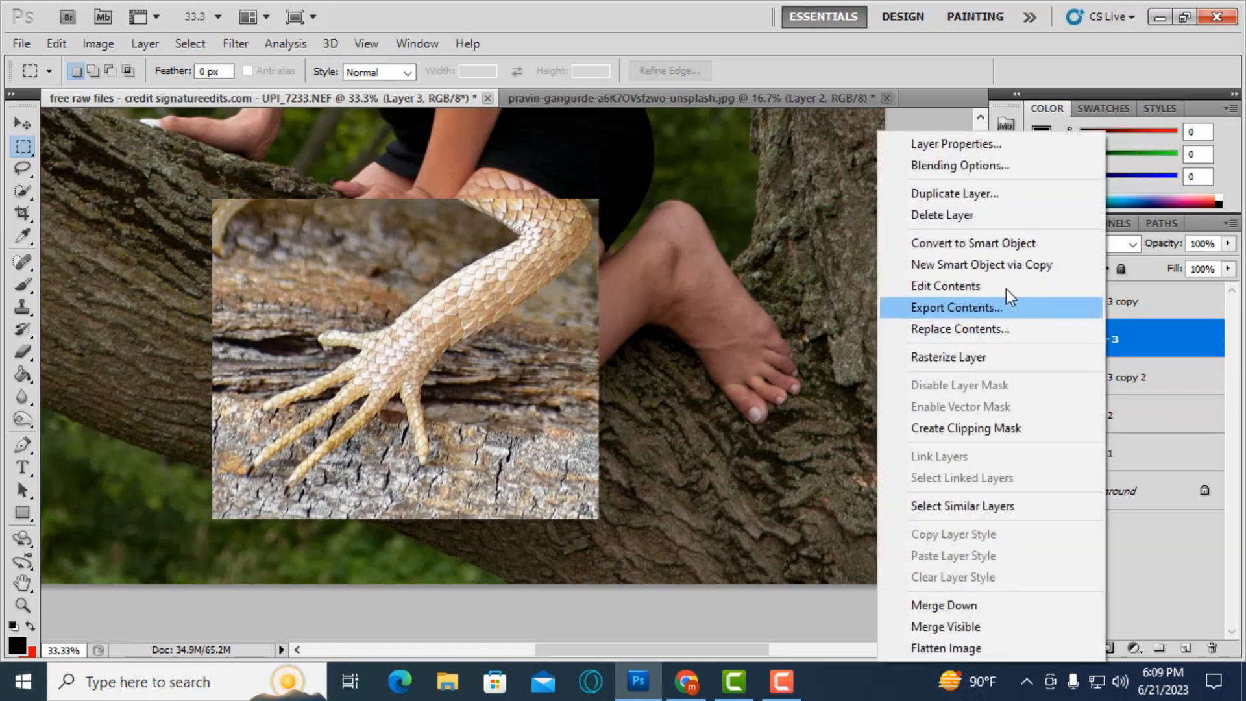
{"action": "left_click", "coordinate": [822, 340]}
- Flip the lizard foreleg on Layer 3 and rotate it to about -61.6° along the woman's lower leg
{"action": "key", "text": "ctrl+t"}
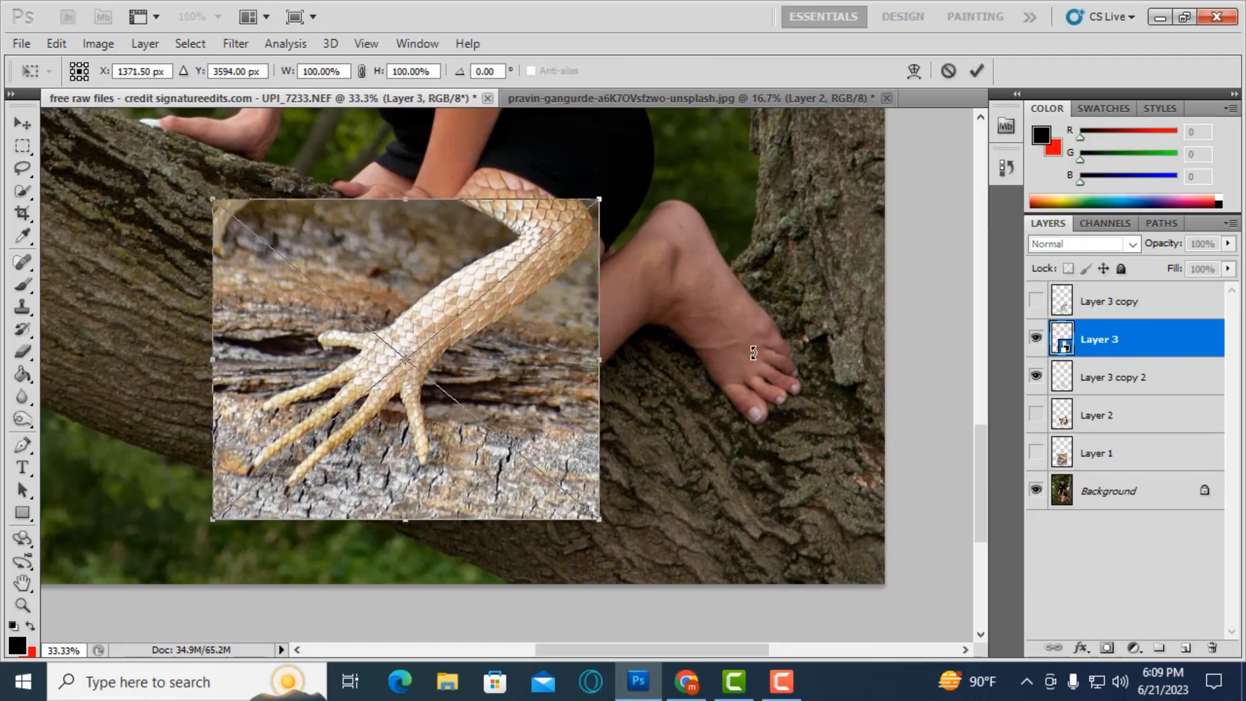
{"action": "left_click_drag", "start_coordinate": [209, 362], "coordinate": [592, 377]}
{"action": "left_click_drag", "start_coordinate": [725, 450], "coordinate": [671, 160]}
{"action": "left_click_drag", "start_coordinate": [453, 310], "coordinate": [727, 402]}
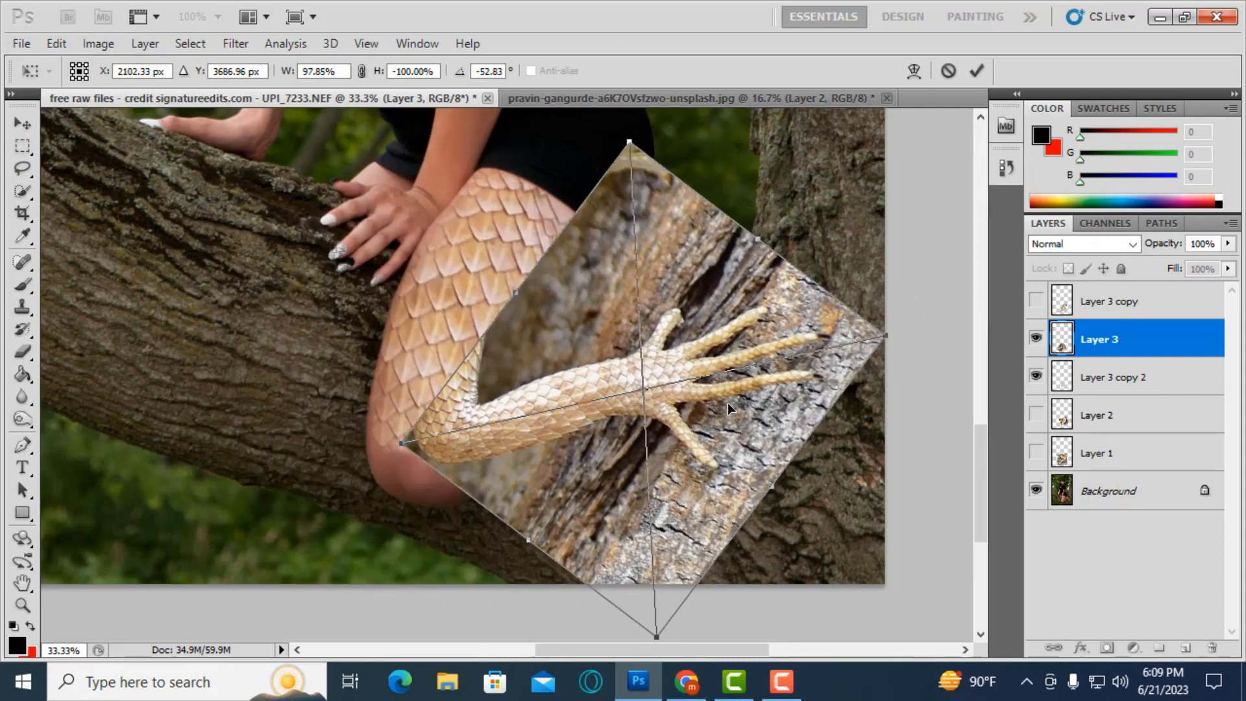
{"action": "left_click_drag", "start_coordinate": [847, 467], "coordinate": [843, 437]}
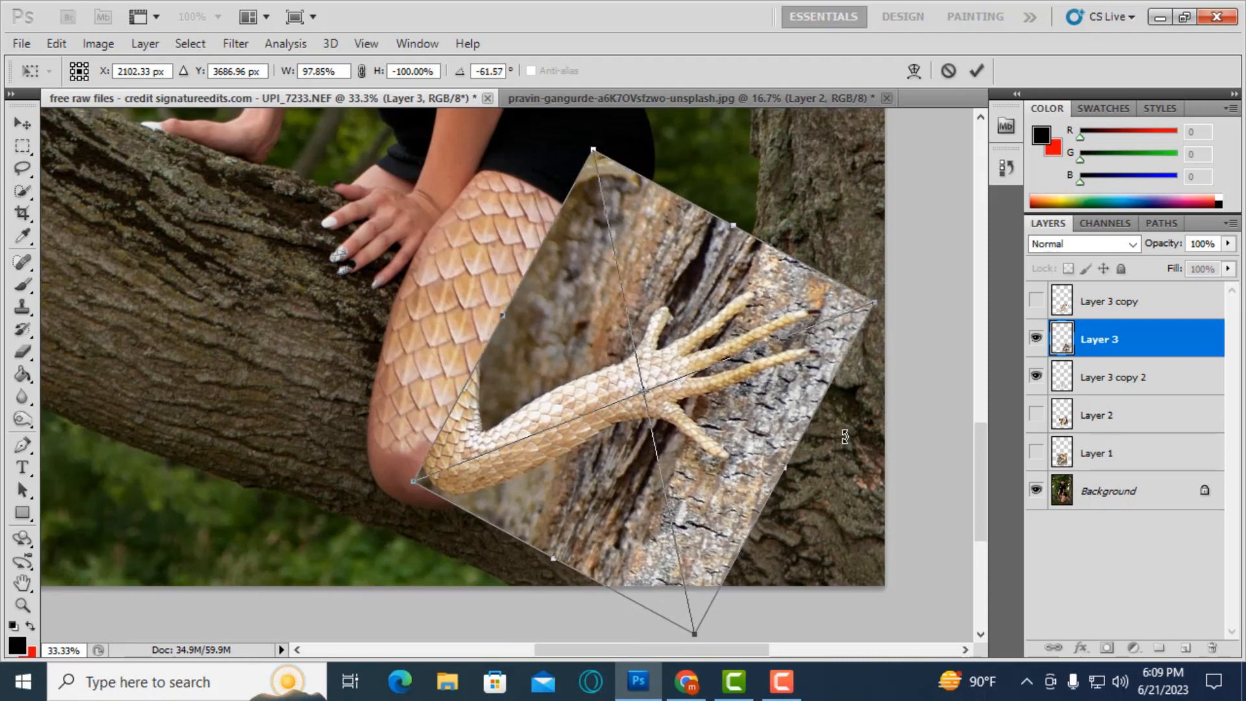
- Enlarge the foreleg to about 133% width and 136% height, rotate it to -65.33°, and place its elbow over the woman's knee
{"action": "key", "text": "ctrl+minus"}
{"action": "left_click_drag", "start_coordinate": [791, 319], "coordinate": [829, 325]}
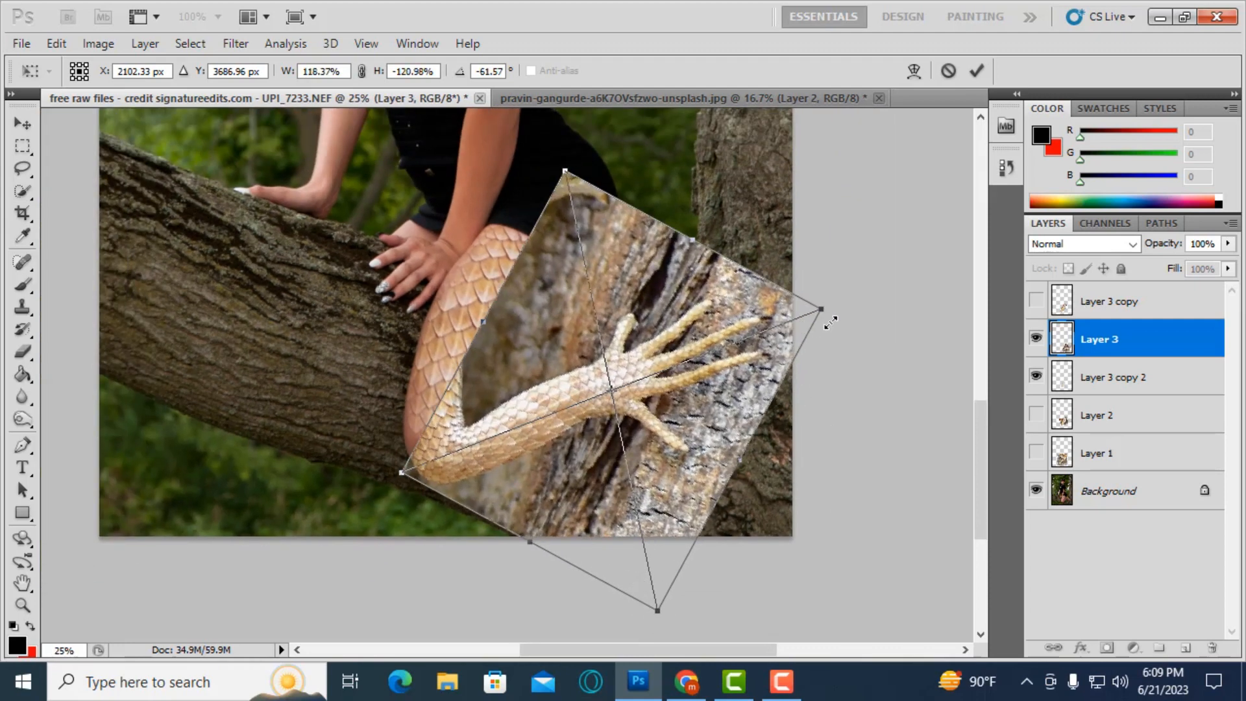
{"action": "left_click_drag", "start_coordinate": [575, 411], "coordinate": [612, 414]}
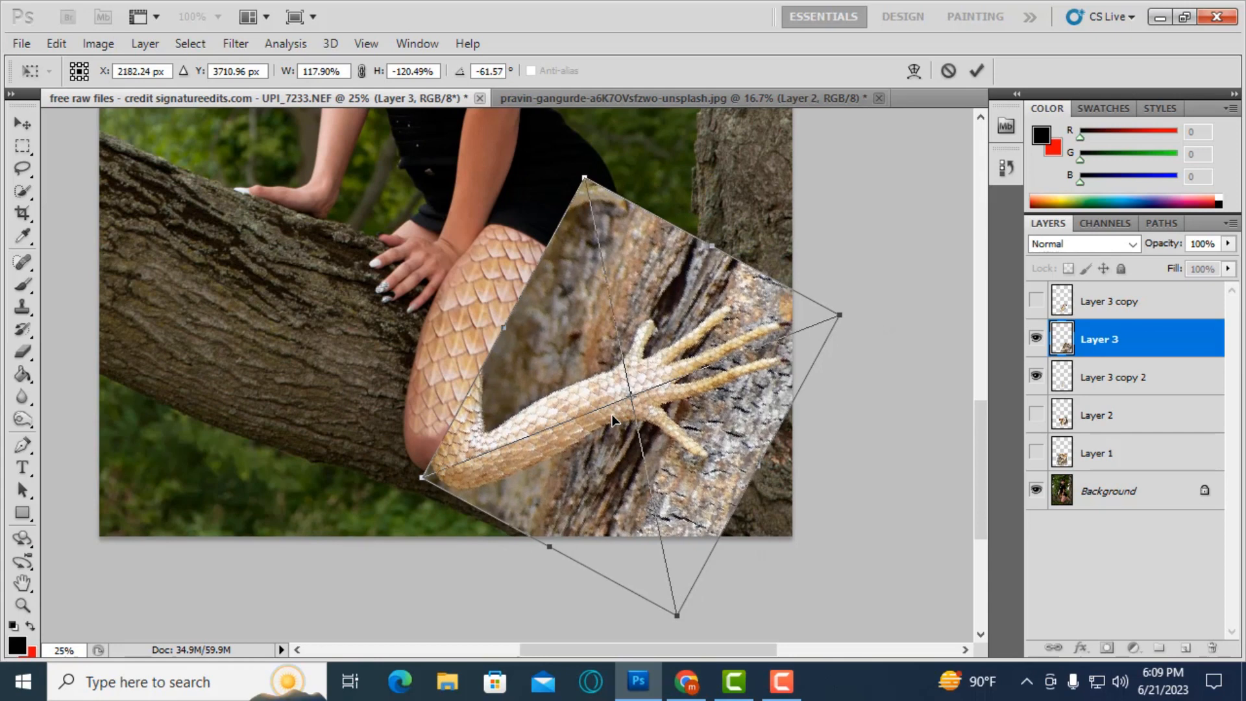
{"action": "left_click_drag", "start_coordinate": [779, 496], "coordinate": [779, 486]}
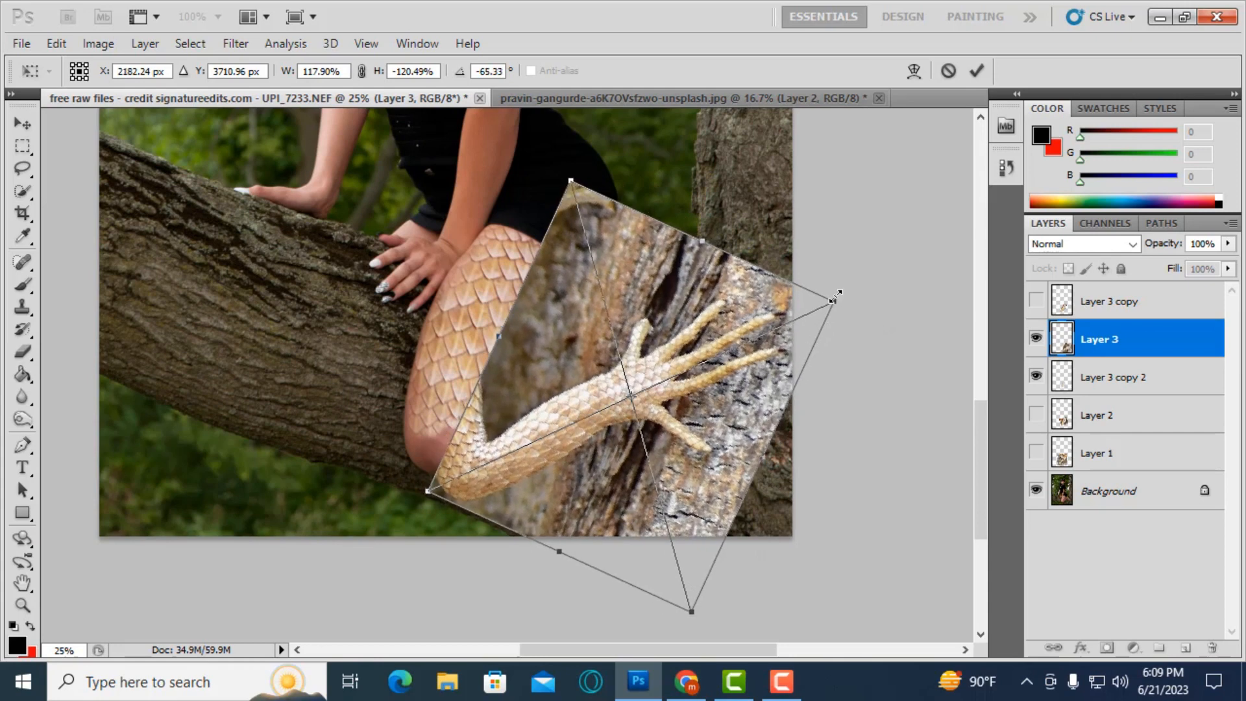
{"action": "left_click_drag", "start_coordinate": [843, 301], "coordinate": [869, 286]}
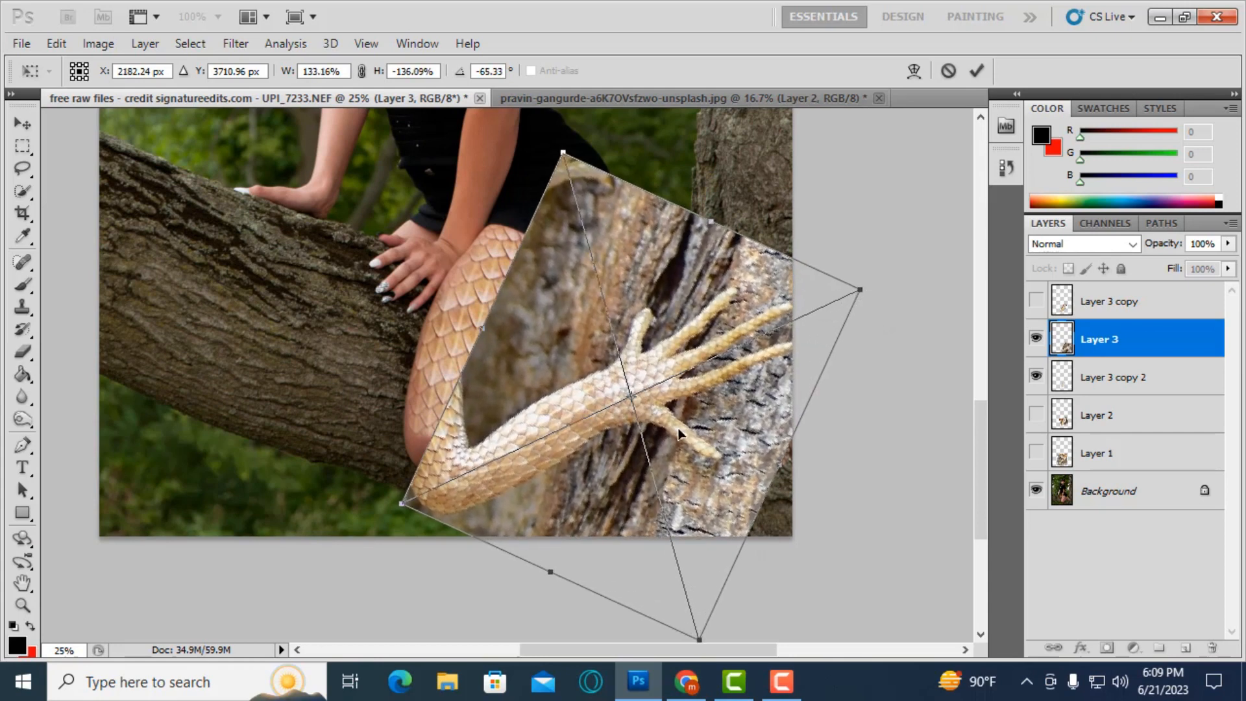
{"action": "mouse_move", "coordinate": [681, 435]}
{"action": "left_mouse_down"}
{"action": "mouse_move", "coordinate": [687, 414]}
{"action": "mouse_move", "coordinate": [675, 416]}
{"action": "left_mouse_up"}
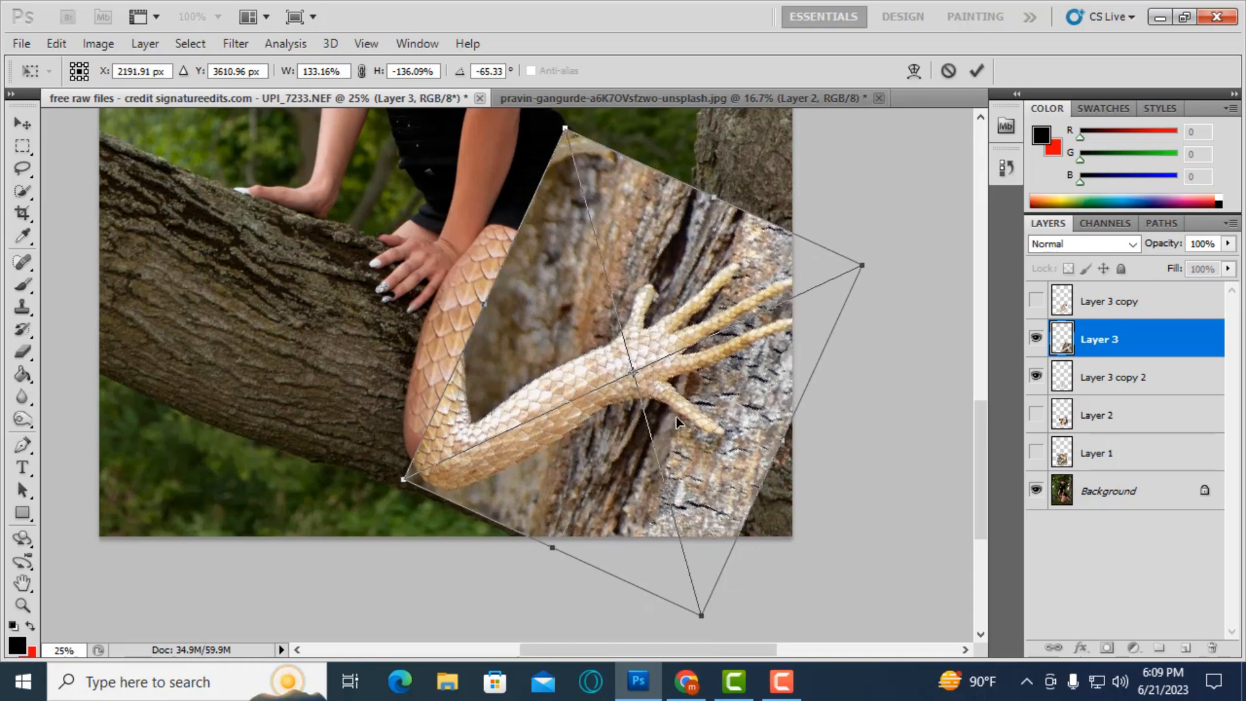
{"action": "key", "text": "Return"}
{"action": "key", "text": "ctrl+plus"}
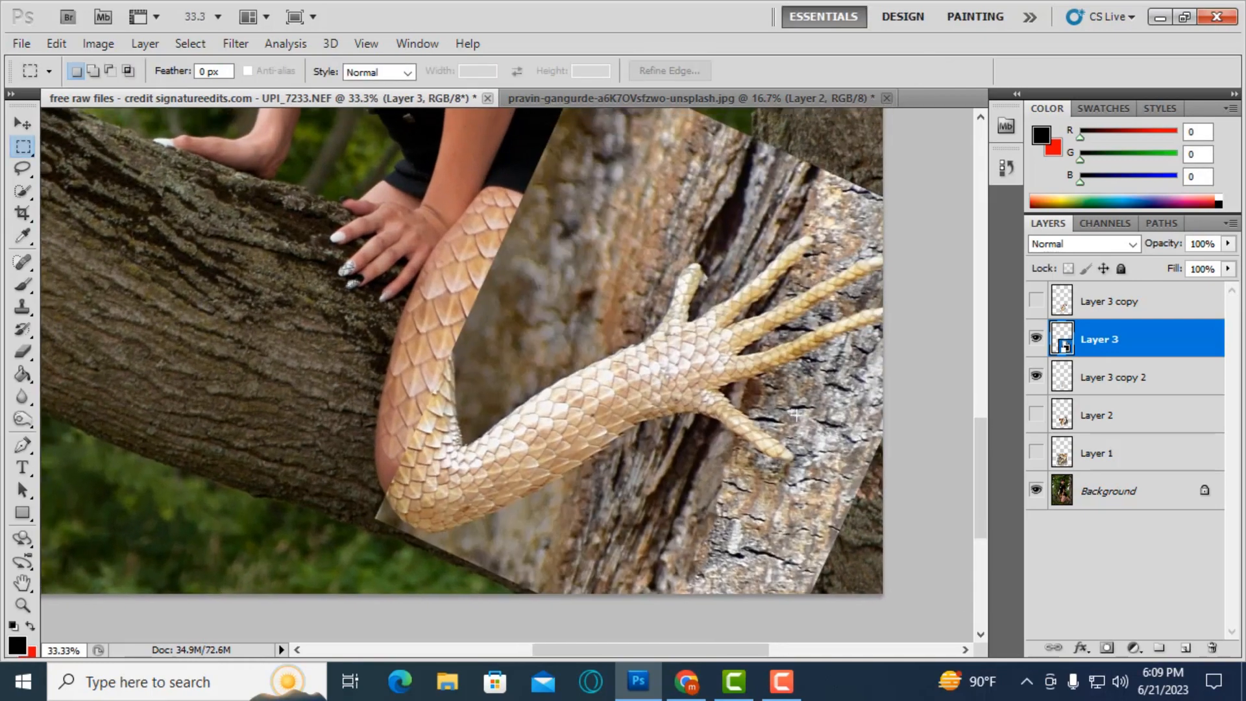
- Move the foreleg to about X 1993 px, Y 3567 px over the knee and rasterize Layer 3
{"action": "key", "text": "ctrl+minus"}
{"action": "key", "text": "ctrl+t"}
{"action": "left_click_drag", "start_coordinate": [714, 407], "coordinate": [681, 399]}
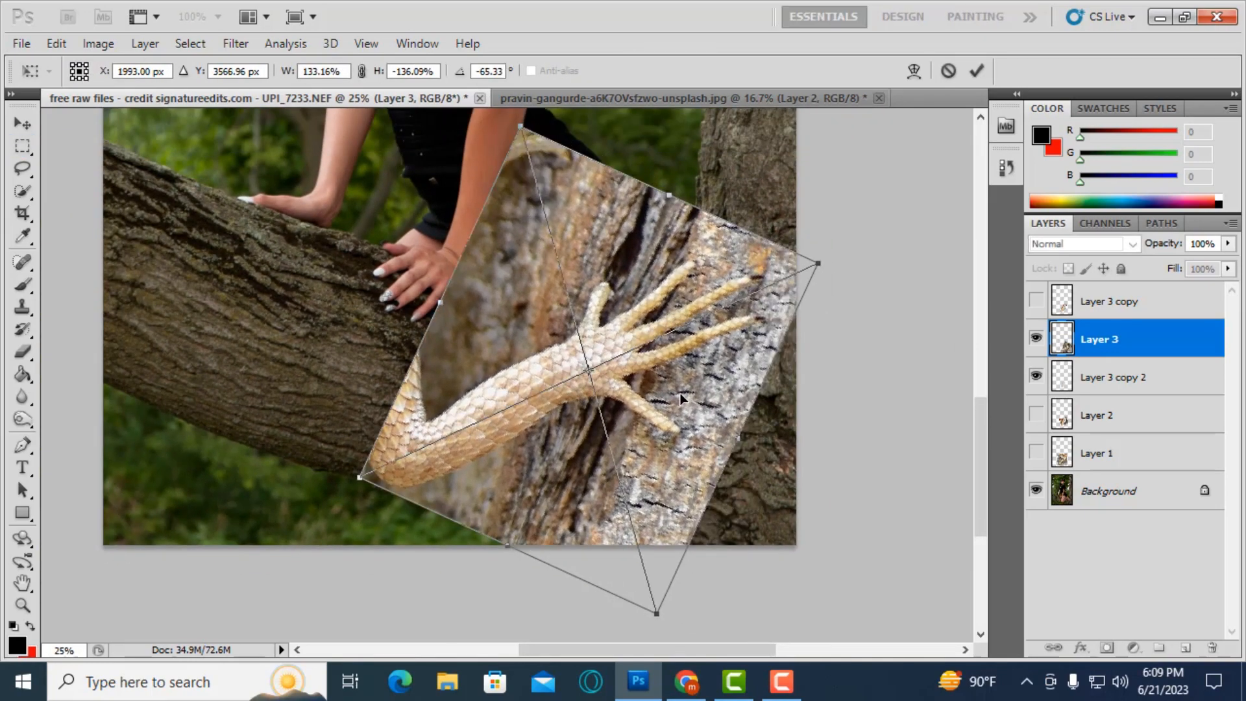
{"action": "key", "text": "Return"}
{"action": "key", "text": "ctrl+plus"}
{"action": "right_click", "coordinate": [1136, 330]}
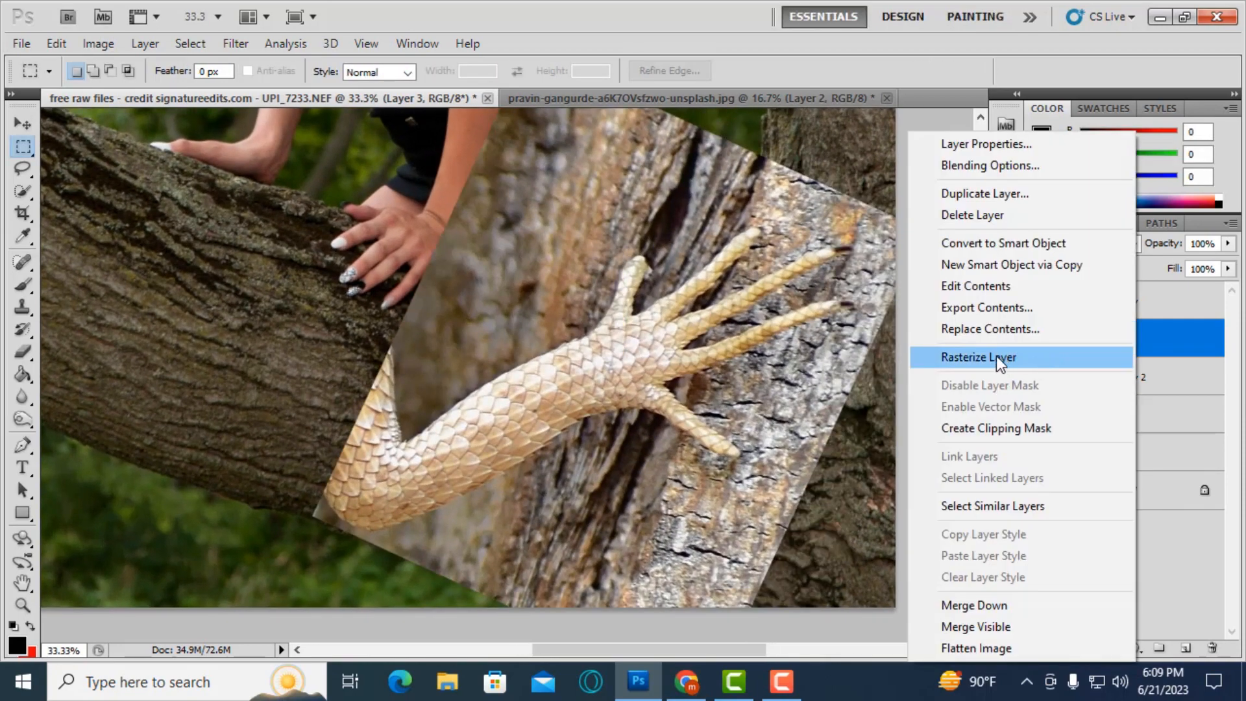
{"action": "left_click", "coordinate": [996, 357]}
- Erase a thin strip of bark along the underside of the scaly forearm with an eraser of about 7 px
{"action": "key", "text": "ctrl+plus"}
{"action": "key", "text": "ctrl+plus"}
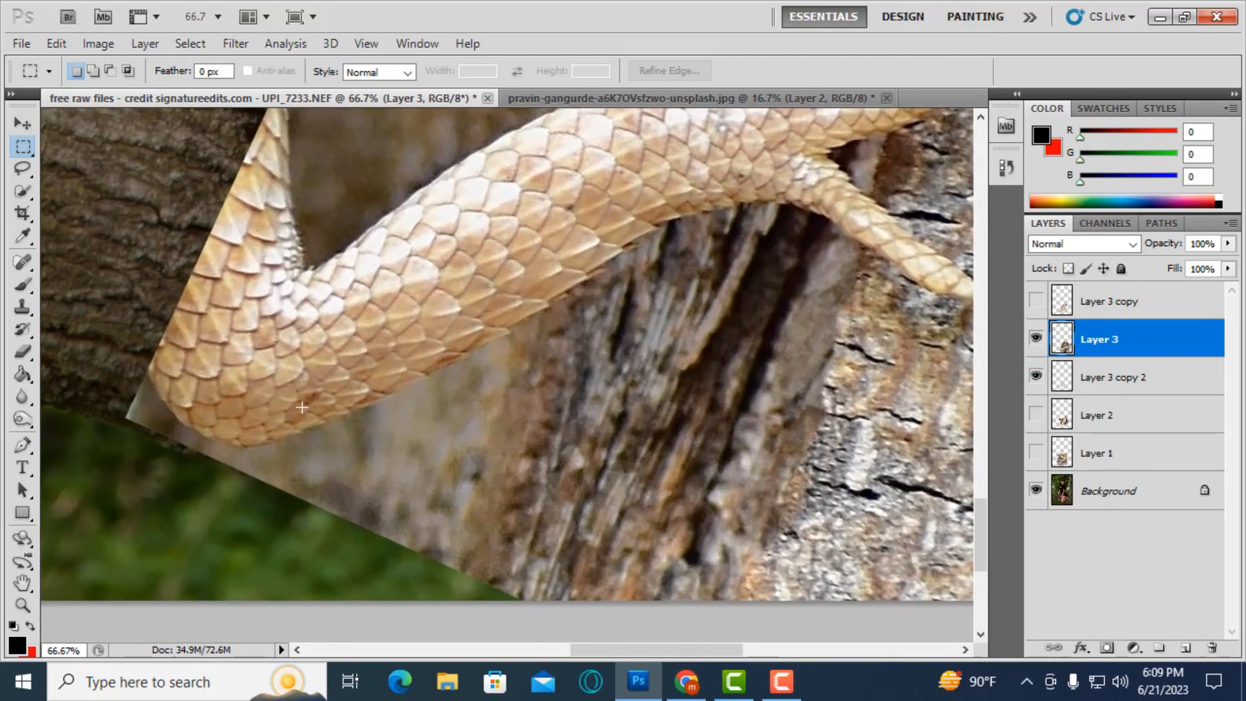
{"action": "left_click", "coordinate": [24, 354]}
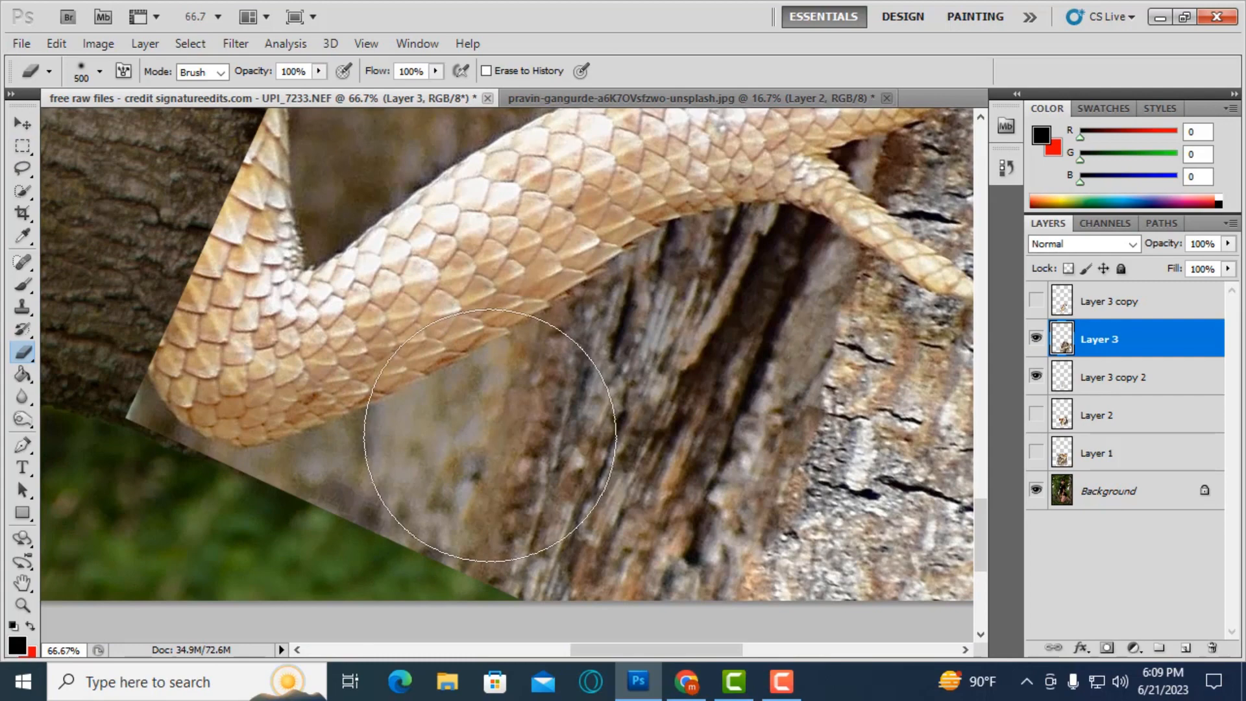
{"action": "right_click", "coordinate": [504, 415]}
{"action": "key", "text": "Return"}
{"action": "key", "text": "ctrl+plus"}
{"action": "right_click", "coordinate": [534, 437]}
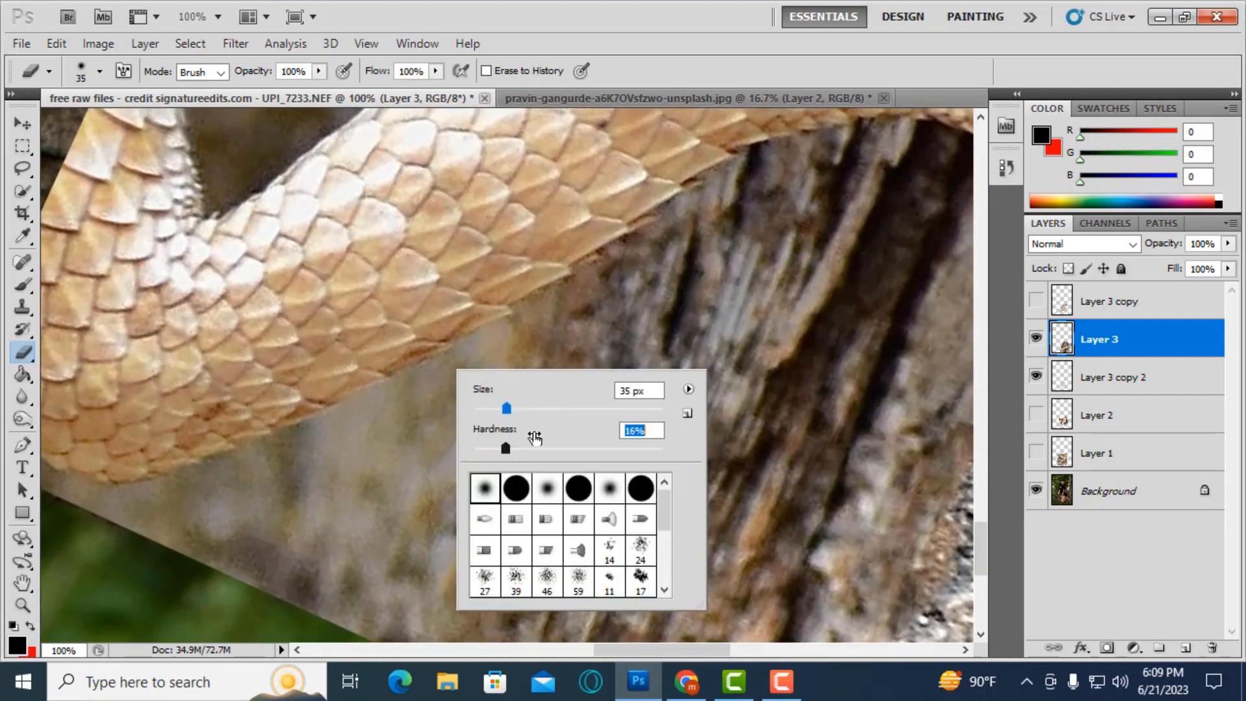
{"action": "key", "text": "Return"}
{"action": "key", "text": "ctrl+plus"}
{"action": "key", "text": "bracketright"}
{"action": "left_click_drag", "start_coordinate": [171, 435], "coordinate": [529, 254]}
{"action": "scroll", "coordinate": [529, 254], "scroll_direction": "up", "scroll_amount": 3}
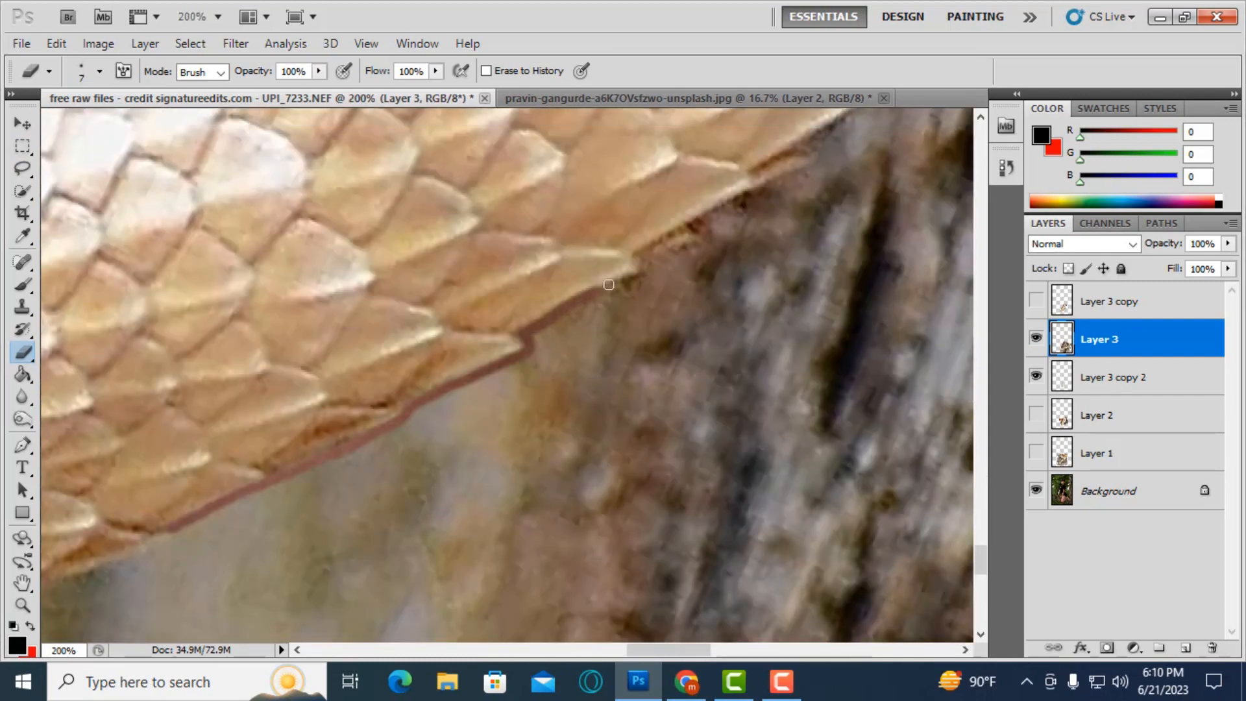
{"action": "left_click_drag", "start_coordinate": [610, 281], "coordinate": [746, 189]}
- Continue erasing bark along the forearm's underside to the lowest toe, widening the cleared strip with a larger eraser
{"action": "scroll", "coordinate": [746, 189], "scroll_direction": "up", "scroll_amount": 4}
{"action": "scroll", "coordinate": [688, 307], "scroll_direction": "right", "scroll_amount": 9}
{"action": "mouse_move", "coordinate": [470, 458]}
{"action": "left_mouse_down"}
{"action": "mouse_move", "coordinate": [689, 307]}
{"action": "mouse_move", "coordinate": [837, 266]}
{"action": "left_mouse_up"}
{"action": "mouse_move", "coordinate": [837, 266]}
{"action": "left_mouse_down"}
{"action": "mouse_move", "coordinate": [448, 344]}
{"action": "mouse_move", "coordinate": [723, 337]}
{"action": "mouse_move", "coordinate": [799, 378]}
{"action": "left_mouse_up"}
{"action": "left_click_drag", "start_coordinate": [799, 378], "coordinate": [800, 282]}
{"action": "left_click_drag", "start_coordinate": [799, 282], "coordinate": [873, 342]}
{"action": "key", "text": "bracketright"}
{"action": "key", "text": "bracketright"}
{"action": "key", "text": "bracketright"}
{"action": "mouse_move", "coordinate": [757, 264]}
{"action": "left_mouse_down"}
{"action": "mouse_move", "coordinate": [303, 293]}
{"action": "mouse_move", "coordinate": [87, 457]}
{"action": "left_mouse_up"}
{"action": "mouse_move", "coordinate": [88, 458]}
{"action": "left_mouse_down"}
{"action": "mouse_move", "coordinate": [195, 381]}
{"action": "mouse_move", "coordinate": [462, 278]}
{"action": "mouse_move", "coordinate": [564, 381]}
{"action": "left_mouse_up"}
{"action": "key", "text": "ctrl+minus"}
{"action": "key", "text": "ctrl+plus"}
- Erase the bark closely around the tip and upper edge of the lowest toe with a 6 px eraser
{"action": "scroll", "coordinate": [508, 375], "scroll_direction": "right", "scroll_amount": 9}
{"action": "mouse_move", "coordinate": [747, 429]}
{"action": "left_mouse_down"}
{"action": "mouse_move", "coordinate": [672, 382]}
{"action": "mouse_move", "coordinate": [819, 343]}
{"action": "mouse_move", "coordinate": [693, 261]}
{"action": "left_mouse_up"}
{"action": "key", "text": "bracketleft"}
{"action": "scroll", "coordinate": [694, 261], "scroll_direction": "up", "scroll_amount": 3}
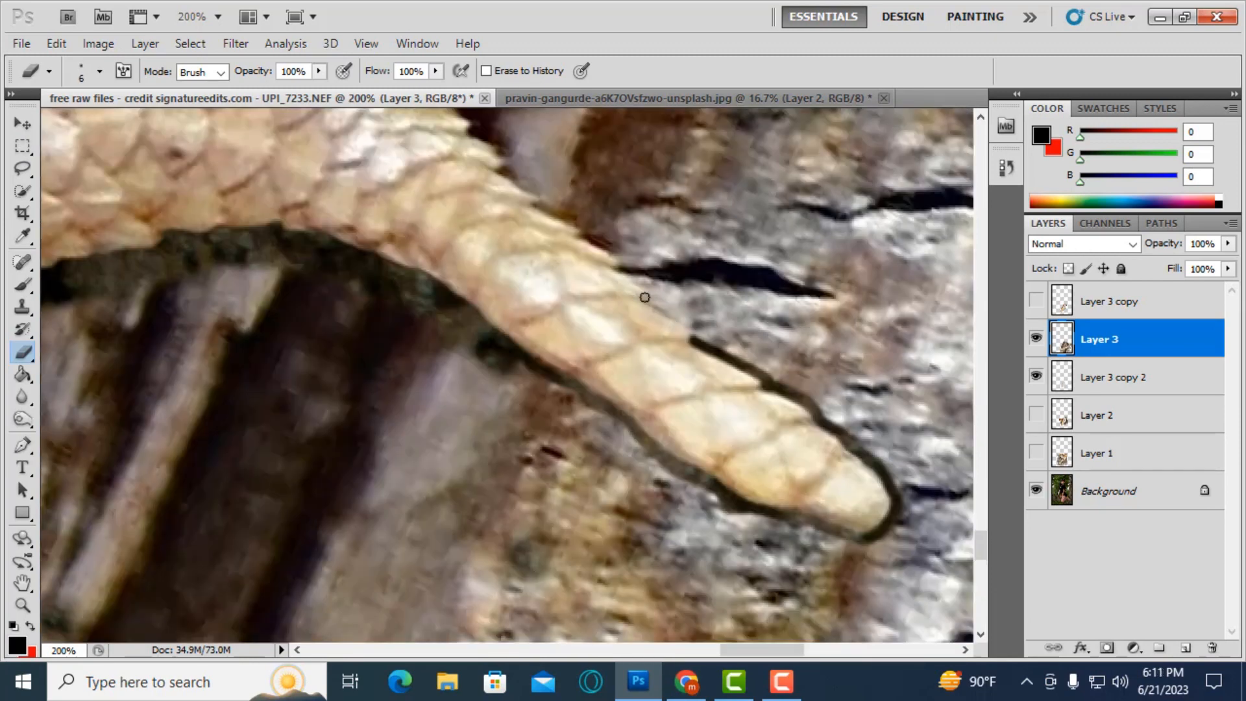
{"action": "scroll", "coordinate": [588, 229], "scroll_direction": "up", "scroll_amount": 3}
{"action": "left_click_drag", "start_coordinate": [603, 321], "coordinate": [465, 189]}
{"action": "scroll", "coordinate": [465, 189], "scroll_direction": "up", "scroll_amount": 7}
{"action": "mouse_move", "coordinate": [465, 374]}
{"action": "left_mouse_down"}
{"action": "mouse_move", "coordinate": [612, 272]}
{"action": "mouse_move", "coordinate": [869, 187]}
{"action": "mouse_move", "coordinate": [477, 378]}
{"action": "mouse_move", "coordinate": [532, 446]}
{"action": "left_mouse_up"}
- Widen the cleared border around the lowest toe with the eraser enlarged to 10 px and 20 px
{"action": "key", "text": "bracketright"}
{"action": "key", "text": "bracketright"}
{"action": "scroll", "coordinate": [548, 370], "scroll_direction": "down", "scroll_amount": 2}
{"action": "key", "text": "bracketright"}
{"action": "key", "text": "bracketright"}
{"action": "mouse_move", "coordinate": [646, 356]}
{"action": "left_mouse_down"}
{"action": "mouse_move", "coordinate": [518, 236]}
{"action": "mouse_move", "coordinate": [564, 150]}
{"action": "left_mouse_up"}
{"action": "scroll", "coordinate": [565, 260], "scroll_direction": "down", "scroll_amount": 1}
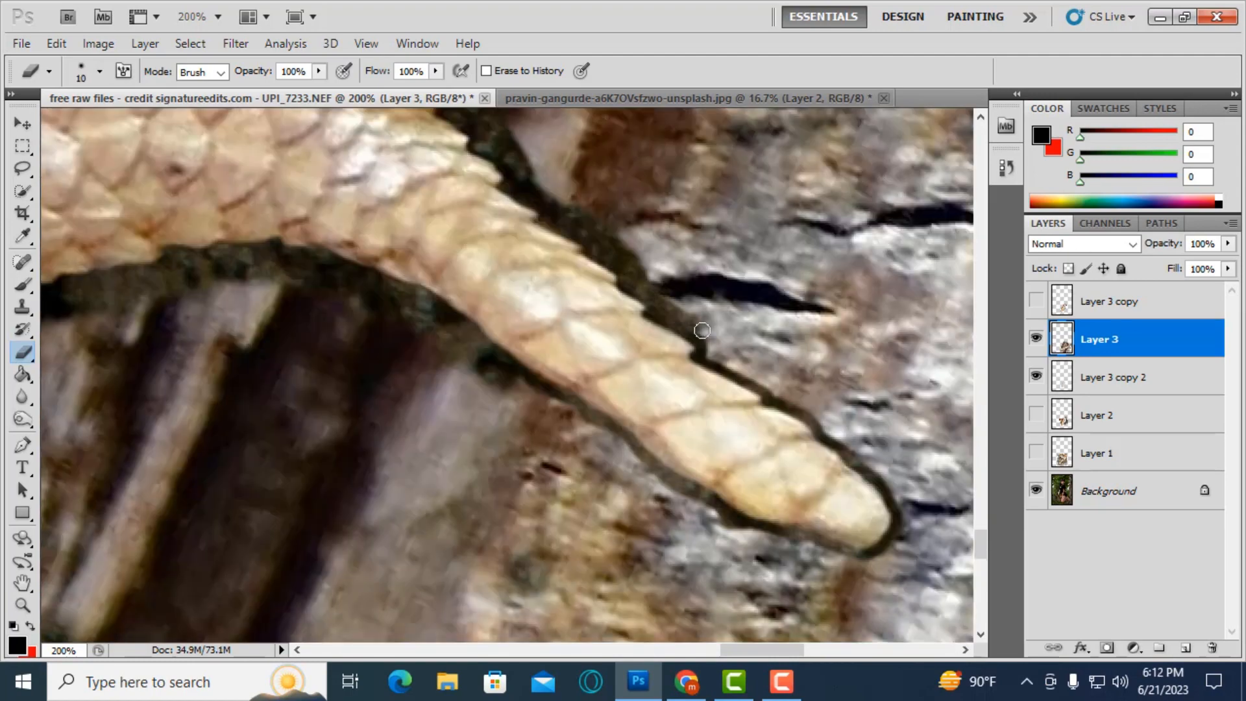
{"action": "left_click_drag", "start_coordinate": [678, 306], "coordinate": [795, 399]}
{"action": "scroll", "coordinate": [844, 403], "scroll_direction": "down", "scroll_amount": 1}
{"action": "mouse_move", "coordinate": [890, 391]}
{"action": "left_mouse_down"}
{"action": "mouse_move", "coordinate": [613, 337]}
{"action": "mouse_move", "coordinate": [504, 299]}
{"action": "mouse_move", "coordinate": [880, 473]}
{"action": "mouse_move", "coordinate": [790, 286]}
{"action": "left_mouse_up"}
{"action": "key", "text": "bracketright"}
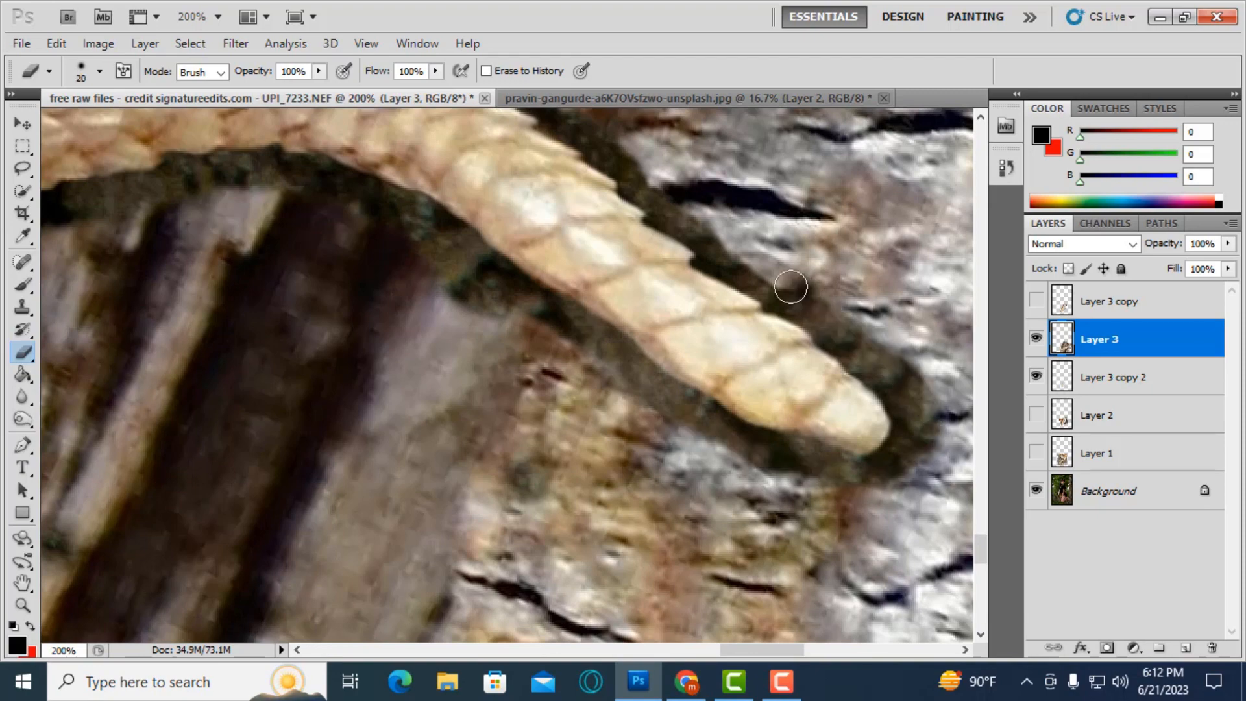
- Erase the bark along the lower and upper edges of the lower long toe, using an eraser of about 8 px
{"action": "scroll", "coordinate": [566, 276], "scroll_direction": "up", "scroll_amount": 5}
{"action": "scroll", "coordinate": [566, 277], "scroll_direction": "up", "scroll_amount": 5}
{"action": "left_click_drag", "start_coordinate": [738, 651], "coordinate": [775, 650]}
{"action": "key", "text": "bracketleft"}
{"action": "key", "text": "bracketleft"}
{"action": "key", "text": "bracketleft"}
{"action": "scroll", "coordinate": [493, 402], "scroll_direction": "up", "scroll_amount": 4}
{"action": "left_click_drag", "start_coordinate": [474, 428], "coordinate": [710, 278]}
{"action": "scroll", "coordinate": [709, 278], "scroll_direction": "up", "scroll_amount": 2}
{"action": "left_click_drag", "start_coordinate": [779, 650], "coordinate": [807, 650]}
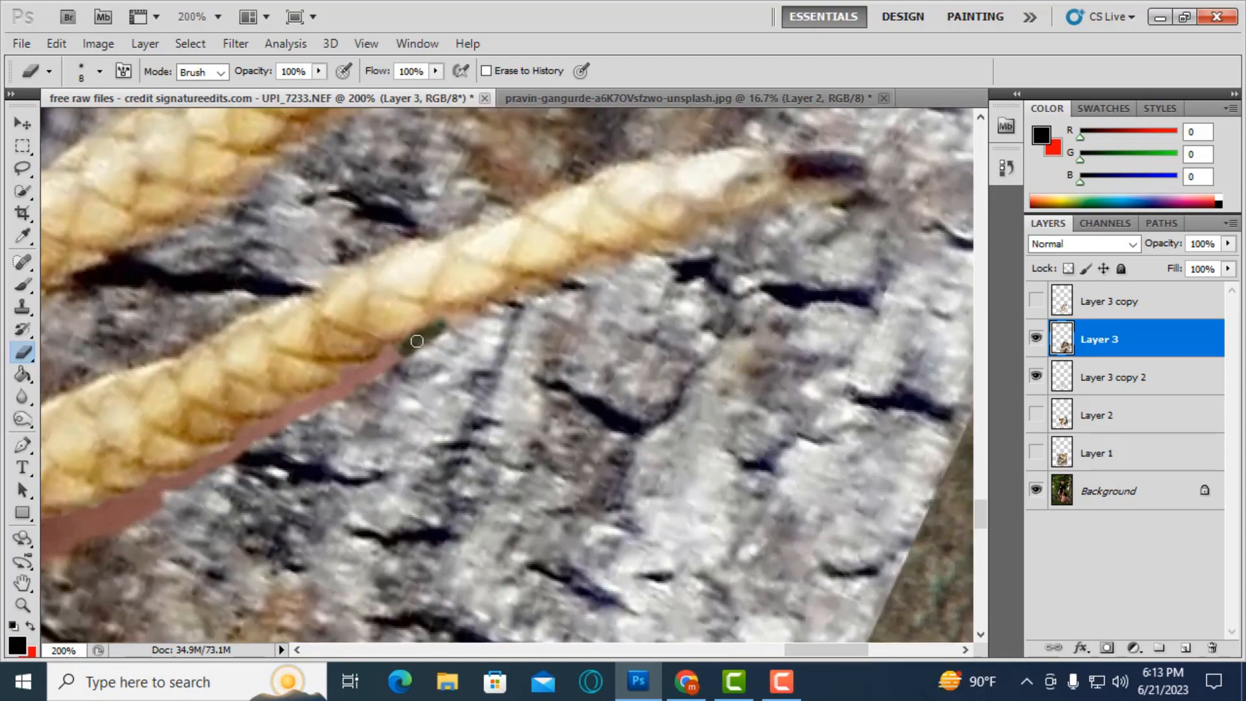
{"action": "left_click_drag", "start_coordinate": [411, 344], "coordinate": [701, 231]}
{"action": "scroll", "coordinate": [701, 231], "scroll_direction": "up", "scroll_amount": 2}
{"action": "mouse_move", "coordinate": [747, 305]}
{"action": "left_mouse_down"}
{"action": "mouse_move", "coordinate": [649, 237]}
{"action": "mouse_move", "coordinate": [48, 477]}
{"action": "left_mouse_up"}
- Erase bark along the facing edges of the lower and middle long toes with a 7 px eraser
{"action": "left_click_drag", "start_coordinate": [824, 650], "coordinate": [784, 650]}
{"action": "scroll", "coordinate": [271, 422], "scroll_direction": "down", "scroll_amount": 5}
{"action": "mouse_move", "coordinate": [434, 341]}
{"action": "left_mouse_down"}
{"action": "mouse_move", "coordinate": [319, 359]}
{"action": "mouse_move", "coordinate": [574, 247]}
{"action": "left_mouse_up"}
{"action": "scroll", "coordinate": [385, 315], "scroll_direction": "up", "scroll_amount": 2}
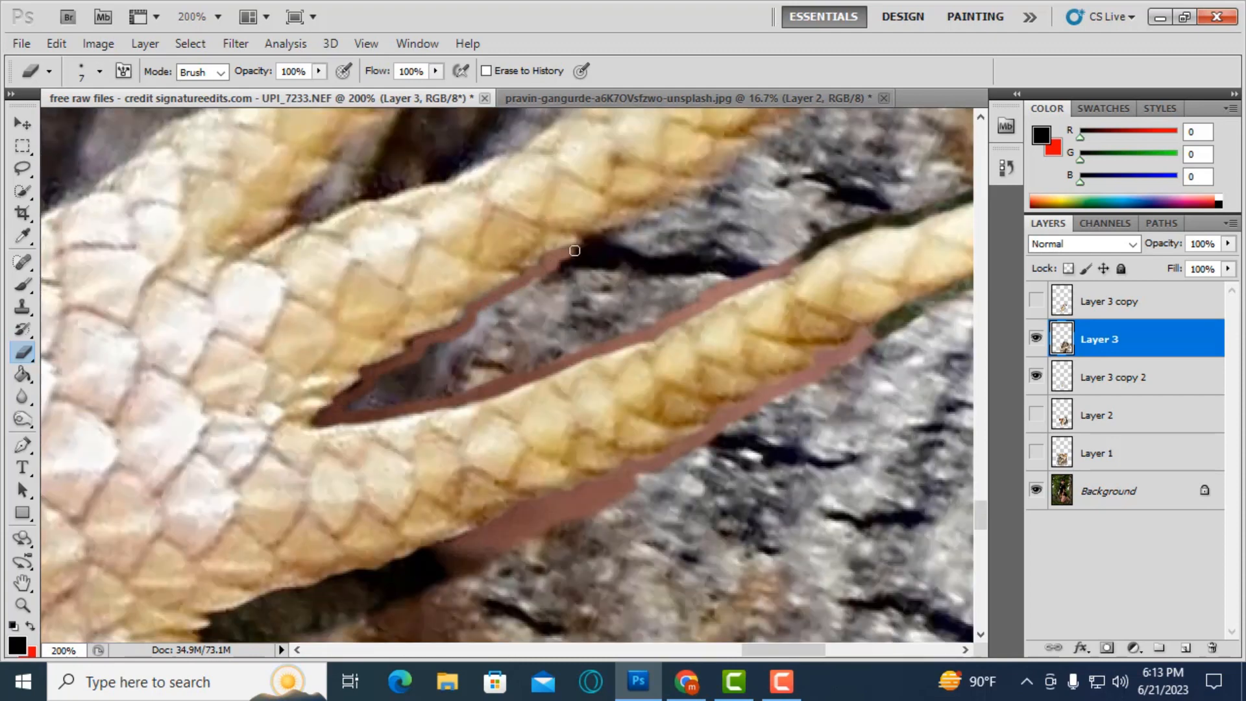
{"action": "scroll", "coordinate": [574, 247], "scroll_direction": "up", "scroll_amount": 1}
{"action": "mouse_move", "coordinate": [388, 429]}
{"action": "left_mouse_down"}
{"action": "mouse_move", "coordinate": [621, 361]}
{"action": "mouse_move", "coordinate": [753, 296]}
{"action": "left_mouse_up"}
{"action": "mouse_move", "coordinate": [393, 410]}
{"action": "left_mouse_down"}
{"action": "mouse_move", "coordinate": [488, 351]}
{"action": "mouse_move", "coordinate": [927, 231]}
{"action": "mouse_move", "coordinate": [555, 286]}
{"action": "mouse_move", "coordinate": [890, 203]}
{"action": "mouse_move", "coordinate": [720, 211]}
{"action": "left_mouse_up"}
- Widen the cleared border around the lower long toe and its claw with a larger eraser
{"action": "key", "text": "bracketright"}
{"action": "key", "text": "bracketright"}
{"action": "key", "text": "bracketright"}
{"action": "left_click_drag", "start_coordinate": [831, 650], "coordinate": [858, 650]}
{"action": "left_click_drag", "start_coordinate": [565, 198], "coordinate": [675, 241]}
{"action": "key", "text": "bracketleft"}
{"action": "mouse_move", "coordinate": [668, 276]}
{"action": "left_mouse_down"}
{"action": "mouse_move", "coordinate": [575, 279]}
{"action": "mouse_move", "coordinate": [211, 425]}
{"action": "mouse_move", "coordinate": [568, 192]}
{"action": "left_mouse_up"}
{"action": "left_click_drag", "start_coordinate": [844, 650], "coordinate": [798, 651]}
{"action": "mouse_move", "coordinate": [537, 409]}
{"action": "left_mouse_down"}
{"action": "mouse_move", "coordinate": [448, 437]}
{"action": "mouse_move", "coordinate": [282, 532]}
{"action": "left_mouse_up"}
{"action": "key", "text": "ctrl+minus"}
{"action": "scroll", "coordinate": [707, 344], "scroll_direction": "down", "scroll_amount": 4}
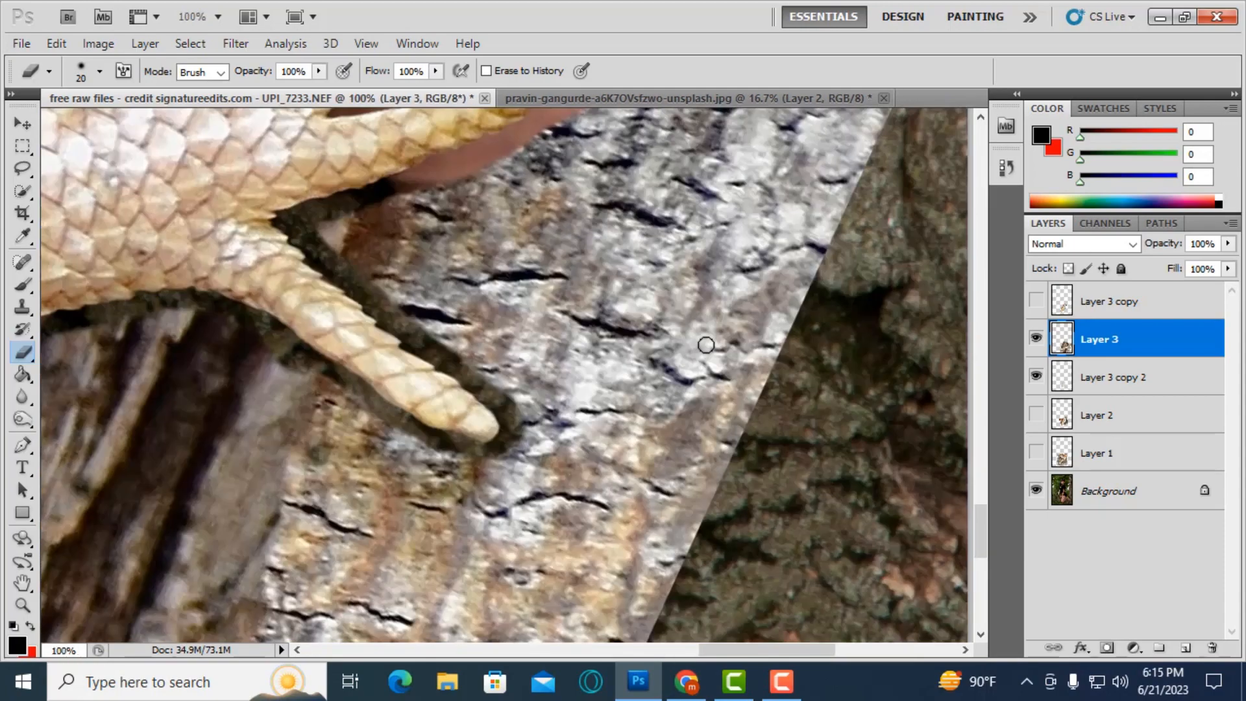
- Widen the gap above the lowest toe, hide the Background layer, and delete a lassoed area of surplus bark from Layer 3
{"action": "key", "text": "bracketright"}
{"action": "key", "text": "bracketright"}
{"action": "mouse_move", "coordinate": [399, 304]}
{"action": "left_mouse_down"}
{"action": "mouse_move", "coordinate": [85, 192]}
{"action": "mouse_move", "coordinate": [224, 200]}
{"action": "left_mouse_up"}
{"action": "left_click", "coordinate": [1062, 338], "text": "ctrl"}
{"action": "scroll", "coordinate": [253, 243], "scroll_direction": "up", "scroll_amount": 2}
{"action": "mouse_move", "coordinate": [320, 278]}
{"action": "left_mouse_down"}
{"action": "mouse_move", "coordinate": [253, 227]}
{"action": "mouse_move", "coordinate": [538, 415]}
{"action": "left_mouse_up"}
{"action": "left_click", "coordinate": [1037, 491]}
{"action": "key", "text": "l"}
{"action": "key", "text": "Delete"}
- Lasso and delete another area of surplus bark on Layer 3
{"action": "key", "text": "ctrl+minus"}
{"action": "left_click_drag", "start_coordinate": [279, 244], "coordinate": [175, 396]}
{"action": "key", "text": "Delete"}
- Erase the remaining bark fringe along the forearm's underside toward the elbow with a 10 px eraser
{"action": "key", "text": "ctrl+plus"}
{"action": "key", "text": "e"}
{"action": "scroll", "coordinate": [649, 315], "scroll_direction": "up", "scroll_amount": 2}
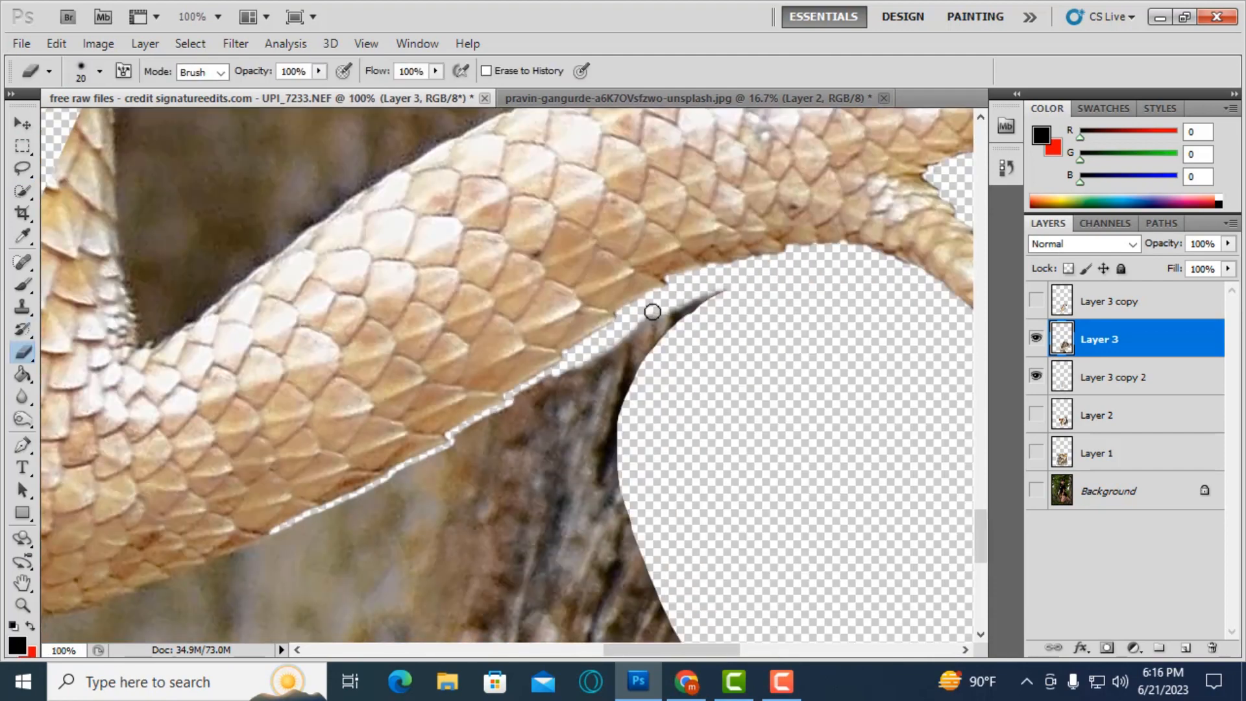
{"action": "key", "text": "ctrl+plus"}
{"action": "left_click_drag", "start_coordinate": [626, 295], "coordinate": [523, 329]}
{"action": "mouse_move", "coordinate": [437, 390]}
{"action": "left_mouse_down"}
{"action": "mouse_move", "coordinate": [403, 357]}
{"action": "mouse_move", "coordinate": [233, 439]}
{"action": "left_mouse_up"}
{"action": "key", "text": "ctrl+minus"}
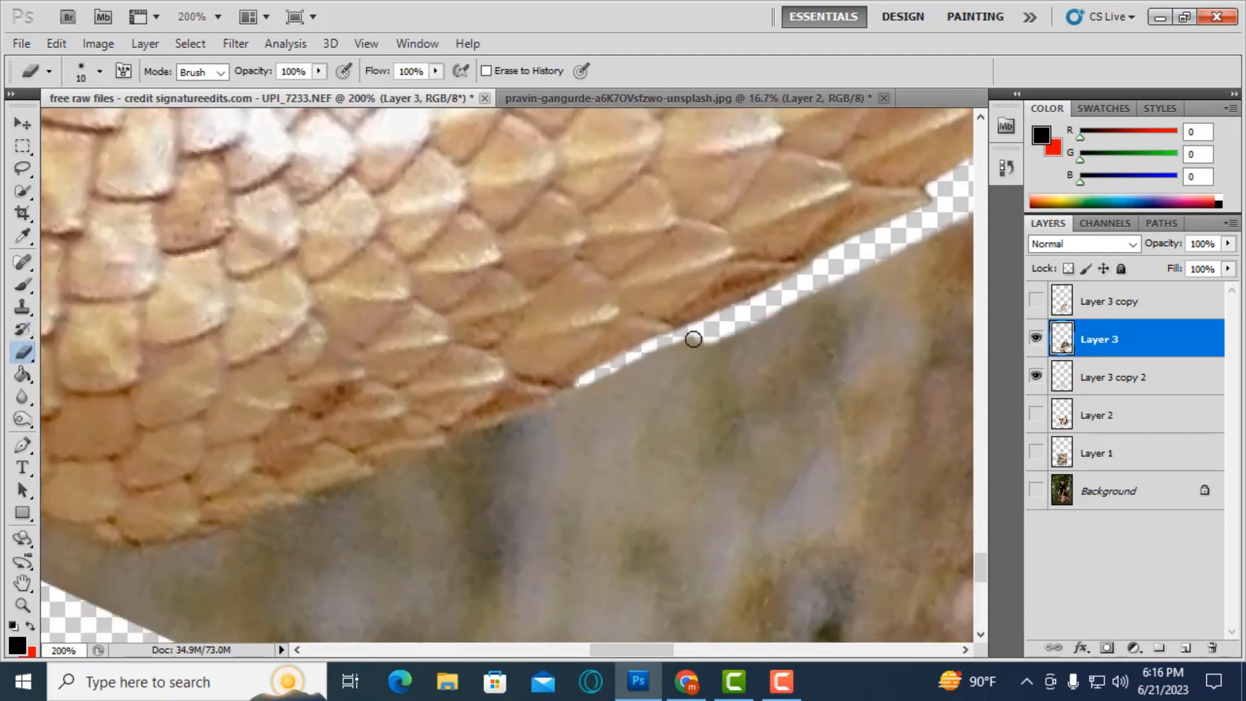
- Lasso and delete the leftover bark below the forearm
{"action": "key", "text": "ctrl+minus"}
{"action": "key", "text": "l"}
{"action": "mouse_move", "coordinate": [557, 397]}
{"action": "left_mouse_down"}
{"action": "mouse_move", "coordinate": [815, 465]}
{"action": "mouse_move", "coordinate": [558, 415]}
{"action": "left_mouse_up"}
{"action": "key", "text": "Delete"}
- Lasso and delete the bark around the outside of the lower long toe, and clear the selection
{"action": "scroll", "coordinate": [714, 454], "scroll_direction": "up", "scroll_amount": 3}
{"action": "left_click_drag", "start_coordinate": [649, 650], "coordinate": [742, 653]}
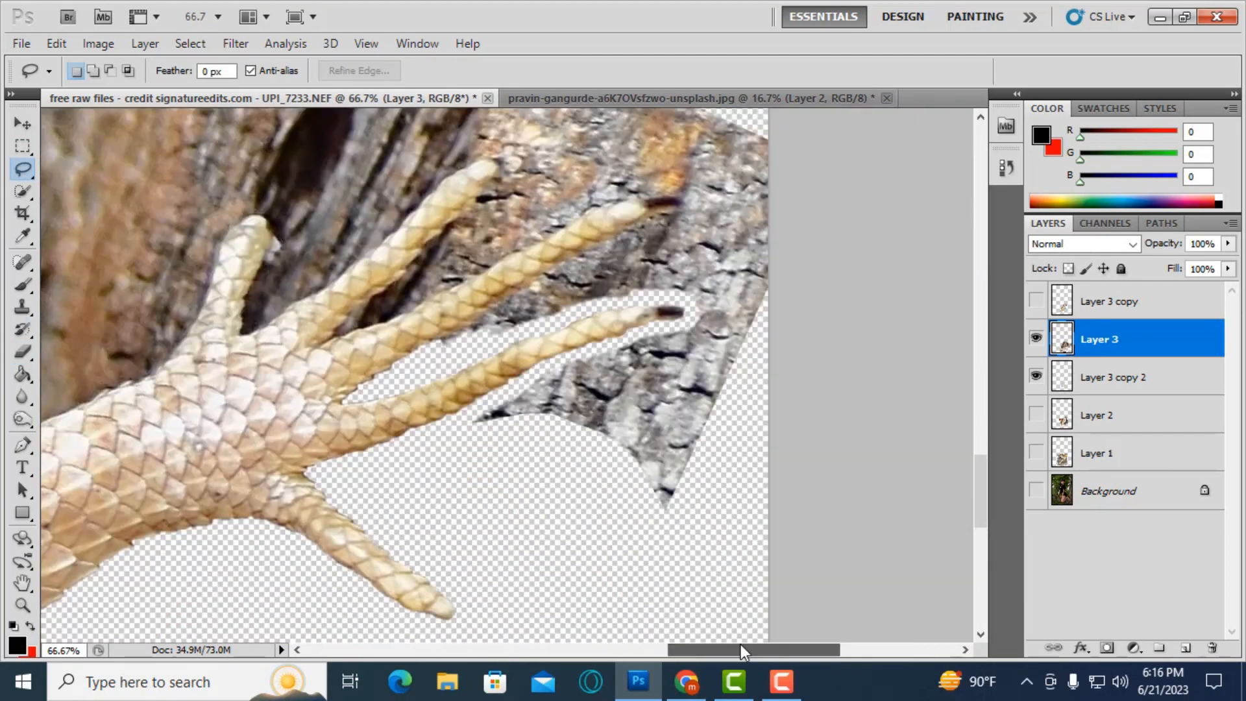
{"action": "key", "text": "ctrl+plus"}
{"action": "left_click_drag", "start_coordinate": [417, 395], "coordinate": [782, 535]}
{"action": "key", "text": "Delete"}
{"action": "key", "text": "ctrl+d"}
- Erase the bark around the dark claw and along both edges of the middle long toe with a 10 px eraser
{"action": "scroll", "coordinate": [781, 535], "scroll_direction": "up", "scroll_amount": 2}
{"action": "left_click_drag", "start_coordinate": [781, 650], "coordinate": [749, 651]}
{"action": "key", "text": "e"}
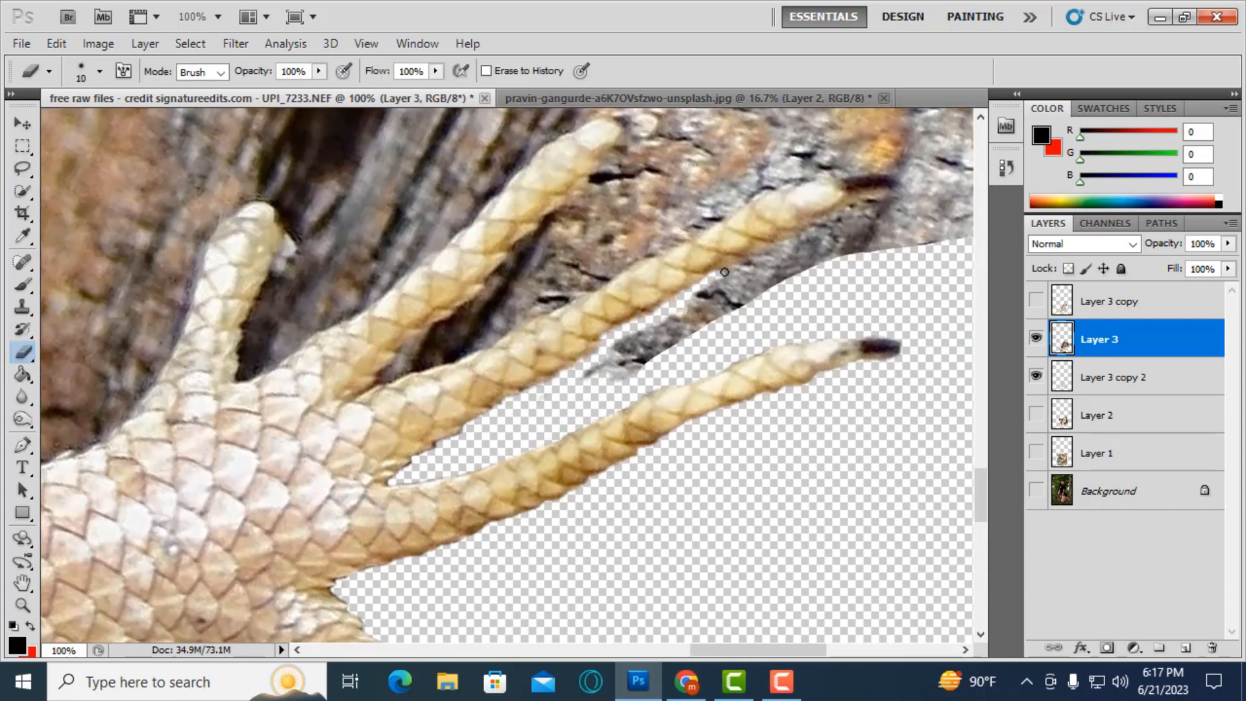
{"action": "scroll", "coordinate": [724, 272], "scroll_direction": "up", "scroll_amount": 1}
{"action": "left_click_drag", "start_coordinate": [899, 218], "coordinate": [810, 208]}
{"action": "scroll", "coordinate": [714, 248], "scroll_direction": "down", "scroll_amount": 2}
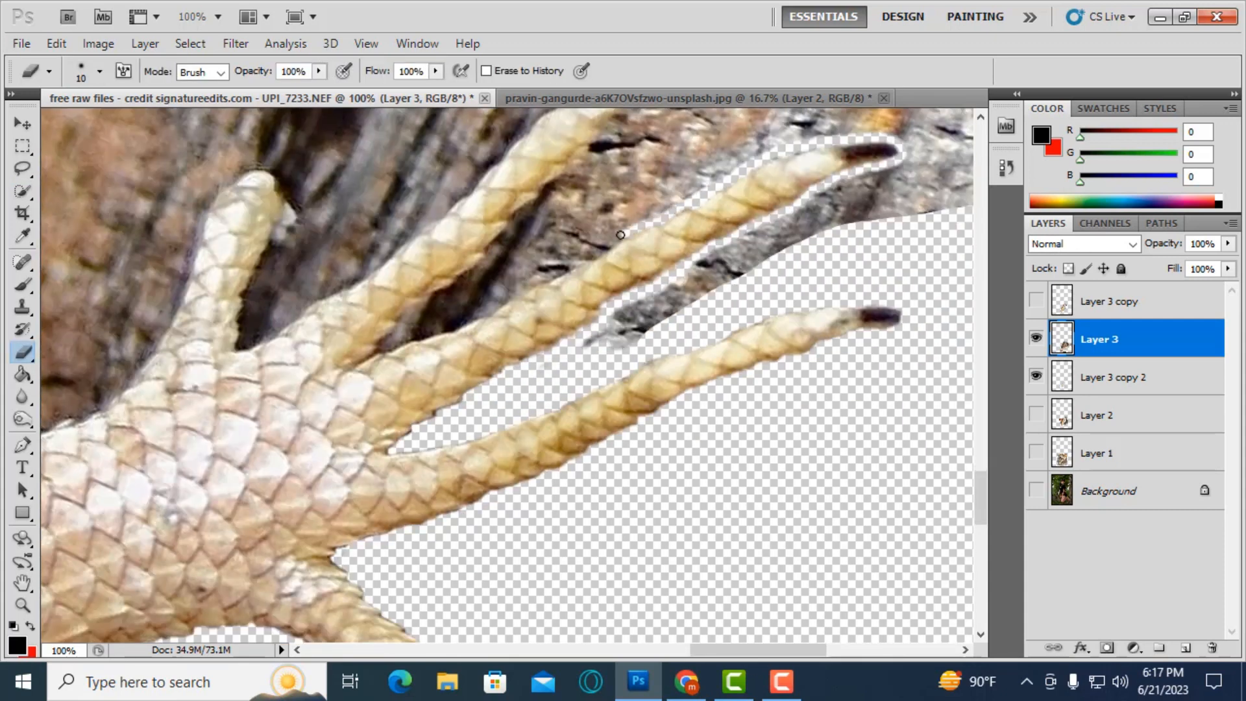
- Erase along the facing edges of the middle and upper long toes down to their junction with a 7 px eraser
{"action": "scroll", "coordinate": [381, 383], "scroll_direction": "up", "scroll_amount": 1}
{"action": "key", "text": "bracketleft"}
{"action": "key", "text": "bracketleft"}
{"action": "key", "text": "bracketleft"}
{"action": "left_click_drag", "start_coordinate": [503, 301], "coordinate": [603, 267]}
{"action": "scroll", "coordinate": [584, 279], "scroll_direction": "up", "scroll_amount": 3}
{"action": "left_click_drag", "start_coordinate": [498, 393], "coordinate": [548, 338]}
{"action": "scroll", "coordinate": [548, 338], "scroll_direction": "up", "scroll_amount": 2}
{"action": "left_click_drag", "start_coordinate": [549, 402], "coordinate": [765, 206]}
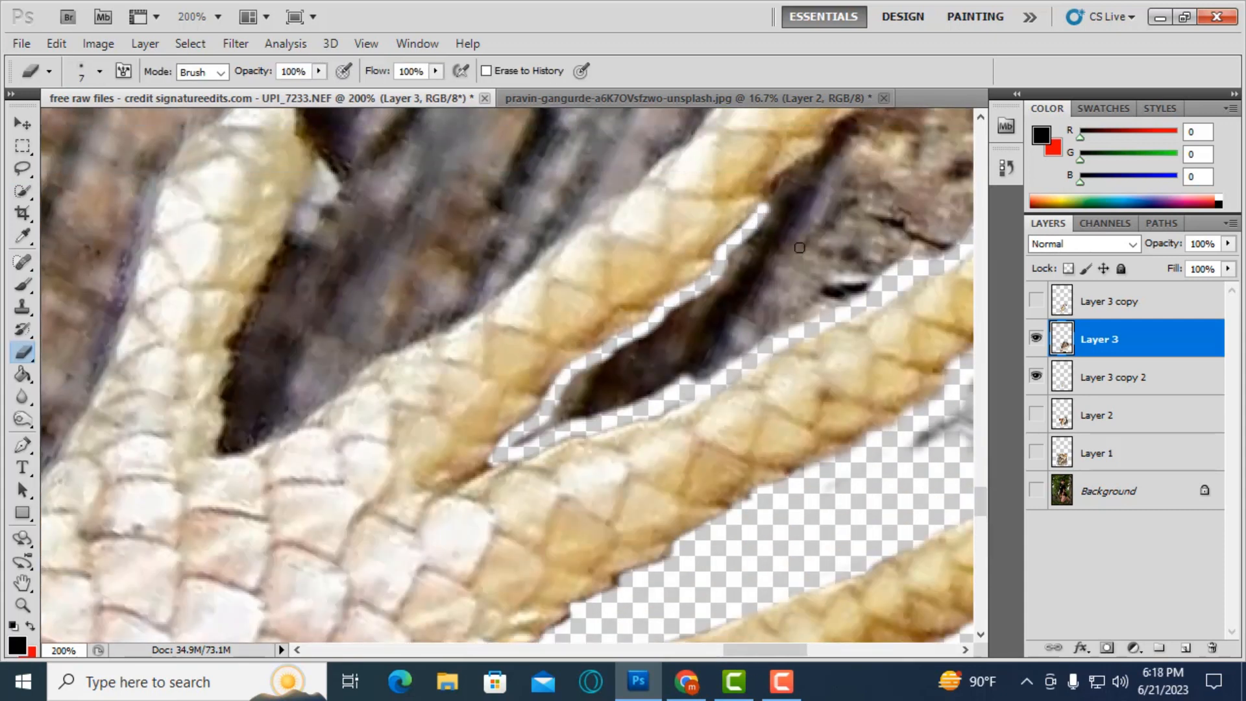
- Erase the bark along the upper long toe's edges toward its tip
{"action": "left_click_drag", "start_coordinate": [488, 393], "coordinate": [648, 278]}
{"action": "scroll", "coordinate": [563, 330], "scroll_direction": "up", "scroll_amount": 1}
{"action": "scroll", "coordinate": [650, 280], "scroll_direction": "up", "scroll_amount": 3}
{"action": "left_click_drag", "start_coordinate": [662, 370], "coordinate": [743, 235]}
{"action": "scroll", "coordinate": [712, 298], "scroll_direction": "down", "scroll_amount": 1}
{"action": "scroll", "coordinate": [712, 286], "scroll_direction": "up", "scroll_amount": 1}
{"action": "scroll", "coordinate": [316, 321], "scroll_direction": "down", "scroll_amount": 3}
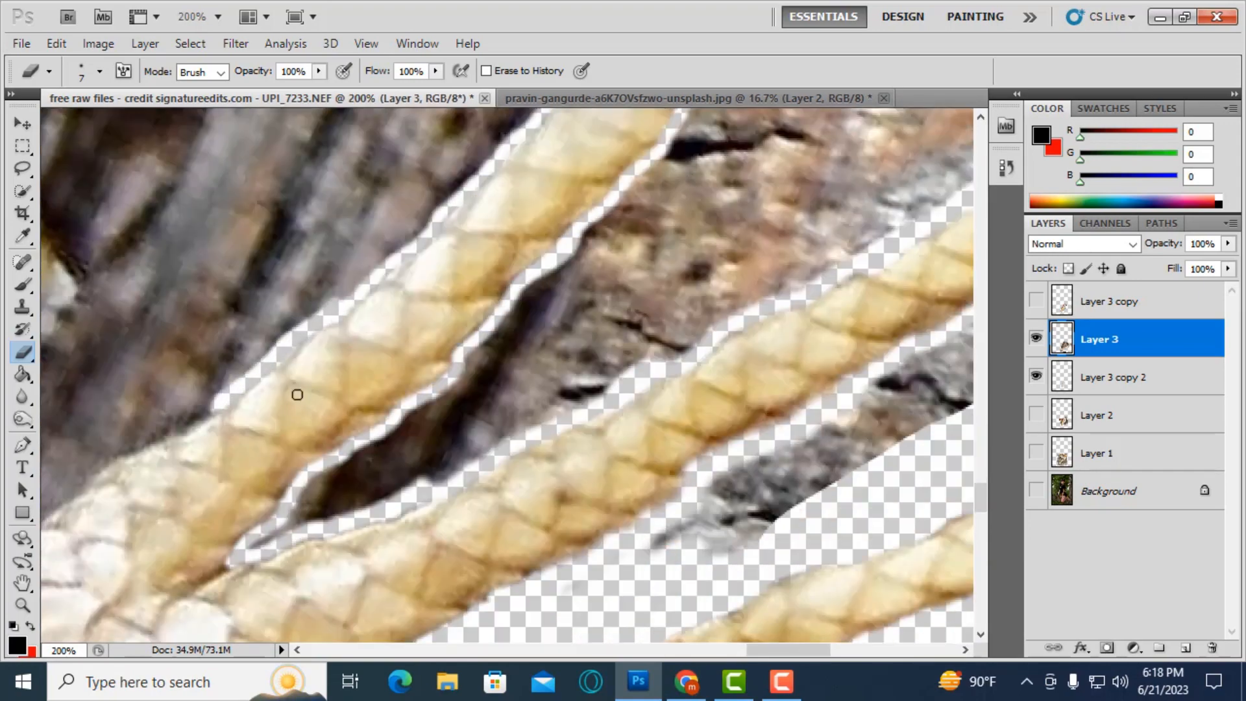
- Erase the bark between the upper long toe and the short toe, following the short toe's inner edge
{"action": "scroll", "coordinate": [297, 395], "scroll_direction": "left", "scroll_amount": 6}
{"action": "scroll", "coordinate": [297, 395], "scroll_direction": "down", "scroll_amount": 2}
{"action": "left_click_drag", "start_coordinate": [490, 319], "coordinate": [357, 405]}
{"action": "scroll", "coordinate": [357, 405], "scroll_direction": "down", "scroll_amount": 1}
{"action": "left_click_drag", "start_coordinate": [354, 349], "coordinate": [306, 386]}
{"action": "scroll", "coordinate": [246, 343], "scroll_direction": "up", "scroll_amount": 3}
{"action": "left_click_drag", "start_coordinate": [248, 425], "coordinate": [337, 178]}
- Erase the bark around the rounded tip of the short toe
{"action": "key", "text": "ctrl+minus"}
{"action": "scroll", "coordinate": [406, 326], "scroll_direction": "up", "scroll_amount": 3}
{"action": "scroll", "coordinate": [406, 327], "scroll_direction": "down", "scroll_amount": 3}
{"action": "key", "text": "ctrl+plus"}
{"action": "scroll", "coordinate": [338, 179], "scroll_direction": "up", "scroll_amount": 3}
{"action": "left_click_drag", "start_coordinate": [337, 256], "coordinate": [244, 208]}
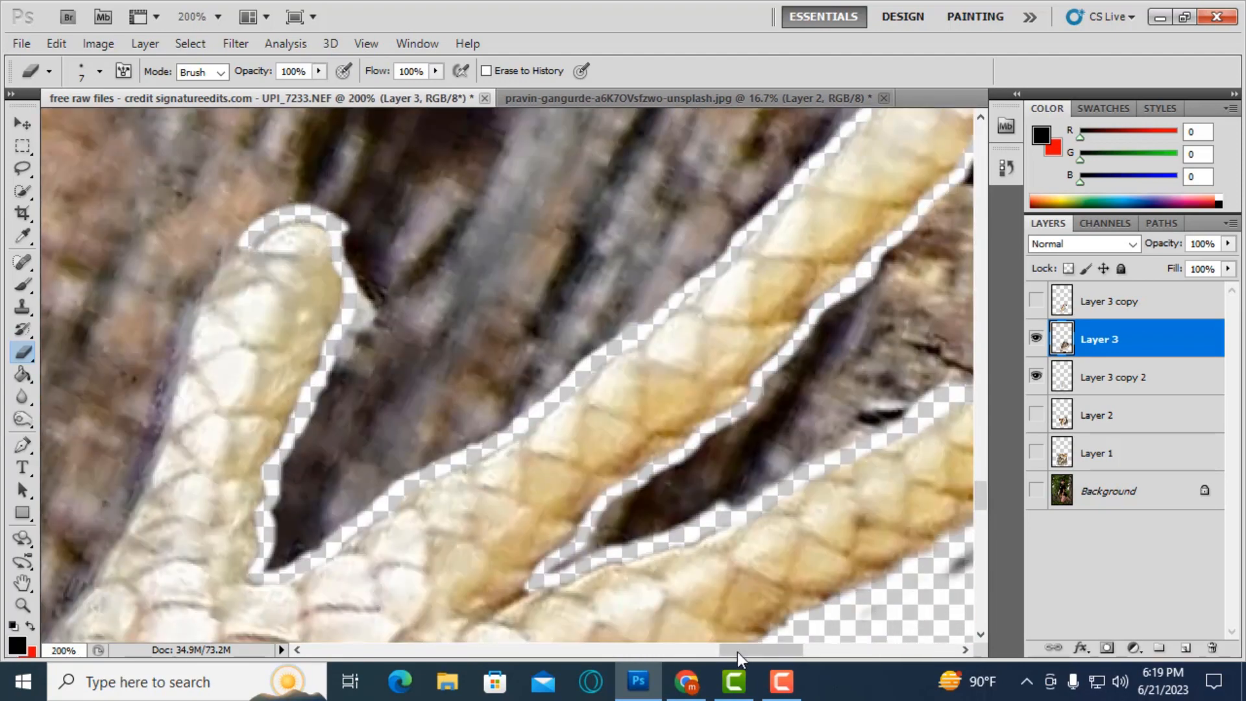
- Erase a strip of bark along the short toe's outer edge down to the foot with a 10 px eraser
{"action": "scroll", "coordinate": [534, 322], "scroll_direction": "down", "scroll_amount": 6}
{"action": "key", "text": "bracketright"}
{"action": "key", "text": "bracketright"}
{"action": "left_click_drag", "start_coordinate": [384, 377], "coordinate": [533, 133]}
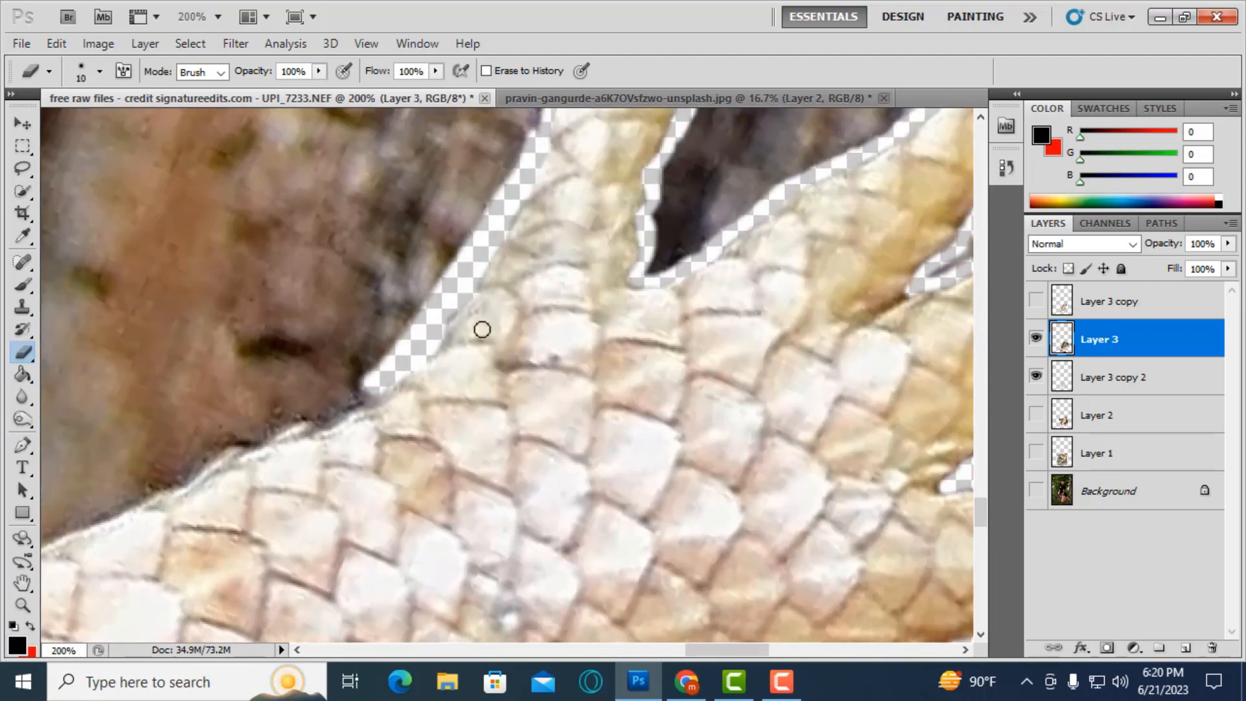
- Widen the cleared strip along both edges of the short toe with the 10 px eraser
{"action": "scroll", "coordinate": [481, 329], "scroll_direction": "up", "scroll_amount": 4}
{"action": "mouse_move", "coordinate": [533, 361]}
{"action": "left_mouse_down"}
{"action": "mouse_move", "coordinate": [584, 214]}
{"action": "mouse_move", "coordinate": [746, 256]}
{"action": "left_mouse_up"}
{"action": "key", "text": "bracketright"}
{"action": "scroll", "coordinate": [729, 189], "scroll_direction": "down", "scroll_amount": 1}
{"action": "left_click_drag", "start_coordinate": [728, 194], "coordinate": [656, 426]}
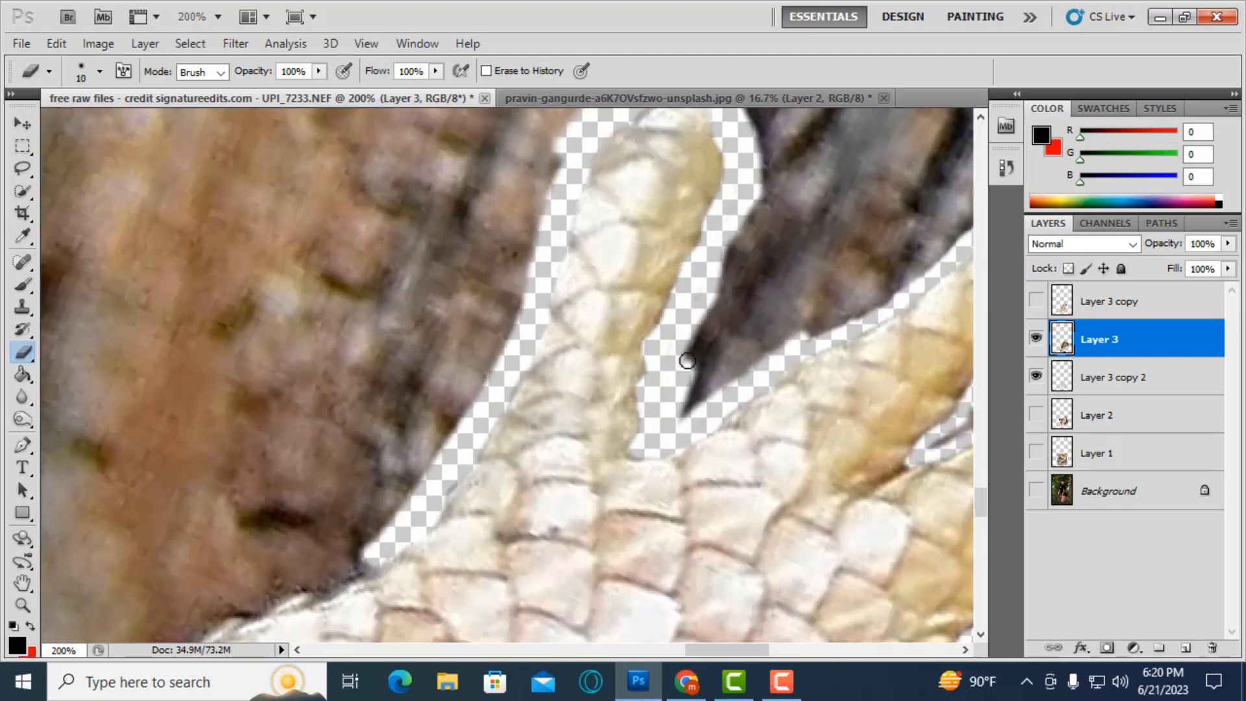
- Widen the cleared strip along the upper long toe's edges toward its tip
{"action": "scroll", "coordinate": [687, 361], "scroll_direction": "right", "scroll_amount": 5}
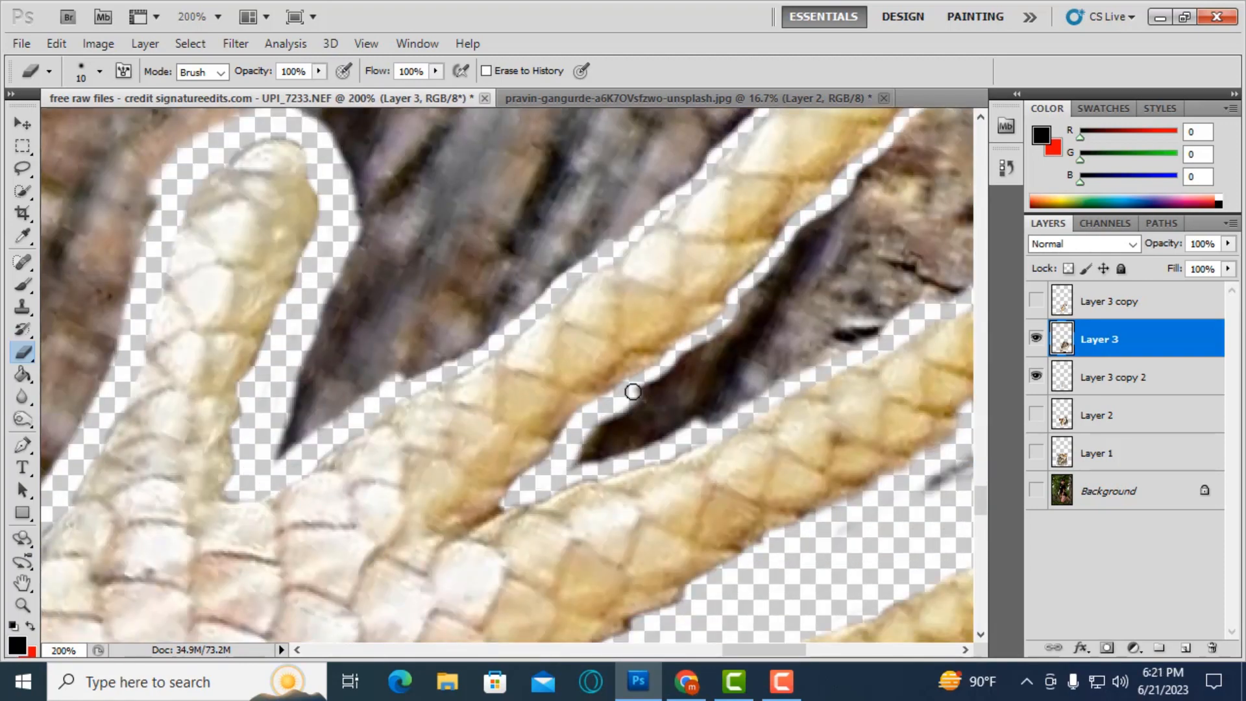
{"action": "scroll", "coordinate": [633, 392], "scroll_direction": "up", "scroll_amount": 2}
{"action": "scroll", "coordinate": [861, 391], "scroll_direction": "up", "scroll_amount": 5}
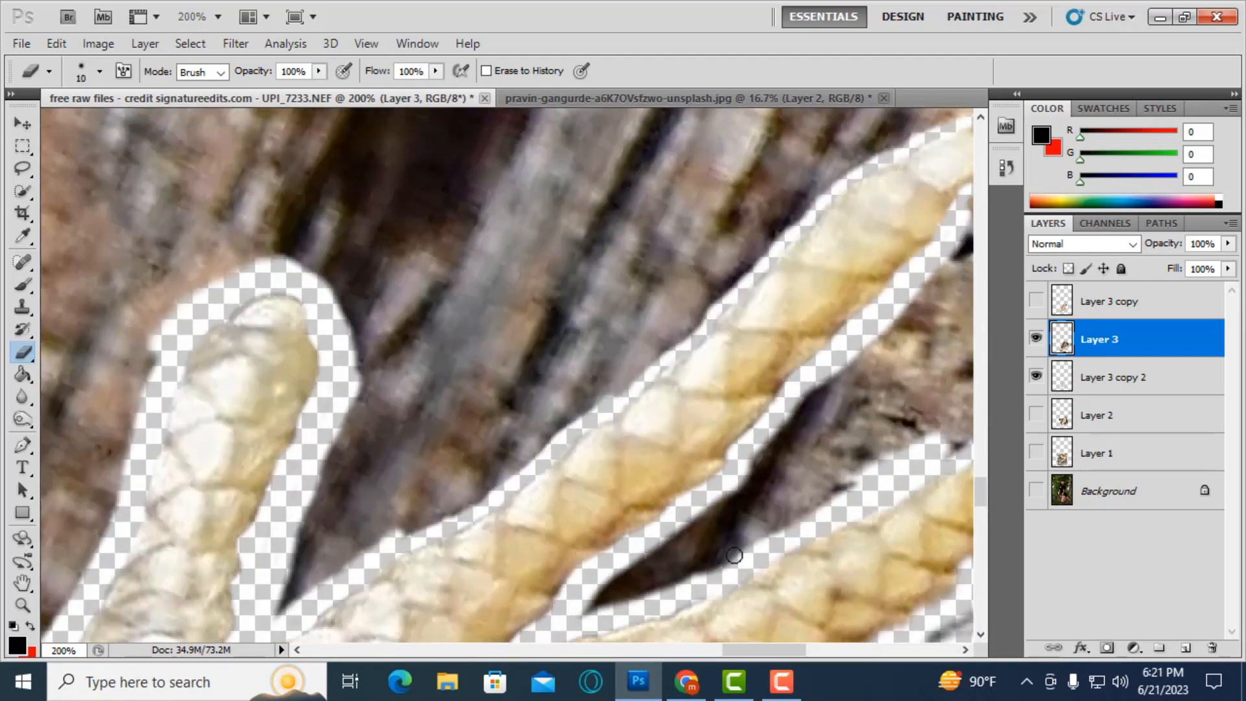
{"action": "scroll", "coordinate": [861, 391], "scroll_direction": "right", "scroll_amount": 6}
{"action": "mouse_move", "coordinate": [409, 392]}
{"action": "left_mouse_down"}
{"action": "mouse_move", "coordinate": [534, 221]}
{"action": "mouse_move", "coordinate": [268, 345]}
{"action": "mouse_move", "coordinate": [355, 253]}
{"action": "mouse_move", "coordinate": [519, 258]}
{"action": "left_mouse_up"}
{"action": "scroll", "coordinate": [639, 348], "scroll_direction": "down", "scroll_amount": 5}
{"action": "scroll", "coordinate": [639, 348], "scroll_direction": "left", "scroll_amount": 6}
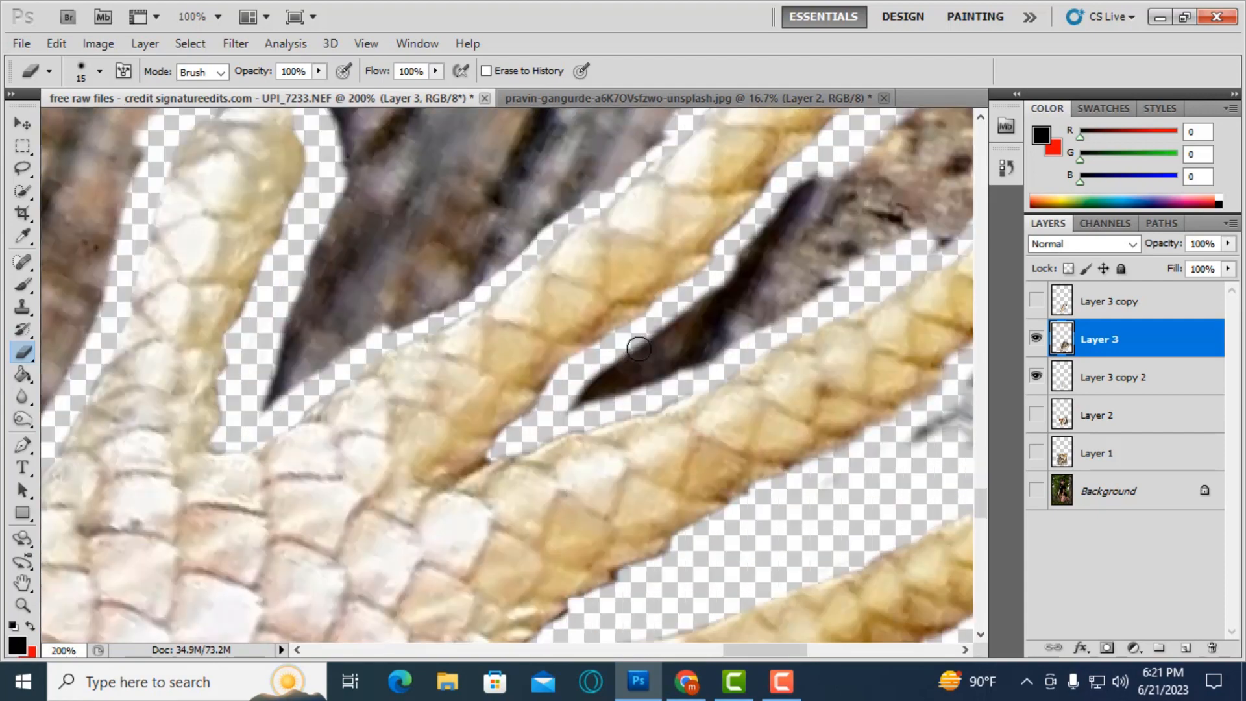
- Erase more bark along the short toe and the middle long toe's upper edge with a 20 px eraser
{"action": "scroll", "coordinate": [640, 348], "scroll_direction": "up", "scroll_amount": 3}
{"action": "left_click_drag", "start_coordinate": [307, 562], "coordinate": [271, 547]}
{"action": "key", "text": "ctrl+minus"}
{"action": "key", "text": "bracketright"}
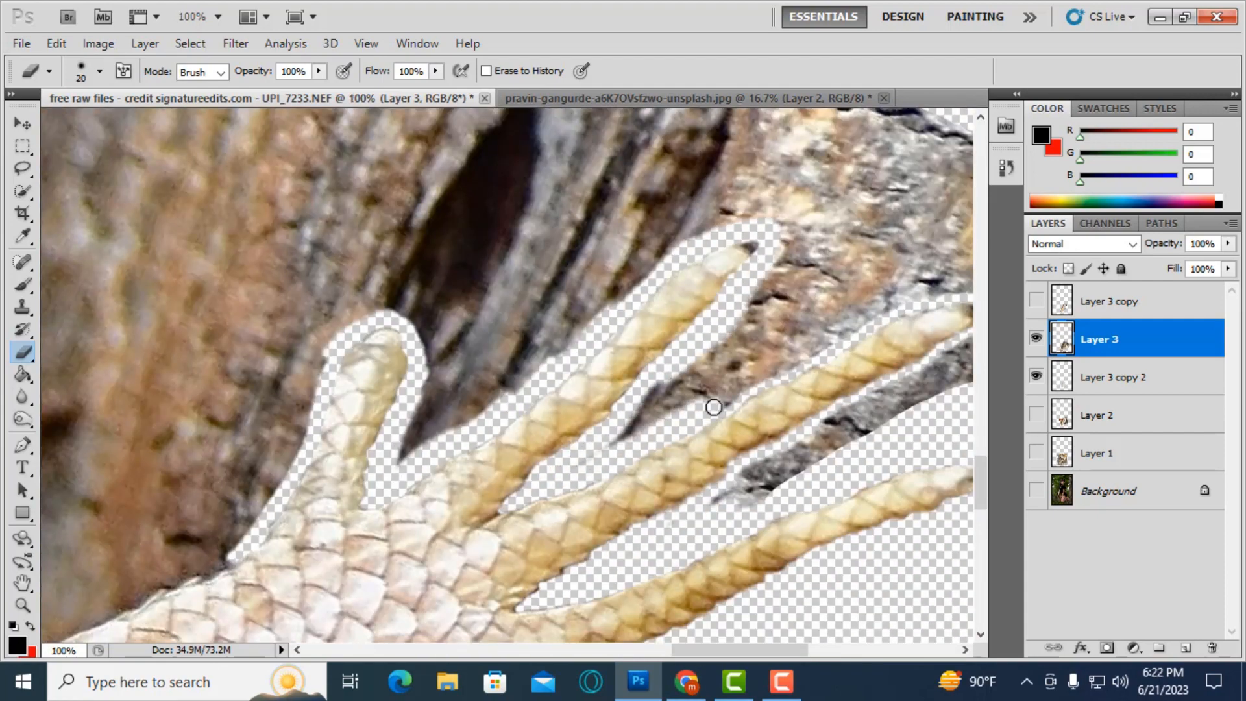
{"action": "left_click_drag", "start_coordinate": [961, 286], "coordinate": [862, 326]}
- Lasso and delete the bark left between and around the long toes on Layer 3
{"action": "scroll", "coordinate": [862, 325], "scroll_direction": "right", "scroll_amount": 5}
{"action": "key", "text": "l"}
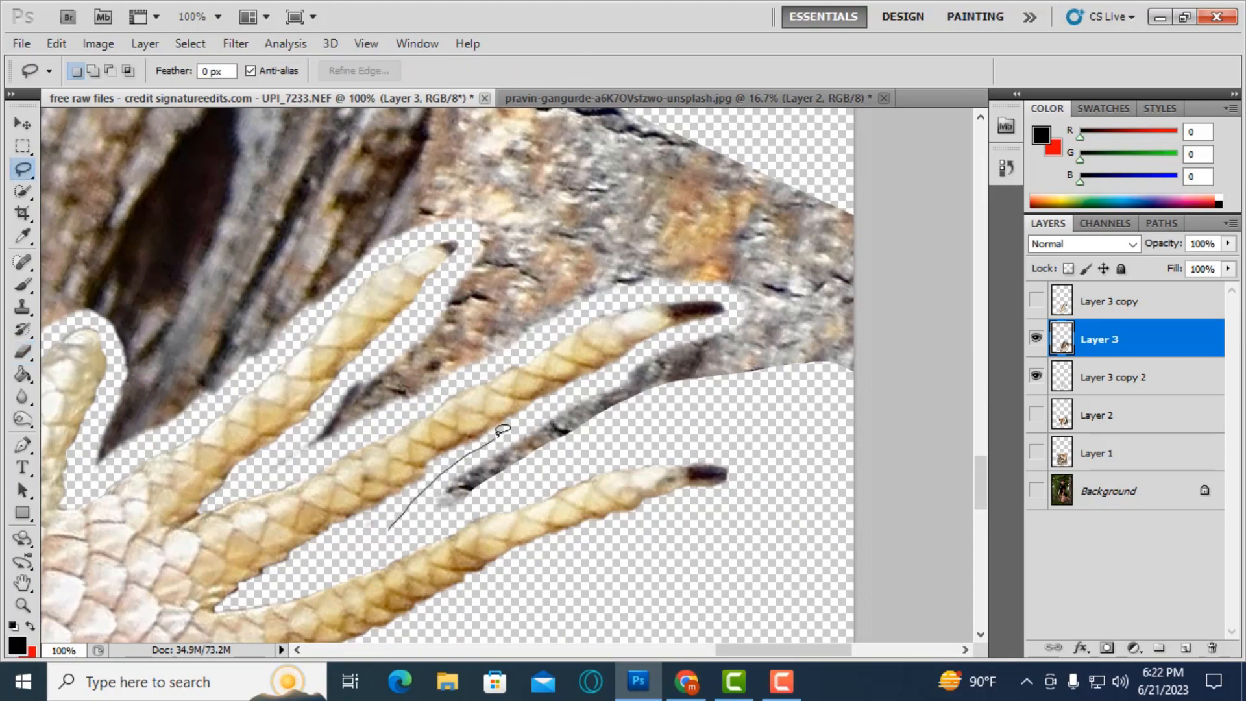
{"action": "scroll", "coordinate": [716, 332], "scroll_direction": "up", "scroll_amount": 3}
{"action": "left_click_drag", "start_coordinate": [470, 286], "coordinate": [737, 379]}
{"action": "key", "text": "Delete"}
{"action": "mouse_move", "coordinate": [630, 299]}
{"action": "left_mouse_down"}
{"action": "mouse_move", "coordinate": [403, 437]}
{"action": "mouse_move", "coordinate": [623, 292]}
{"action": "left_mouse_up"}
{"action": "key", "text": "Delete"}
{"action": "left_click_drag", "start_coordinate": [746, 314], "coordinate": [805, 364]}
{"action": "key", "text": "Delete"}
- Lasso and delete the bark next to the short toe's tip and outer edge
{"action": "key", "text": "ctrl+minus"}
{"action": "scroll", "coordinate": [805, 365], "scroll_direction": "left", "scroll_amount": 5}
{"action": "key", "text": "ctrl+plus"}
{"action": "scroll", "coordinate": [844, 389], "scroll_direction": "down", "scroll_amount": 2}
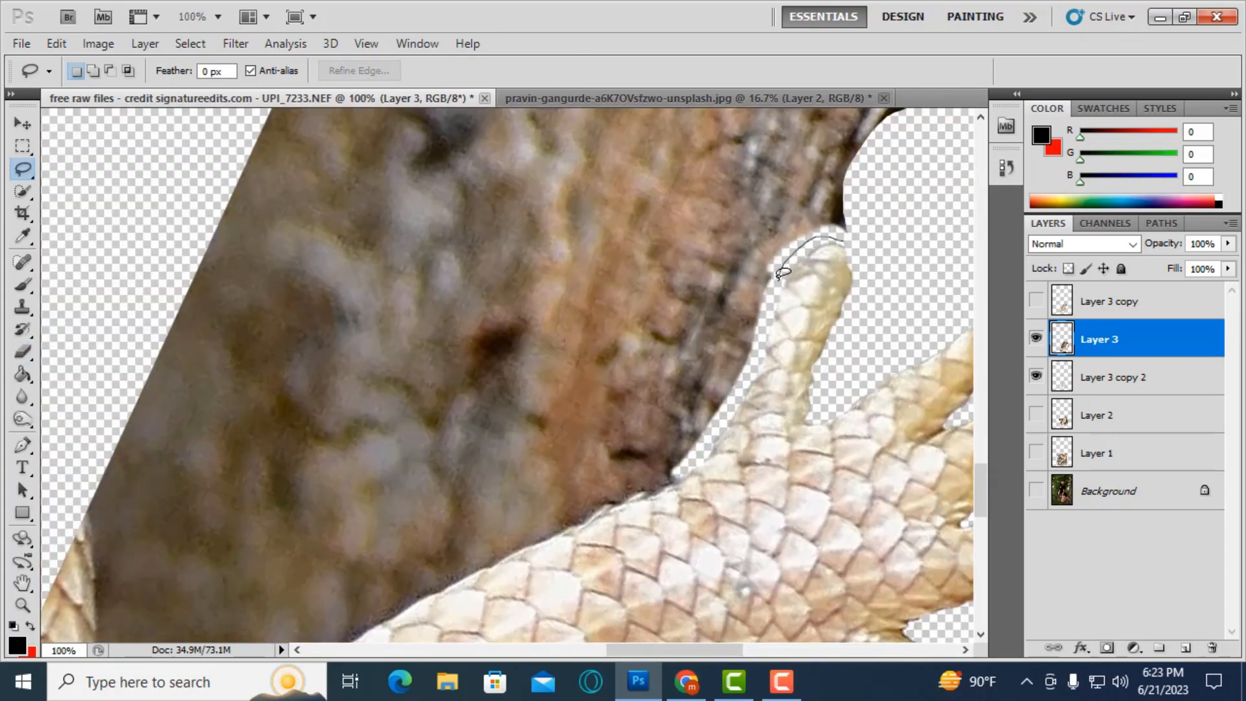
{"action": "left_click_drag", "start_coordinate": [834, 139], "coordinate": [707, 422]}
{"action": "key", "text": "Delete"}
- Erase a thin strip of bark along the foreleg's upper edge below the foot with an 8 px eraser
{"action": "key", "text": "ctrl+minus"}
{"action": "key", "text": "ctrl+plus"}
{"action": "key", "text": "ctrl+plus"}
{"action": "key", "text": "e"}
{"action": "scroll", "coordinate": [570, 364], "scroll_direction": "down", "scroll_amount": 3}
{"action": "left_click_drag", "start_coordinate": [498, 318], "coordinate": [338, 401]}
- Set the eraser hardness to 16%, show the Background layer and continue erasing bark along the foreleg's upper edge
{"action": "right_click", "coordinate": [554, 277]}
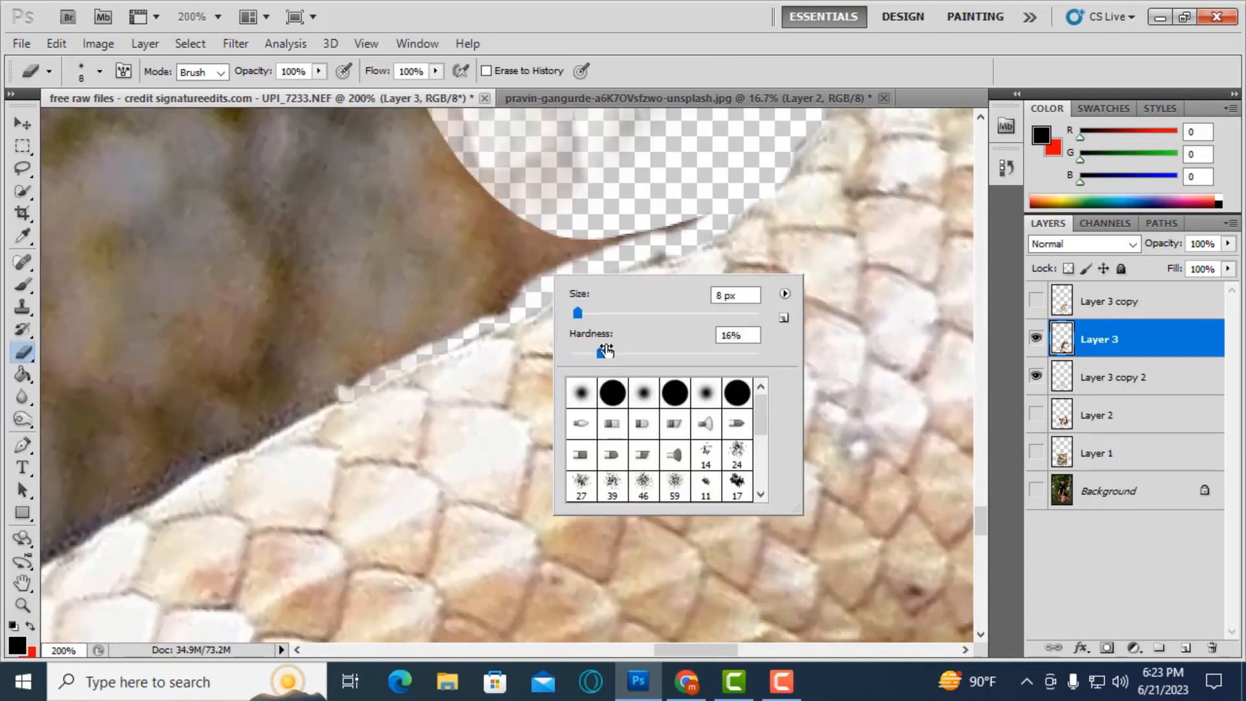
{"action": "left_click", "coordinate": [1037, 491]}
{"action": "key", "text": "ctrl+minus"}
{"action": "key", "text": "ctrl+minus"}
{"action": "key", "text": "ctrl+plus"}
{"action": "key", "text": "ctrl+plus"}
{"action": "left_click_drag", "start_coordinate": [585, 453], "coordinate": [657, 409]}
{"action": "key", "text": "ctrl+minus"}
{"action": "left_click_drag", "start_coordinate": [581, 392], "coordinate": [707, 319]}
{"action": "key", "text": "ctrl+plus"}
{"action": "left_click_drag", "start_coordinate": [909, 253], "coordinate": [516, 261]}
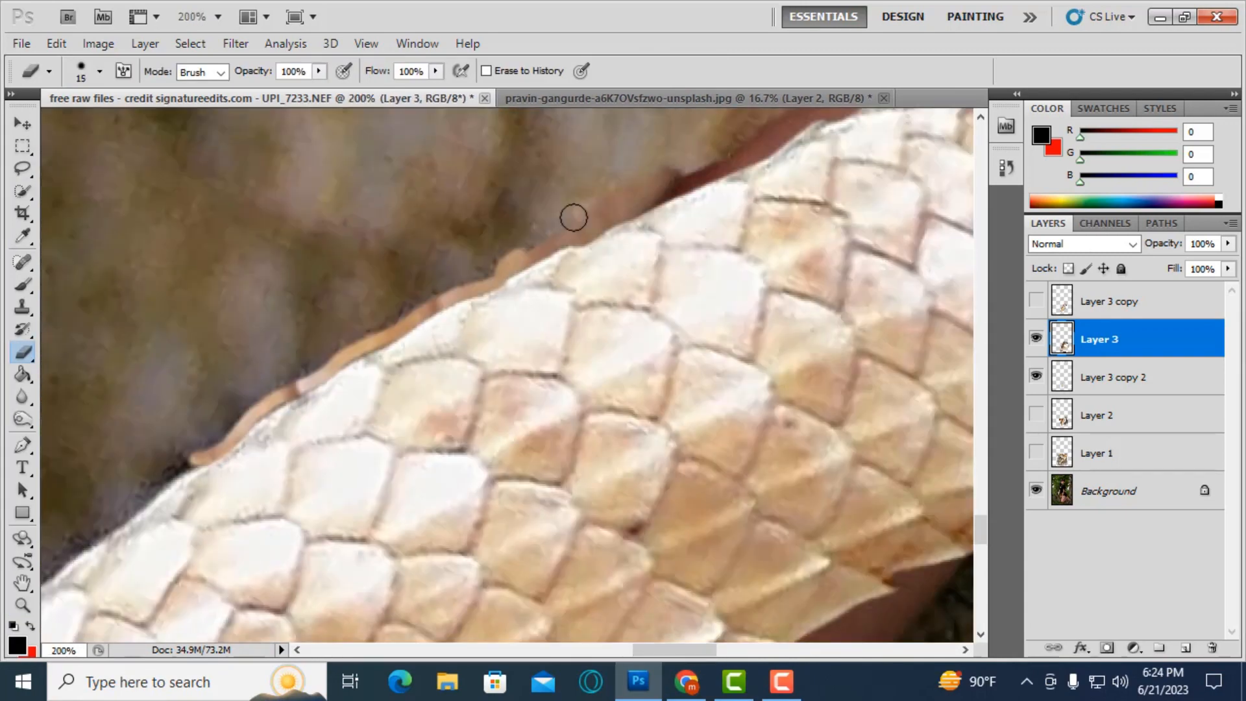
- Erase the bark along the foreleg's upper edge further down toward the elbow
{"action": "left_click_drag", "start_coordinate": [573, 217], "coordinate": [331, 351]}
{"action": "key", "text": "bracketleft"}
{"action": "mouse_move", "coordinate": [320, 373]}
{"action": "left_mouse_down"}
{"action": "mouse_move", "coordinate": [670, 219]}
{"action": "mouse_move", "coordinate": [675, 156]}
{"action": "left_mouse_up"}
{"action": "left_click_drag", "start_coordinate": [658, 165], "coordinate": [438, 320]}
{"action": "key", "text": "bracketright"}
{"action": "scroll", "coordinate": [398, 286], "scroll_direction": "down", "scroll_amount": 2}
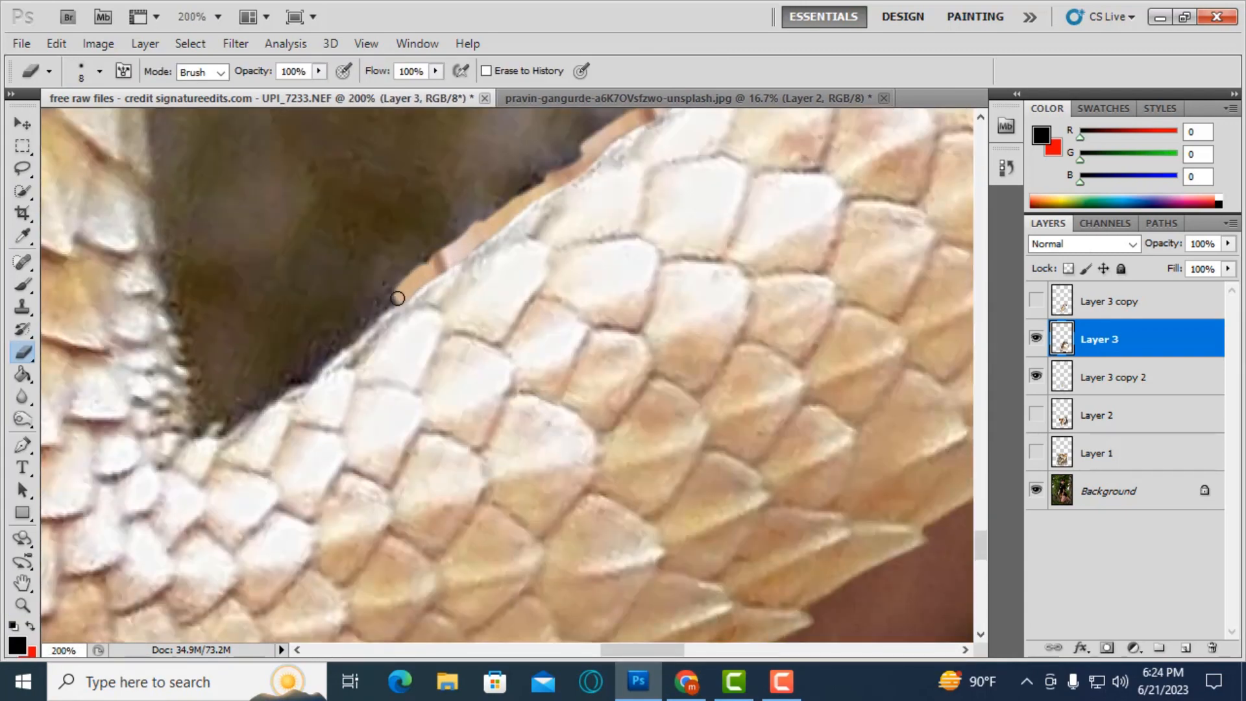
- Erase the bark along the upper arm's inner edge with a 7 px eraser, then widen the strip with a larger one
{"action": "scroll", "coordinate": [162, 260], "scroll_direction": "up", "scroll_amount": 6}
{"action": "mouse_move", "coordinate": [187, 299]}
{"action": "left_mouse_down"}
{"action": "mouse_move", "coordinate": [201, 280]}
{"action": "mouse_move", "coordinate": [161, 268]}
{"action": "mouse_move", "coordinate": [147, 204]}
{"action": "left_mouse_up"}
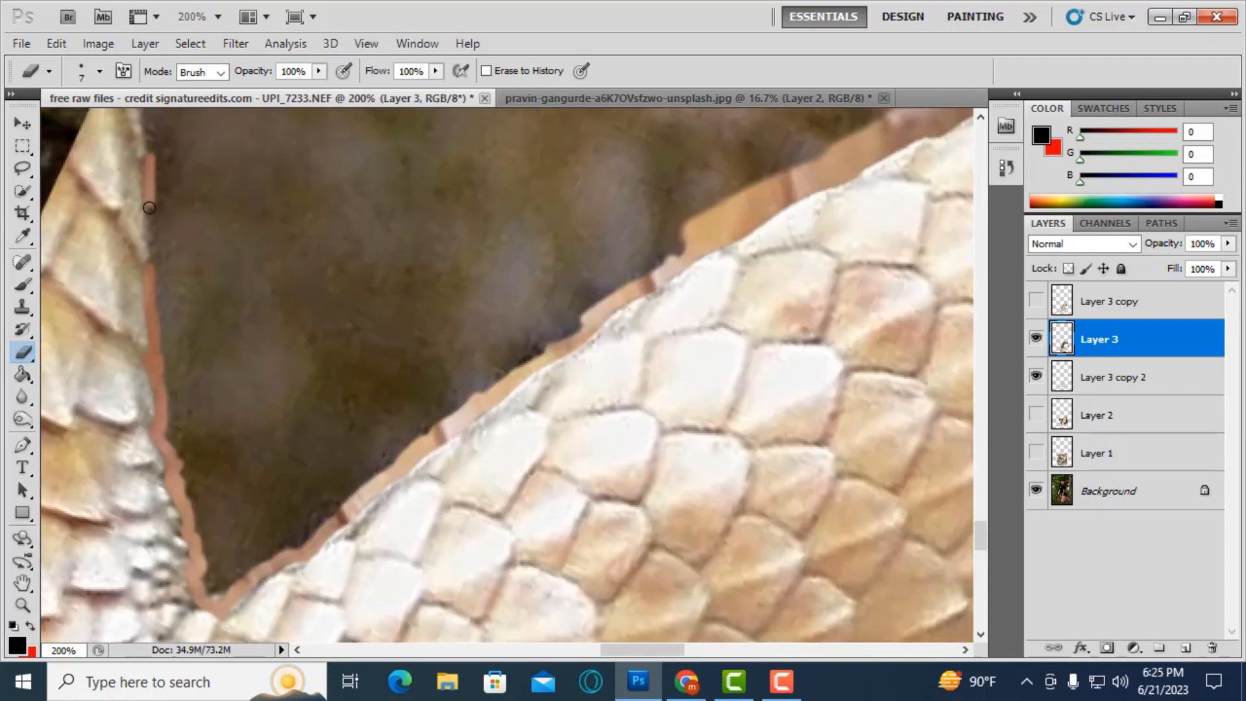
{"action": "scroll", "coordinate": [147, 204], "scroll_direction": "up", "scroll_amount": 5}
{"action": "left_click_drag", "start_coordinate": [156, 341], "coordinate": [139, 195]}
{"action": "key", "text": "bracketright"}
{"action": "key", "text": "bracketright"}
{"action": "key", "text": "bracketright"}
{"action": "left_click_drag", "start_coordinate": [160, 255], "coordinate": [164, 419]}
- Widen the cleared strip inside the elbow and along the foreleg's upper edge with a 15 px eraser
{"action": "scroll", "coordinate": [168, 405], "scroll_direction": "down", "scroll_amount": 5}
{"action": "scroll", "coordinate": [168, 405], "scroll_direction": "down", "scroll_amount": 4}
{"action": "mouse_move", "coordinate": [206, 466]}
{"action": "left_mouse_down"}
{"action": "mouse_move", "coordinate": [344, 376]}
{"action": "mouse_move", "coordinate": [462, 273]}
{"action": "left_mouse_up"}
{"action": "key", "text": "bracketright"}
{"action": "left_click_drag", "start_coordinate": [408, 295], "coordinate": [189, 275]}
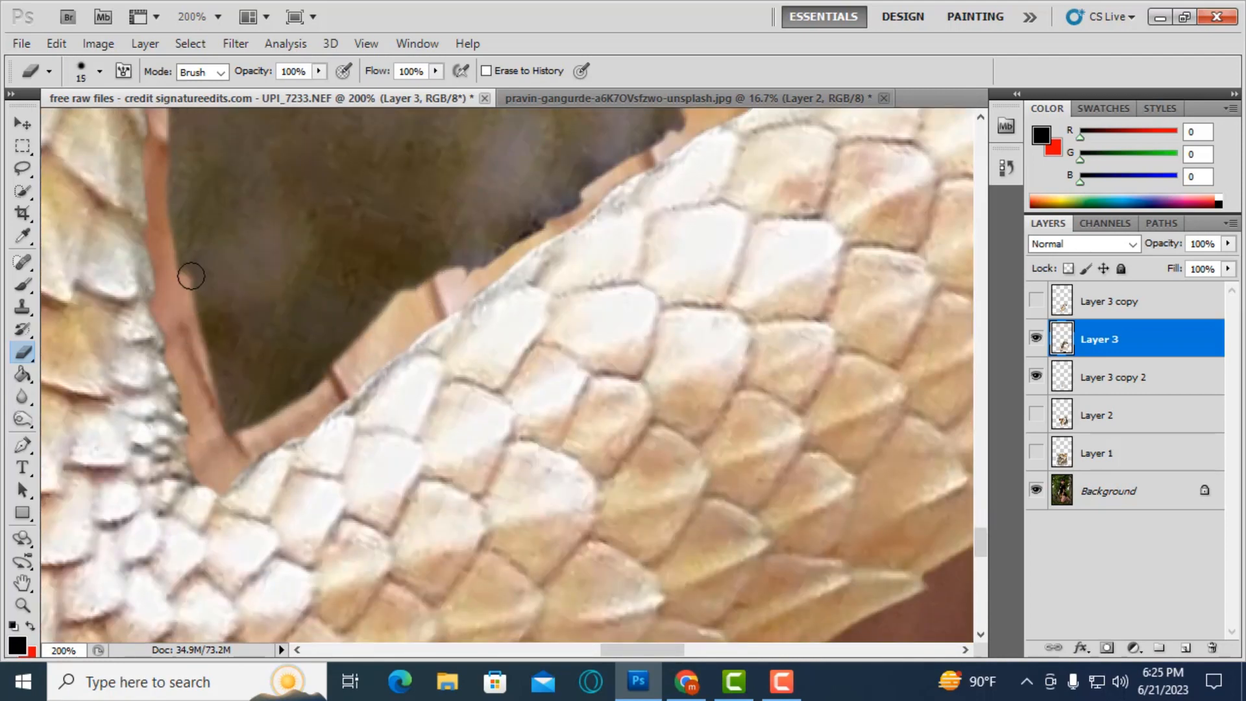
{"action": "scroll", "coordinate": [188, 275], "scroll_direction": "up", "scroll_amount": 3}
{"action": "left_click_drag", "start_coordinate": [447, 380], "coordinate": [685, 211]}
- Lasso and delete large areas of bark between the foreleg and the scaled thigh
{"action": "key", "text": "ctrl+minus"}
{"action": "key", "text": "l"}
{"action": "key", "text": "ctrl+plus"}
{"action": "key", "text": "ctrl+plus"}
{"action": "key", "text": "e"}
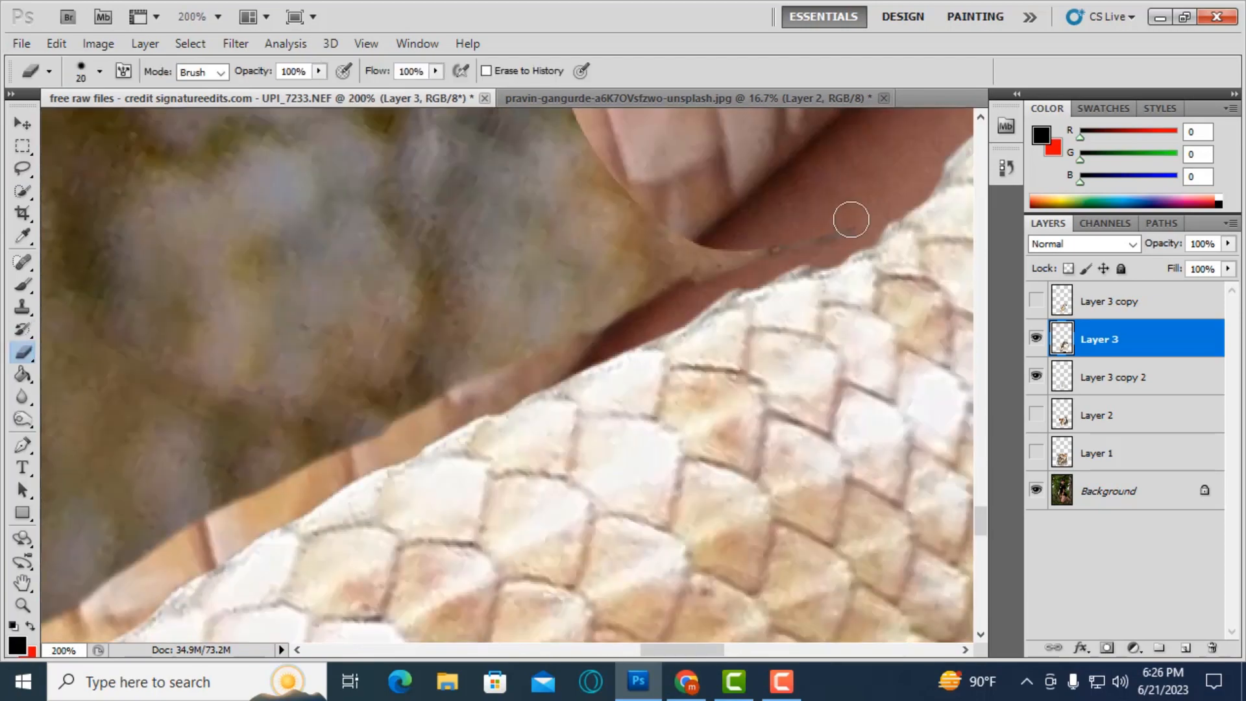
{"action": "key", "text": "ctrl+minus"}
{"action": "key", "text": "l"}
{"action": "mouse_move", "coordinate": [750, 253]}
{"action": "left_mouse_down"}
{"action": "mouse_move", "coordinate": [623, 312]}
{"action": "mouse_move", "coordinate": [647, 296]}
{"action": "left_mouse_up"}
{"action": "key", "text": "Delete"}
{"action": "scroll", "coordinate": [758, 433], "scroll_direction": "down", "scroll_amount": 5}
{"action": "mouse_move", "coordinate": [348, 211]}
{"action": "left_mouse_down"}
{"action": "mouse_move", "coordinate": [451, 439]}
{"action": "mouse_move", "coordinate": [351, 218]}
{"action": "left_mouse_up"}
{"action": "key", "text": "Delete"}
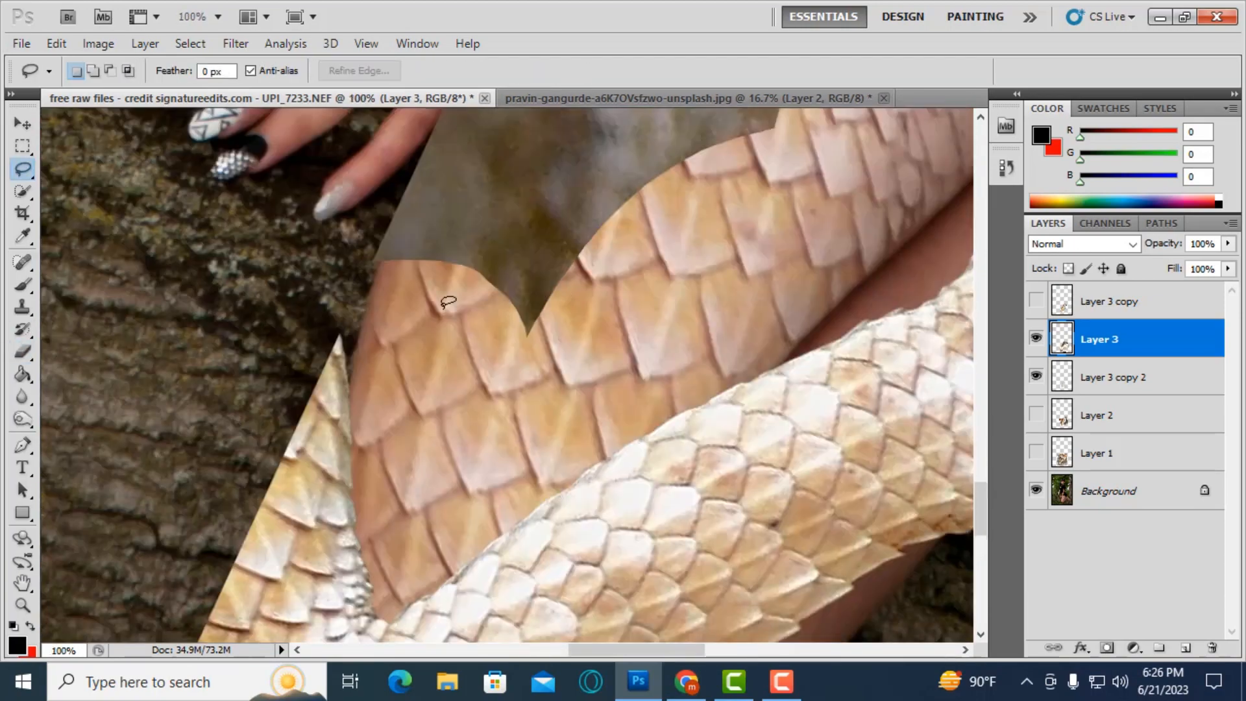
- Lasso and delete the remaining patch of bark above the foreleg
{"action": "key", "text": "ctrl+minus"}
{"action": "key", "text": "ctrl+minus"}
{"action": "key", "text": "ctrl+minus"}
{"action": "left_click_drag", "start_coordinate": [773, 284], "coordinate": [834, 276]}
{"action": "key", "text": "Delete"}
- Erase a thin strip of bark along the underside of the elbow and foreleg with an 8 px eraser
{"action": "left_click", "coordinate": [24, 606]}
{"action": "left_click", "coordinate": [390, 372]}
{"action": "left_click", "coordinate": [23, 351]}
{"action": "mouse_move", "coordinate": [392, 285]}
{"action": "left_mouse_down"}
{"action": "mouse_move", "coordinate": [420, 353]}
{"action": "mouse_move", "coordinate": [851, 434]}
{"action": "left_mouse_up"}
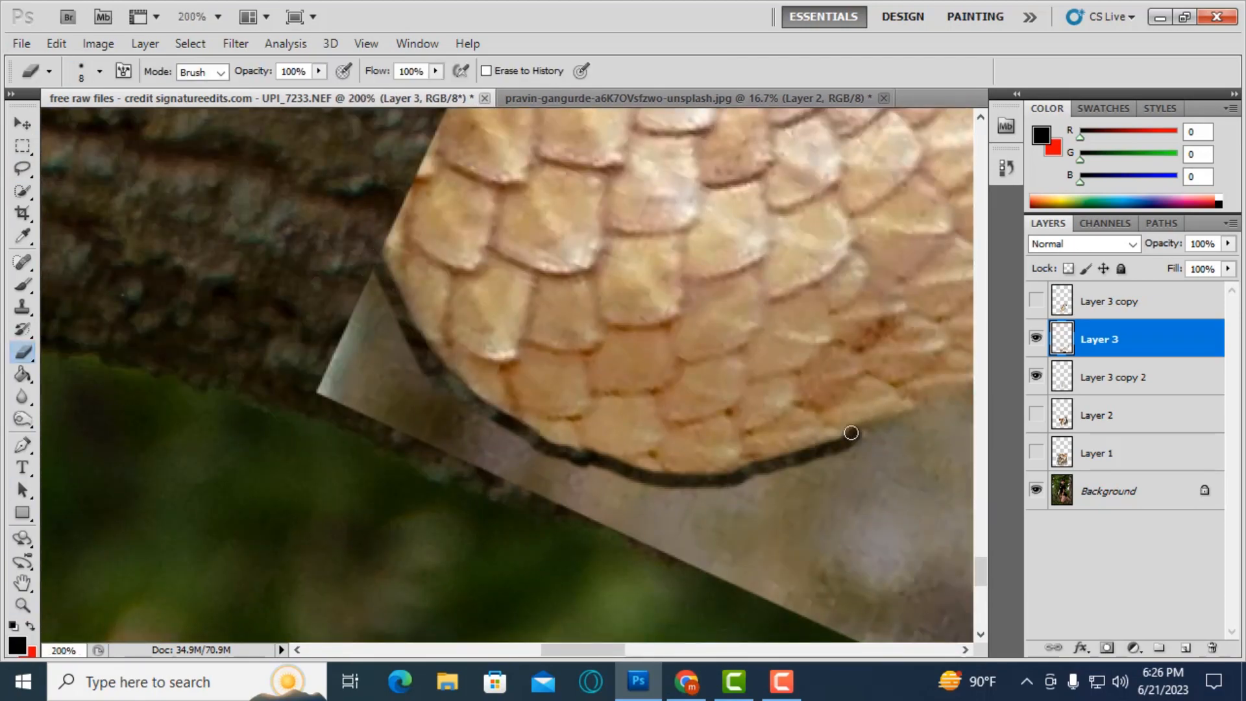
{"action": "left_click_drag", "start_coordinate": [584, 649], "coordinate": [617, 650]}
{"action": "mouse_move", "coordinate": [552, 395]}
{"action": "left_mouse_down"}
{"action": "mouse_move", "coordinate": [745, 324]}
{"action": "mouse_move", "coordinate": [362, 435]}
{"action": "mouse_move", "coordinate": [771, 281]}
{"action": "mouse_move", "coordinate": [183, 419]}
{"action": "left_mouse_up"}
- Widen the cleared strip around the elbow, then lasso and delete the bark left below it
{"action": "scroll", "coordinate": [702, 305], "scroll_direction": "down", "scroll_amount": 1}
{"action": "key", "text": "bracketright"}
{"action": "key", "text": "bracketright"}
{"action": "scroll", "coordinate": [295, 253], "scroll_direction": "left", "scroll_amount": 3}
{"action": "left_click_drag", "start_coordinate": [295, 254], "coordinate": [381, 388]}
{"action": "key", "text": "ctrl+minus"}
{"action": "left_click", "coordinate": [24, 169]}
{"action": "key", "text": "Delete"}
{"action": "left_click_drag", "start_coordinate": [484, 412], "coordinate": [367, 587]}
{"action": "key", "text": "Delete"}
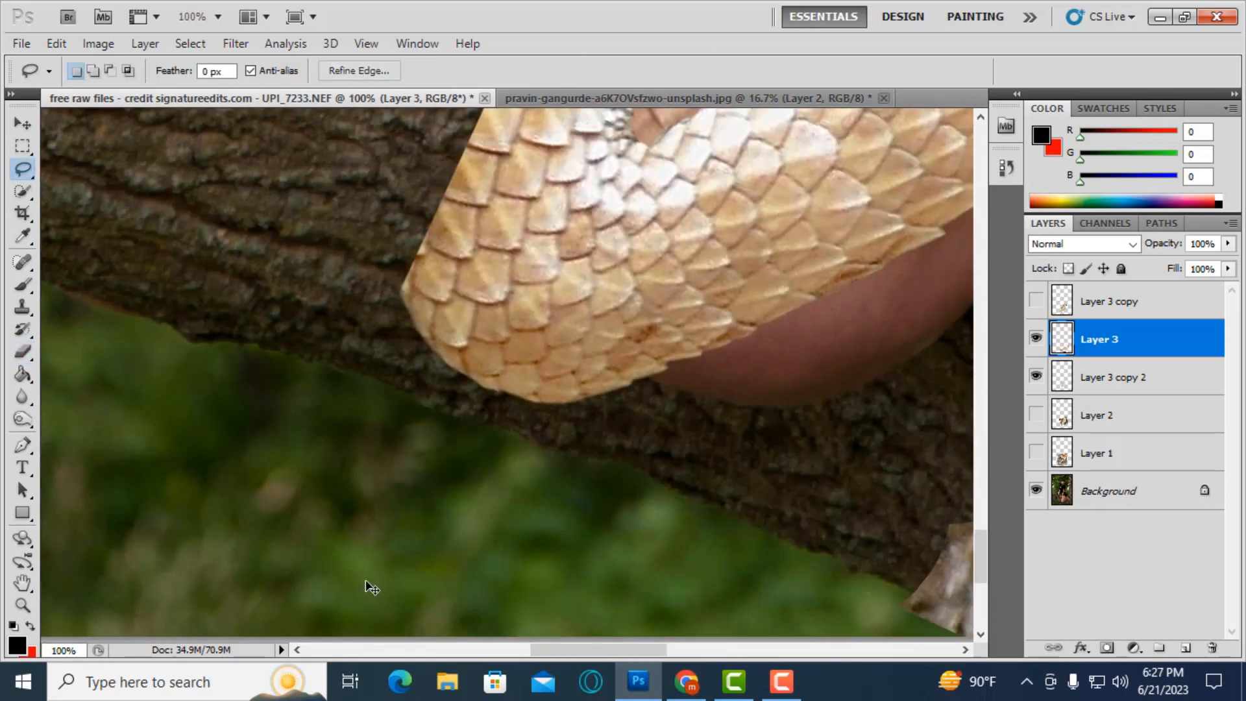
- Convert Layer 3 to a smart object
{"action": "key", "text": "ctrl+minus"}
{"action": "key", "text": "ctrl+minus"}
{"action": "key", "text": "ctrl+minus"}
{"action": "key", "text": "ctrl+minus"}
{"action": "right_click", "coordinate": [1104, 339]}
{"action": "left_click", "coordinate": [1024, 330]}
- Move the foreleg over the woman's lower leg and rotate it to about -11.19°
{"action": "key", "text": "ctrl+t"}
{"action": "left_click_drag", "start_coordinate": [637, 384], "coordinate": [678, 400]}
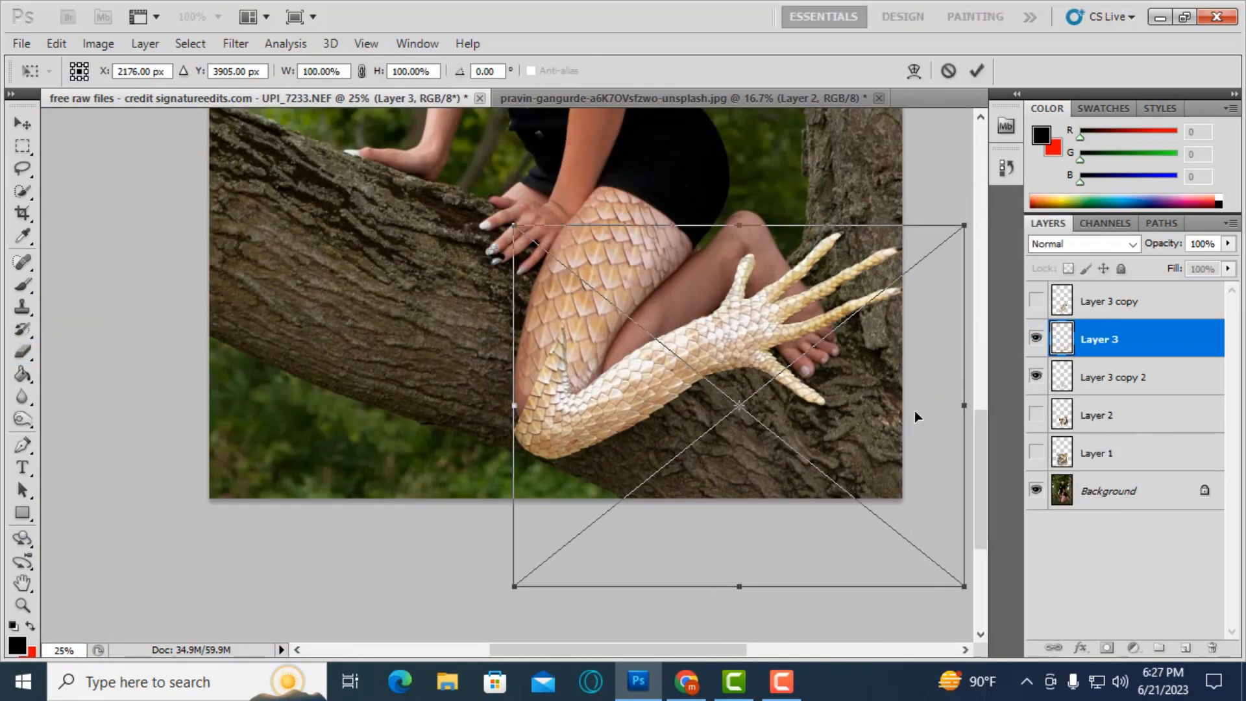
{"action": "left_click_drag", "start_coordinate": [691, 339], "coordinate": [691, 322]}
{"action": "left_click_drag", "start_coordinate": [413, 260], "coordinate": [368, 320]}
{"action": "left_click_drag", "start_coordinate": [637, 372], "coordinate": [644, 348]}
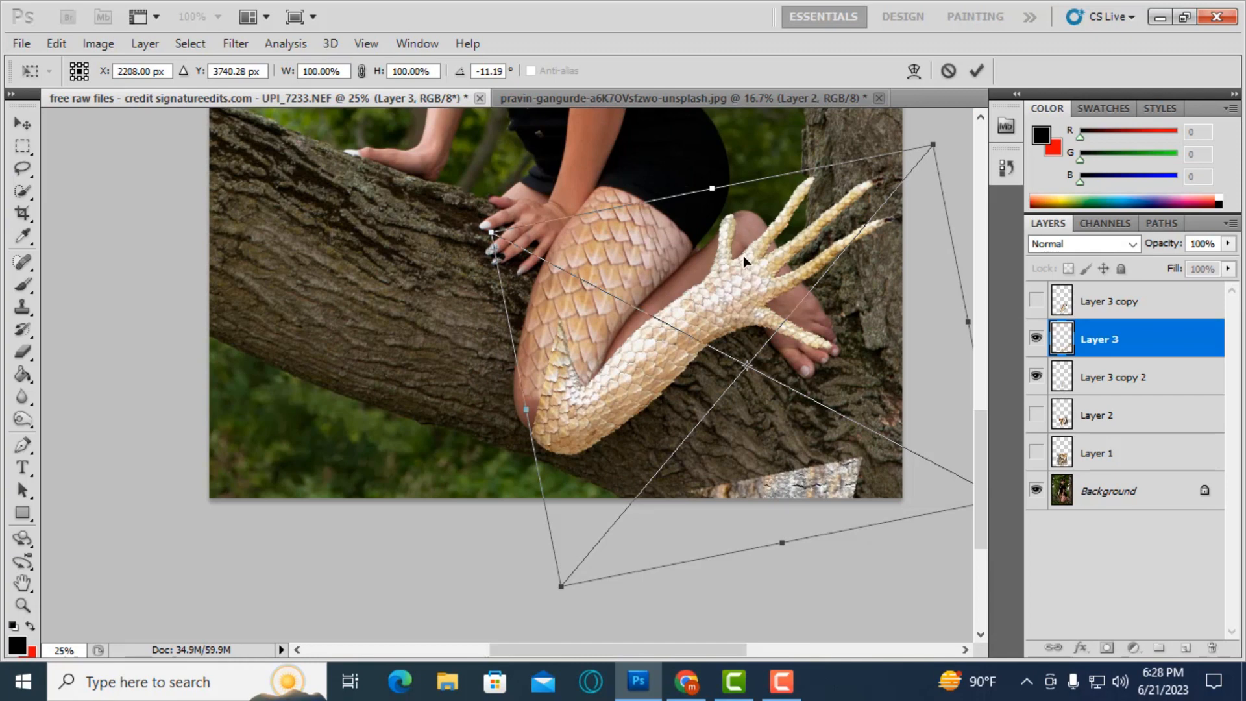
{"action": "key", "text": "Return"}
- Rasterize Layer 3 and delete the leftover piece of bark near the photo's lower edge
{"action": "left_click", "coordinate": [1036, 339]}
{"action": "left_click", "coordinate": [1036, 339]}
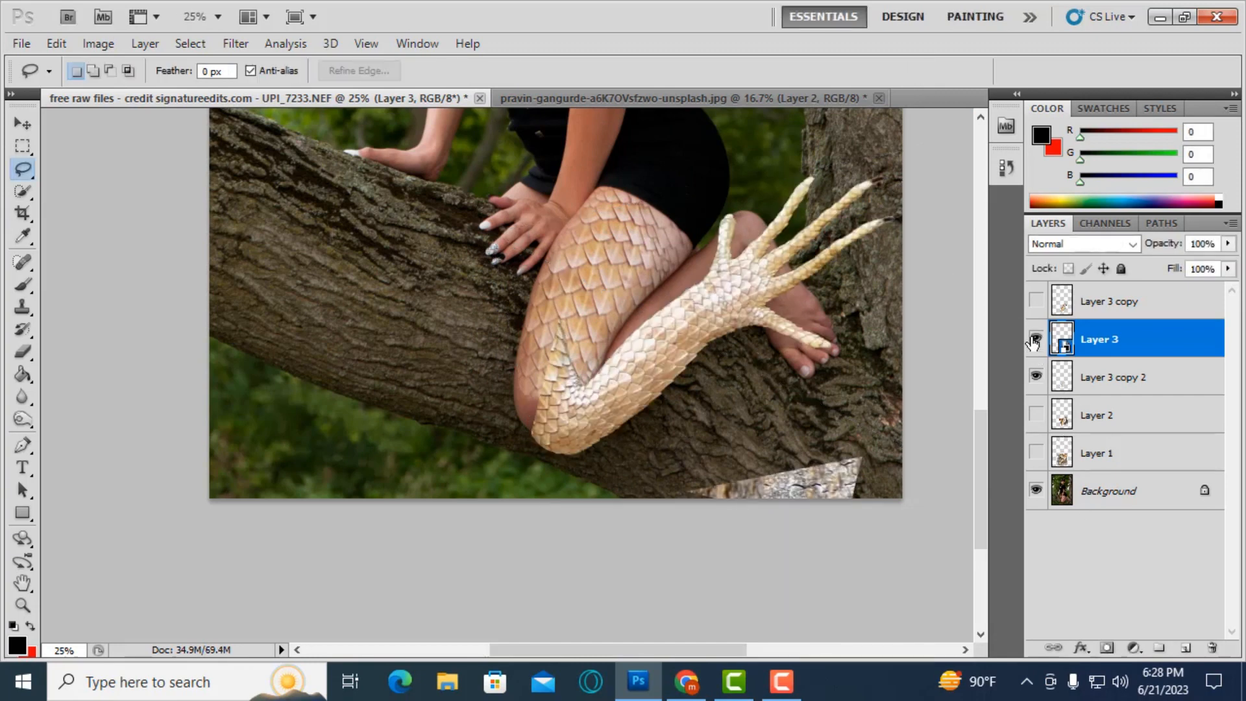
{"action": "key", "text": "ctrl+minus"}
{"action": "right_click", "coordinate": [1107, 340]}
{"action": "left_click", "coordinate": [951, 356]}
{"action": "key", "text": "Delete"}
{"action": "key", "text": "ctrl+d"}
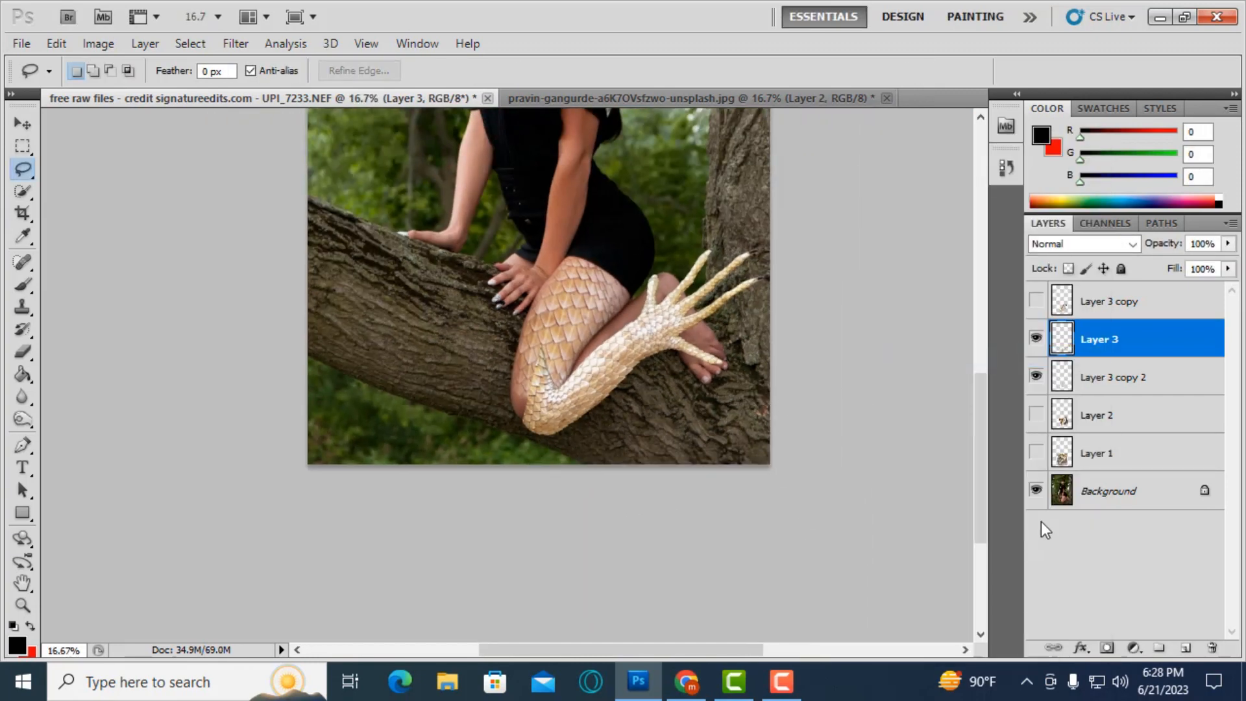
- Duplicate the Background layer and hide Layer 3 to expose the woman's lower leg
{"action": "left_click", "coordinate": [1099, 492]}
{"action": "key", "text": "ctrl+j"}
{"action": "left_click", "coordinate": [1036, 377]}
{"action": "left_click", "coordinate": [1037, 377]}
{"action": "left_click", "coordinate": [1037, 339]}
- Copy a rectangular section of the upright tree trunk to a new layer and convert it to a smart object
{"action": "left_click", "coordinate": [23, 605]}
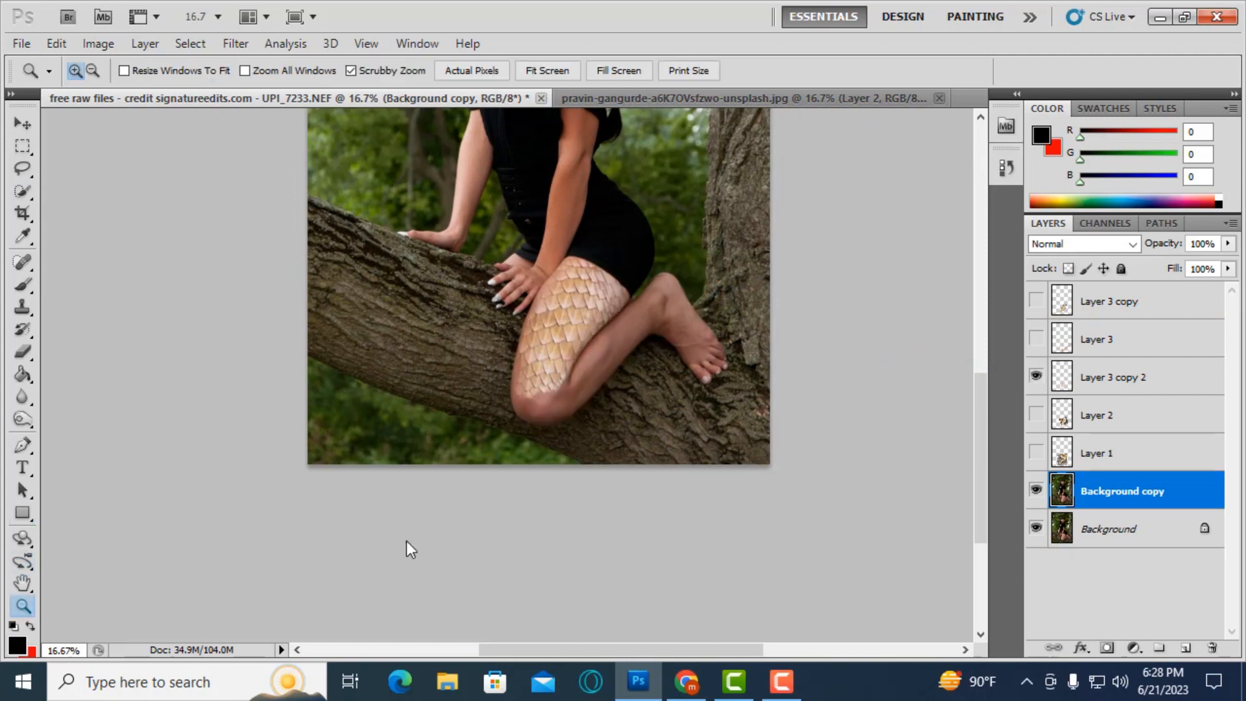
{"action": "left_click", "coordinate": [584, 382]}
{"action": "left_click", "coordinate": [590, 355]}
{"action": "key", "text": "ctrl+minus"}
{"action": "left_click", "coordinate": [23, 147]}
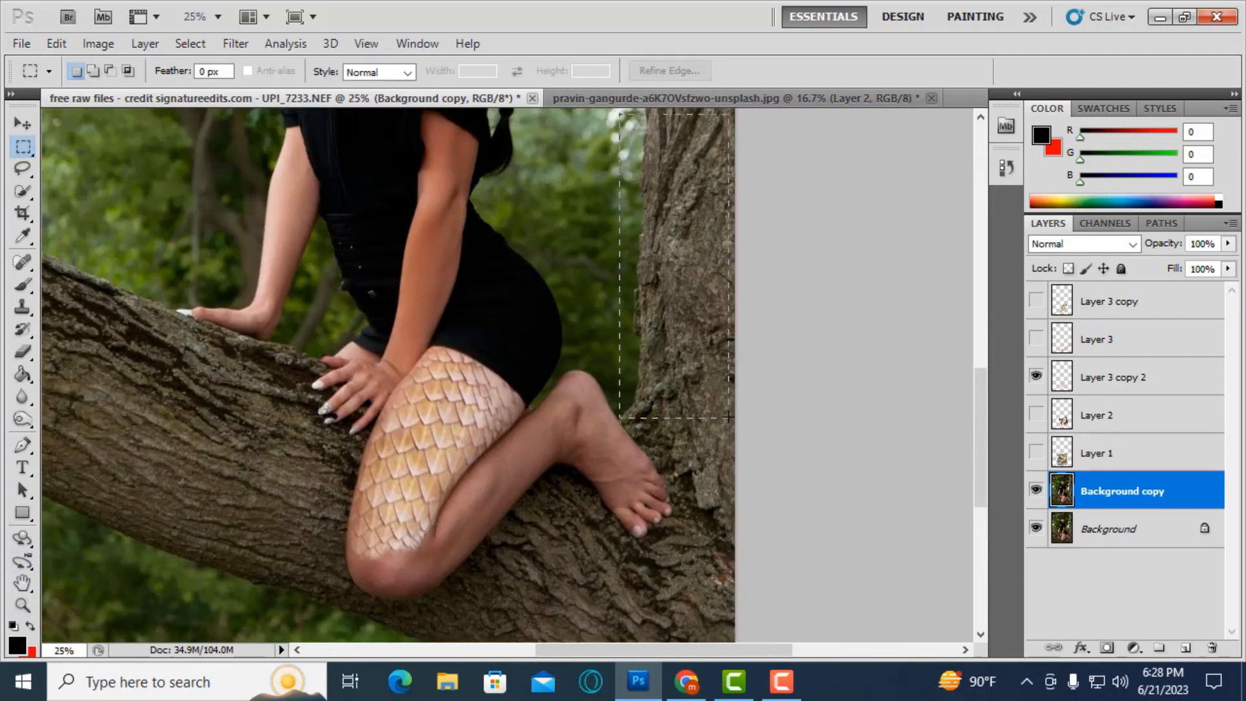
{"action": "key", "text": "ctrl+j"}
{"action": "right_click", "coordinate": [1103, 491]}
{"action": "left_click", "coordinate": [1104, 157]}
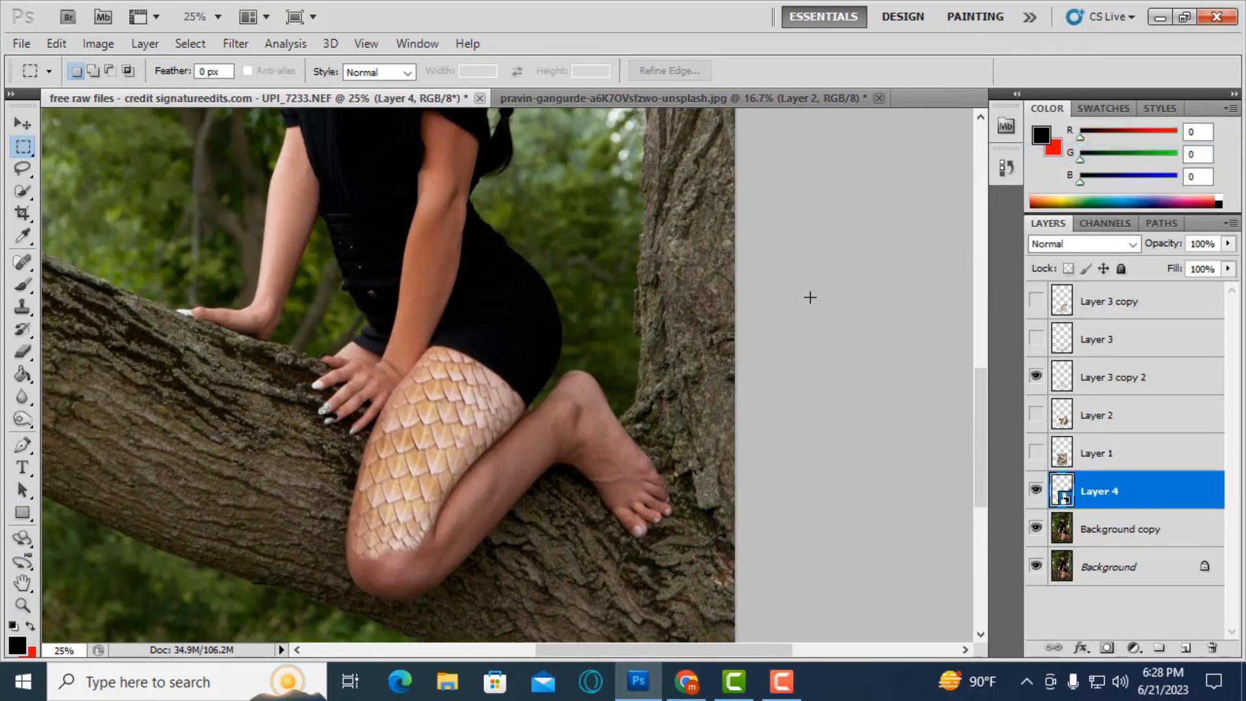
- Rotate the trunk copy to about 95.68° and place it over the woman's lower leg and foot
{"action": "key", "text": "ctrl+t"}
{"action": "left_click_drag", "start_coordinate": [810, 286], "coordinate": [657, 449]}
{"action": "left_click_drag", "start_coordinate": [761, 295], "coordinate": [731, 464]}
{"action": "left_click_drag", "start_coordinate": [899, 527], "coordinate": [896, 537]}
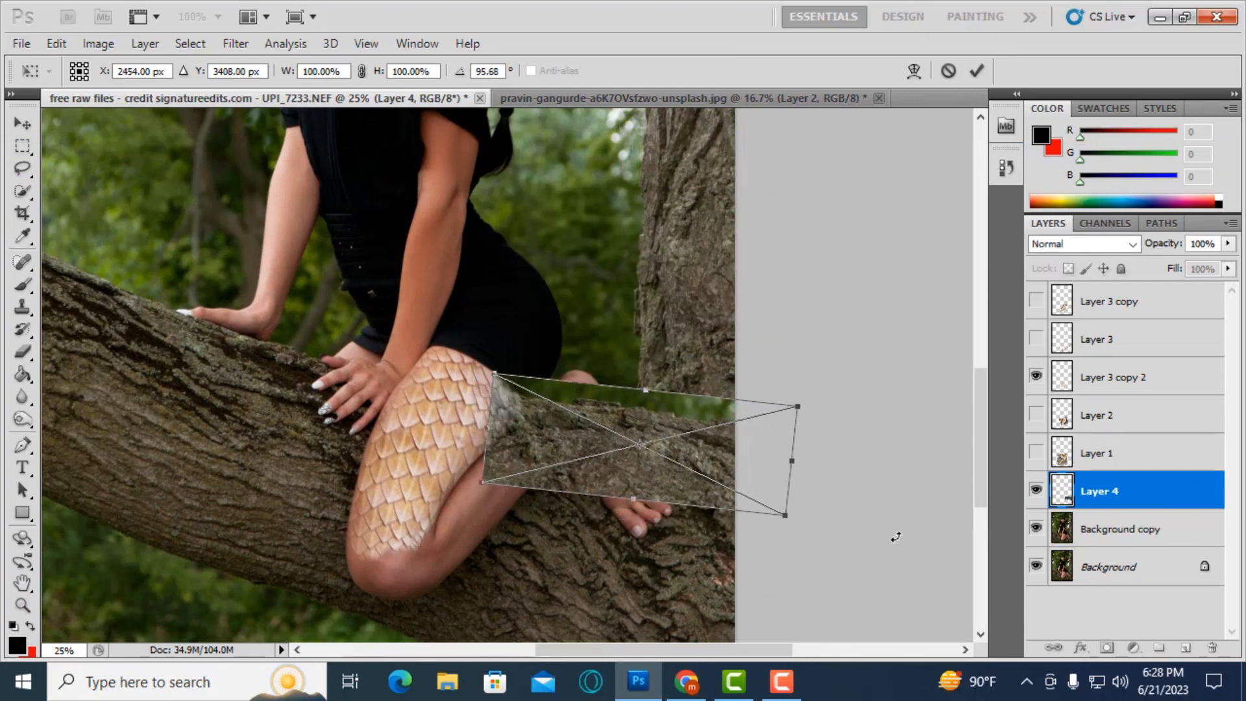
{"action": "key", "text": "Return"}
- Rasterize Layer 4 and toggle its visibility to check how the bark patch covers the leg
{"action": "right_click", "coordinate": [1104, 491]}
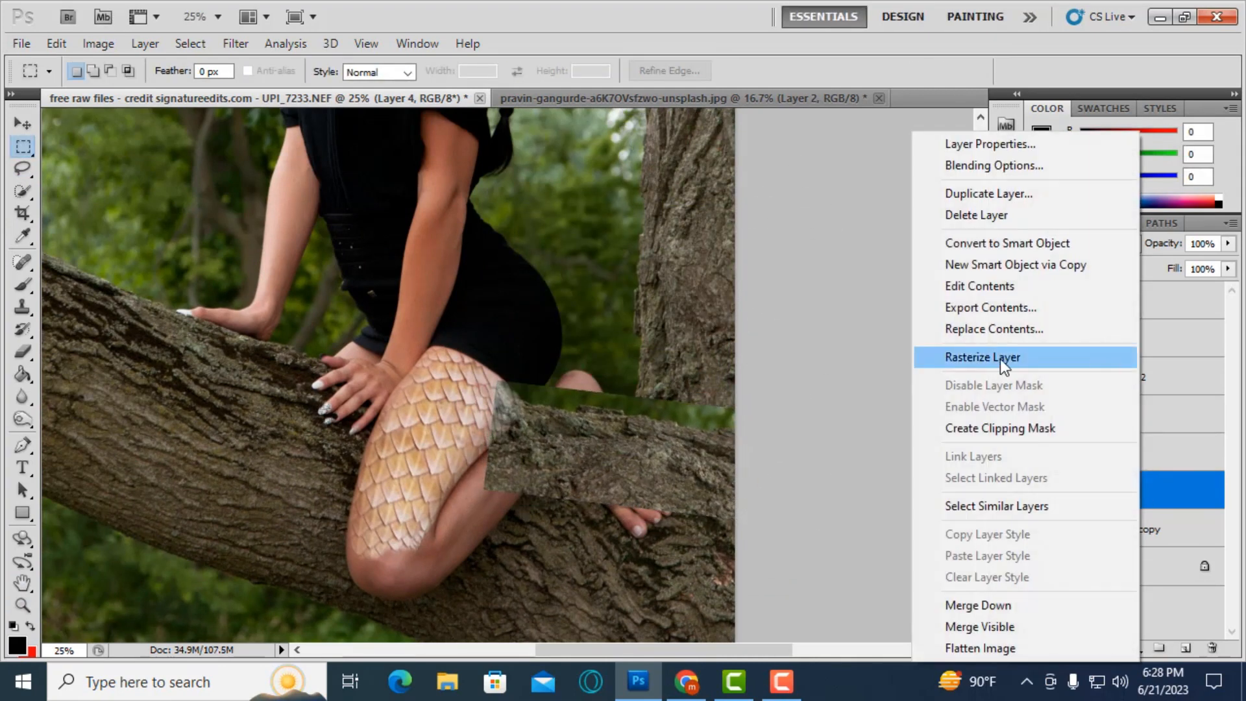
{"action": "left_click", "coordinate": [1000, 361]}
{"action": "key", "text": "ctrl+plus"}
{"action": "left_click", "coordinate": [1037, 492]}
{"action": "left_click", "coordinate": [1037, 492]}
{"action": "scroll", "coordinate": [637, 306], "scroll_direction": "down", "scroll_amount": 1}
- Erase the outer end of the bark patch with a 175 px eraser
{"action": "left_click", "coordinate": [23, 353]}
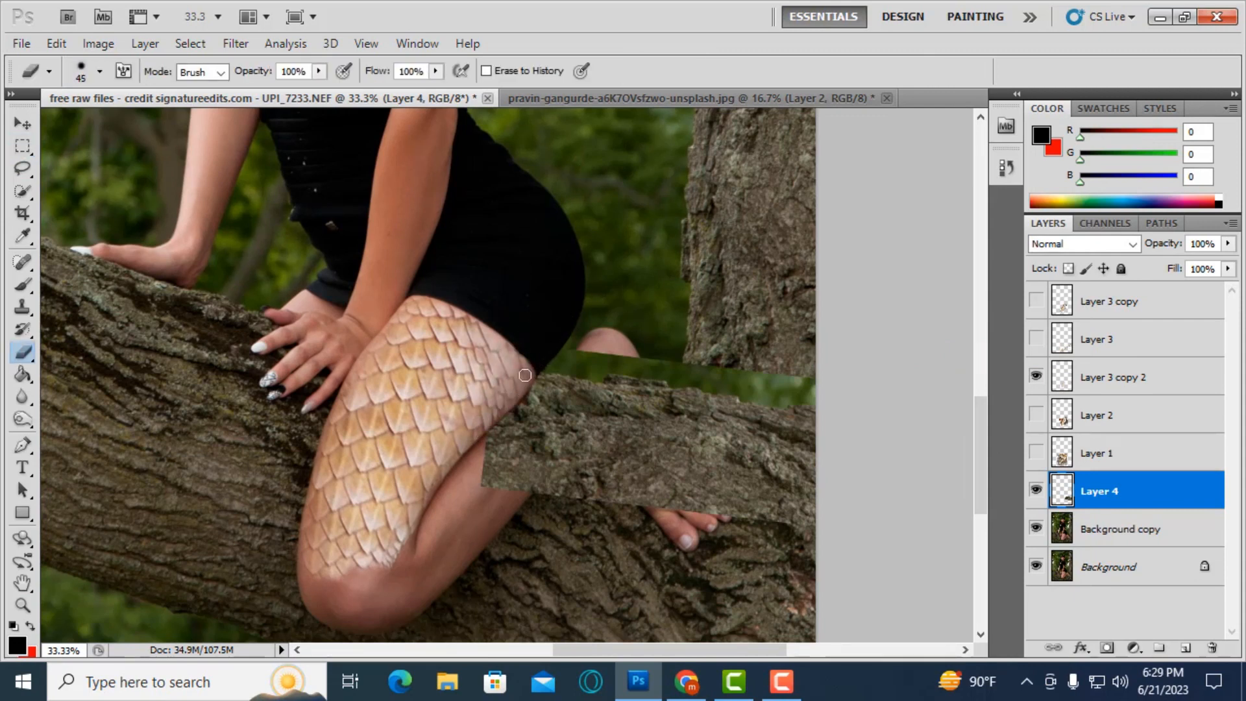
{"action": "left_click", "coordinate": [1037, 492]}
{"action": "left_click", "coordinate": [1036, 491]}
{"action": "key", "text": "bracketright"}
{"action": "key", "text": "bracketright"}
{"action": "scroll", "coordinate": [623, 403], "scroll_direction": "down", "scroll_amount": 2}
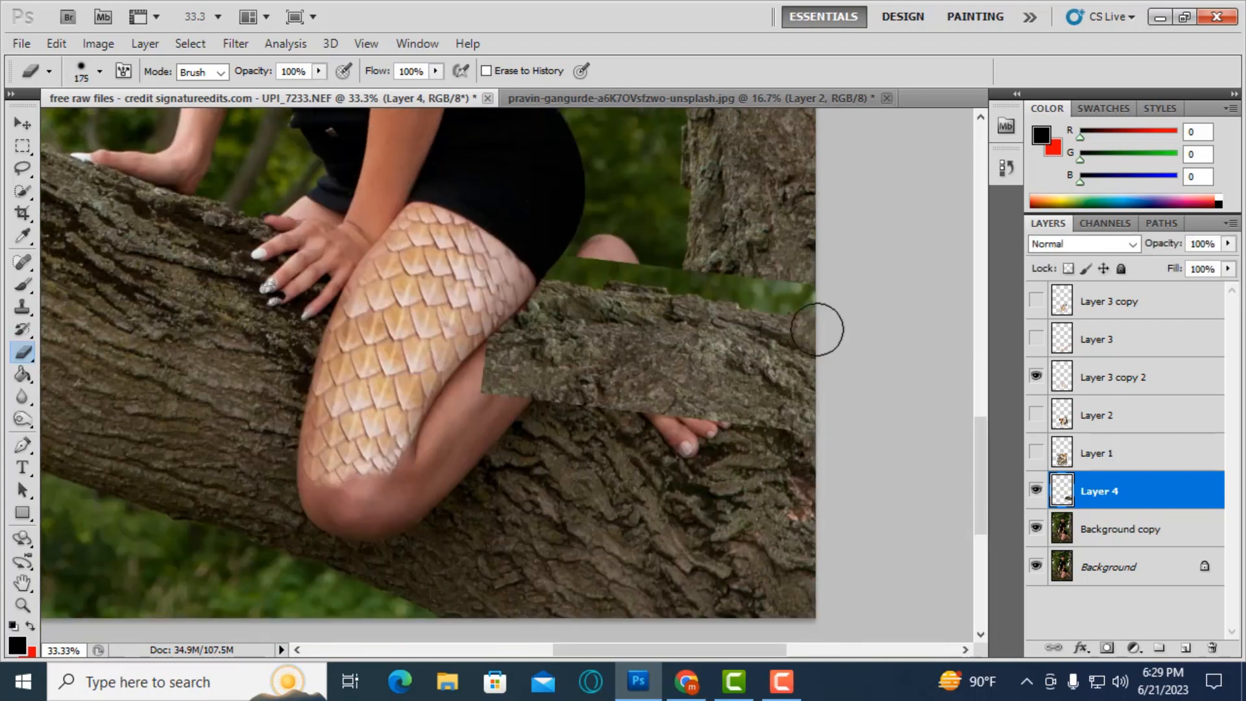
{"action": "left_click_drag", "start_coordinate": [817, 330], "coordinate": [801, 390]}
- Blend the bark patch's outer end into the upright trunk, enlarging the eraser to 400 px
{"action": "key", "text": "bracketright"}
{"action": "key", "text": "bracketright"}
{"action": "key", "text": "bracketright"}
{"action": "left_click_drag", "start_coordinate": [743, 272], "coordinate": [729, 281]}
{"action": "key", "text": "bracketright"}
{"action": "left_click_drag", "start_coordinate": [773, 364], "coordinate": [819, 393]}
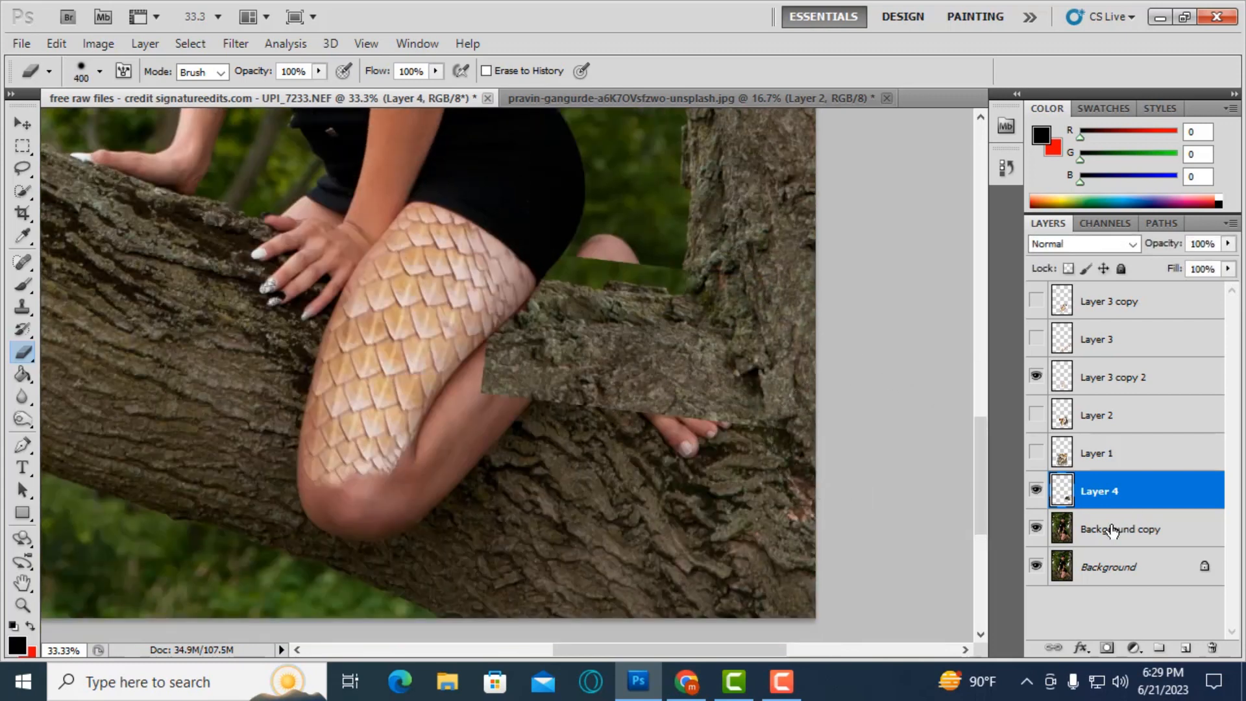
- Merge the bark patch on Layer 4 down into the Background copy layer
{"action": "right_click", "coordinate": [1113, 531]}
{"action": "left_click", "coordinate": [1097, 542]}
- Patch the exposed toes with clean trunk bark and clone foliage over the leftover skin behind the hip
{"action": "scroll", "coordinate": [98, 255], "scroll_direction": "down", "scroll_amount": 1}
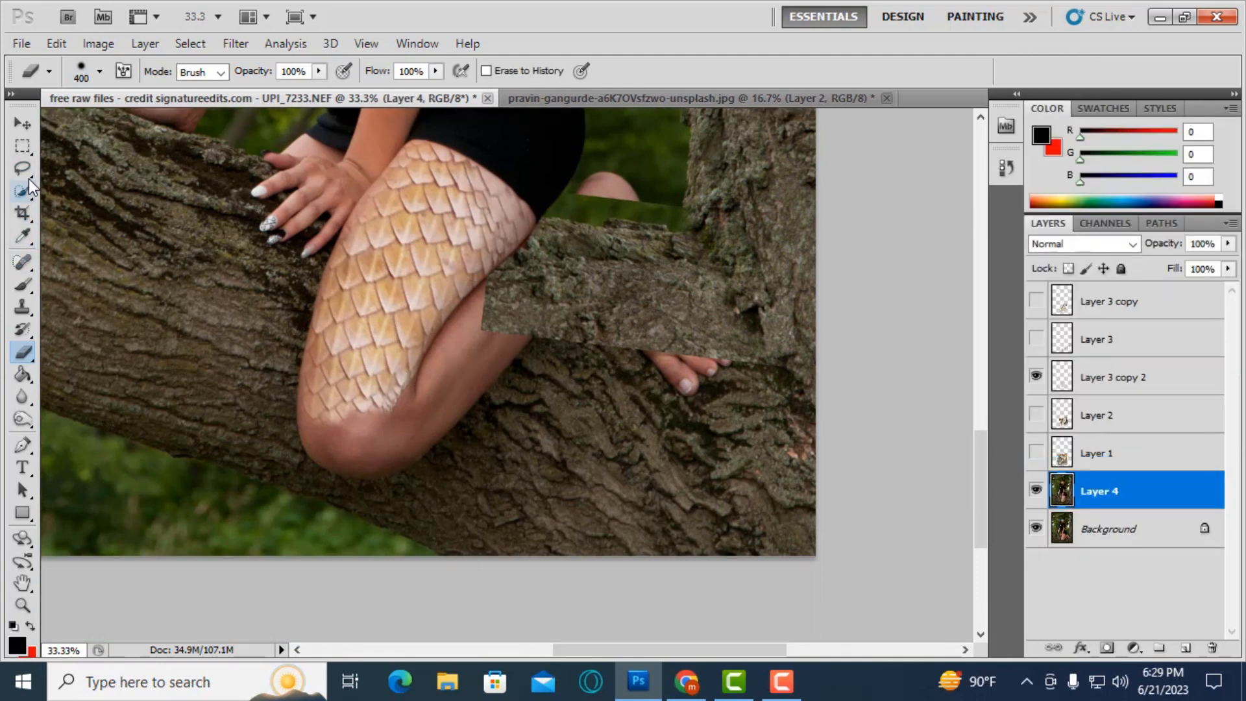
{"action": "left_click", "coordinate": [22, 262]}
{"action": "left_click", "coordinate": [59, 299]}
{"action": "left_click_drag", "start_coordinate": [750, 404], "coordinate": [600, 385]}
{"action": "mouse_move", "coordinate": [682, 357]}
{"action": "left_mouse_down"}
{"action": "mouse_move", "coordinate": [133, 269]}
{"action": "mouse_move", "coordinate": [130, 247]}
{"action": "left_mouse_up"}
{"action": "left_click", "coordinate": [715, 218]}
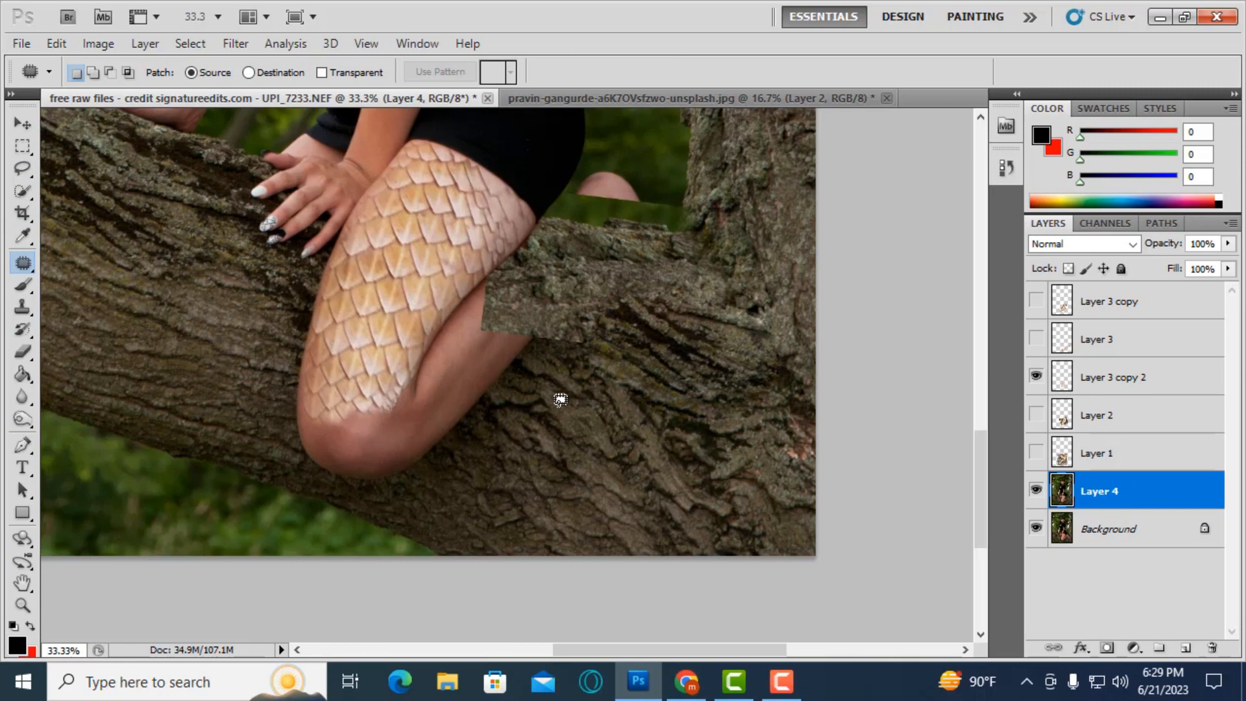
{"action": "scroll", "coordinate": [560, 400], "scroll_direction": "up", "scroll_amount": 2}
{"action": "key", "text": "s"}
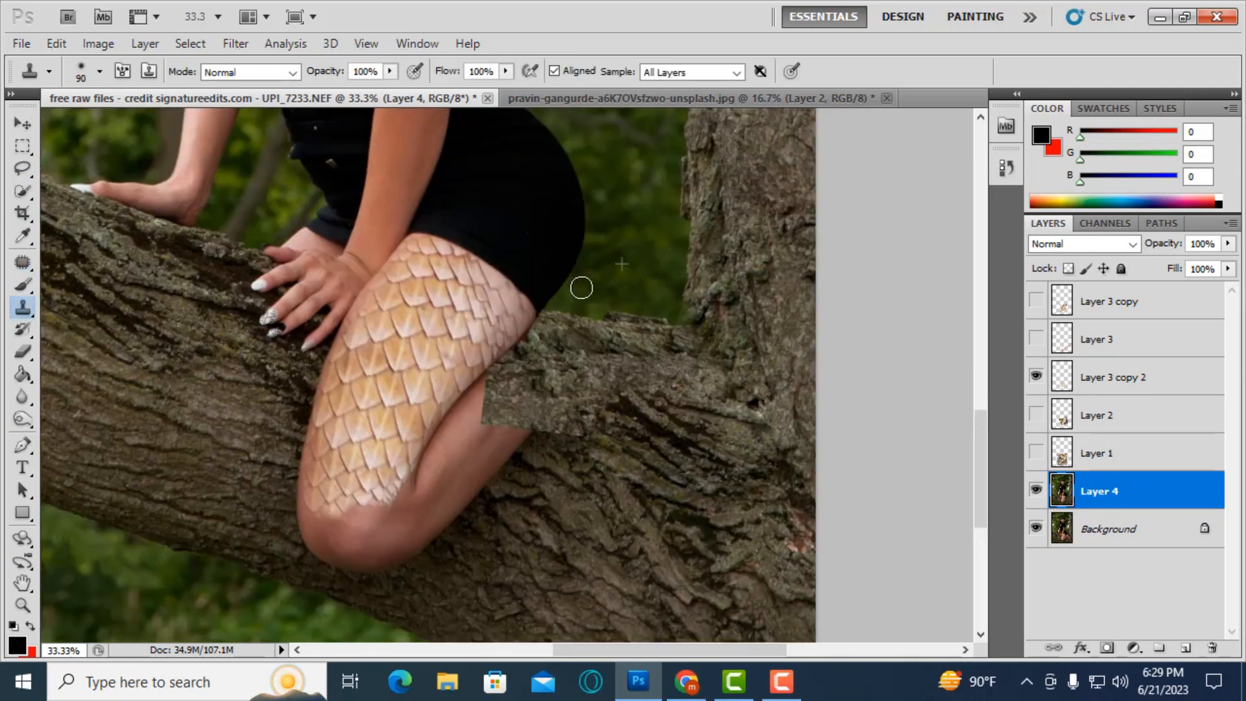
- Show the clawed foreleg on Layer 3 and convert it to a smart object
{"action": "left_click", "coordinate": [1036, 339]}
{"action": "left_click", "coordinate": [1036, 339]}
{"action": "left_click", "coordinate": [1036, 338]}
{"action": "left_click", "coordinate": [1037, 338]}
{"action": "left_click", "coordinate": [1036, 339]}
{"action": "right_click", "coordinate": [1129, 341]}
{"action": "left_click", "coordinate": [993, 331]}
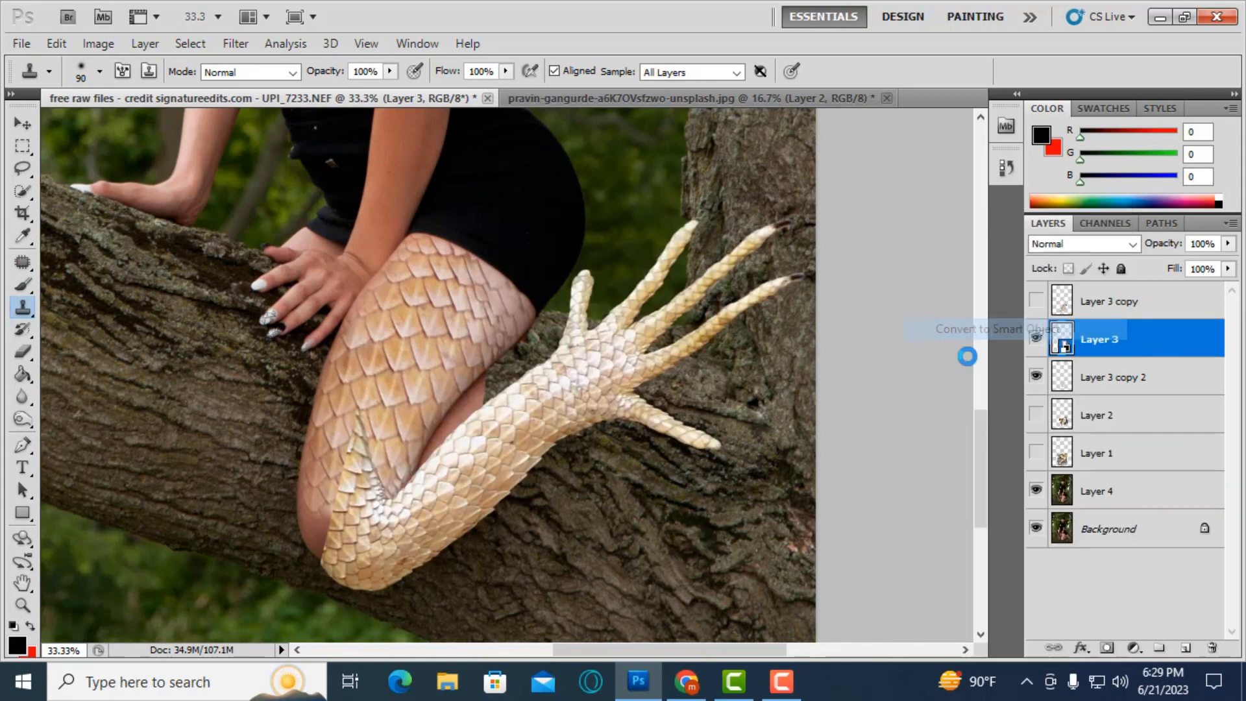
- Transform the clawed foreleg so that it tilts downward and its elbow covers the woman's knee
{"action": "key", "text": "ctrl+t"}
{"action": "left_click_drag", "start_coordinate": [569, 527], "coordinate": [532, 508]}
{"action": "left_click_drag", "start_coordinate": [208, 390], "coordinate": [204, 281]}
{"action": "left_click_drag", "start_coordinate": [379, 365], "coordinate": [428, 428]}
{"action": "key", "text": "Return"}
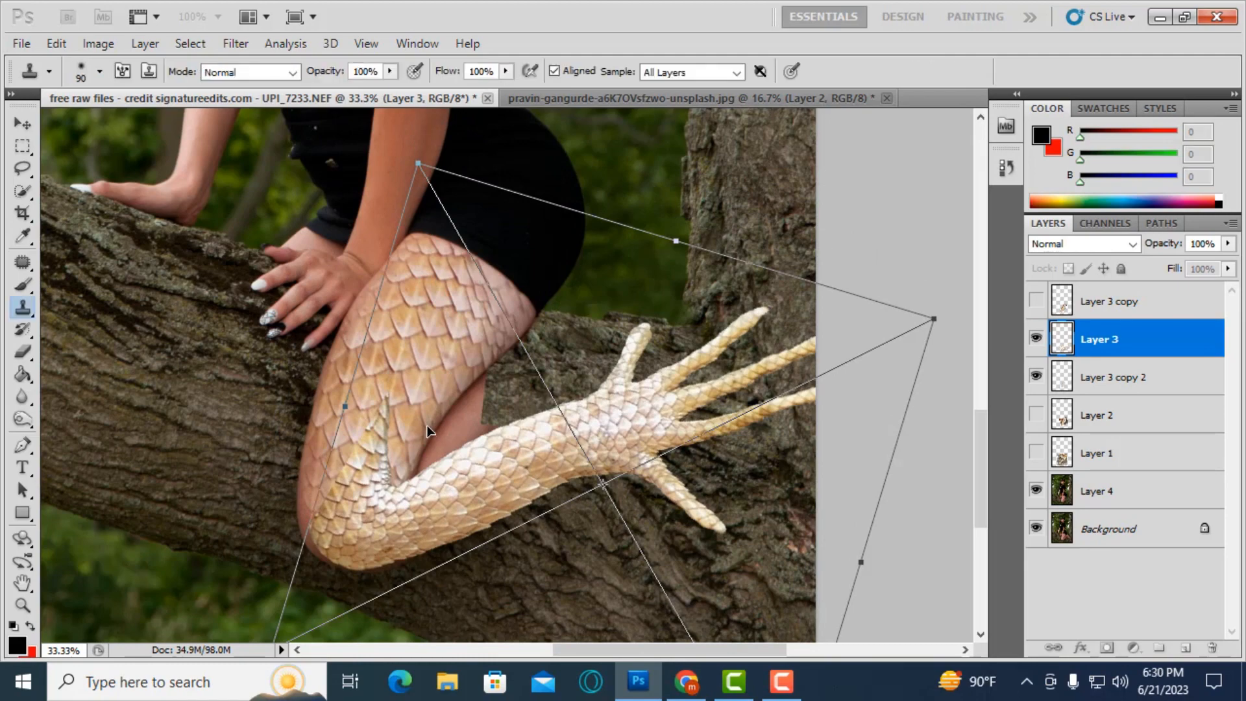
- Hide the clawed foreleg on Layer 3 and add a new empty layer above Layer 4
{"action": "key", "text": "ctrl+minus"}
{"action": "key", "text": "ctrl+minus"}
{"action": "key", "text": "ctrl+plus"}
{"action": "key", "text": "ctrl+plus"}
{"action": "left_click", "coordinate": [1037, 338]}
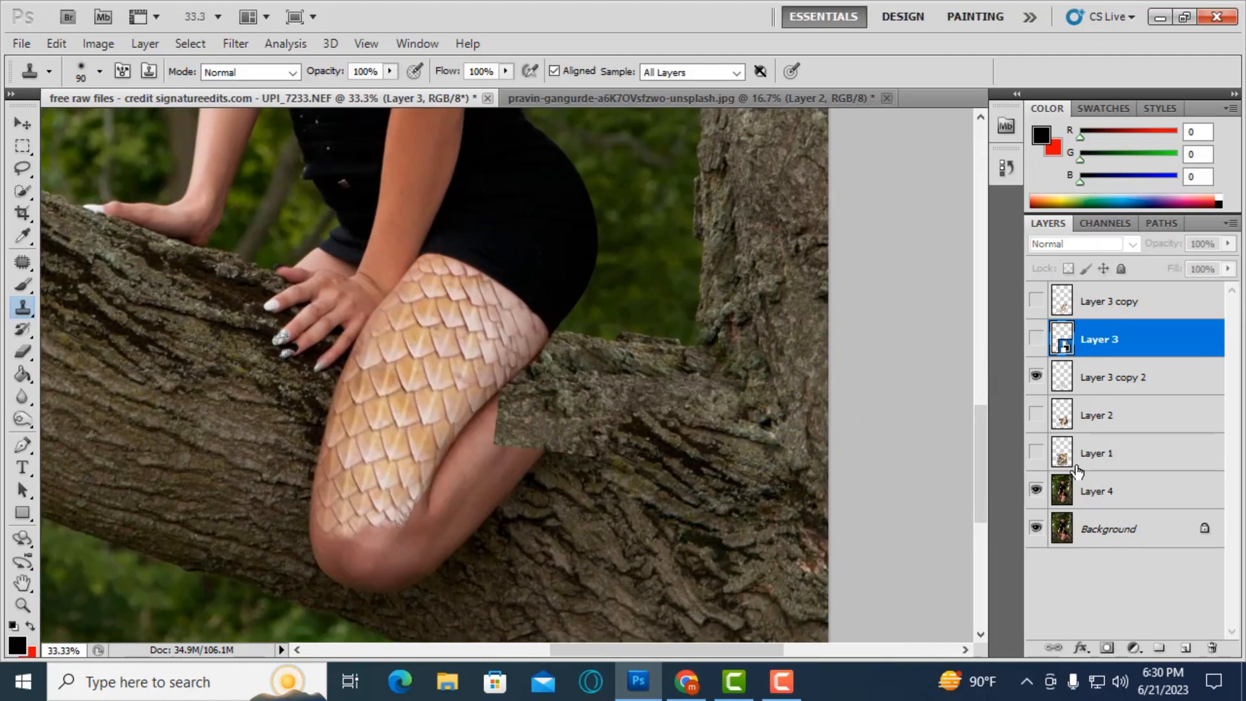
{"action": "left_click", "coordinate": [1104, 491]}
{"action": "key", "text": "ctrl+plus"}
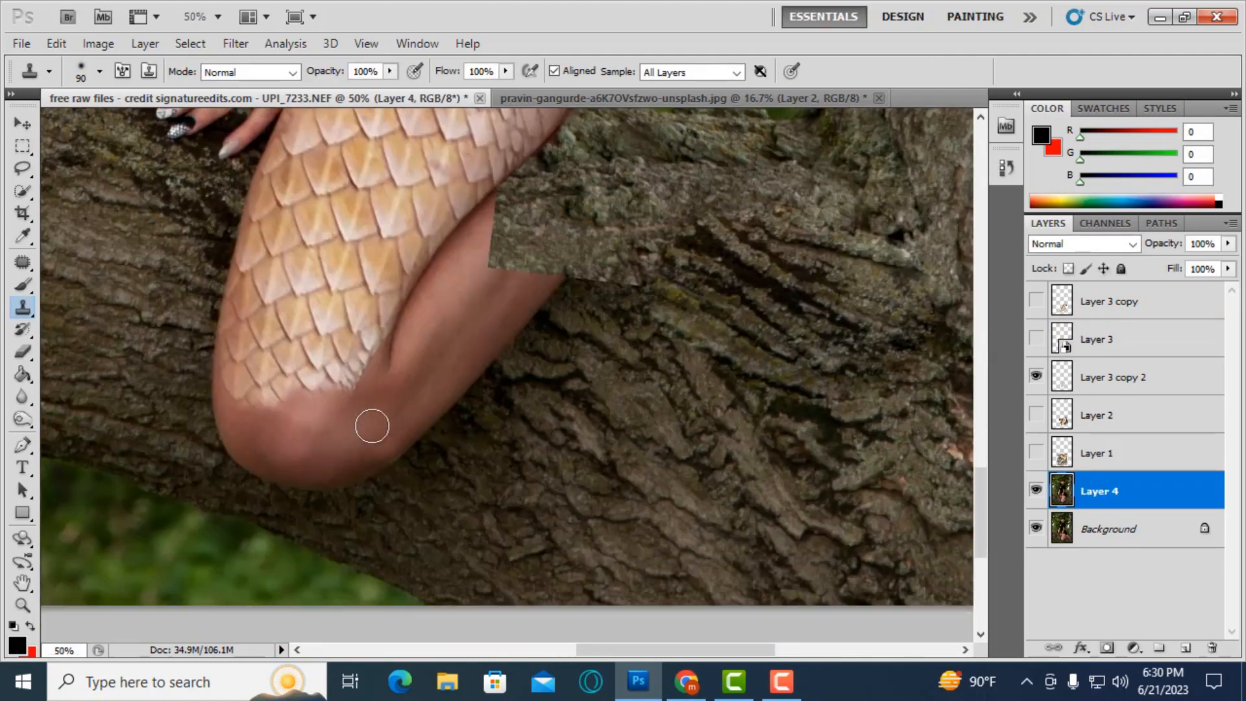
{"action": "left_click", "coordinate": [1189, 651]}
- Clone trunk bark over the woman's calf beside the bark patch, reducing the Clone Stamp brush to 150 px
{"action": "key", "text": "bracketright"}
{"action": "key", "text": "bracketright"}
{"action": "key", "text": "bracketright"}
{"action": "key", "text": "bracketright"}
{"action": "key", "text": "bracketright"}
{"action": "key", "text": "bracketright"}
{"action": "key", "text": "bracketright"}
{"action": "left_click", "coordinate": [768, 362], "text": "alt"}
{"action": "key", "text": "bracketleft"}
{"action": "left_click", "coordinate": [513, 316]}
{"action": "key", "text": "bracketleft"}
{"action": "key", "text": "bracketleft"}
{"action": "key", "text": "bracketleft"}
{"action": "left_click", "coordinate": [548, 245]}
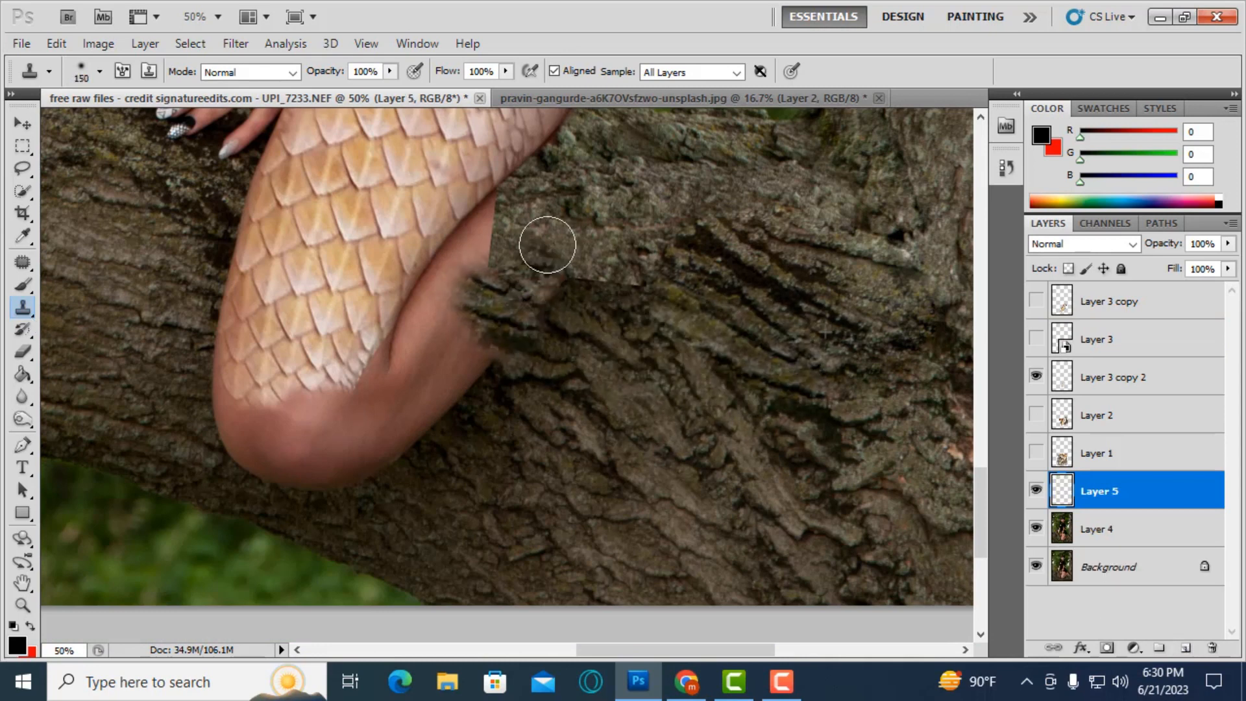
{"action": "left_click_drag", "start_coordinate": [547, 244], "coordinate": [453, 305]}
- Clone bark along the back of the scaled thigh and over the remaining calf with smaller brushes, including 80 px
{"action": "key", "text": "bracketleft"}
{"action": "left_click_drag", "start_coordinate": [627, 282], "coordinate": [565, 283]}
{"action": "key", "text": "bracketleft"}
{"action": "key", "text": "bracketleft"}
{"action": "key", "text": "bracketleft"}
{"action": "mouse_move", "coordinate": [512, 233]}
{"action": "left_mouse_down"}
{"action": "mouse_move", "coordinate": [495, 217]}
{"action": "mouse_move", "coordinate": [458, 352]}
{"action": "left_mouse_up"}
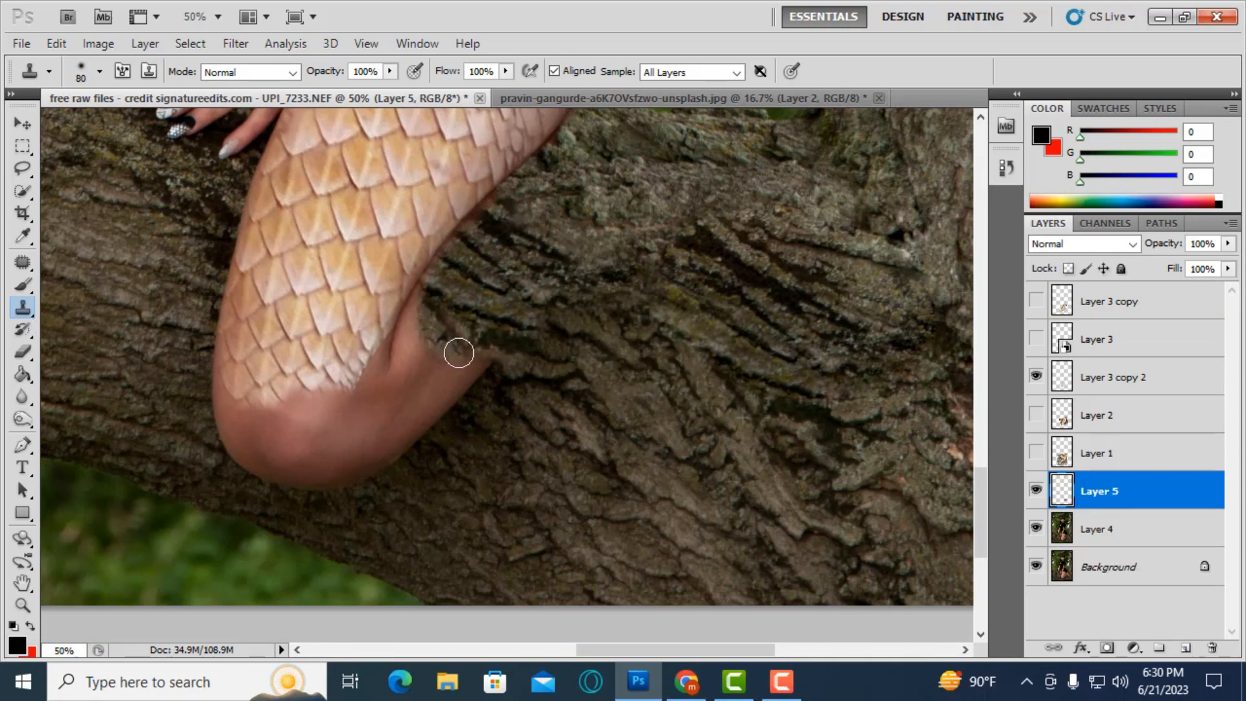
{"action": "key", "text": "bracketleft"}
{"action": "key", "text": "bracketleft"}
{"action": "key", "text": "bracketleft"}
{"action": "mouse_move", "coordinate": [450, 398]}
{"action": "left_mouse_down"}
{"action": "mouse_move", "coordinate": [434, 283]}
{"action": "mouse_move", "coordinate": [433, 430]}
{"action": "left_mouse_up"}
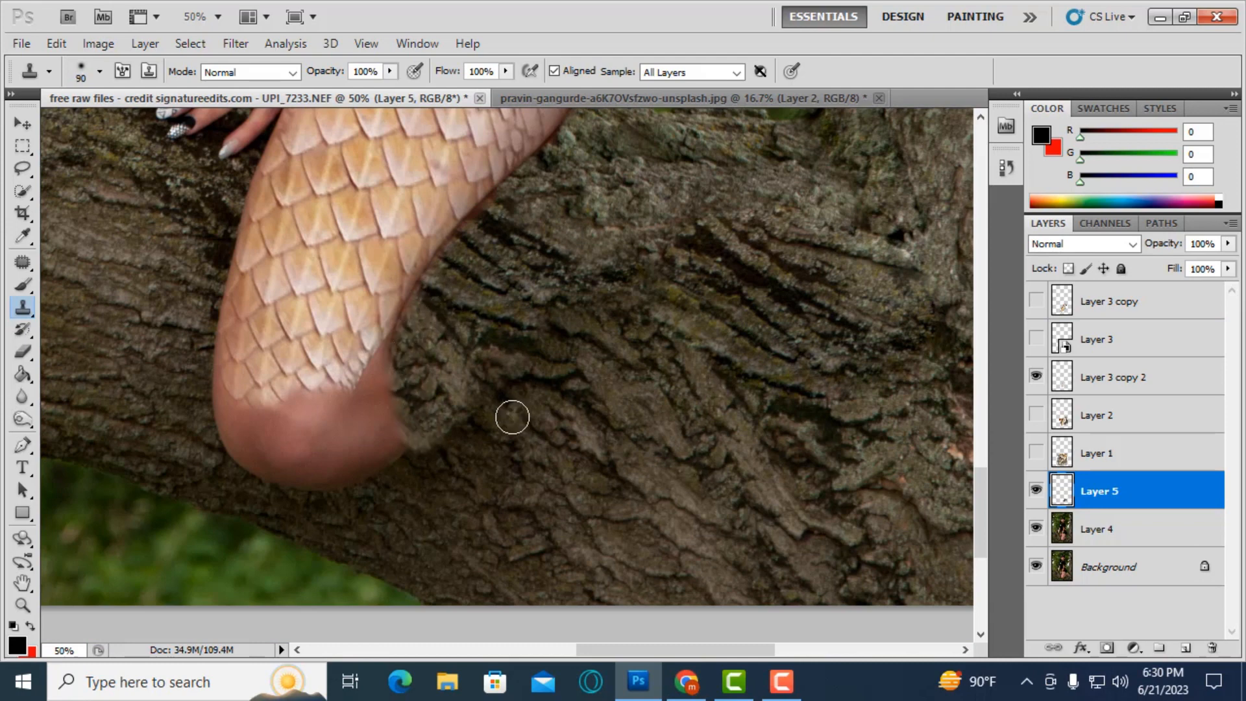
- Adjust the Clone Stamp brush hardness and clone bark over the remaining skin at the inner edge of the knee
{"action": "key", "text": "bracketright"}
{"action": "key", "text": "bracketright"}
{"action": "key", "text": "bracketright"}
{"action": "key", "text": "bracketright"}
{"action": "key", "text": "bracketright"}
{"action": "key", "text": "bracketright"}
{"action": "right_click", "coordinate": [572, 356]}
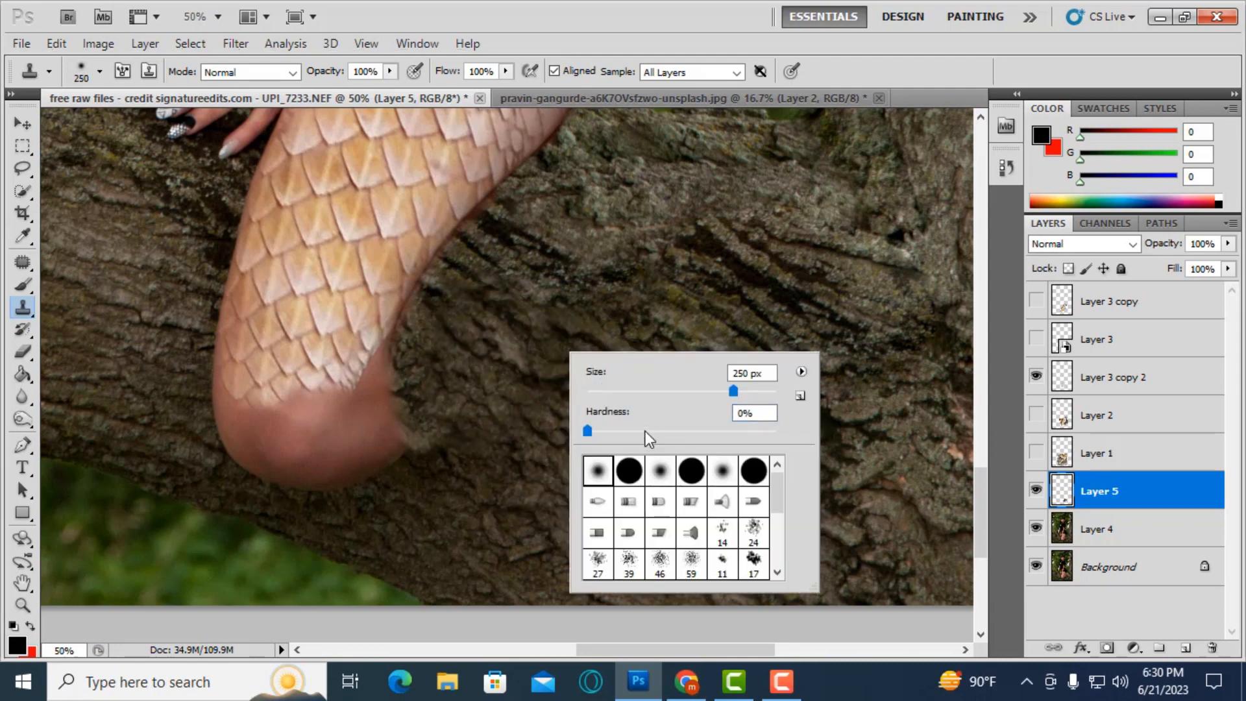
{"action": "left_click", "coordinate": [646, 431]}
{"action": "left_click", "coordinate": [668, 21]}
{"action": "key", "text": "bracketleft"}
{"action": "key", "text": "bracketleft"}
{"action": "key", "text": "bracketleft"}
{"action": "key", "text": "bracketleft"}
{"action": "key", "text": "bracketleft"}
{"action": "mouse_move", "coordinate": [425, 415]}
{"action": "left_mouse_down"}
{"action": "mouse_move", "coordinate": [401, 446]}
{"action": "mouse_move", "coordinate": [368, 381]}
{"action": "mouse_move", "coordinate": [417, 356]}
{"action": "left_mouse_up"}
- Trim the bare inner side of the knee with cloned bark, using an 80 px brush
{"action": "key", "text": "bracketright"}
{"action": "key", "text": "bracketright"}
{"action": "scroll", "coordinate": [431, 353], "scroll_direction": "down", "scroll_amount": 3}
{"action": "key", "text": "bracketleft"}
{"action": "key", "text": "bracketleft"}
{"action": "key", "text": "bracketleft"}
{"action": "key", "text": "bracketleft"}
{"action": "left_click_drag", "start_coordinate": [409, 295], "coordinate": [380, 311]}
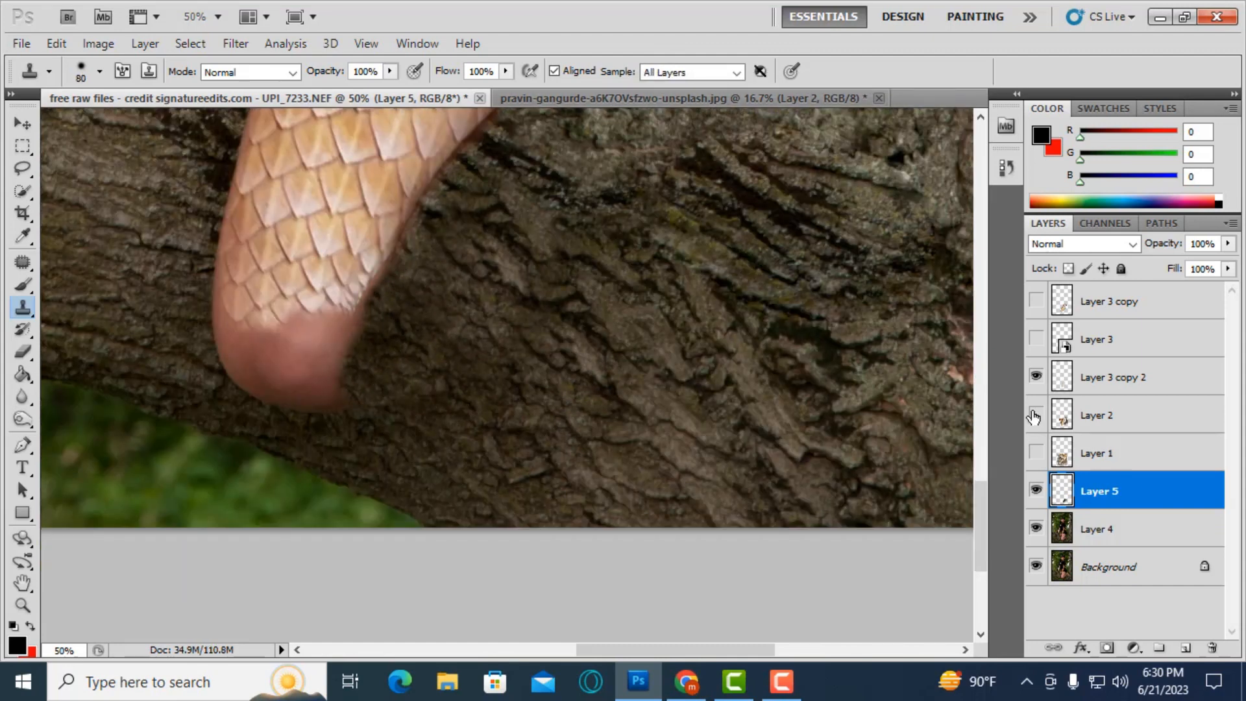
- Toggle the visibility of Layer 2 and Layer 3 to check how the foreleg covers the cloned area
{"action": "left_click", "coordinate": [1037, 414]}
{"action": "key", "text": "ctrl+minus"}
{"action": "key", "text": "ctrl+minus"}
{"action": "left_click", "coordinate": [1037, 410]}
{"action": "left_click", "coordinate": [1038, 337]}
{"action": "left_click", "coordinate": [1038, 338]}
{"action": "left_click", "coordinate": [1037, 337]}
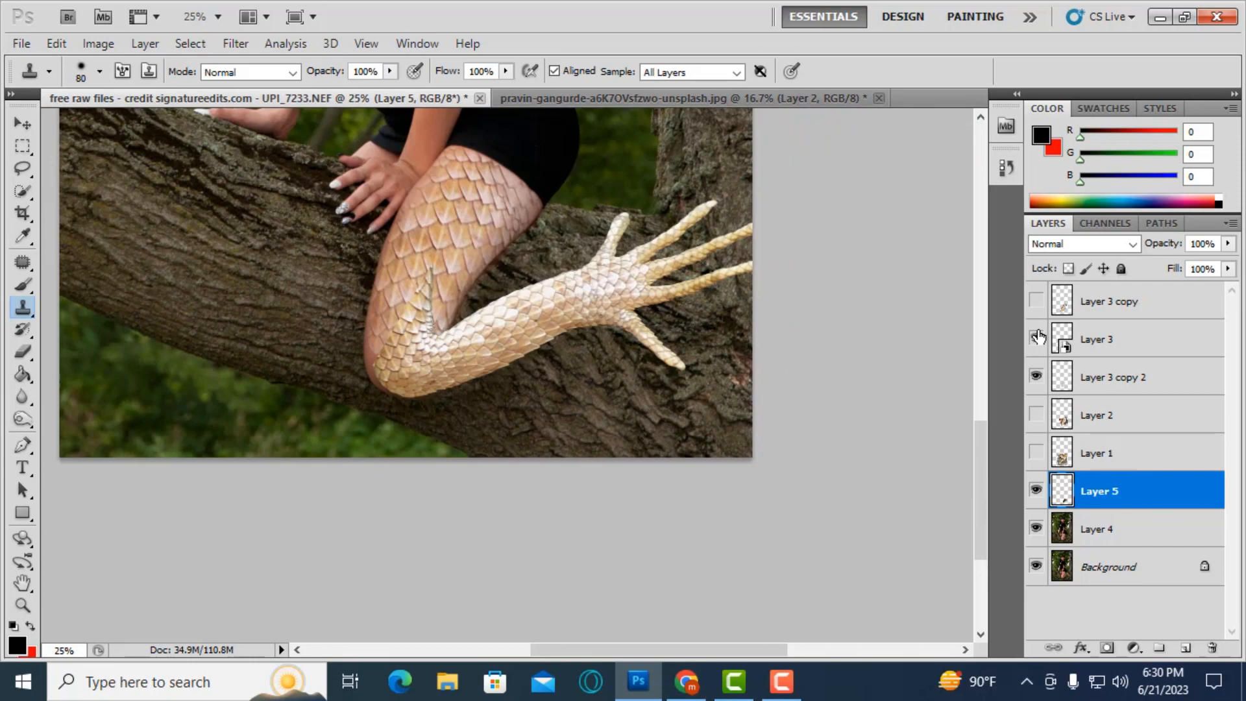
{"action": "key", "text": "ctrl+minus"}
{"action": "key", "text": "ctrl+plus"}
{"action": "key", "text": "ctrl+plus"}
{"action": "left_click", "coordinate": [1038, 338]}
- Clean up the thigh's underside edge by cloning bark with 15 px and 20 px brushes
{"action": "scroll", "coordinate": [885, 456], "scroll_direction": "up", "scroll_amount": 3}
{"action": "key", "text": "ctrl+plus"}
{"action": "scroll", "coordinate": [773, 432], "scroll_direction": "up", "scroll_amount": 2}
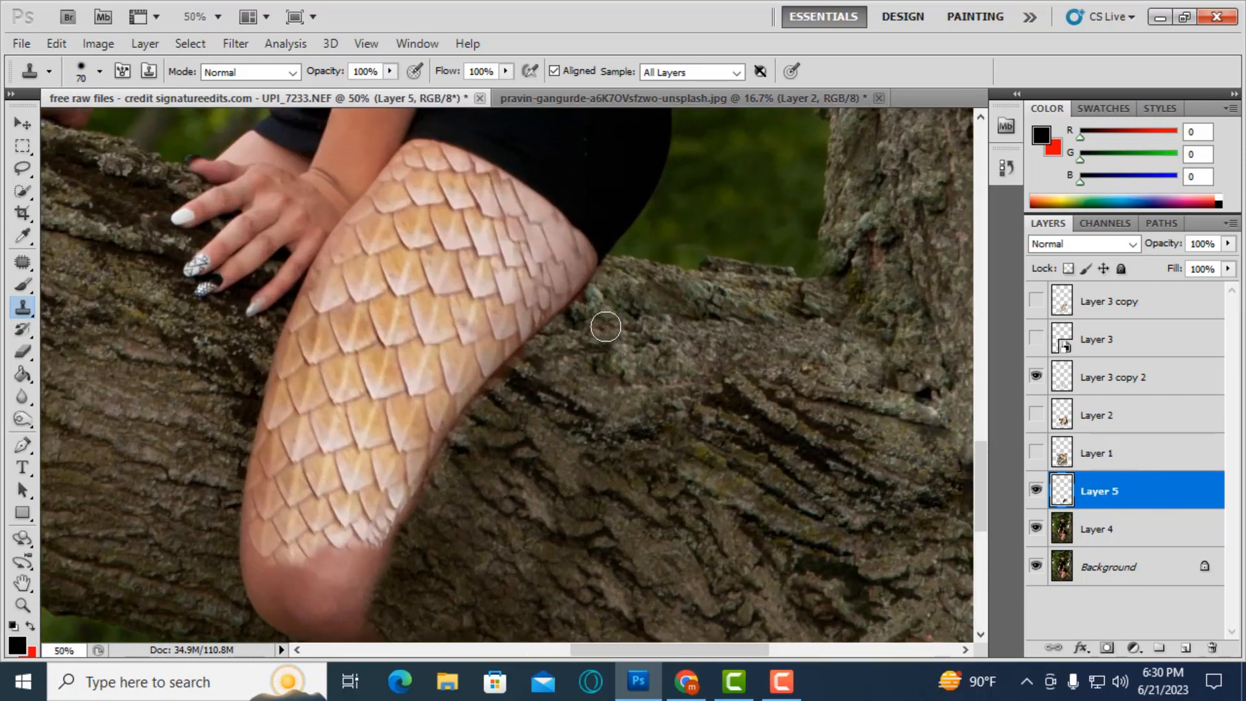
{"action": "key", "text": "ctrl+plus"}
{"action": "key", "text": "bracketleft"}
{"action": "key", "text": "bracketleft"}
{"action": "key", "text": "bracketleft"}
{"action": "key", "text": "bracketleft"}
{"action": "key", "text": "bracketleft"}
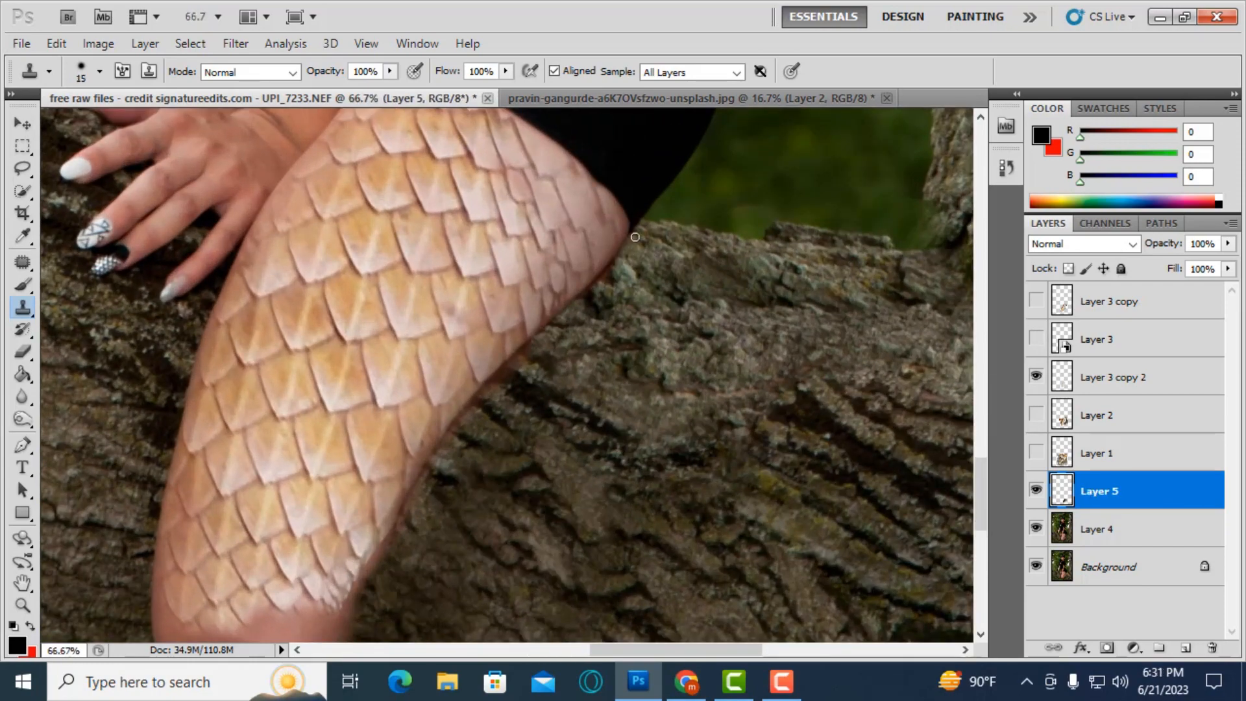
{"action": "key", "text": "bracketright"}
{"action": "scroll", "coordinate": [529, 347], "scroll_direction": "down", "scroll_amount": 2}
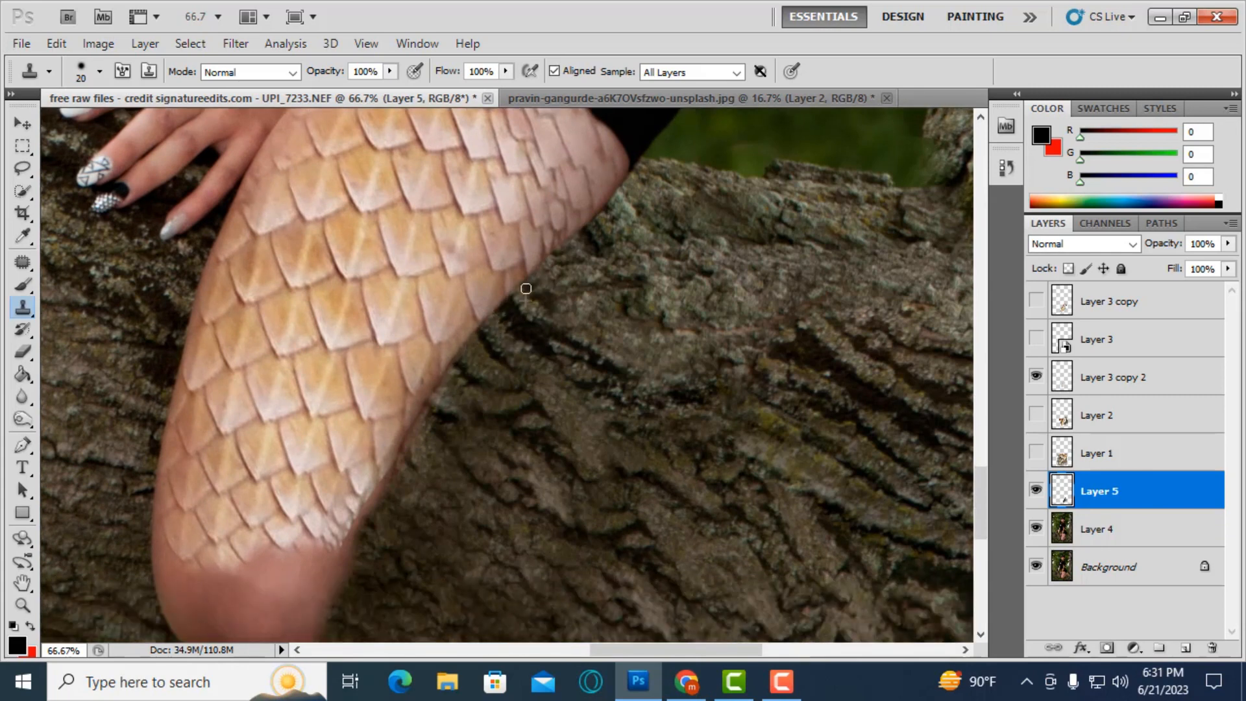
{"action": "scroll", "coordinate": [551, 301], "scroll_direction": "down", "scroll_amount": 3}
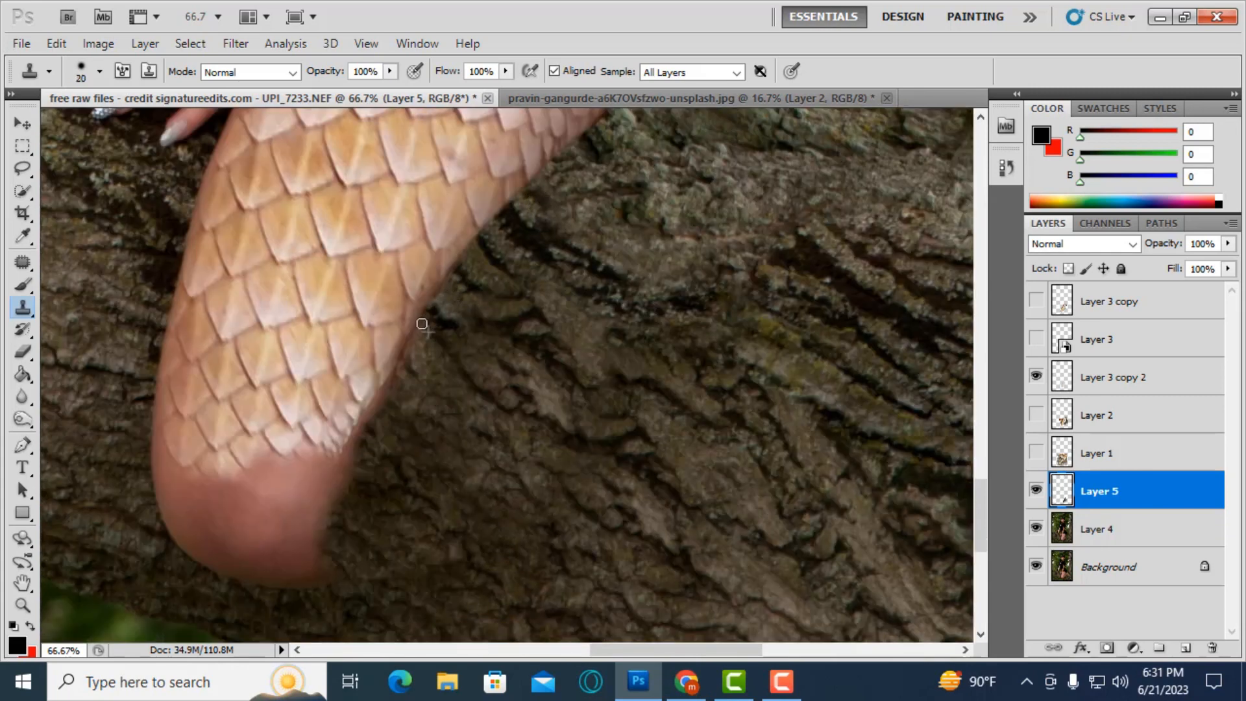
- Show the clawed foreleg on Layer 3 again and rasterize that layer
{"action": "key", "text": "ctrl+minus"}
{"action": "key", "text": "ctrl+minus"}
{"action": "key", "text": "ctrl+minus"}
{"action": "key", "text": "ctrl+minus"}
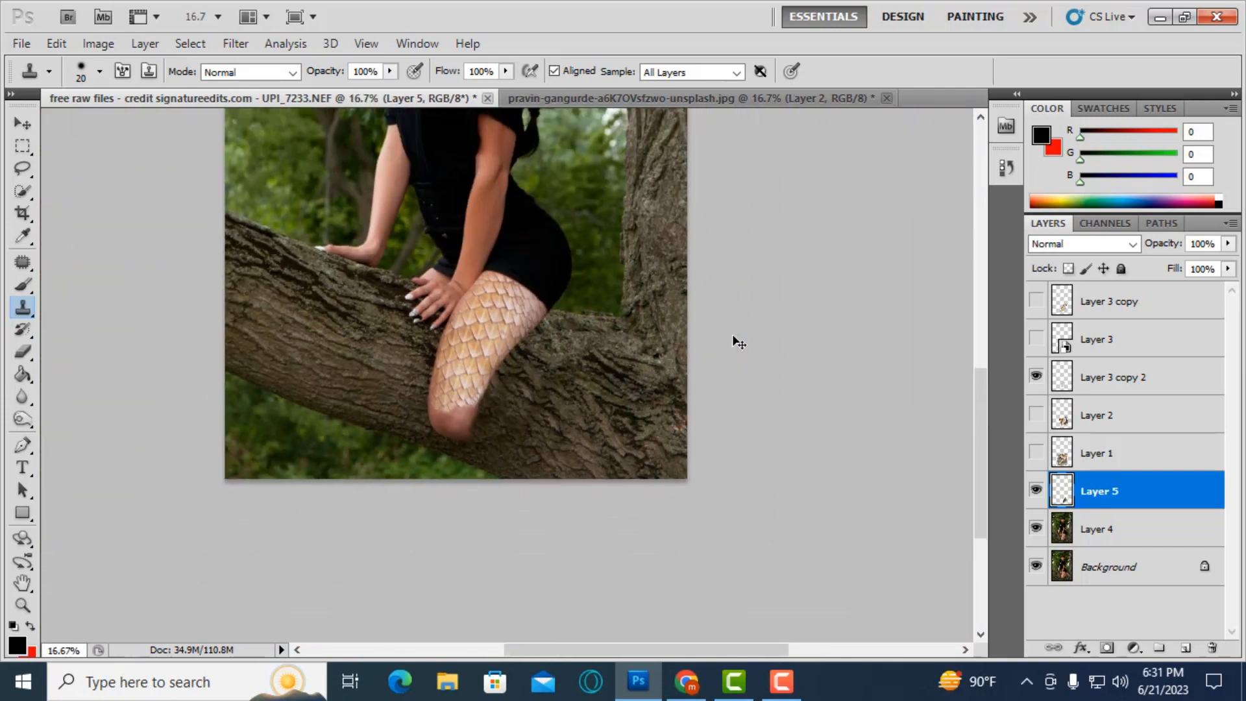
{"action": "key", "text": "ctrl+plus"}
{"action": "key", "text": "ctrl+plus"}
{"action": "left_click", "coordinate": [1037, 339]}
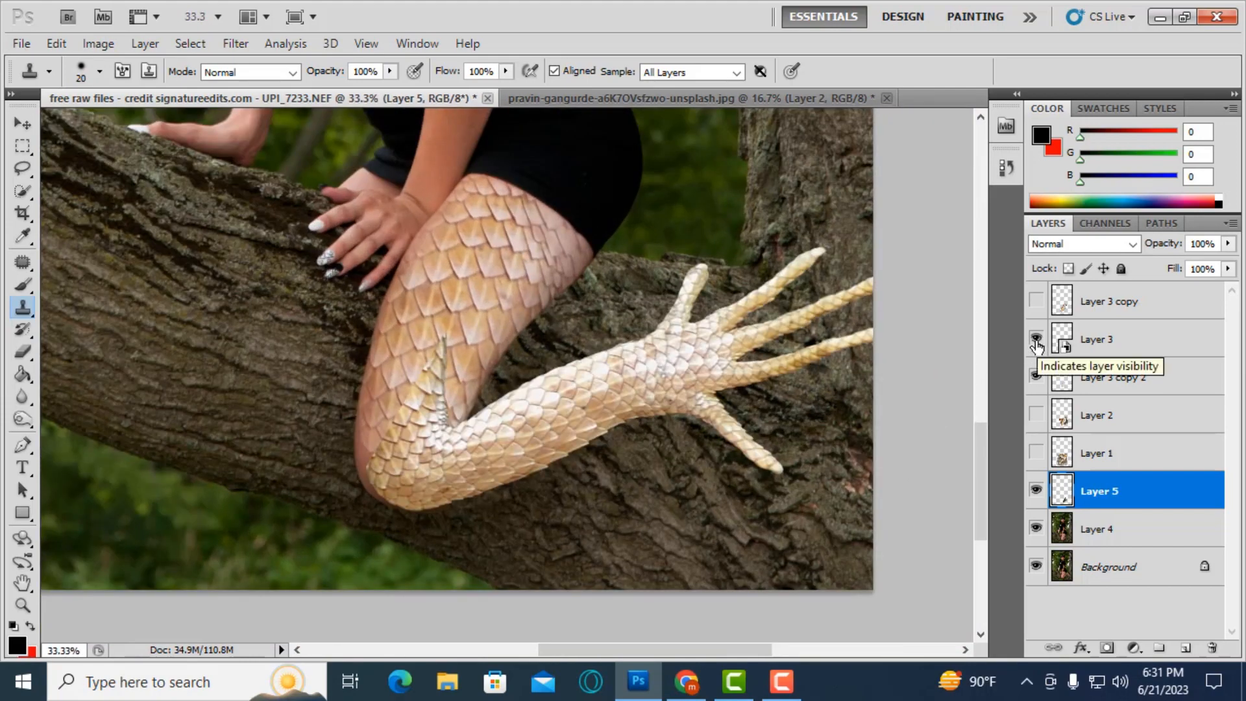
{"action": "left_click", "coordinate": [1068, 339]}
{"action": "key", "text": "v"}
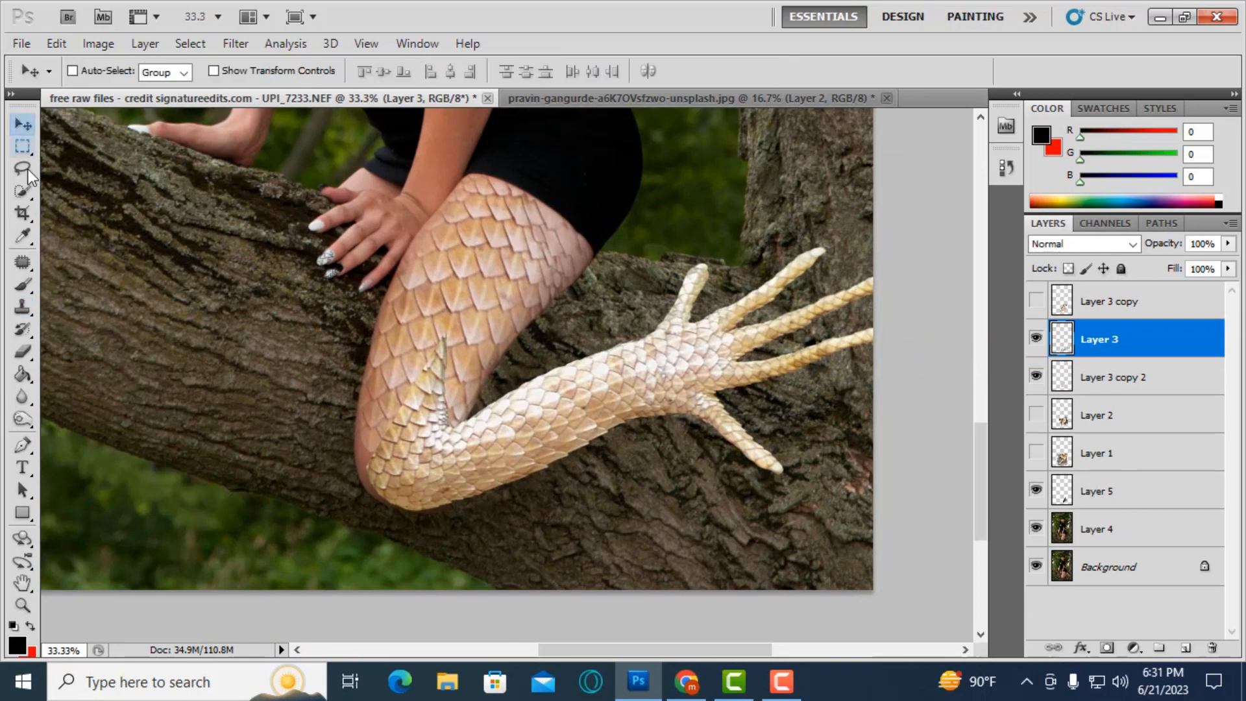
- Copy a rectangular selection of the foreleg's elbow to a new layer and convert it to a smart object
{"action": "left_click", "coordinate": [24, 146]}
{"action": "left_click_drag", "start_coordinate": [525, 546], "coordinate": [258, 297]}
{"action": "key", "text": "ctrl+j"}
{"action": "right_click", "coordinate": [1130, 338]}
{"action": "left_click", "coordinate": [935, 330]}
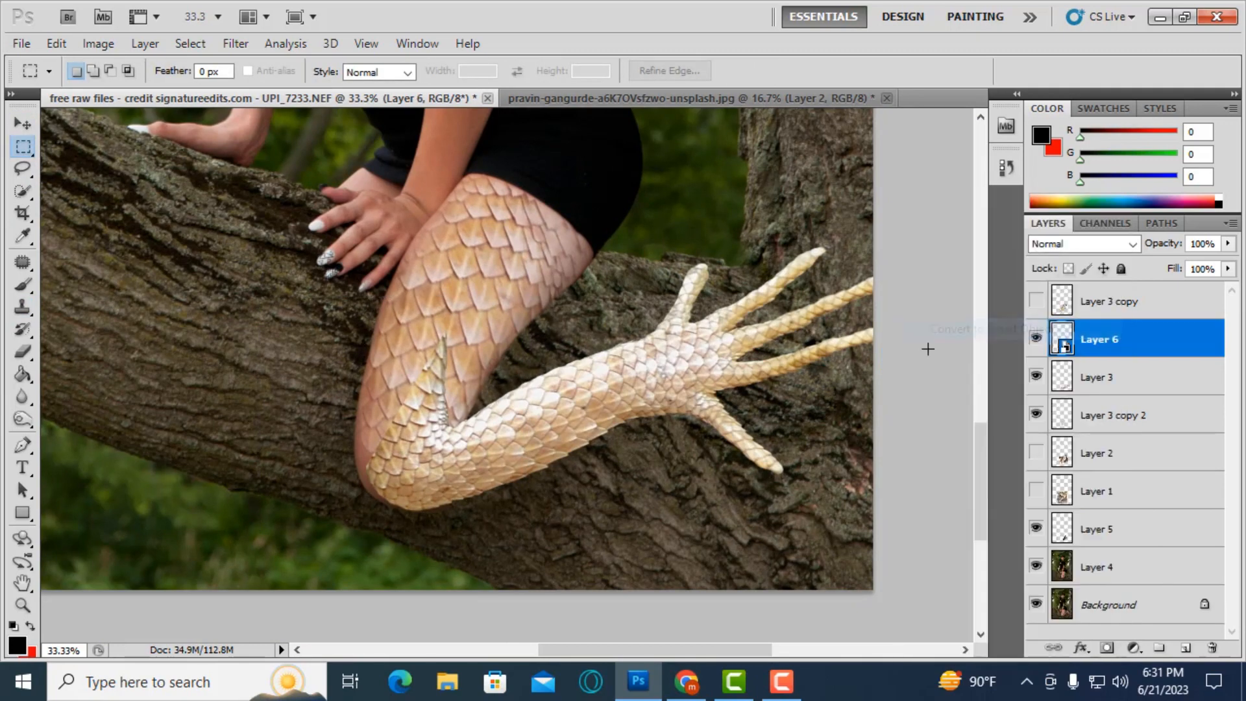
- Enlarge the elbow copy to about 127.56% and distort its corners and outer side to fit the knee
{"action": "key", "text": "ctrl+t"}
{"action": "left_click_drag", "start_coordinate": [526, 329], "coordinate": [550, 303]}
{"action": "left_click_drag", "start_coordinate": [480, 434], "coordinate": [477, 426]}
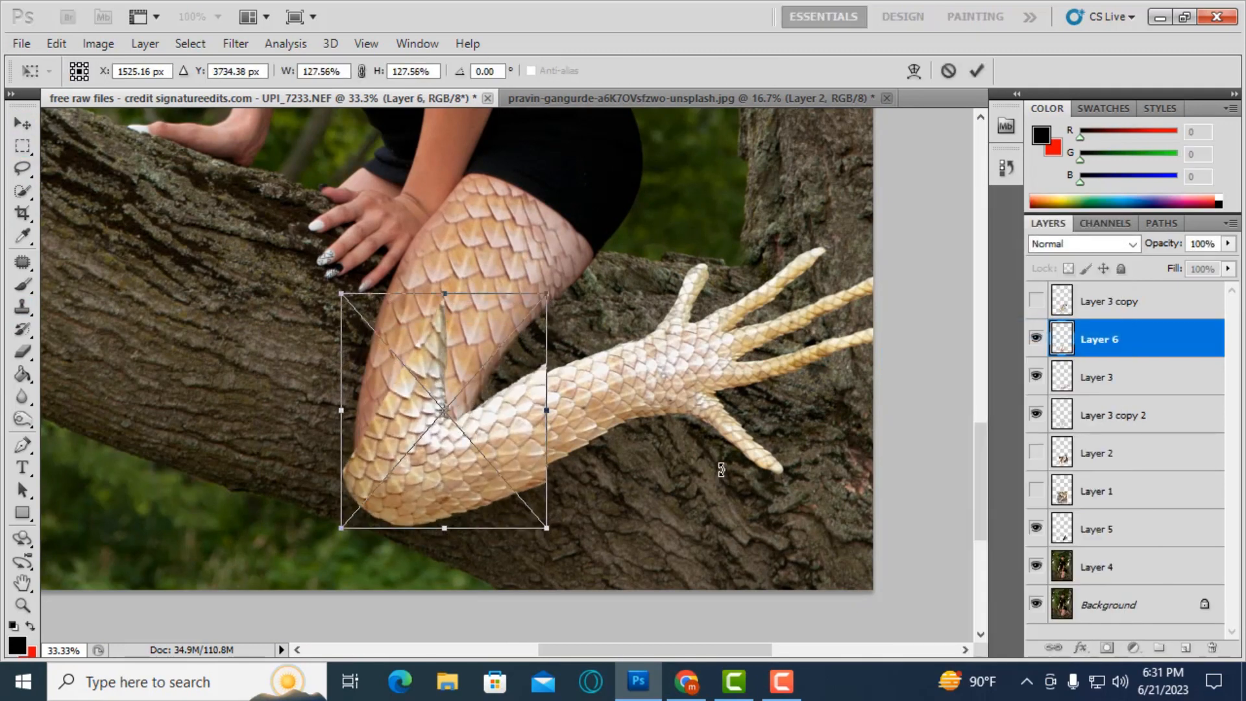
{"action": "key", "text": "ctrl+plus"}
{"action": "left_click_drag", "start_coordinate": [568, 177], "coordinate": [568, 196]}
{"action": "left_click_drag", "start_coordinate": [568, 528], "coordinate": [563, 500]}
{"action": "left_click_drag", "start_coordinate": [568, 194], "coordinate": [567, 206]}
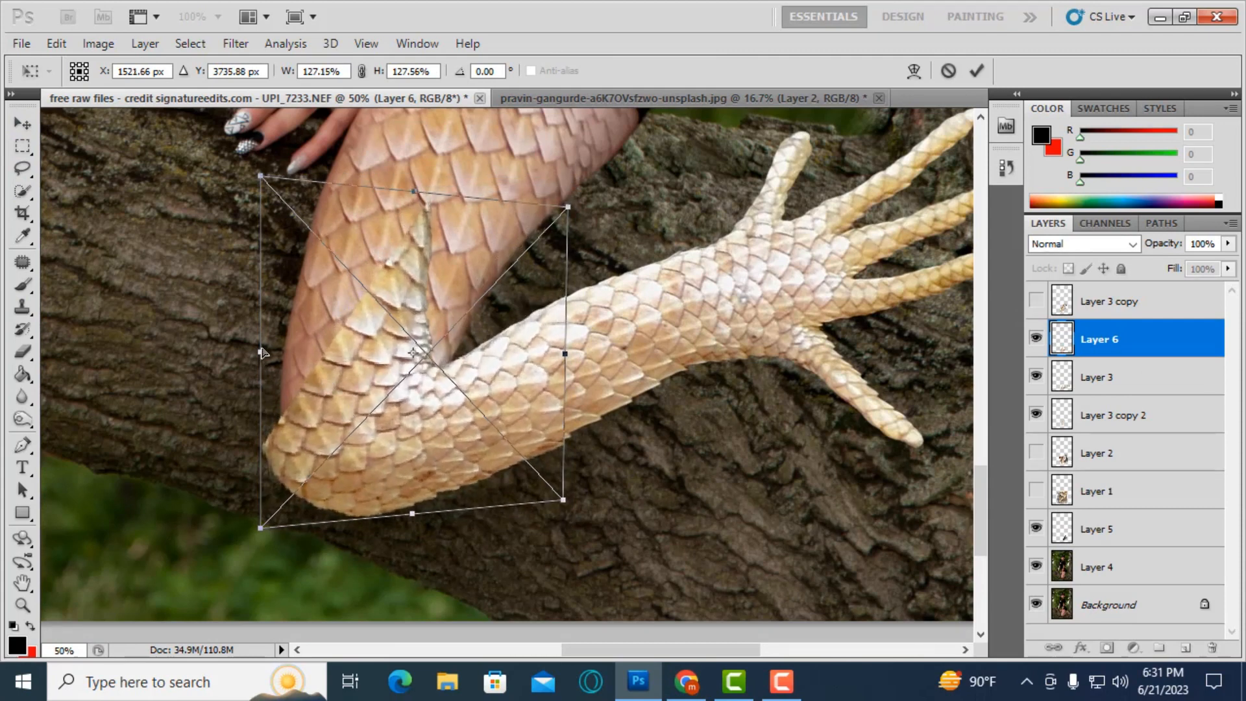
{"action": "left_click_drag", "start_coordinate": [263, 353], "coordinate": [281, 350]}
{"action": "key", "text": "Return"}
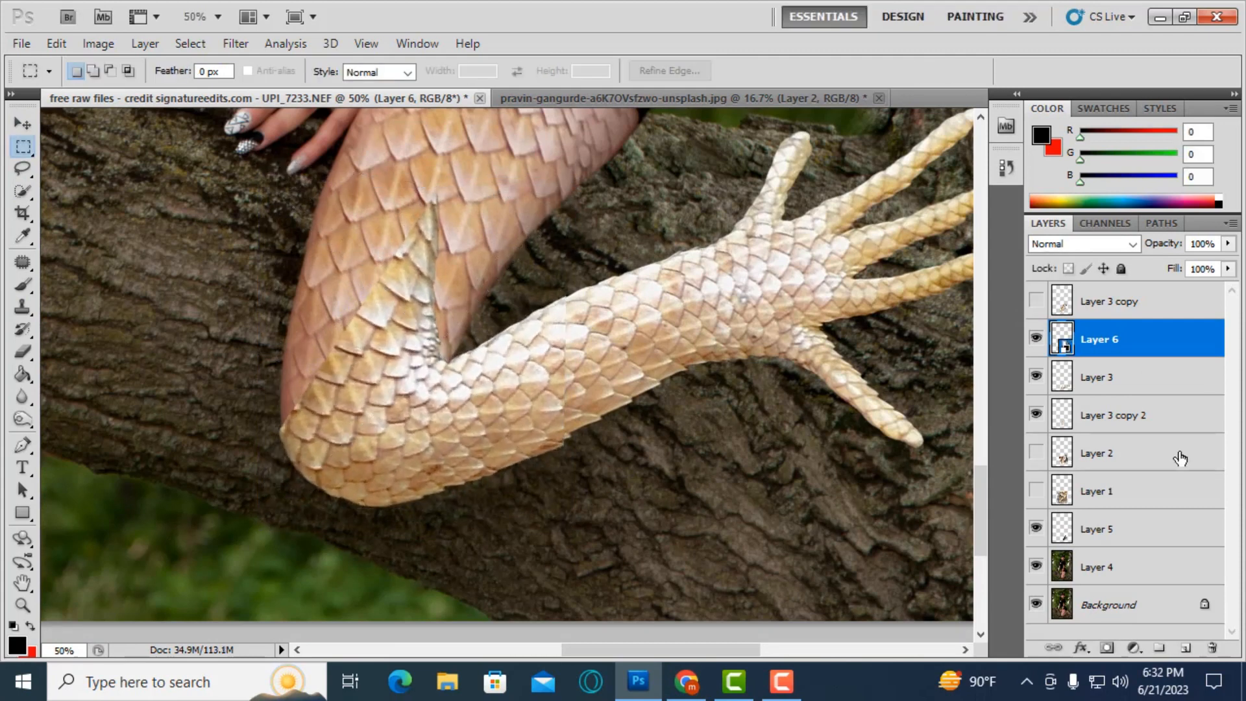
- Blend the enlarged elbow copy into the foreleg with a 200 px eraser and merge it with Layer 3
{"action": "left_click", "coordinate": [22, 351]}
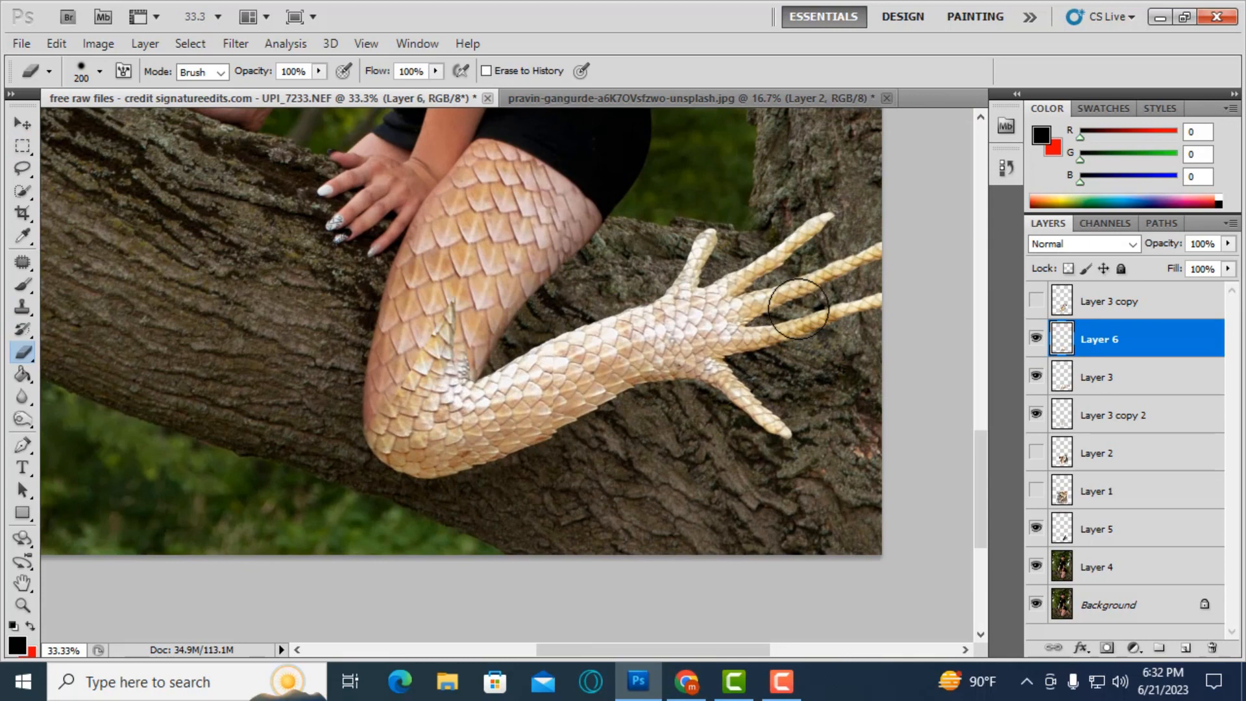
{"action": "left_click", "coordinate": [1123, 374], "text": "ctrl"}
{"action": "right_click", "coordinate": [1123, 375]}
{"action": "left_click", "coordinate": [960, 598]}
- Fade the foreleg's upper end into the thigh scales with a 400 px eraser
{"action": "key", "text": "bracketright"}
{"action": "key", "text": "bracketright"}
{"action": "key", "text": "bracketright"}
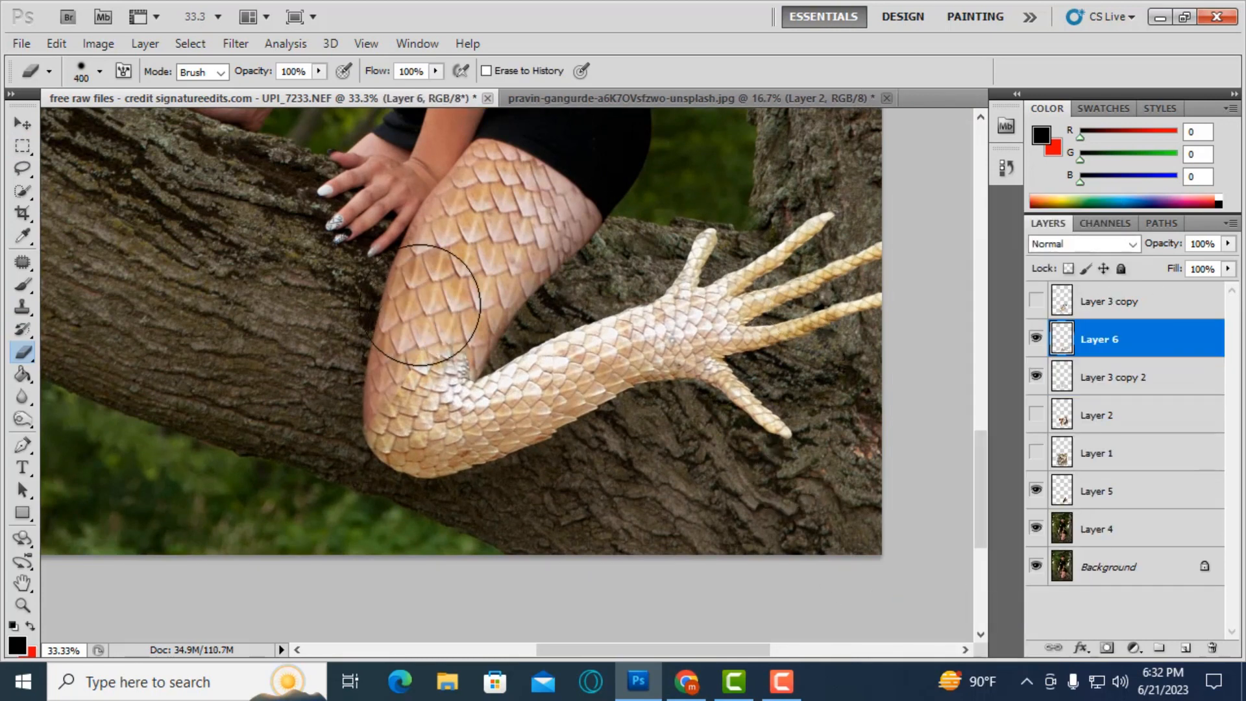
{"action": "left_click_drag", "start_coordinate": [395, 342], "coordinate": [423, 298]}
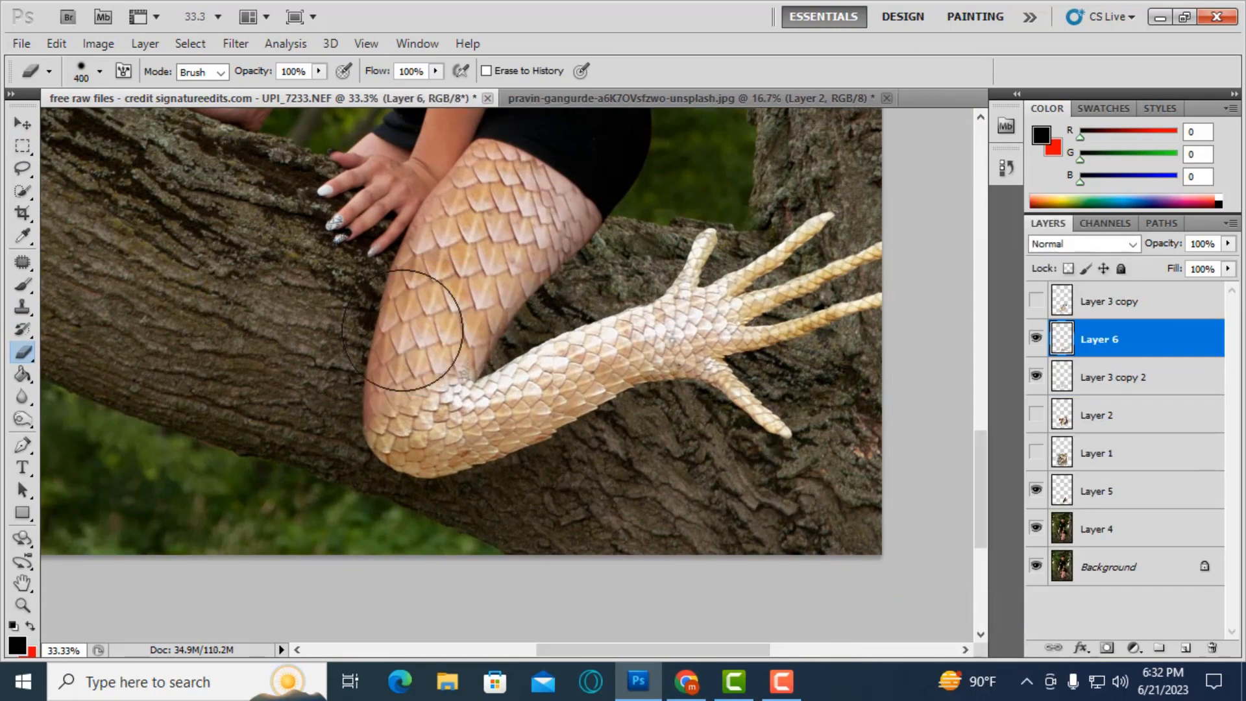
- Duplicate the thigh scale layer twice, offset the topmost copy and erase its overhang beyond the leg's outer edge
{"action": "left_click", "coordinate": [1095, 389]}
{"action": "key", "text": "ctrl+j"}
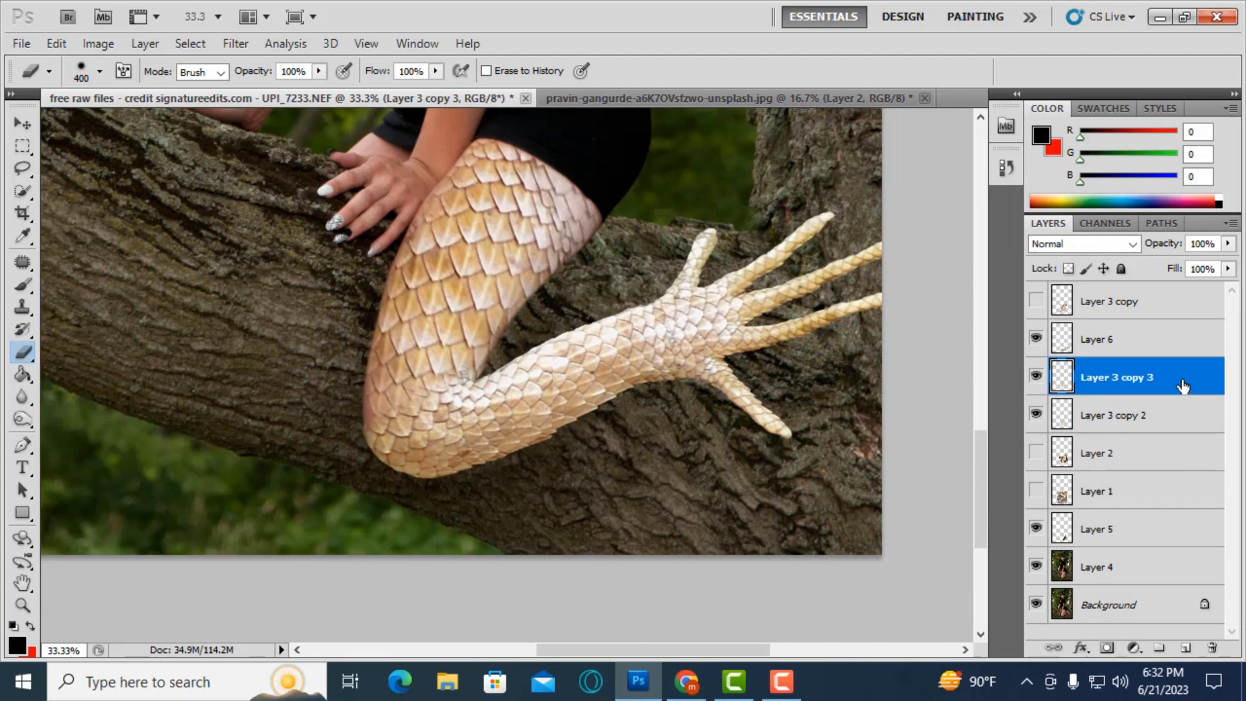
{"action": "key", "text": "ctrl+j"}
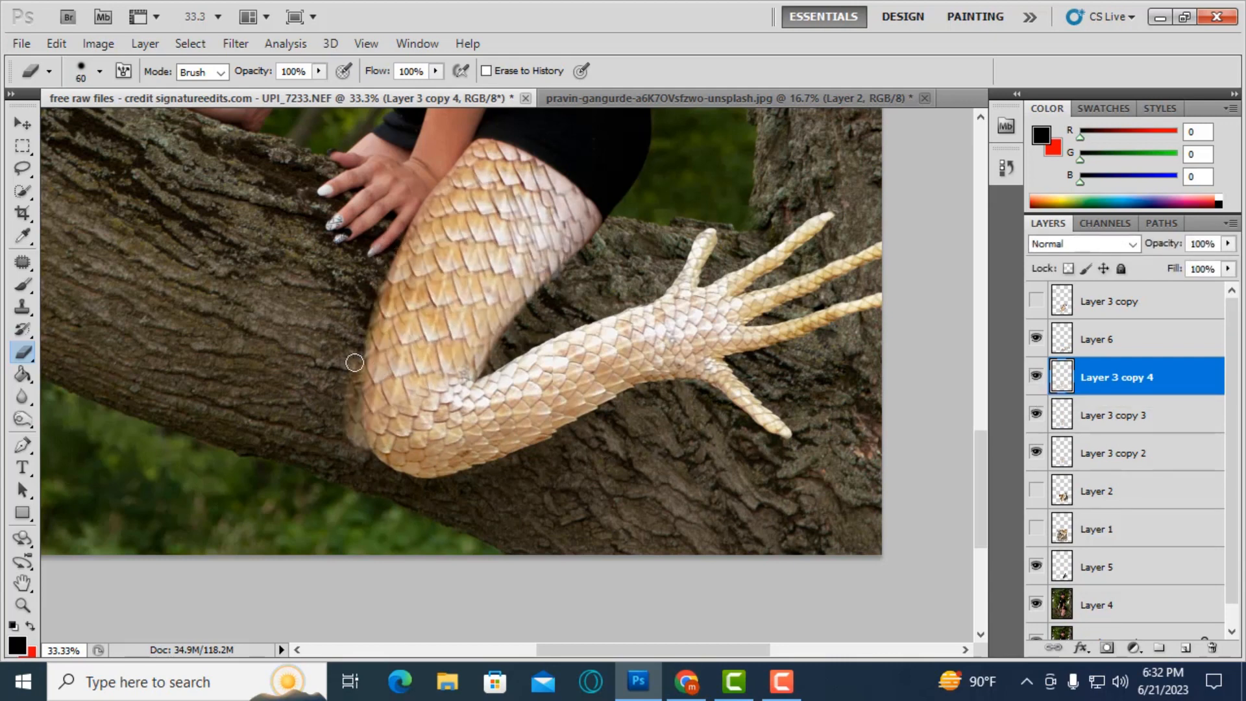
{"action": "key", "text": "bracketleft"}
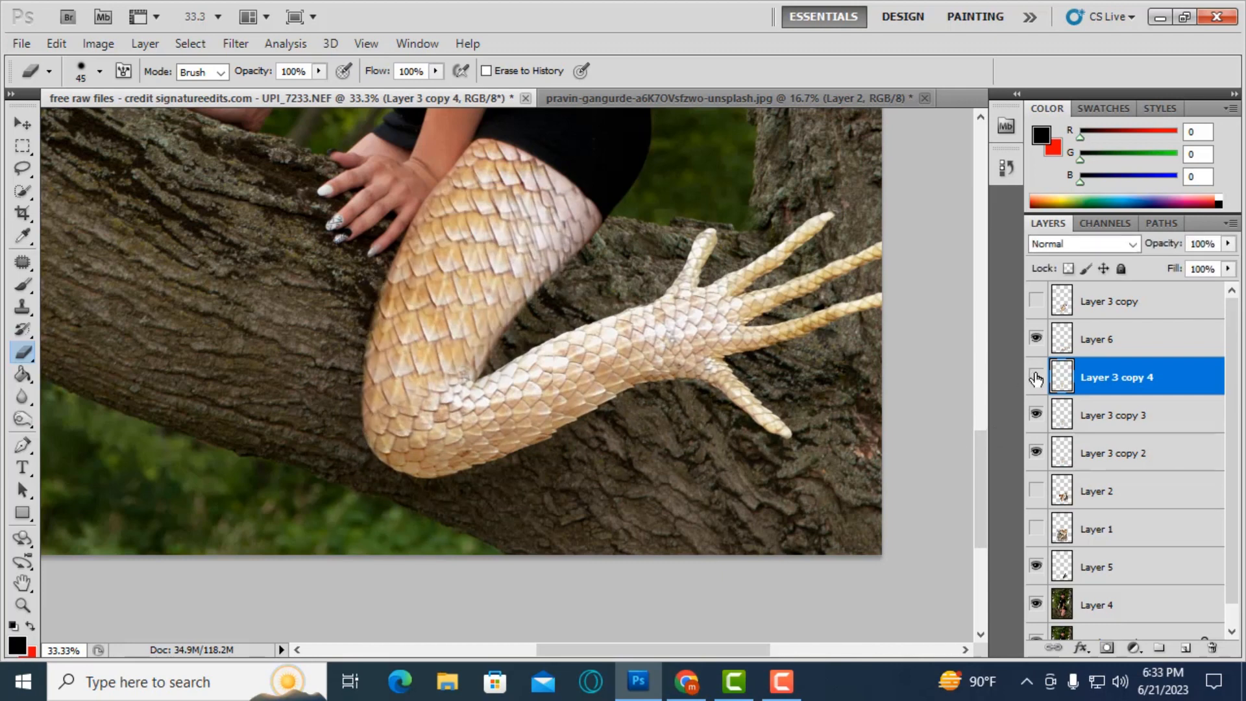
- Enlarge the eraser to 300 px and soften the topmost scale copy on the upper thigh
{"action": "key", "text": "bracketright"}
{"action": "key", "text": "bracketright"}
{"action": "key", "text": "bracketright"}
{"action": "key", "text": "bracketright"}
{"action": "key", "text": "bracketright"}
{"action": "key", "text": "bracketright"}
{"action": "key", "text": "bracketright"}
{"action": "key", "text": "bracketright"}
{"action": "key", "text": "bracketright"}
{"action": "key", "text": "bracketright"}
{"action": "key", "text": "bracketright"}
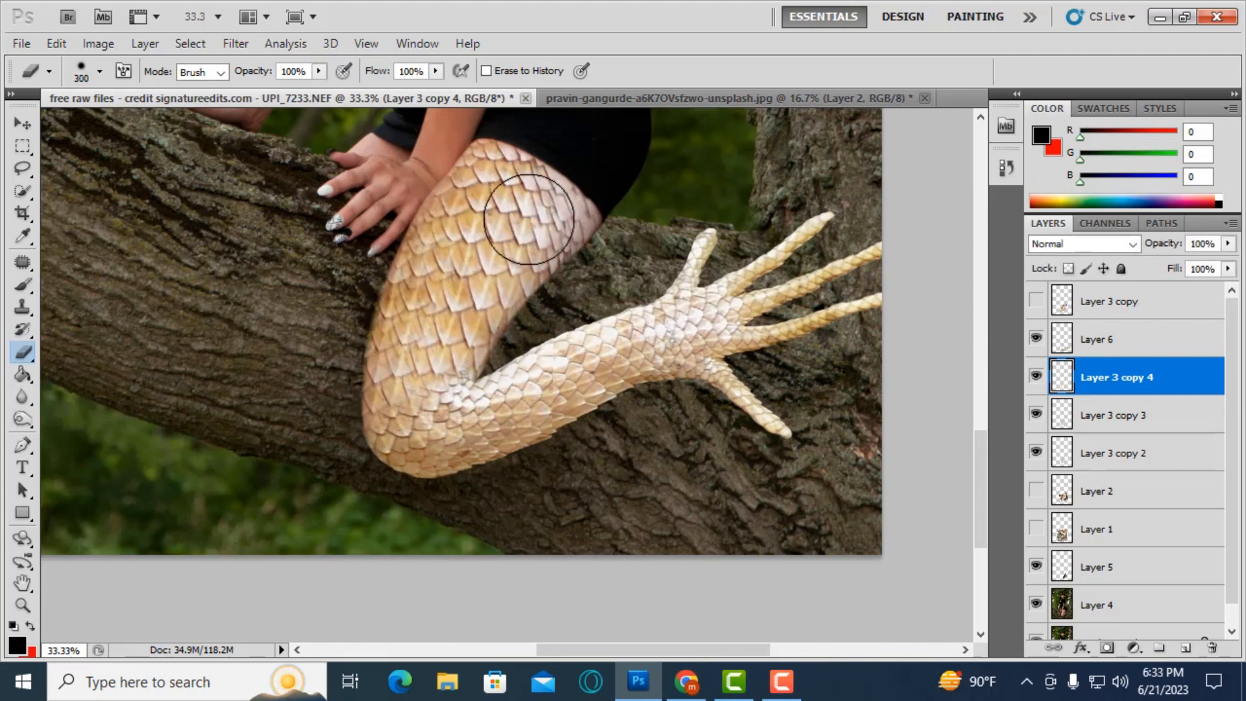
{"action": "key", "text": "ctrl+minus"}
{"action": "key", "text": "ctrl+minus"}
{"action": "left_click", "coordinate": [1037, 339]}
{"action": "left_click", "coordinate": [1038, 339]}
{"action": "left_click", "coordinate": [1096, 345]}
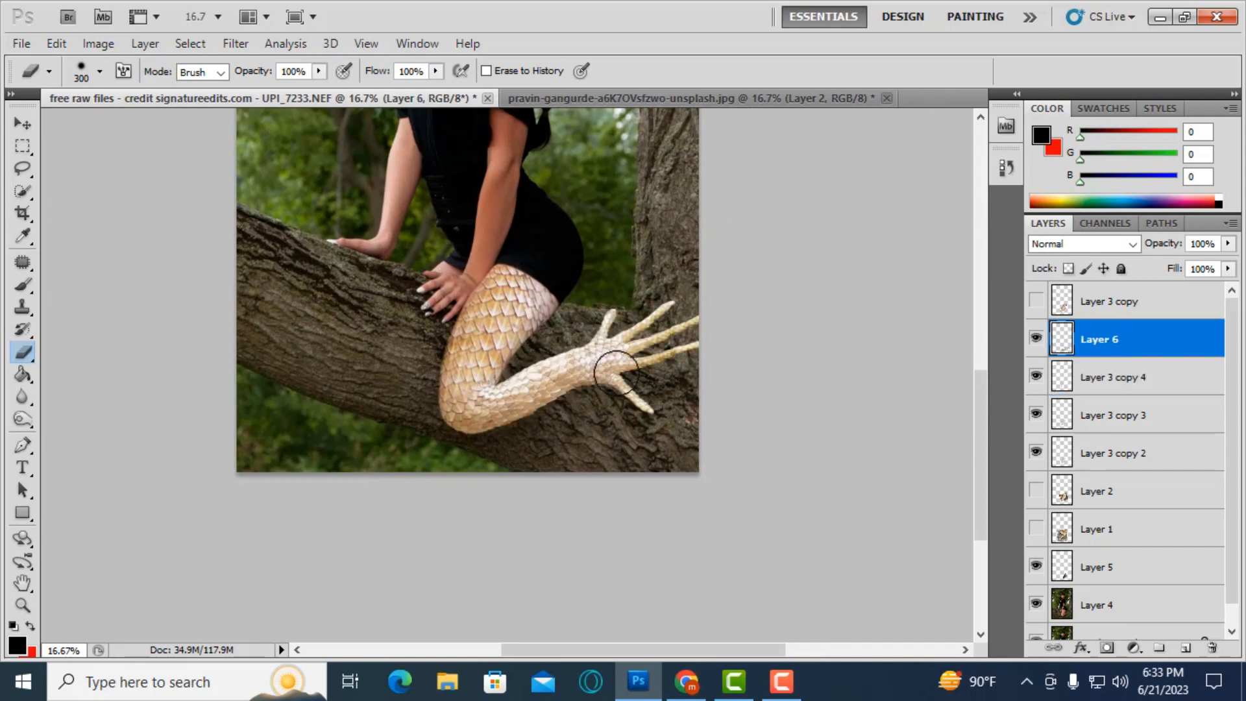
{"action": "left_click", "coordinate": [99, 44]}
{"action": "mouse_move", "coordinate": [111, 98]}
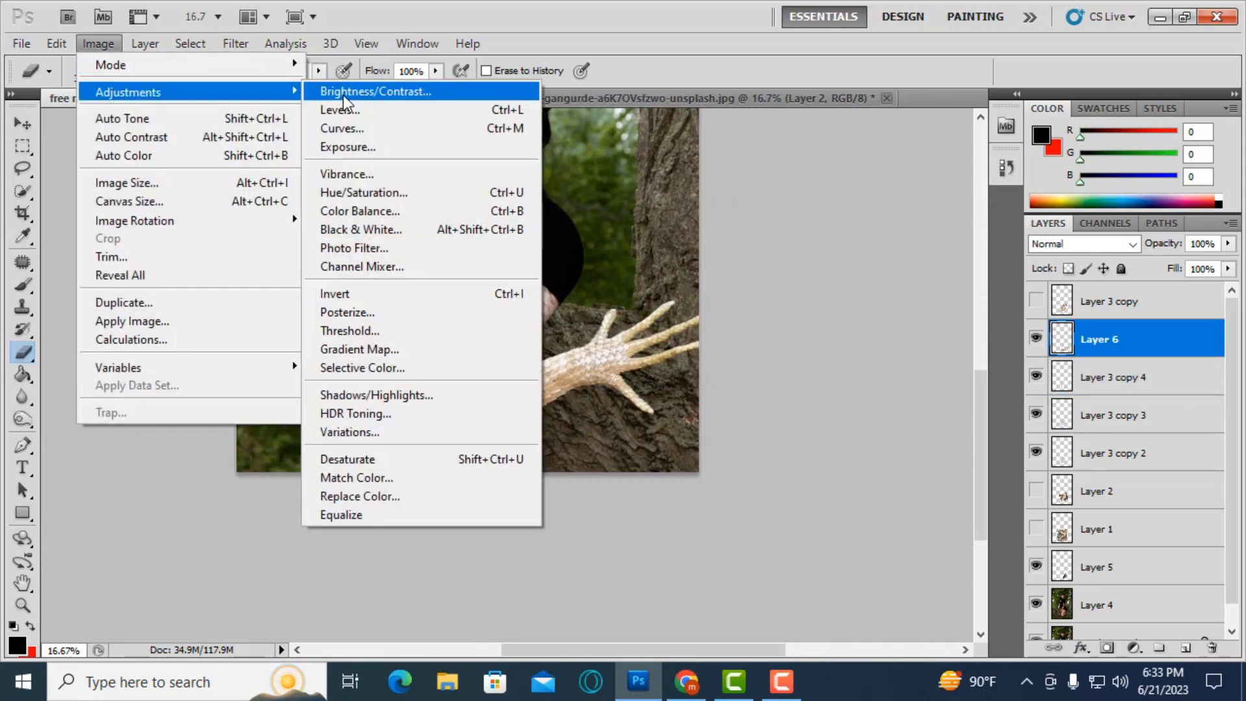
{"action": "left_click", "coordinate": [627, 95]}
{"action": "left_click_drag", "start_coordinate": [917, 166], "coordinate": [894, 165]}
{"action": "left_click", "coordinate": [1031, 201]}
{"action": "left_click", "coordinate": [1030, 201]}
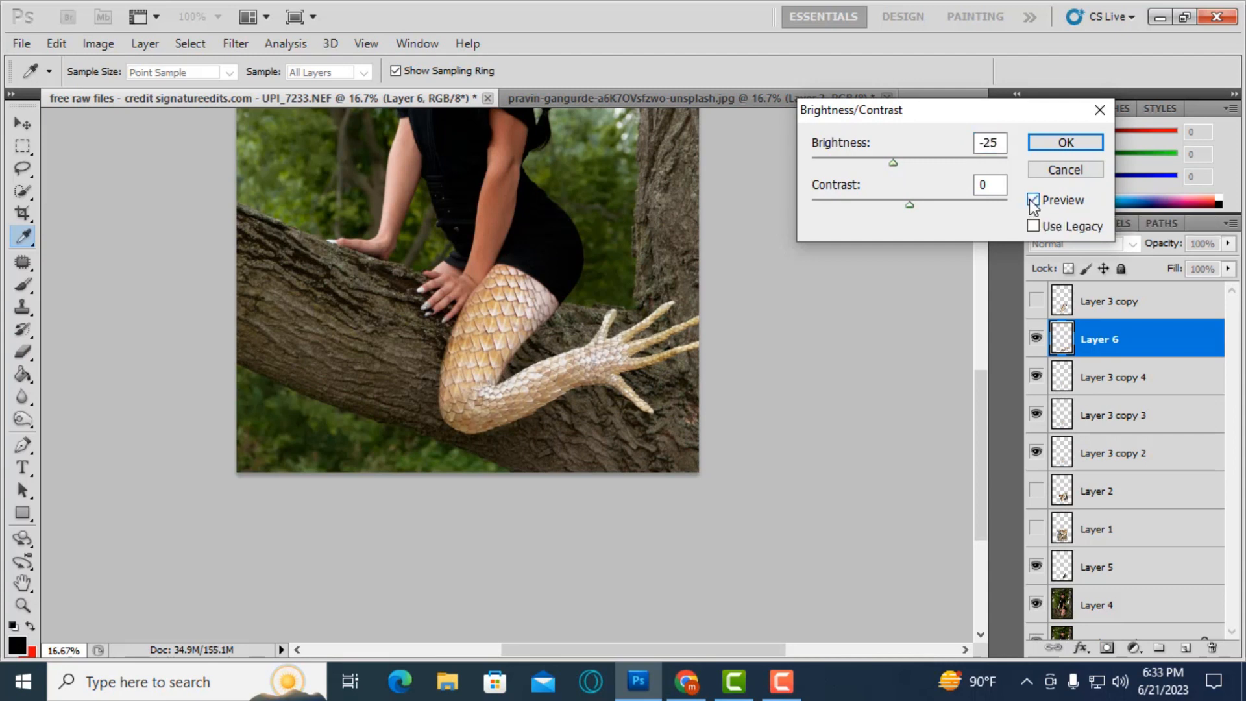
{"action": "left_click", "coordinate": [1068, 170]}
{"action": "key", "text": "e"}
- Duplicate Layer 6, lower the copy's brightness to -18 and enlarge the eraser to 700 px
{"action": "left_click", "coordinate": [1036, 339]}
{"action": "left_click", "coordinate": [1036, 339]}
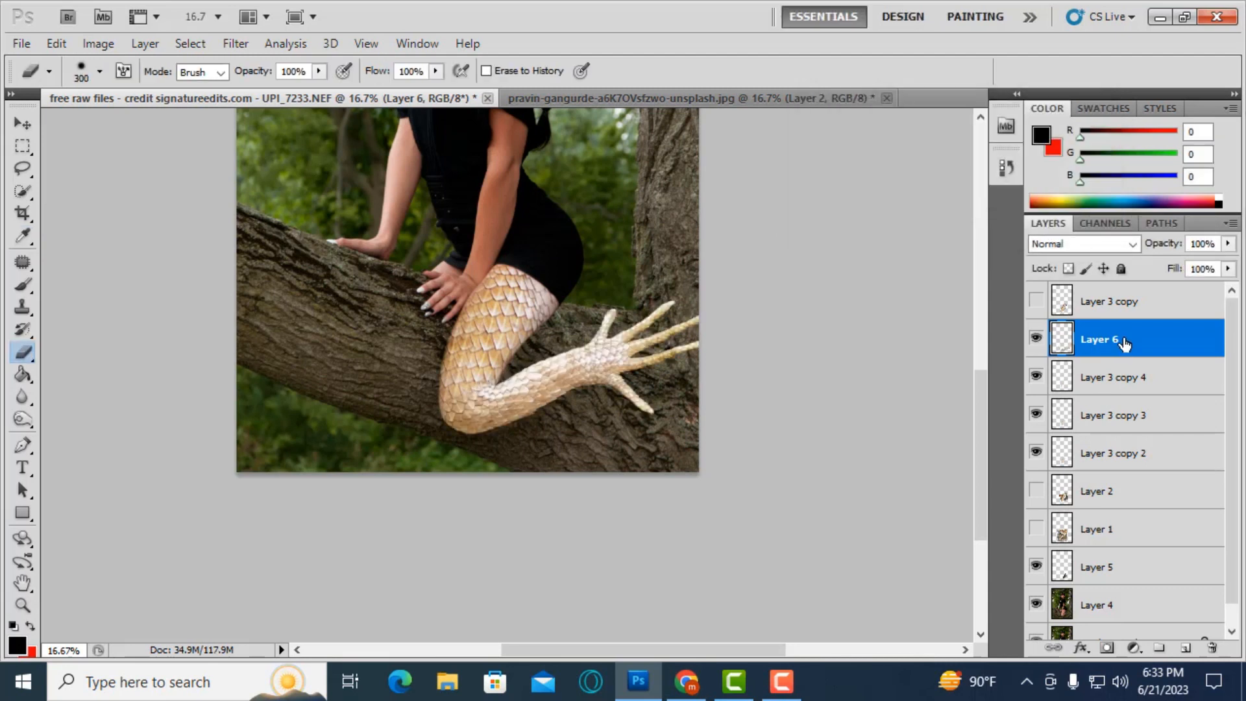
{"action": "key", "text": "ctrl+j"}
{"action": "left_click", "coordinate": [98, 43]}
{"action": "mouse_move", "coordinate": [126, 89]}
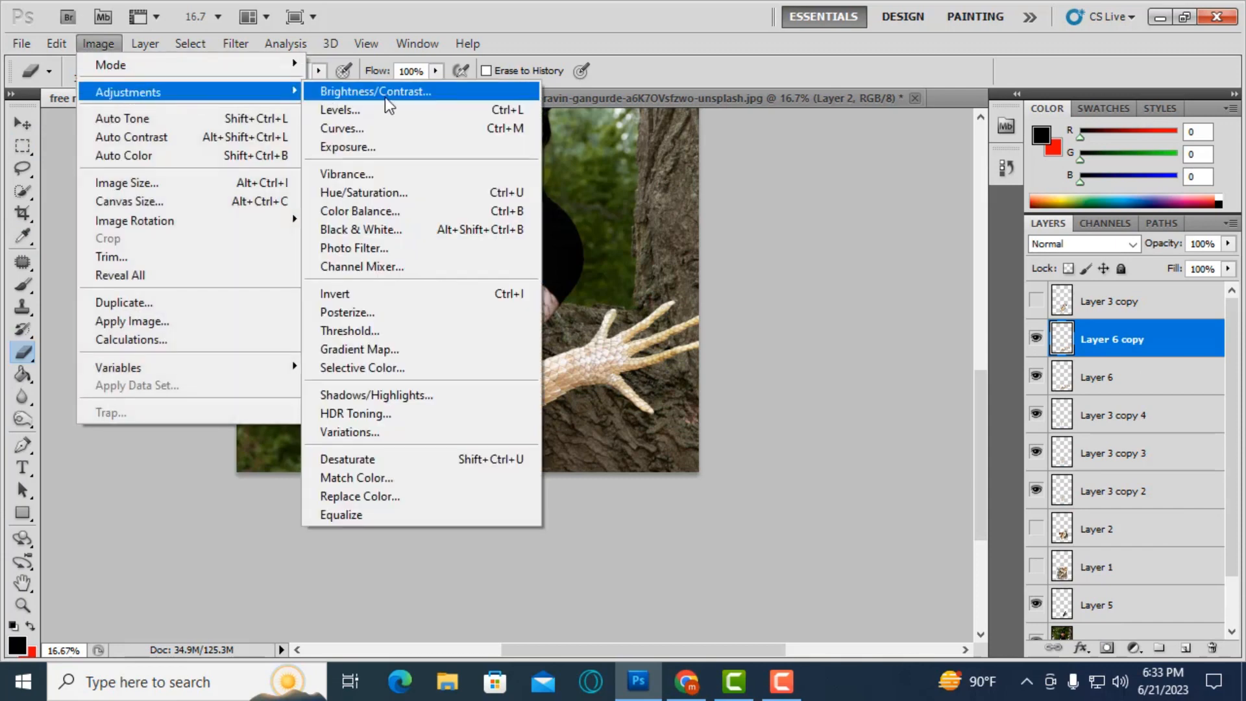
{"action": "left_click", "coordinate": [356, 89]}
{"action": "left_click_drag", "start_coordinate": [910, 164], "coordinate": [899, 162]}
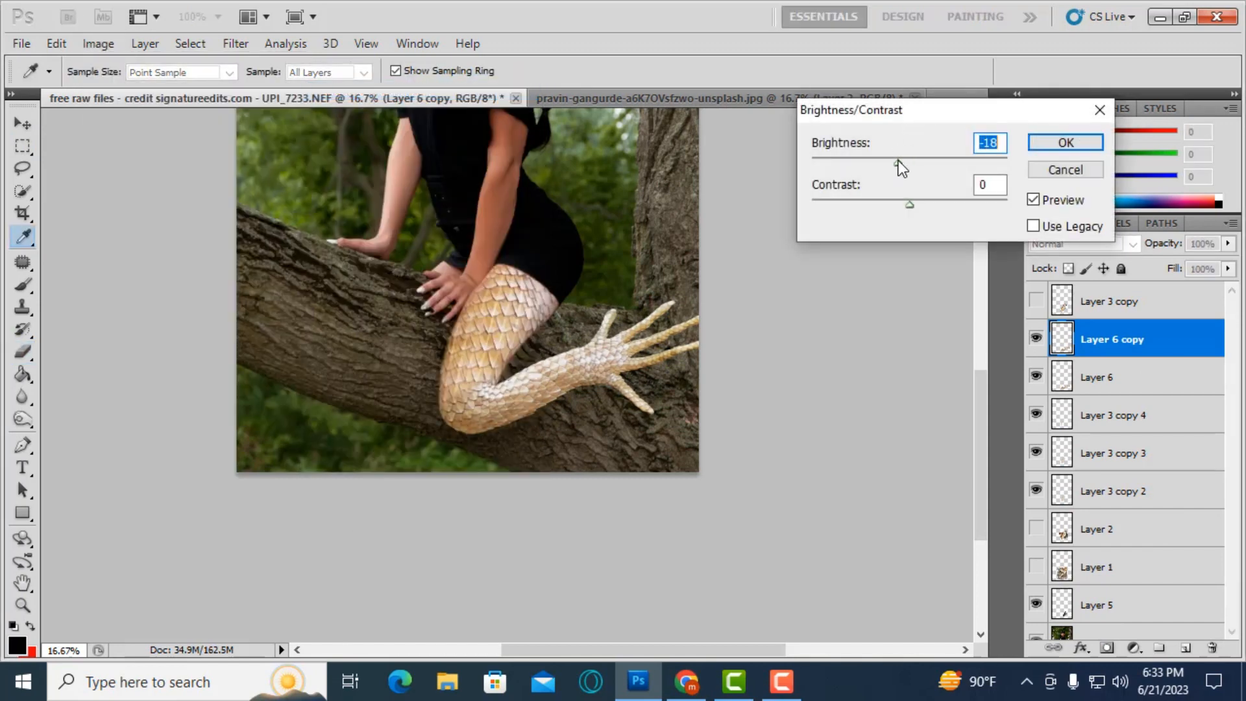
{"action": "left_click", "coordinate": [1034, 200]}
{"action": "left_click", "coordinate": [1033, 200]}
{"action": "key", "text": "Return"}
{"action": "key", "text": "bracketright"}
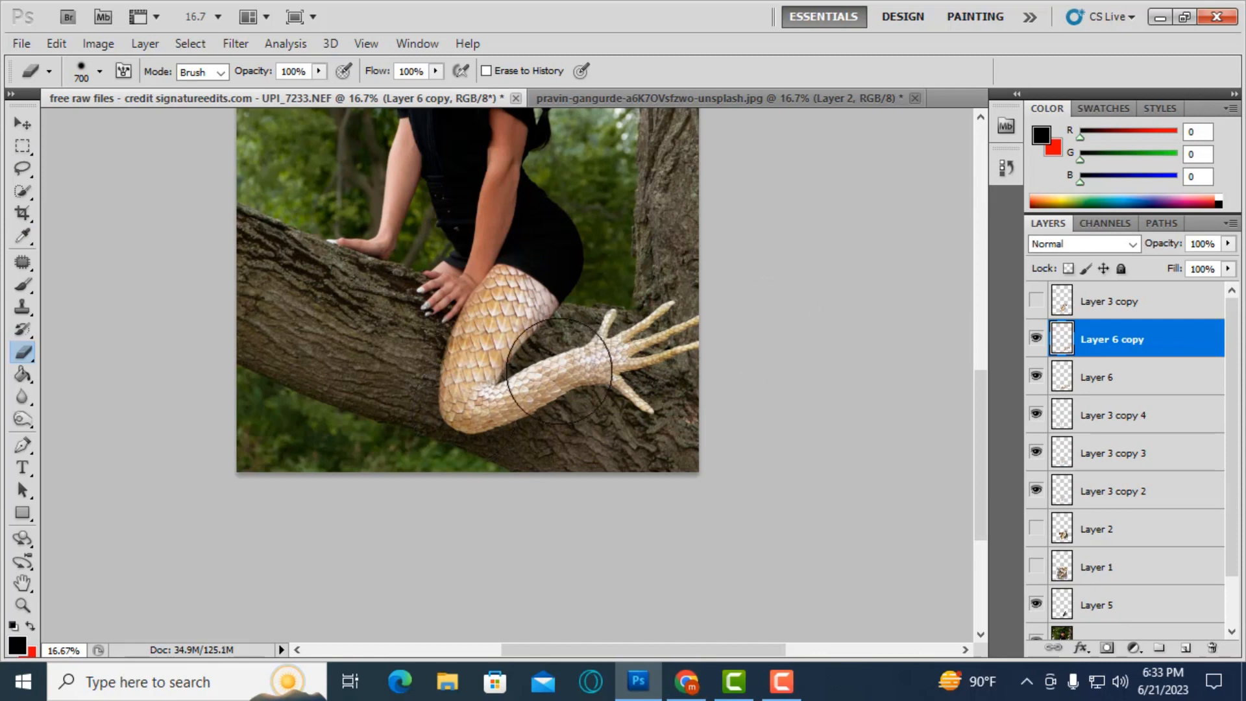
- Merge Layer 6 copy and all layers down to Layer 3 copy 2, comparing the leg with and without scales
{"action": "left_click", "coordinate": [1107, 490], "text": "shift"}
{"action": "right_click", "coordinate": [1108, 491]}
{"action": "left_click", "coordinate": [1087, 426]}
{"action": "left_click", "coordinate": [1037, 342]}
{"action": "left_click", "coordinate": [1036, 341]}
{"action": "left_click", "coordinate": [1037, 342]}
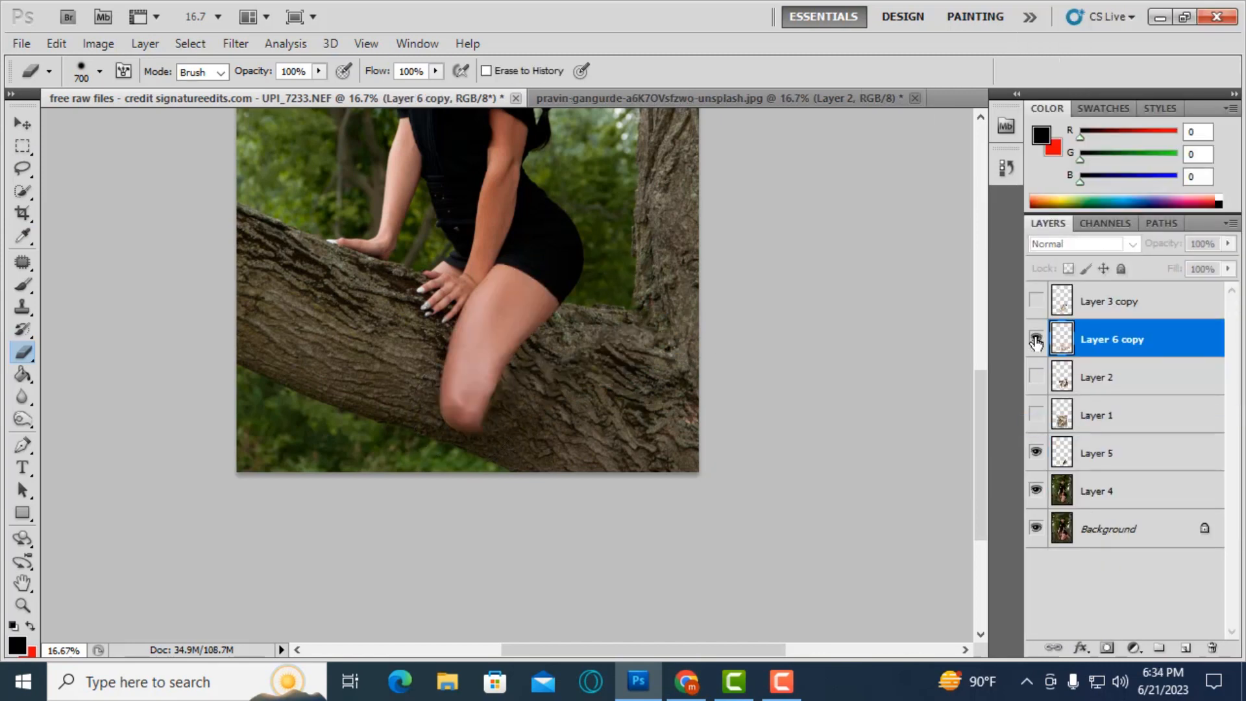
{"action": "left_click", "coordinate": [1037, 341]}
{"action": "left_click", "coordinate": [1037, 342]}
{"action": "left_click", "coordinate": [1037, 341]}
- Add an empty layer directly above Layer 5, beneath the merged scaled leg
{"action": "key", "text": "ctrl+minus"}
{"action": "key", "text": "ctrl+plus"}
{"action": "left_click_drag", "start_coordinate": [980, 397], "coordinate": [981, 468]}
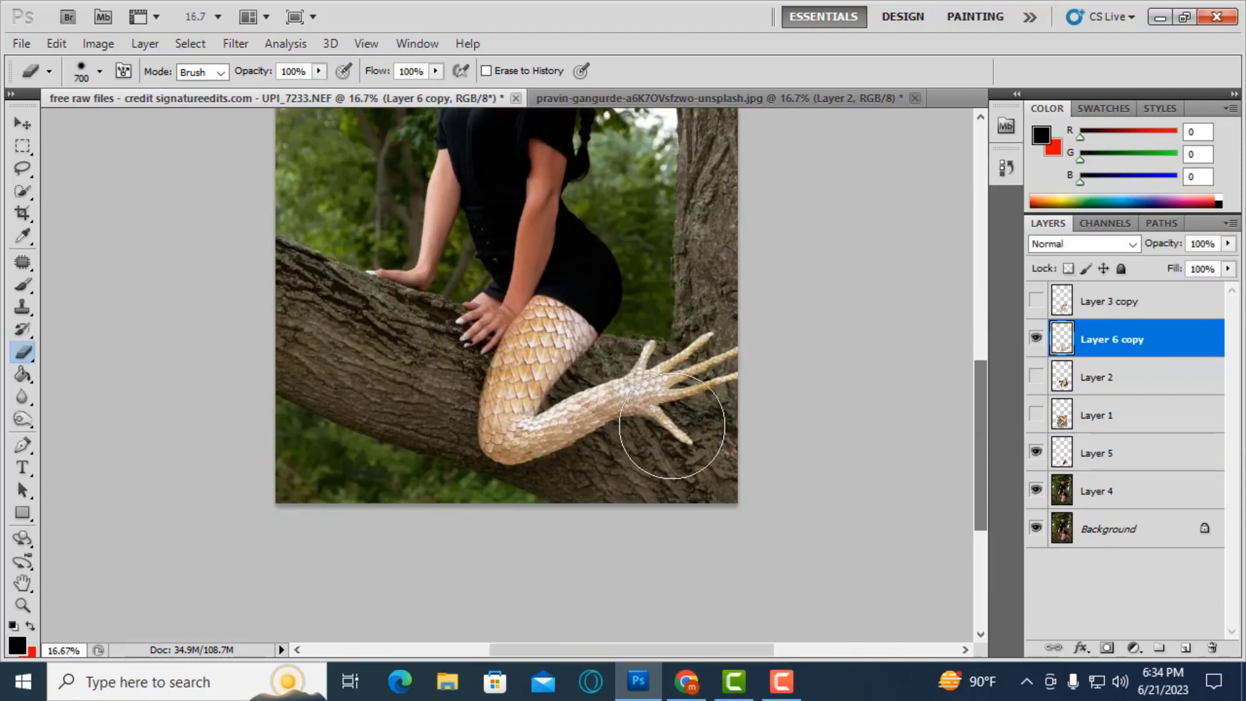
{"action": "key", "text": "ctrl+plus"}
{"action": "left_click", "coordinate": [1064, 454]}
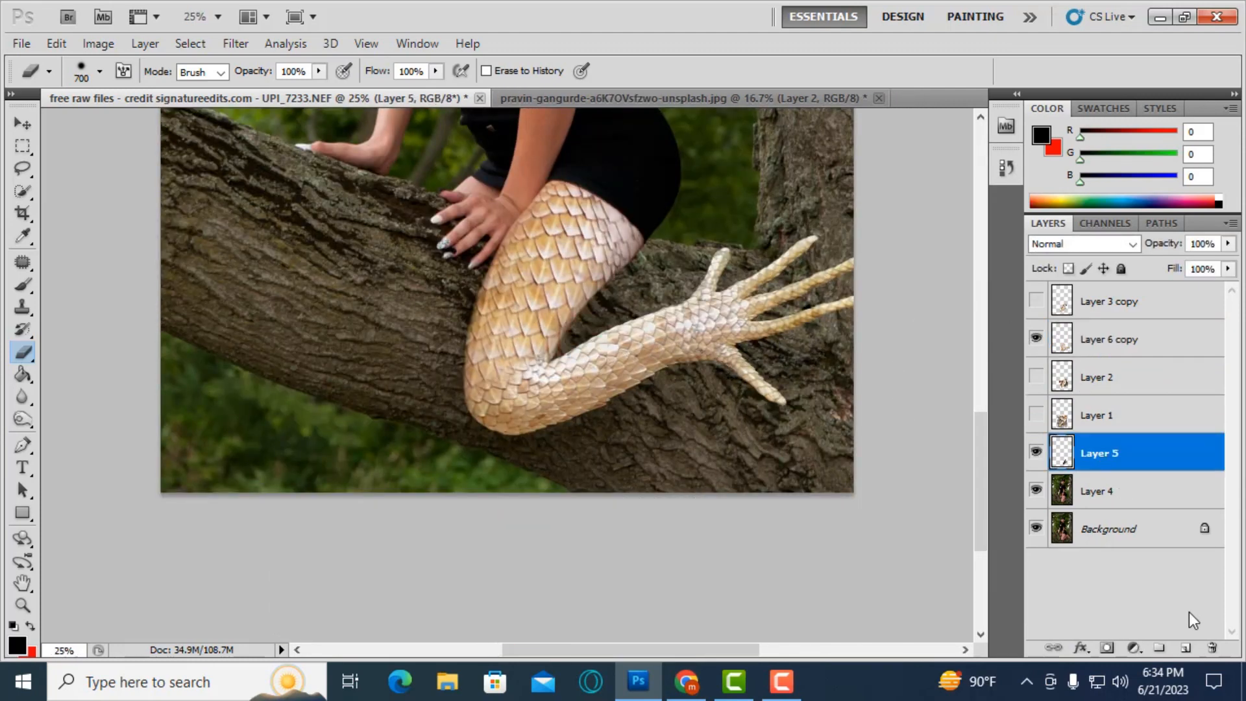
{"action": "left_click", "coordinate": [1186, 648]}
- Select the scaled leg's outline, add an empty layer above Layer 6 copy, deselect and hide the new layer
{"action": "key", "text": "b"}
{"action": "left_click", "coordinate": [1062, 338], "text": "ctrl"}
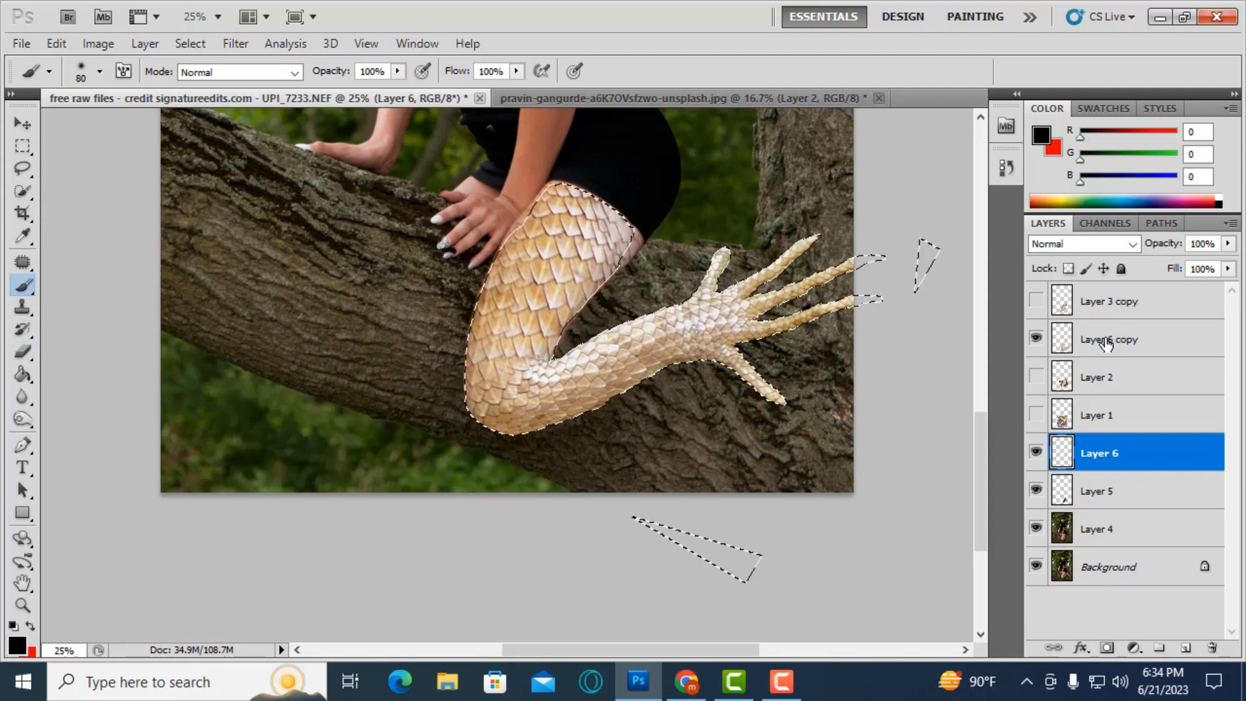
{"action": "left_click", "coordinate": [1104, 339]}
{"action": "left_click", "coordinate": [1185, 648]}
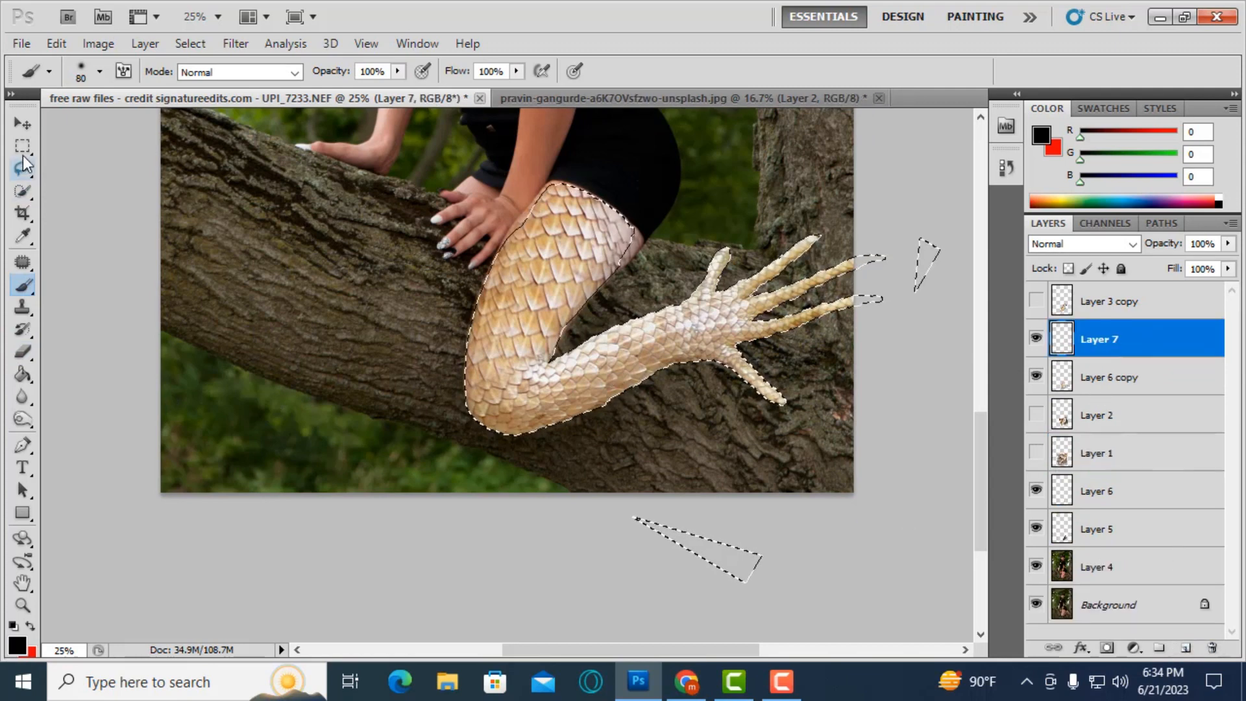
{"action": "key", "text": "m"}
{"action": "key", "text": "ctrl+d"}
{"action": "left_click", "coordinate": [1037, 339]}
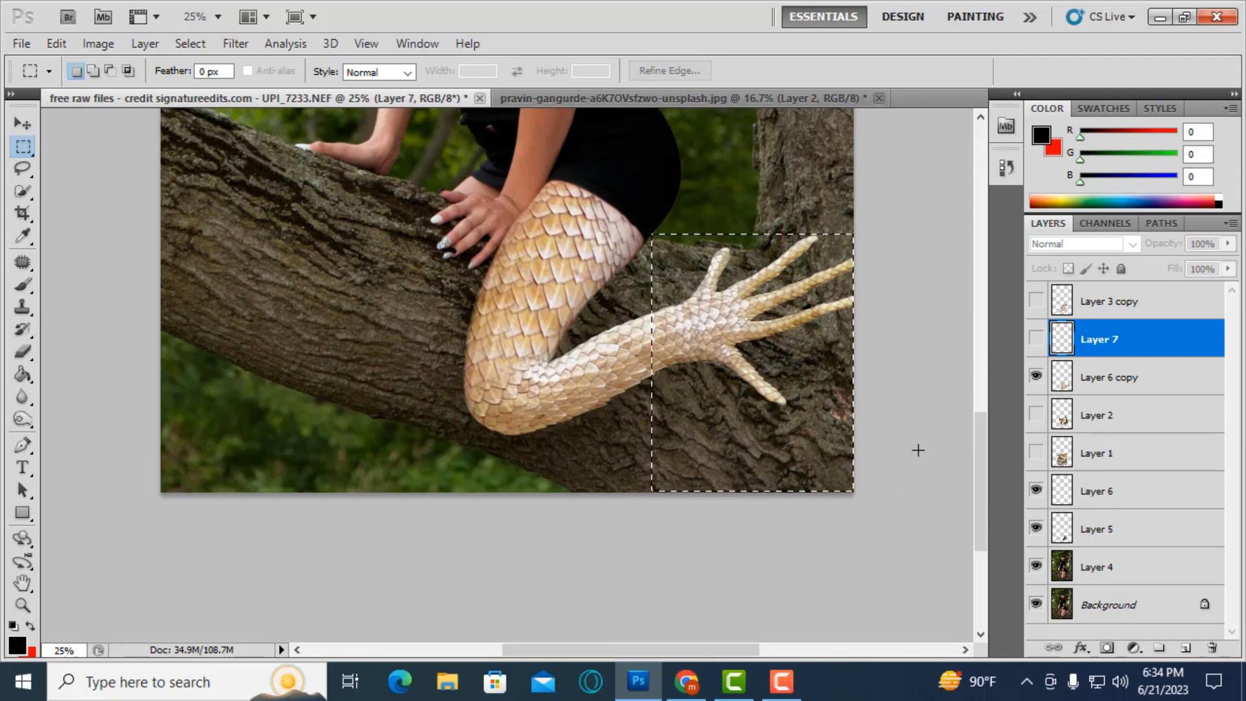
- Try to copy the lassoed clawed foot from Layer 6 copy to its own layer and transform it
{"action": "key", "text": "ctrl+d"}
{"action": "left_click", "coordinate": [1097, 377]}
{"action": "key", "text": "l"}
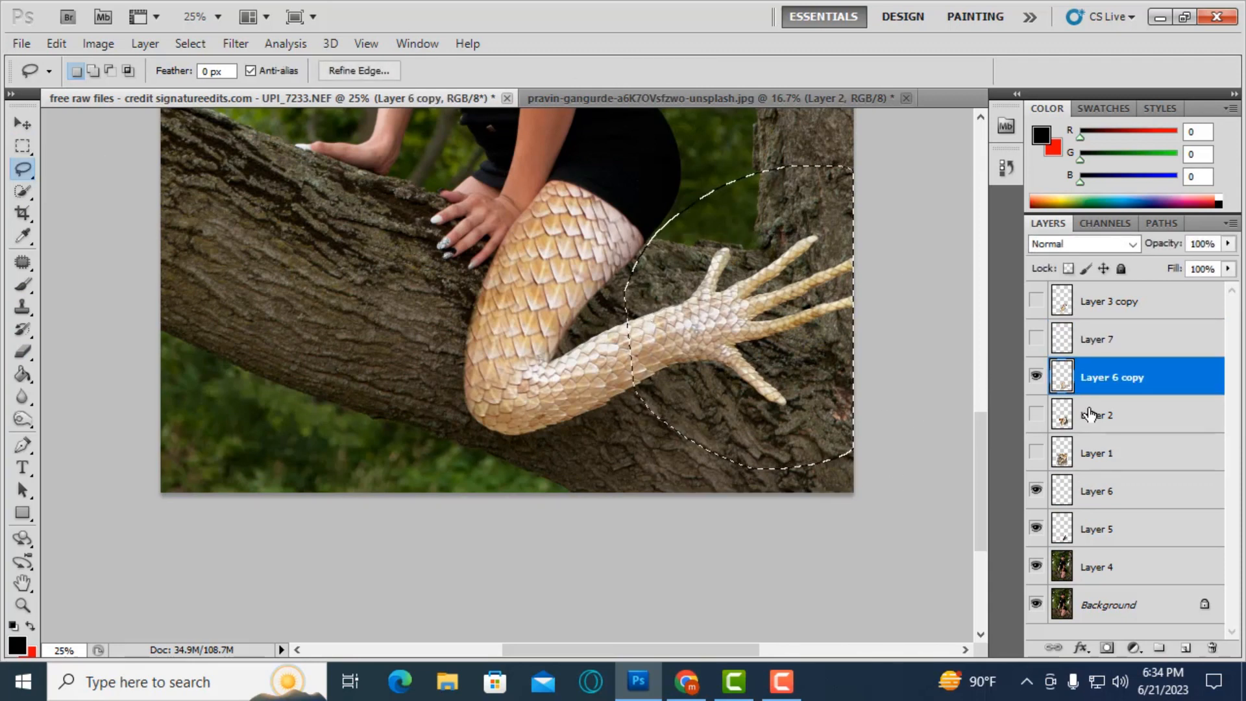
{"action": "key", "text": "ctrl+j"}
{"action": "right_click", "coordinate": [1118, 378]}
{"action": "left_click", "coordinate": [1012, 321]}
{"action": "key", "text": "ctrl+t"}
{"action": "key", "text": "Escape"}
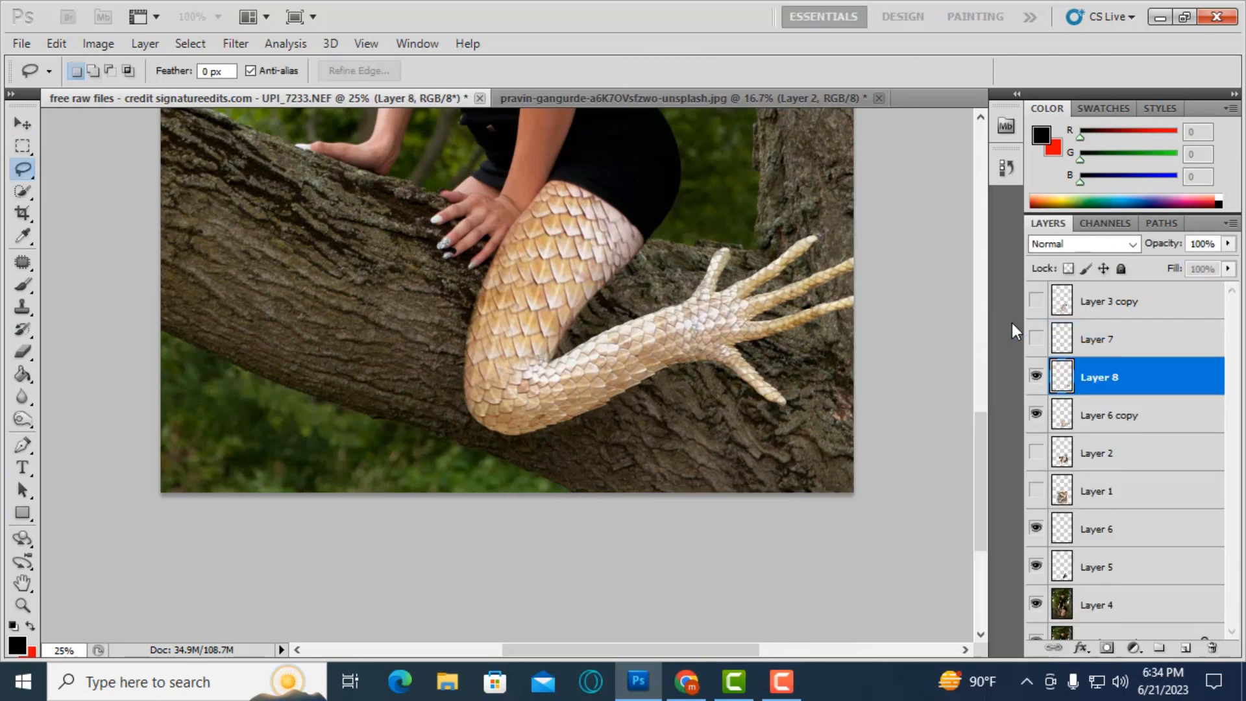
{"action": "key", "text": "ctrl+z"}
{"action": "key", "text": "ctrl+d"}
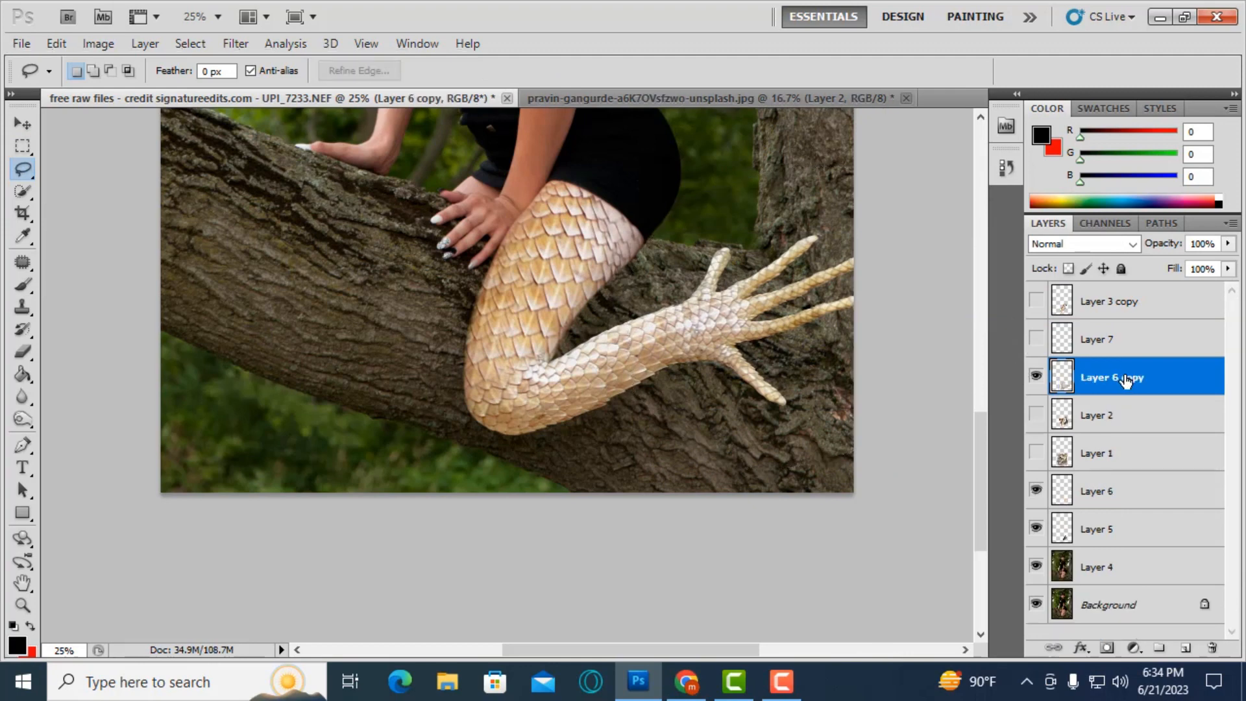
- Convert Layer 6 copy to a smart object and shift it left until all claws lie inside the image
{"action": "right_click", "coordinate": [1123, 380]}
{"action": "left_click", "coordinate": [1023, 329]}
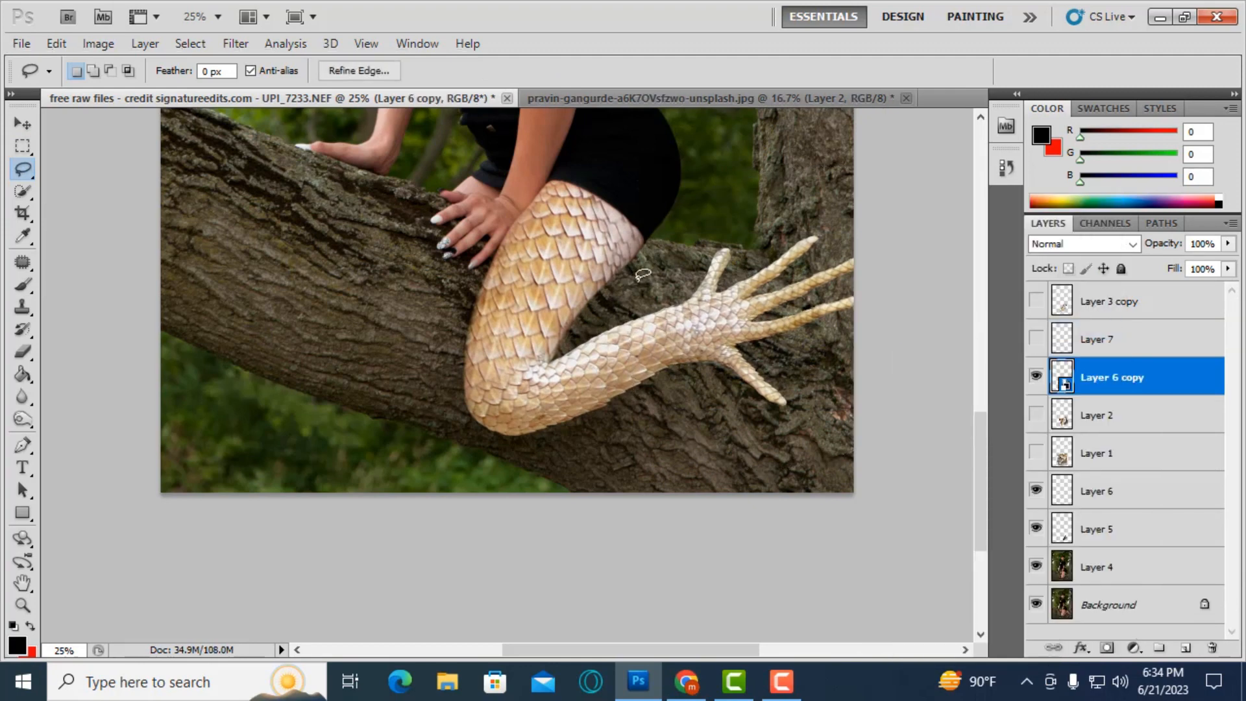
{"action": "left_click", "coordinate": [23, 148]}
{"action": "key", "text": "ctrl+t"}
{"action": "left_click_drag", "start_coordinate": [795, 344], "coordinate": [711, 345]}
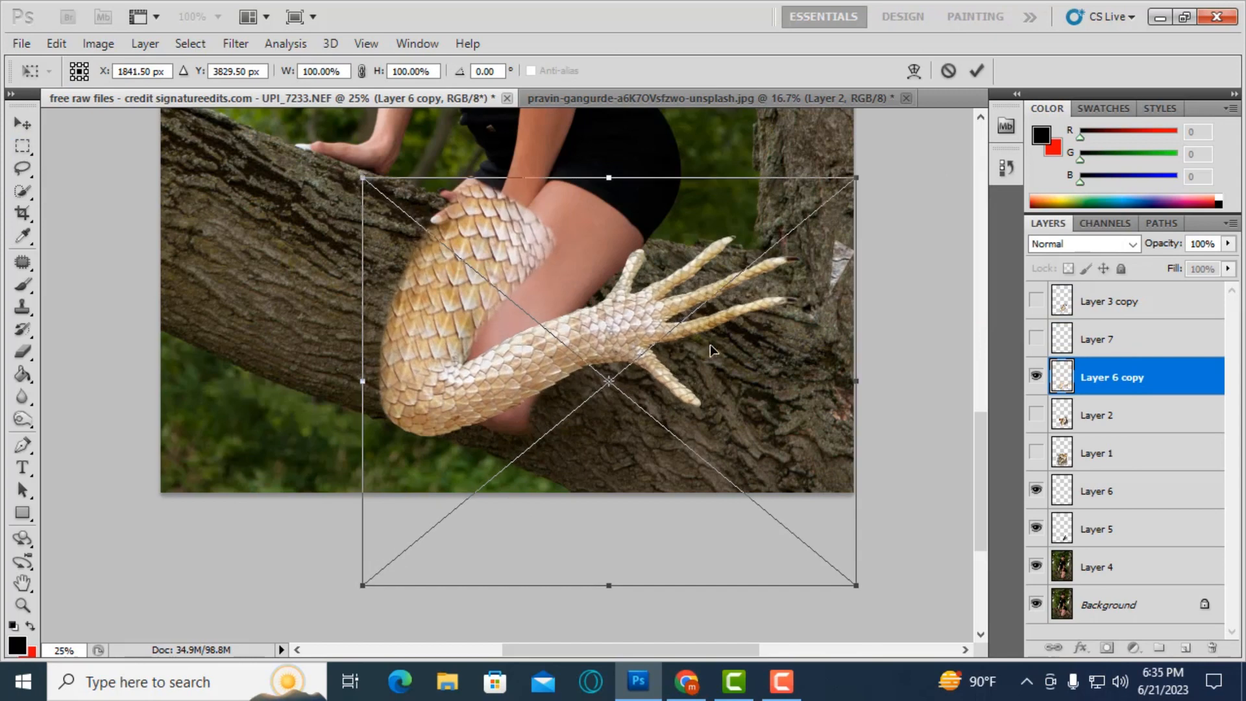
{"action": "key", "text": "Return"}
- Rasterize Layer 6 copy and delete the stray scale fragment beside the claws
{"action": "left_click_drag", "start_coordinate": [881, 333], "coordinate": [827, 205]}
{"action": "key", "text": "Delete"}
{"action": "left_click", "coordinate": [648, 276]}
{"action": "right_click", "coordinate": [1137, 382]}
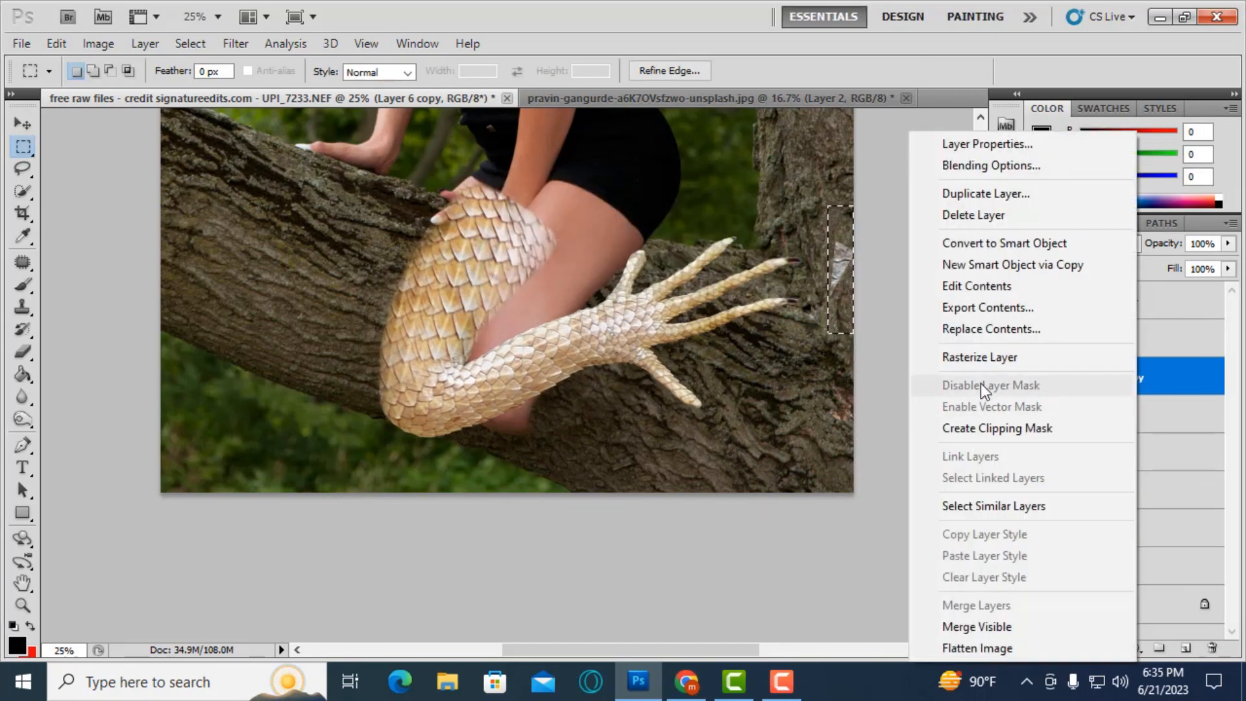
{"action": "left_click", "coordinate": [980, 357]}
{"action": "key", "text": "Delete"}
{"action": "key", "text": "ctrl+d"}
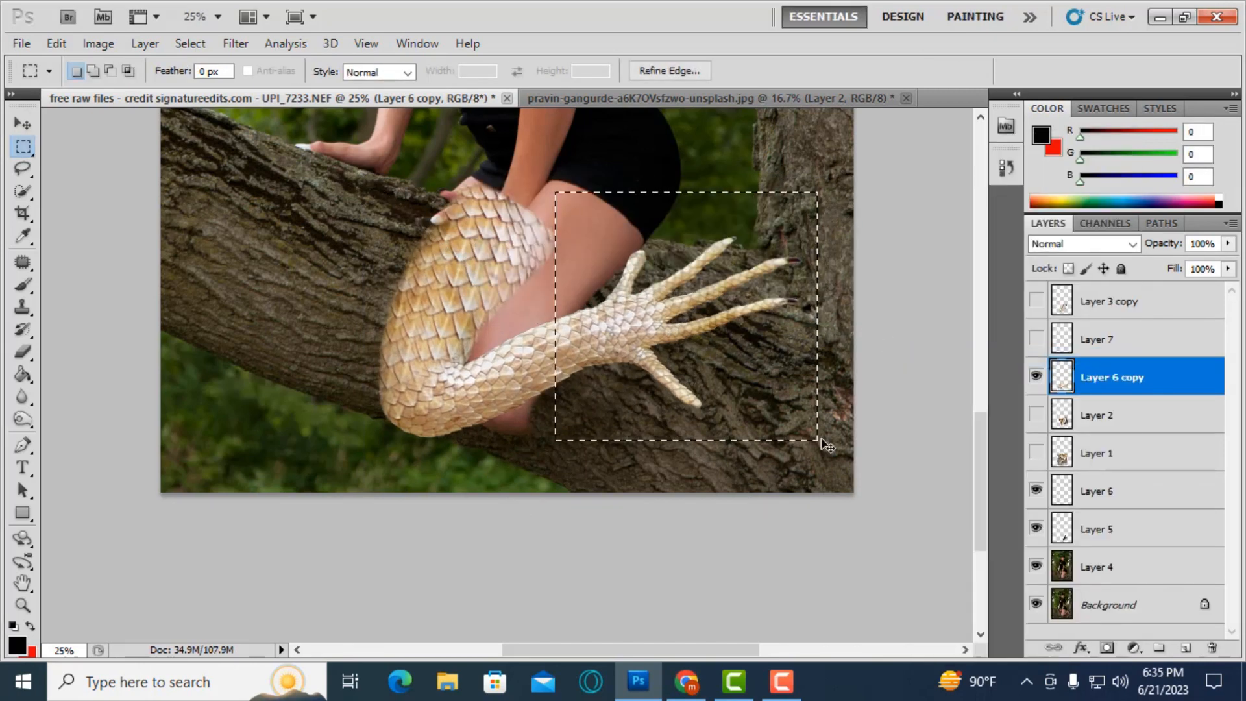
- Copy the clawed foot to a new hidden layer, convert Layer 6 copy to a smart object and realign it with the leg
{"action": "key", "text": "ctrl+j"}
{"action": "right_click", "coordinate": [1103, 416]}
{"action": "left_click", "coordinate": [1008, 330]}
{"action": "key", "text": "ctrl+t"}
{"action": "left_click_drag", "start_coordinate": [548, 334], "coordinate": [629, 333]}
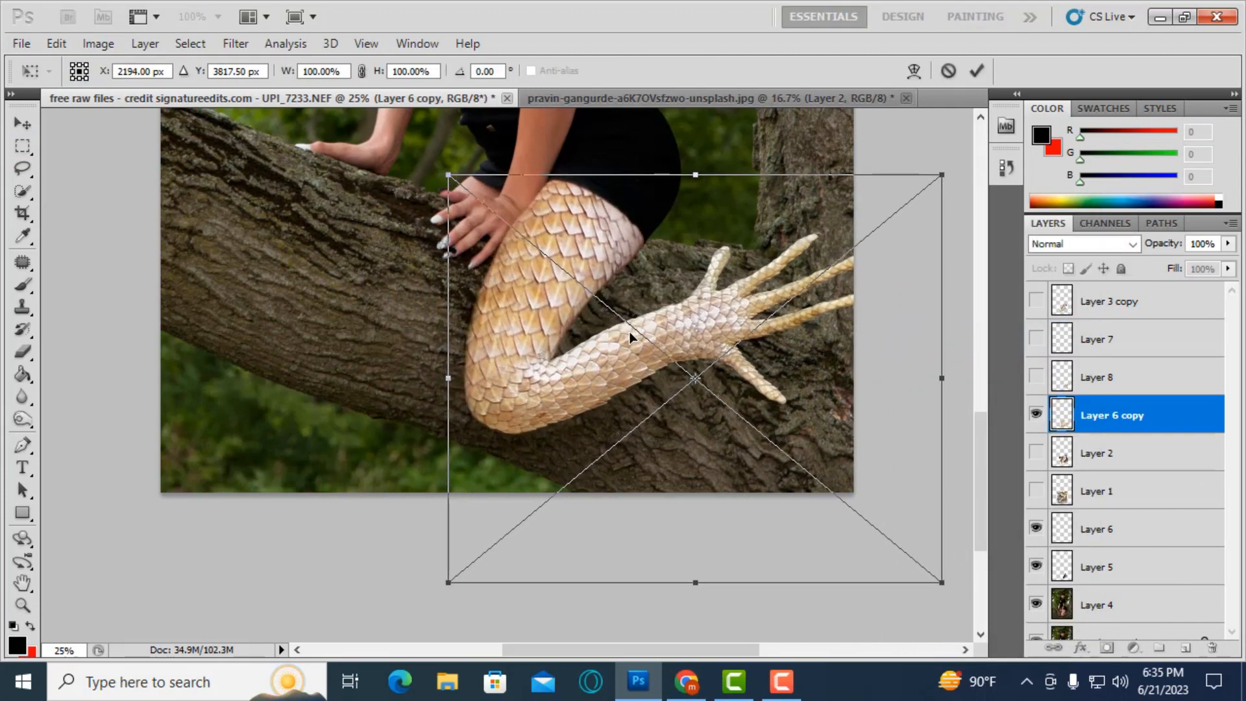
{"action": "key", "text": "Return"}
{"action": "key", "text": "m"}
{"action": "key", "text": "ctrl+minus"}
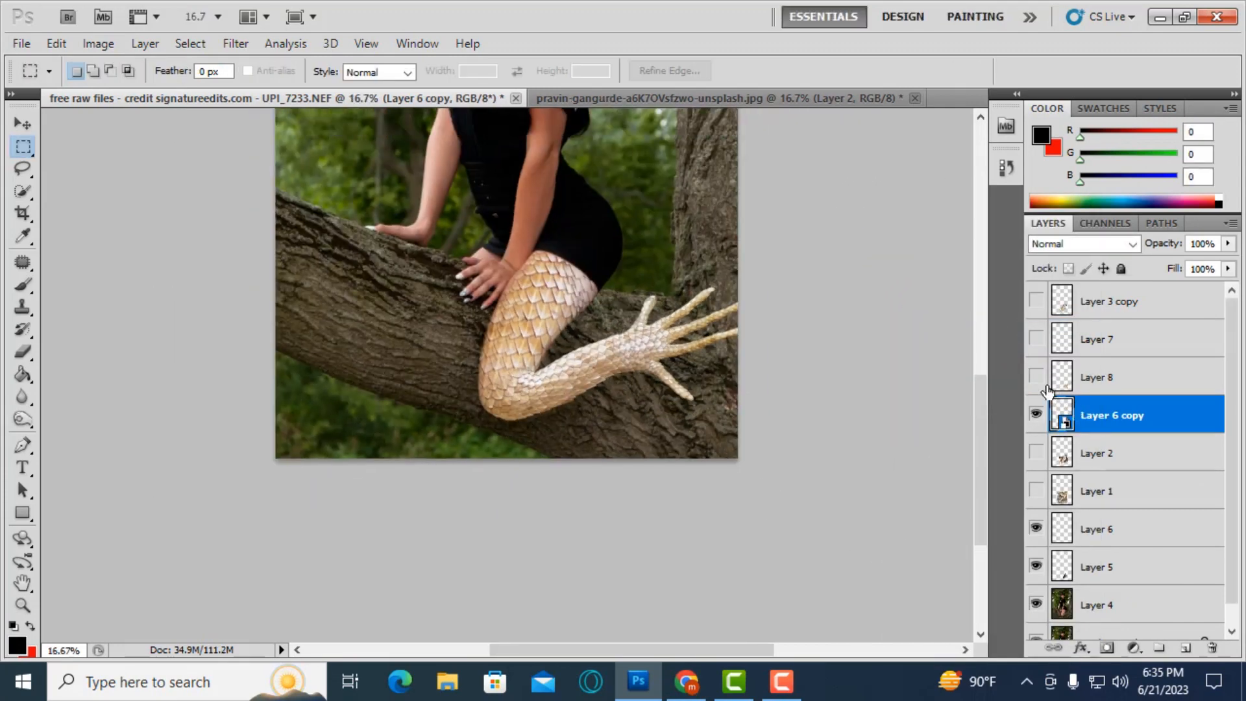
{"action": "left_click", "coordinate": [1037, 377]}
{"action": "left_click", "coordinate": [1128, 375]}
{"action": "key", "text": "ctrl+plus"}
{"action": "right_click", "coordinate": [1128, 372]}
{"action": "left_click", "coordinate": [1022, 396]}
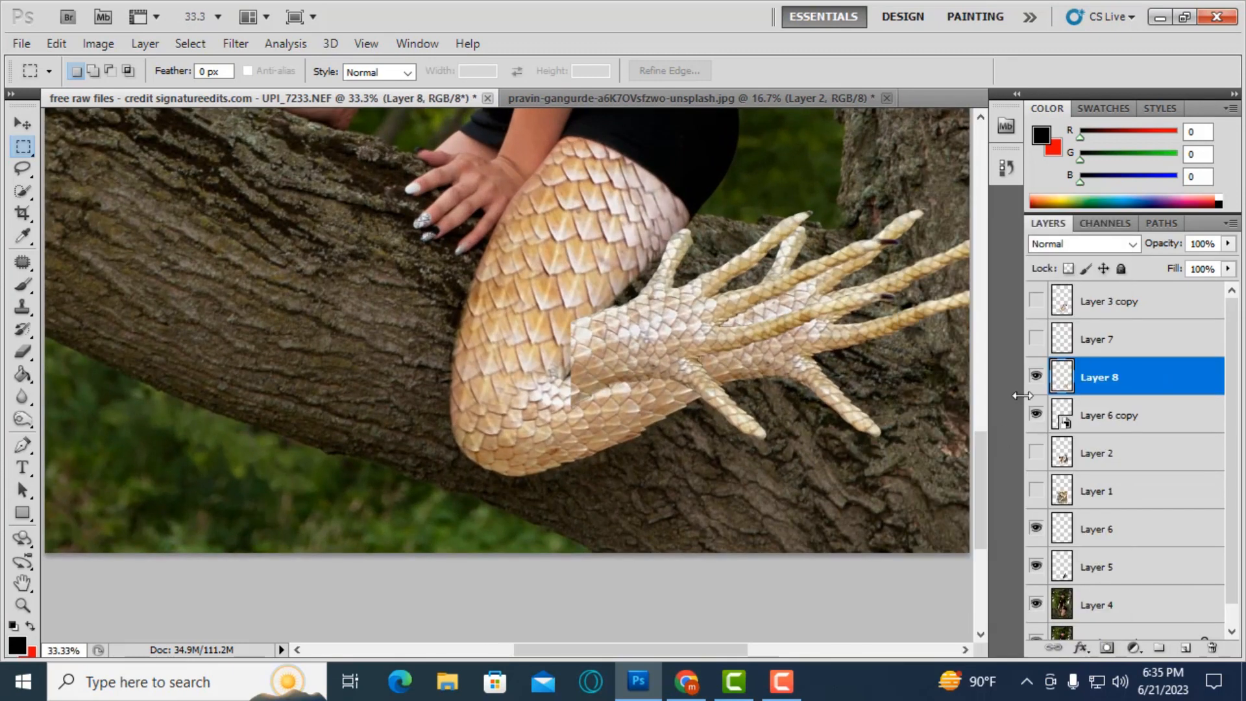
{"action": "left_click", "coordinate": [1036, 377]}
- Rasterize Layer 6 copy and erase its original claws and palm with a 300 px eraser
{"action": "right_click", "coordinate": [1139, 411]}
{"action": "left_click", "coordinate": [991, 356]}
{"action": "left_click", "coordinate": [23, 352]}
{"action": "key", "text": "ctrl+minus"}
{"action": "key", "text": "bracketleft"}
{"action": "key", "text": "bracketleft"}
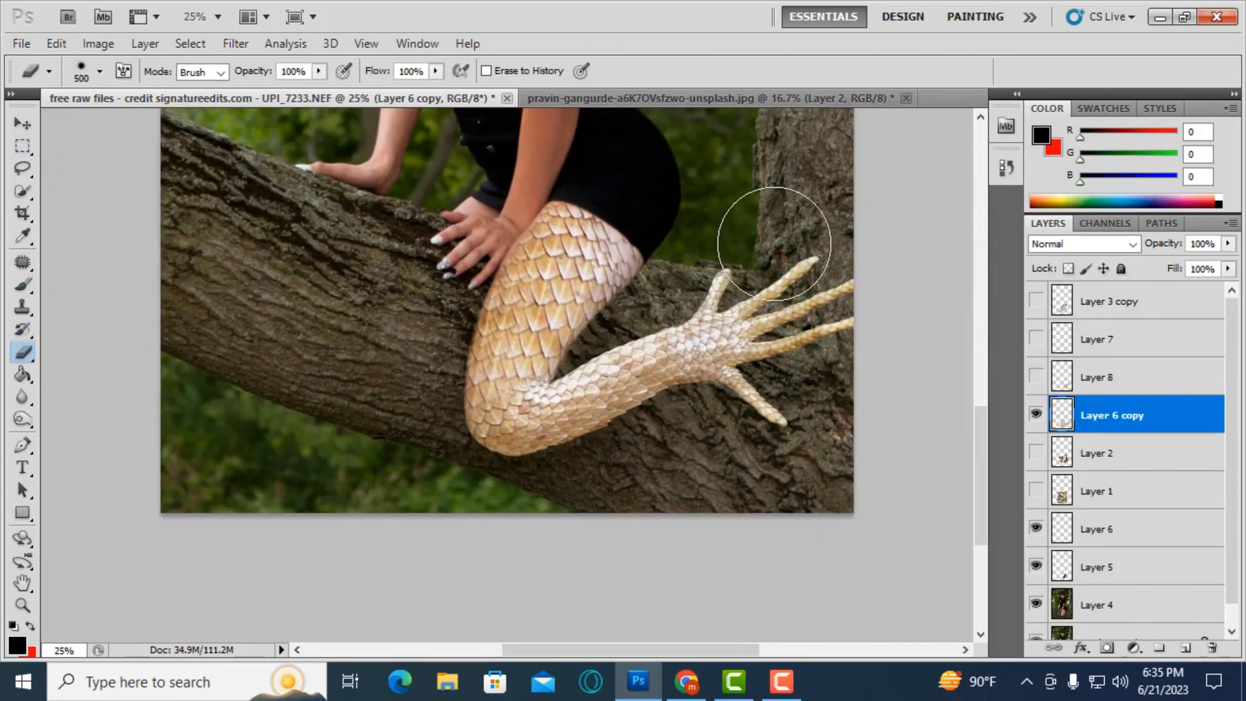
{"action": "key", "text": "bracketleft"}
{"action": "key", "text": "bracketleft"}
{"action": "mouse_move", "coordinate": [774, 244]}
{"action": "left_mouse_down"}
{"action": "mouse_move", "coordinate": [840, 347]}
{"action": "mouse_move", "coordinate": [827, 335]}
{"action": "mouse_move", "coordinate": [801, 427]}
{"action": "mouse_move", "coordinate": [762, 416]}
{"action": "mouse_move", "coordinate": [757, 261]}
{"action": "mouse_move", "coordinate": [714, 281]}
{"action": "mouse_move", "coordinate": [767, 332]}
{"action": "left_mouse_up"}
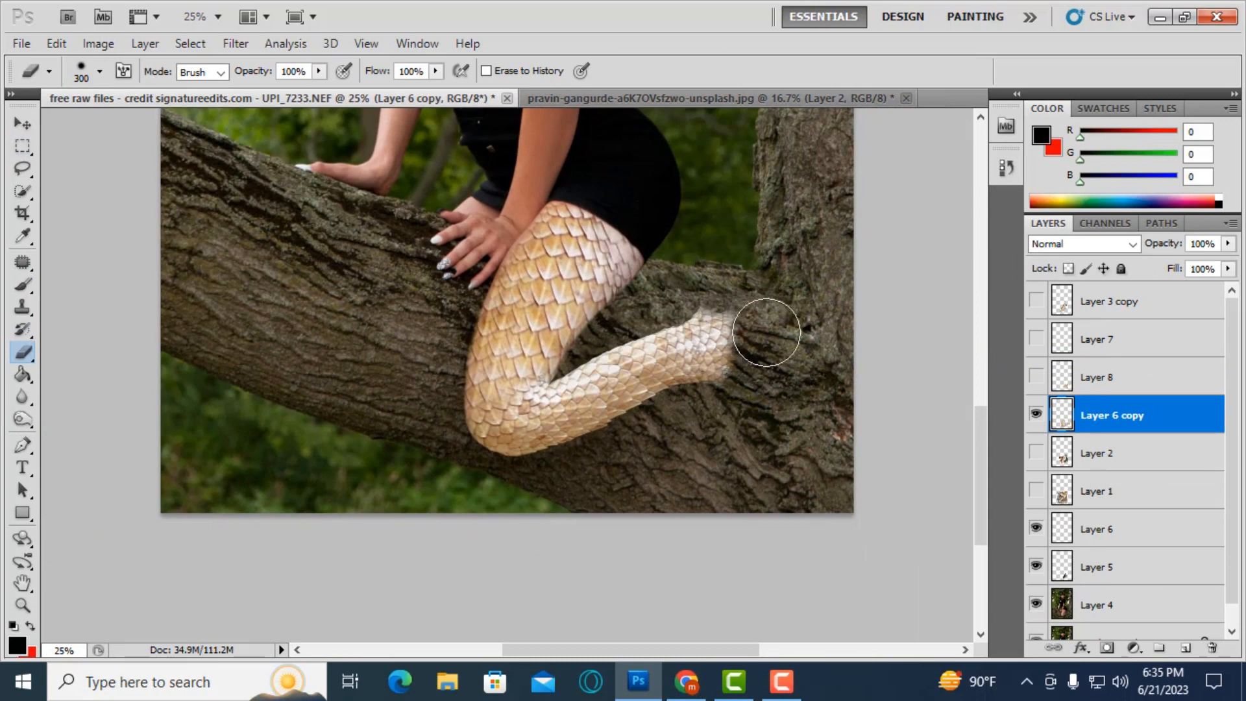
- Show Layer 8, convert it to a smart object, place the foot on the foreleg's end and rotate it about -1.88°
{"action": "left_click", "coordinate": [1036, 377]}
{"action": "right_click", "coordinate": [1111, 377]}
{"action": "left_click", "coordinate": [941, 329]}
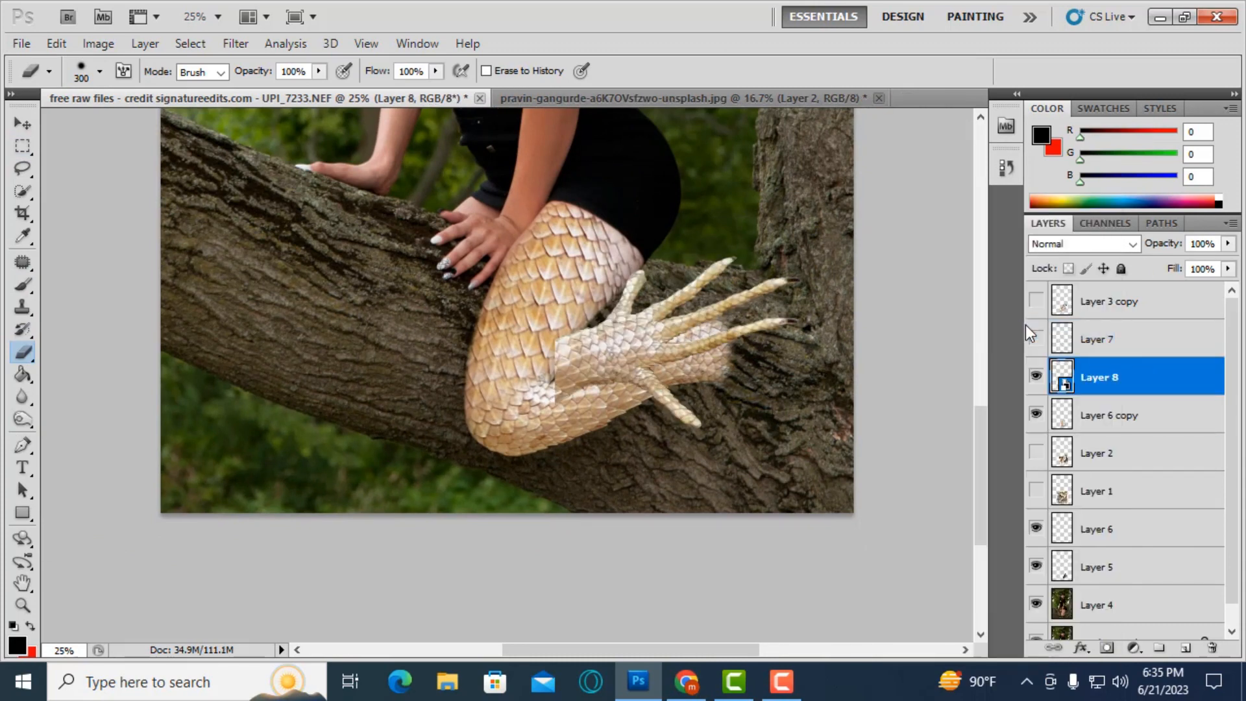
{"action": "key", "text": "ctrl+t"}
{"action": "left_click_drag", "start_coordinate": [797, 353], "coordinate": [762, 354]}
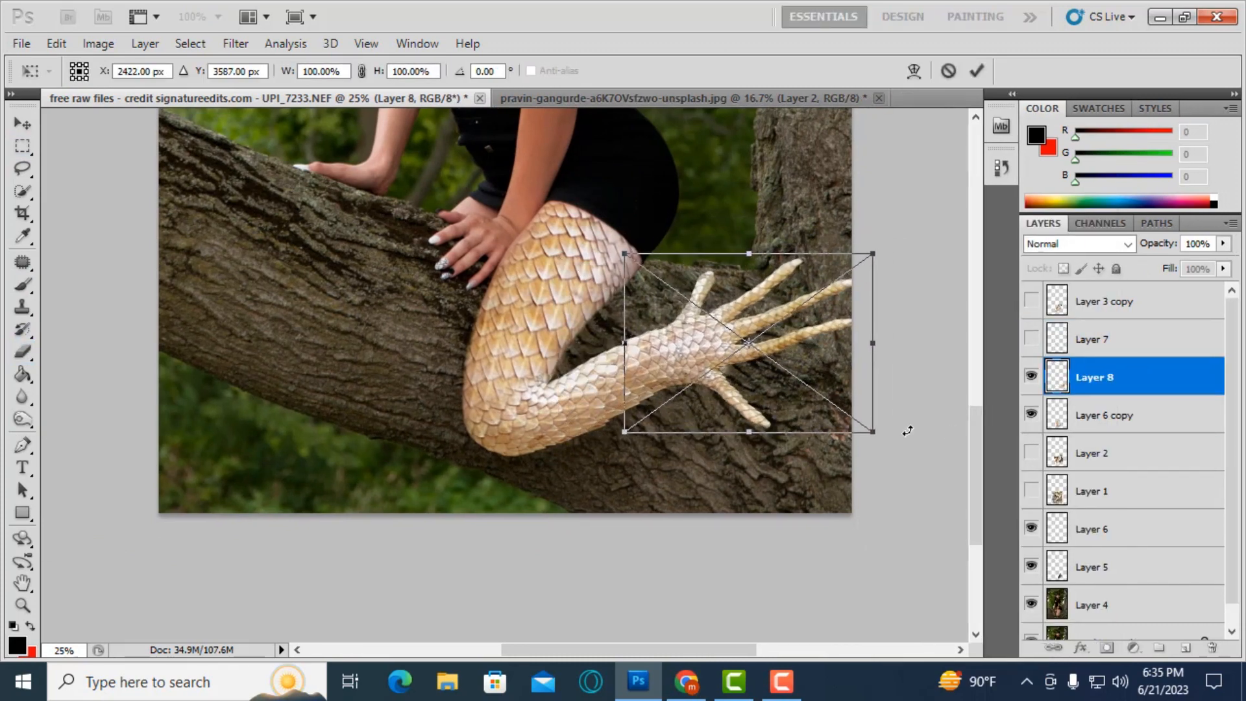
{"action": "left_click_drag", "start_coordinate": [908, 431], "coordinate": [909, 423]}
{"action": "left_click_drag", "start_coordinate": [811, 398], "coordinate": [797, 403]}
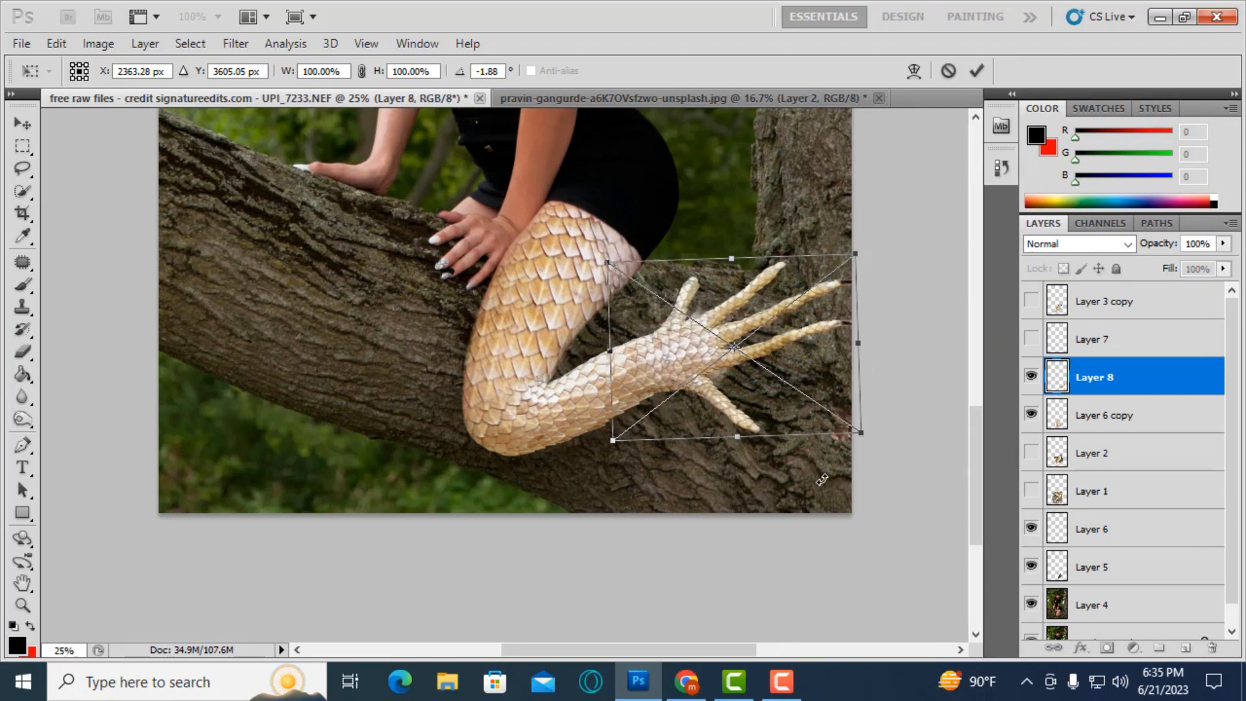
{"action": "key", "text": "Return"}
- Try erasing Layer 6 copy around the lowest claw with a 250 px eraser
{"action": "key", "text": "e"}
{"action": "key", "text": "ctrl+plus"}
{"action": "key", "text": "ctrl+t"}
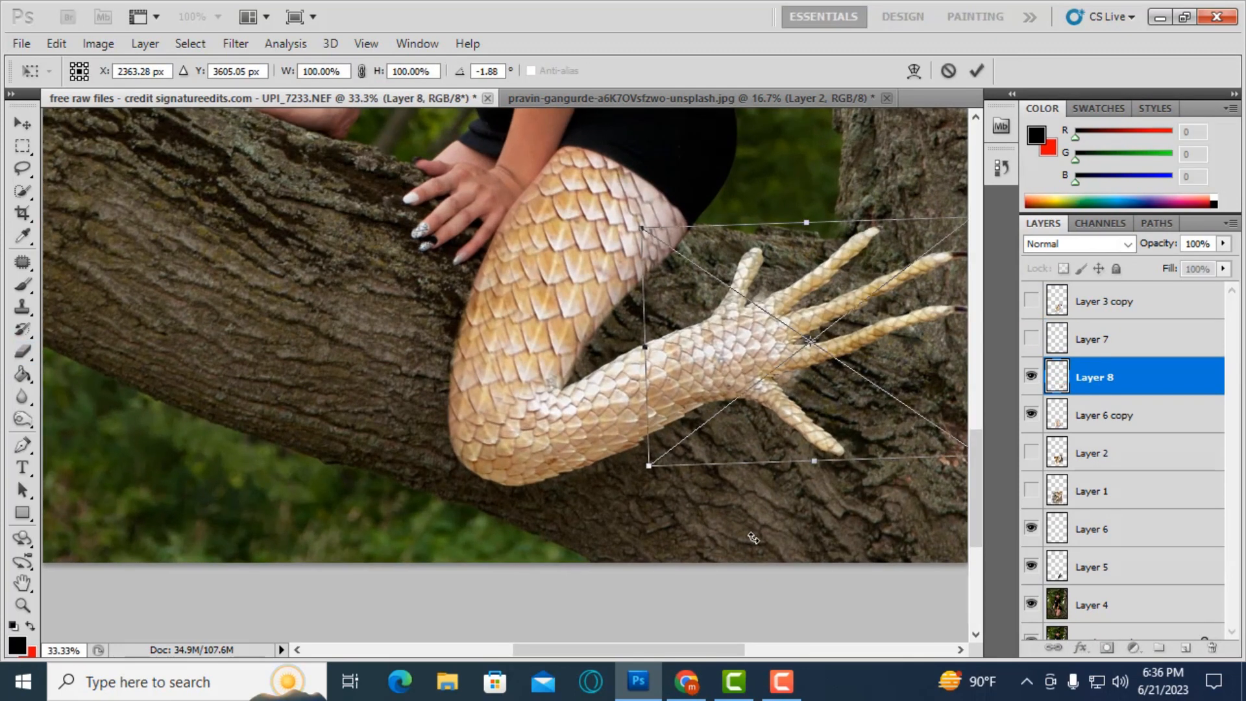
{"action": "key", "text": "Escape"}
{"action": "left_click", "coordinate": [1100, 415]}
{"action": "key", "text": "["}
{"action": "left_click_drag", "start_coordinate": [795, 416], "coordinate": [793, 456]}
{"action": "key", "text": "ctrl+z"}
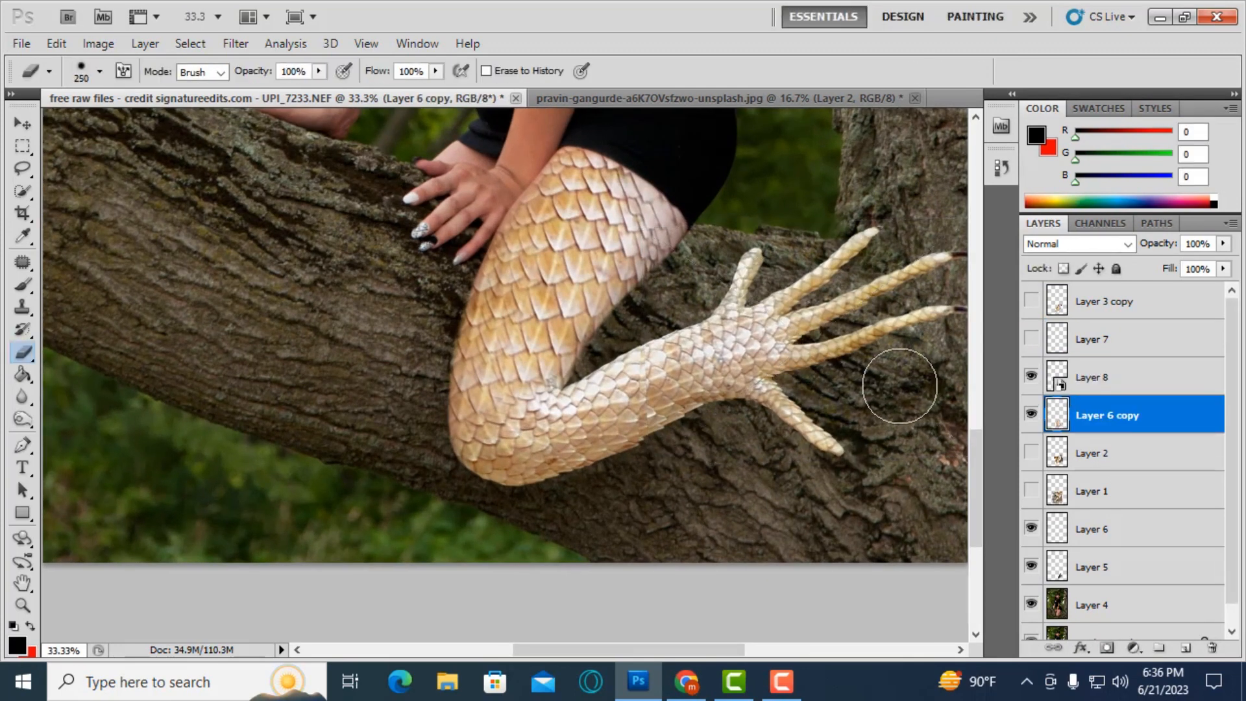
- Rasterize Layer 8 and blend its seam into the foreleg scales with an 80 px eraser
{"action": "key", "text": "ctrl+plus"}
{"action": "right_click", "coordinate": [1112, 379]}
{"action": "left_click", "coordinate": [957, 358]}
{"action": "key", "text": "bracketleft"}
{"action": "key", "text": "bracketleft"}
{"action": "key", "text": "bracketleft"}
{"action": "key", "text": "bracketleft"}
{"action": "key", "text": "bracketleft"}
{"action": "key", "text": "bracketleft"}
{"action": "key", "text": "bracketleft"}
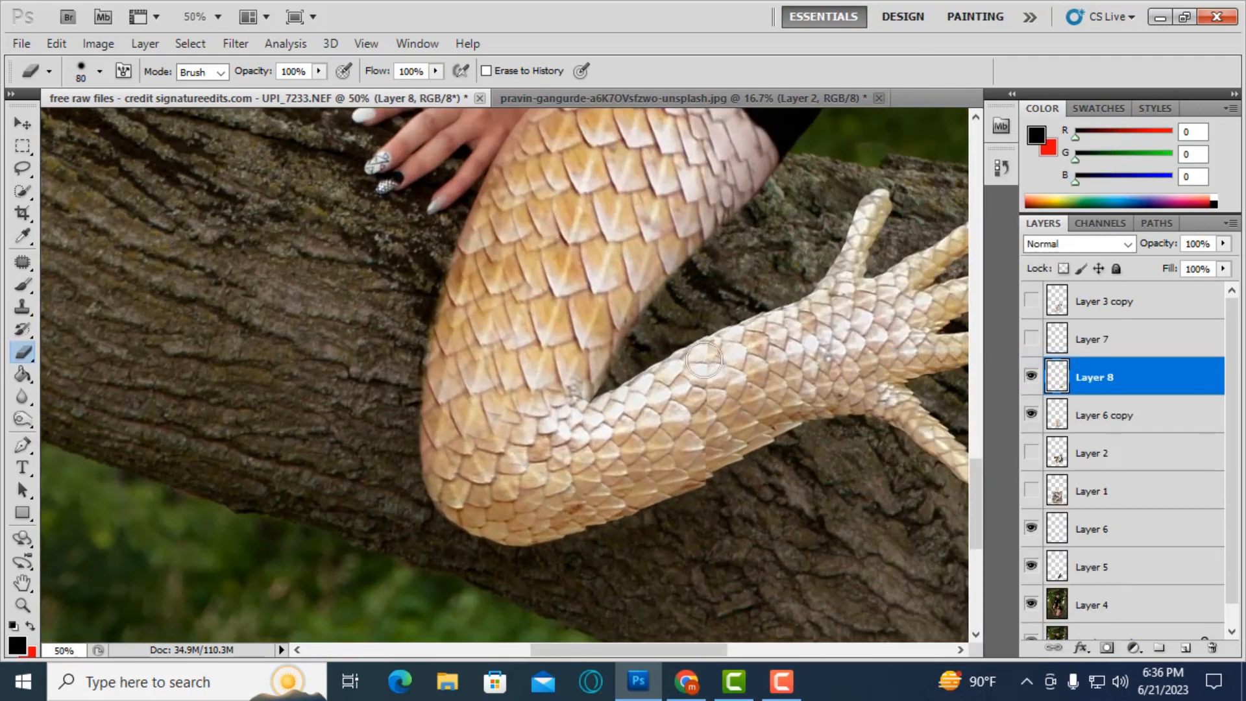
- Merge Layer 8 with Layer 6 copy into a single leg layer
{"action": "key", "text": "ctrl+minus"}
{"action": "left_click", "coordinate": [1097, 416], "text": "ctrl"}
{"action": "right_click", "coordinate": [1133, 415]}
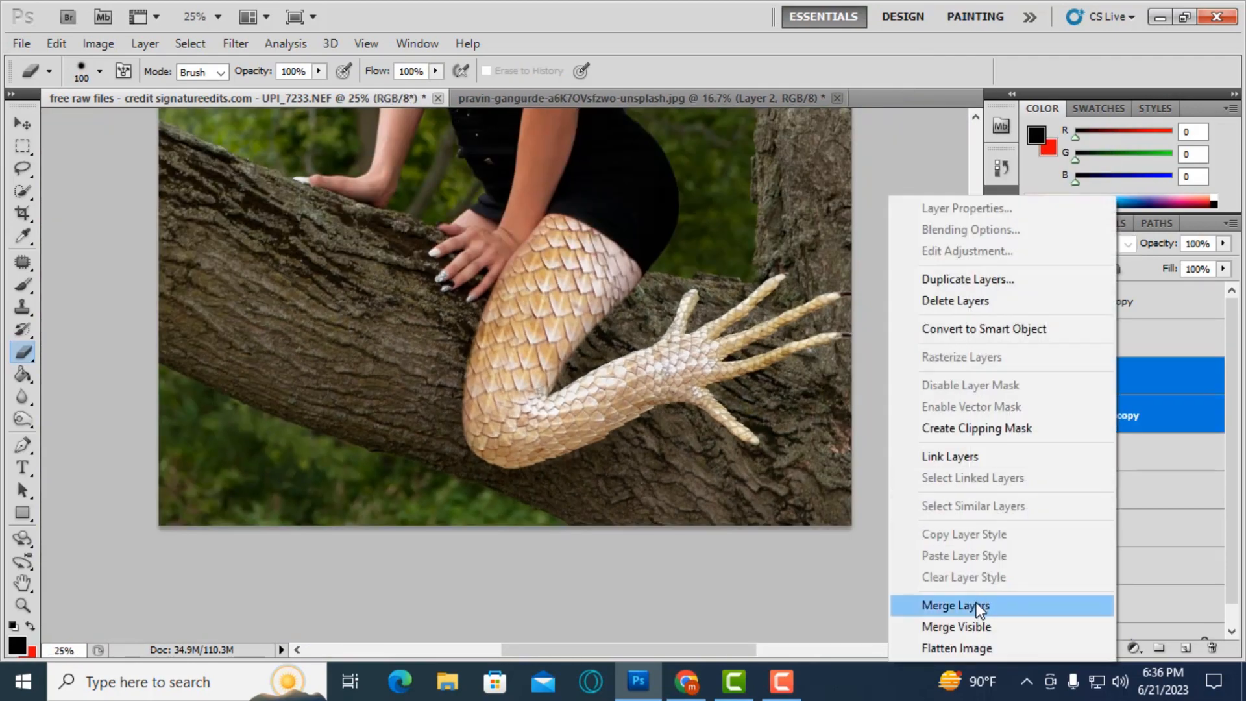
{"action": "left_click", "coordinate": [977, 602]}
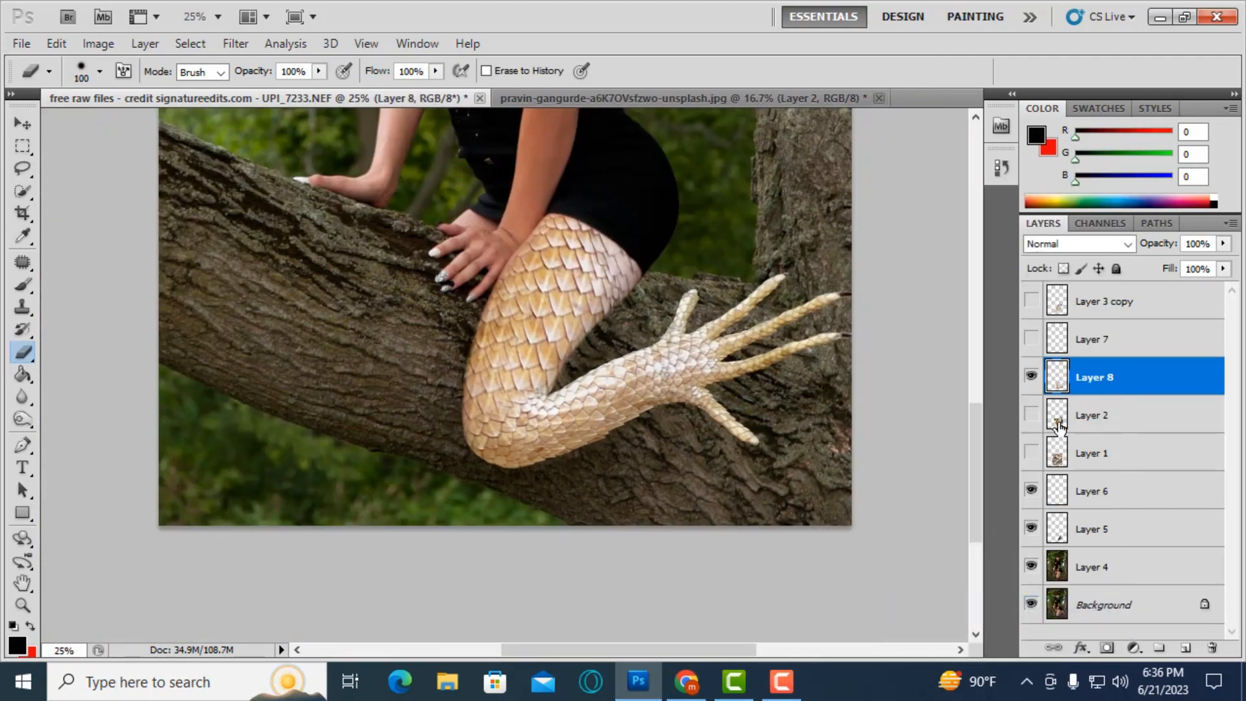
- Load Layer 8's outline as a selection, fill it with black on a new layer, and clear the selection
{"action": "left_click", "coordinate": [1057, 376], "text": "ctrl"}
{"action": "left_click", "coordinate": [1186, 648]}
{"action": "left_click", "coordinate": [23, 374]}
{"action": "left_click", "coordinate": [597, 393]}
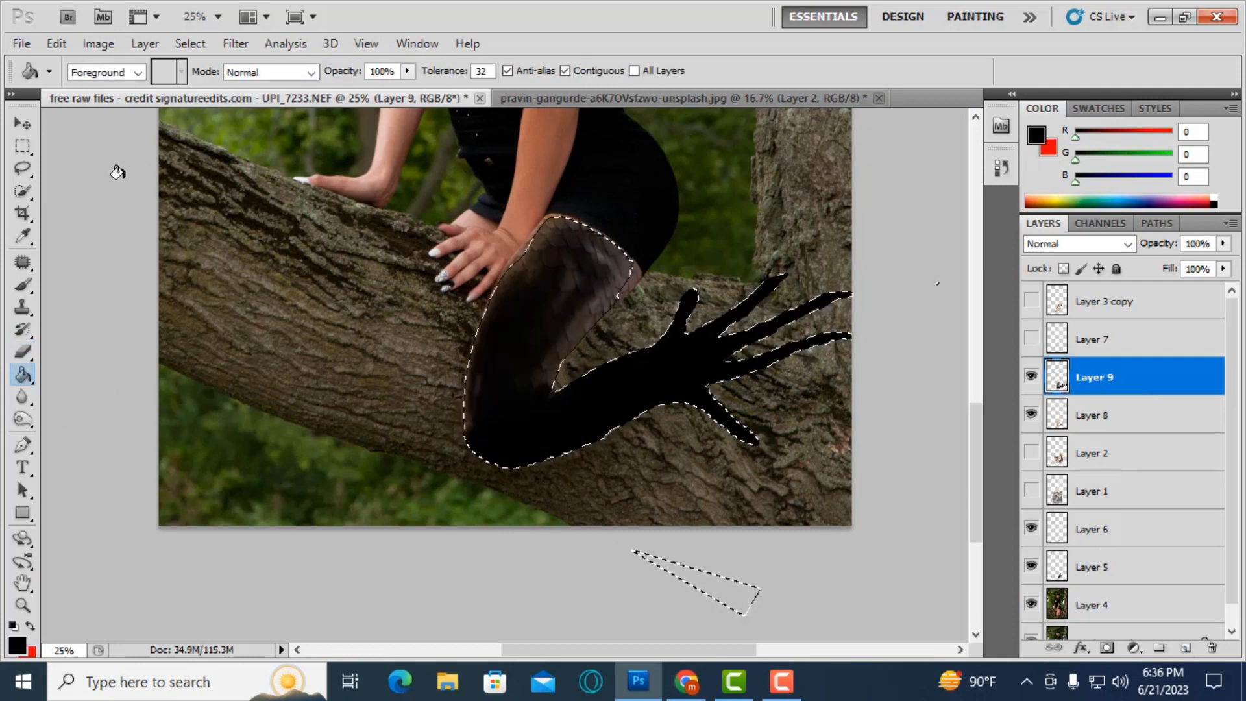
{"action": "left_click", "coordinate": [23, 146]}
{"action": "key", "text": "ctrl+d"}
- Move the black silhouette layer below Layer 8 and convert it to a smart object
{"action": "left_click_drag", "start_coordinate": [1097, 376], "coordinate": [1097, 430]}
{"action": "right_click", "coordinate": [1118, 415]}
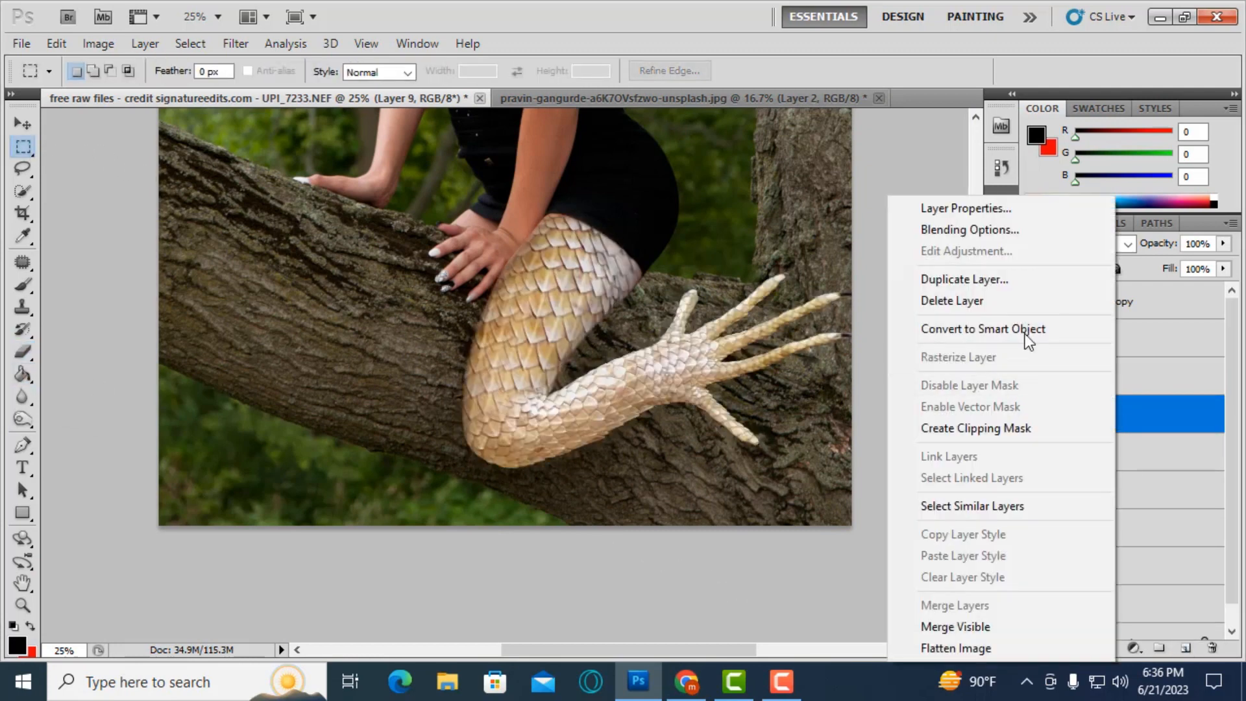
{"action": "left_click", "coordinate": [1018, 330]}
- Skew Layer 9 slightly downward at the claw end so the black silhouette peeks out beneath the foreleg as a shadow
{"action": "key", "text": "ctrl+t"}
{"action": "left_click_drag", "start_coordinate": [853, 341], "coordinate": [853, 350]}
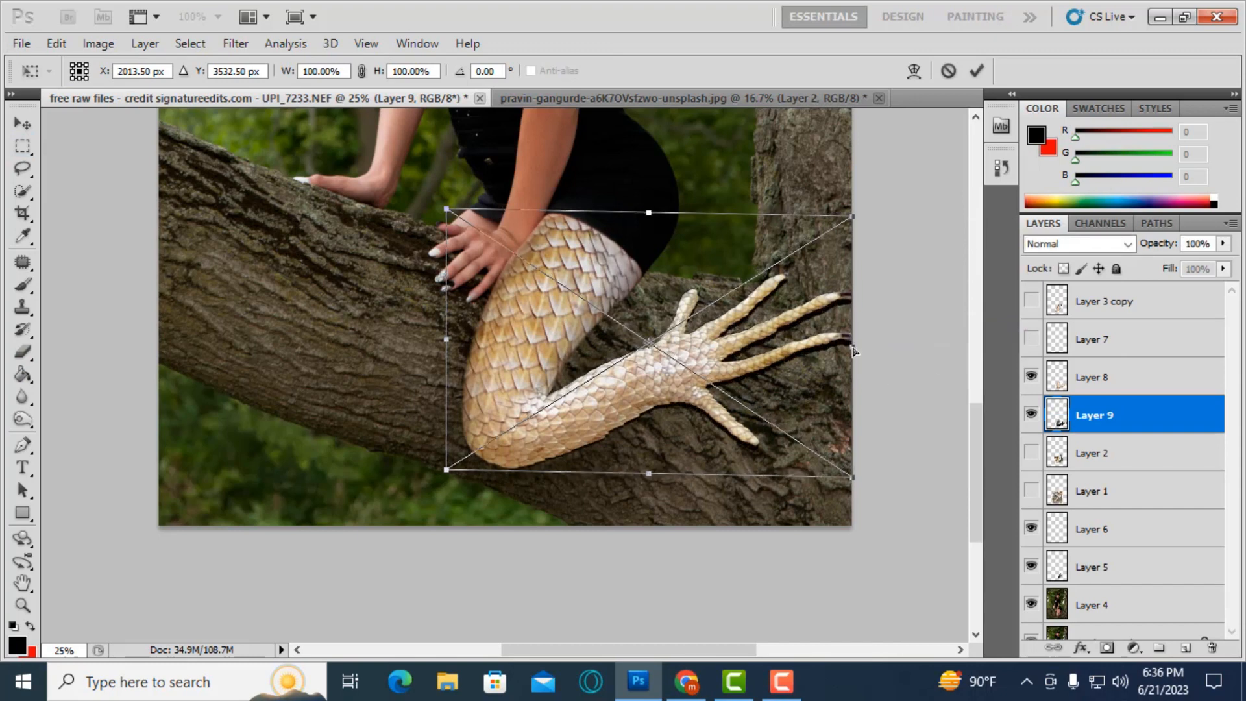
{"action": "key", "text": "Return"}
{"action": "key", "text": "ctrl+plus"}
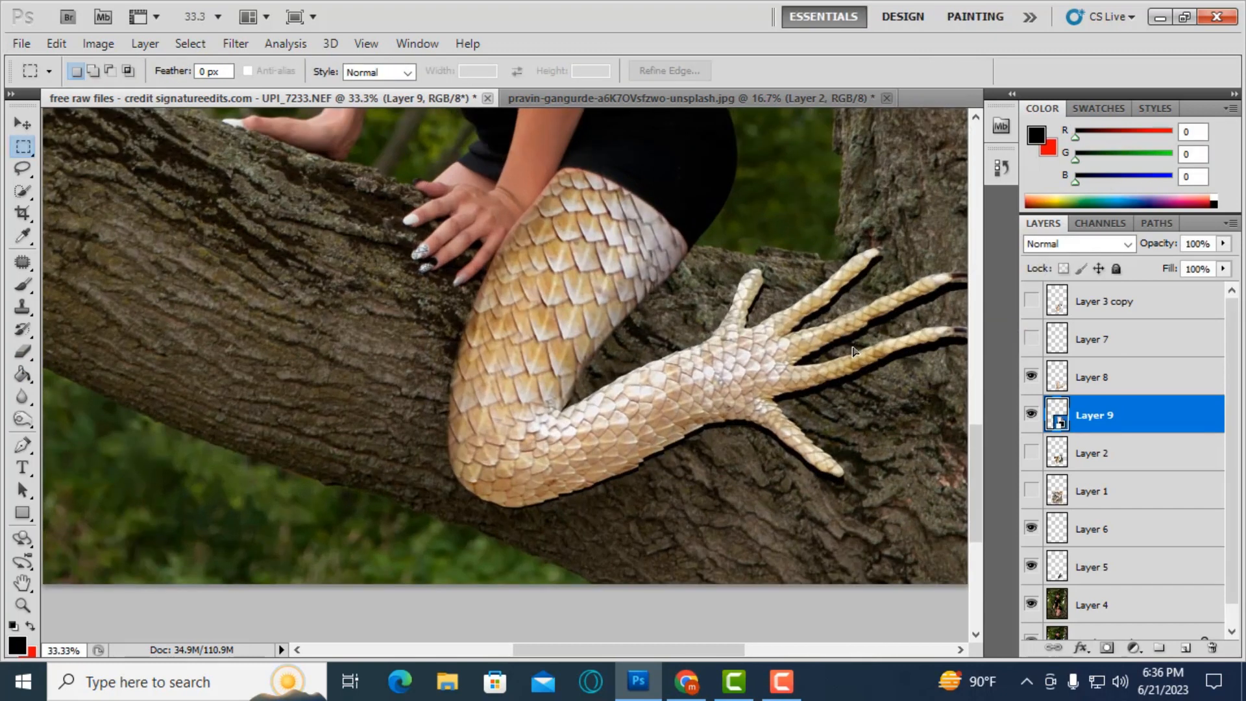
{"action": "key", "text": "ctrl+minus"}
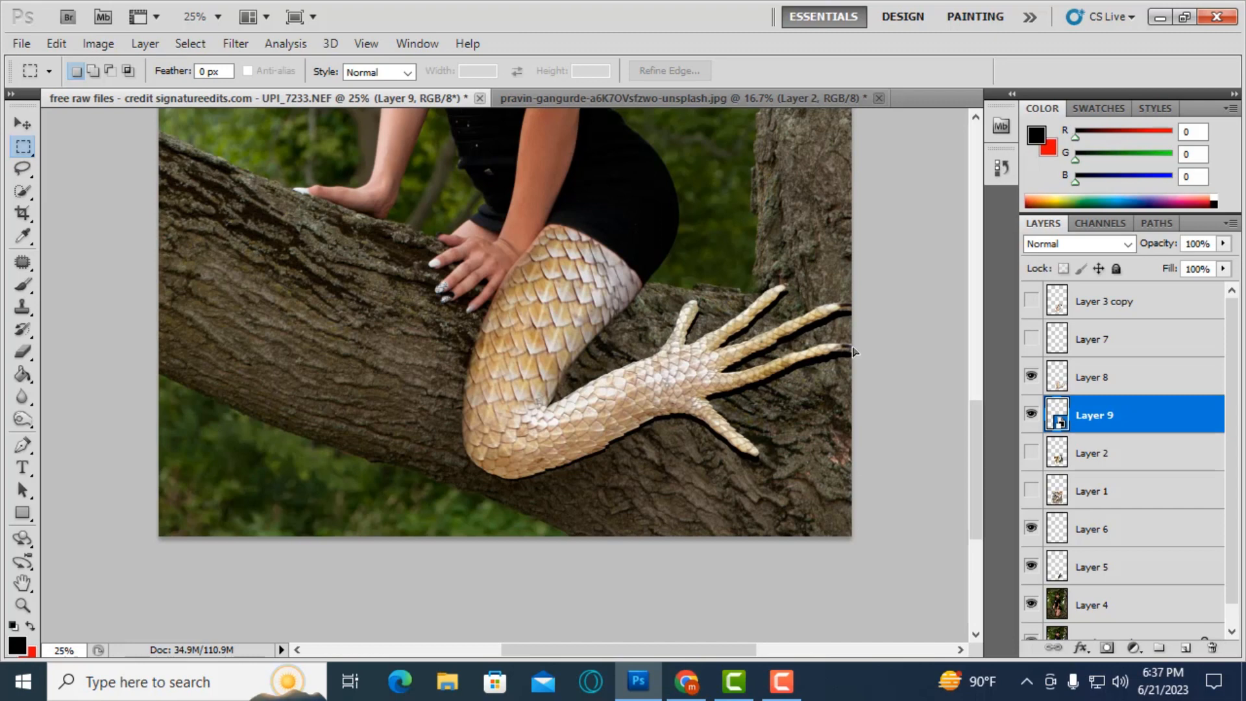
{"action": "key", "text": "ctrl+t"}
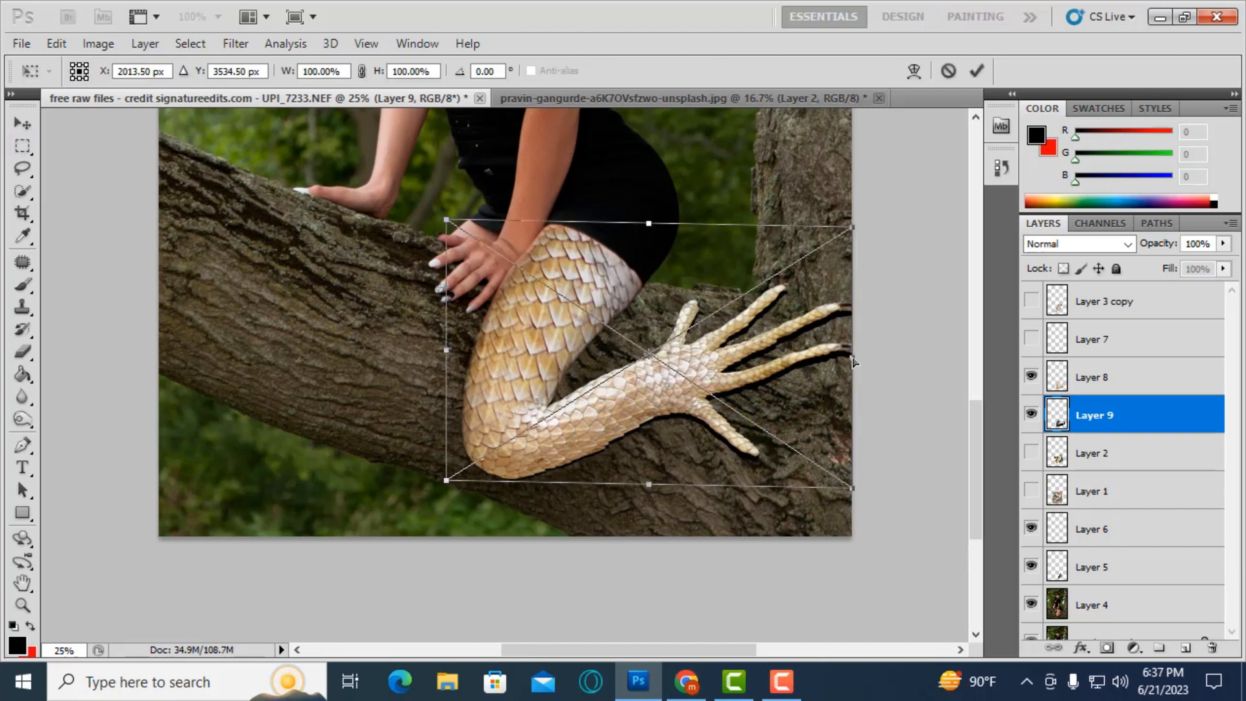
{"action": "left_click_drag", "start_coordinate": [854, 358], "coordinate": [854, 358]}
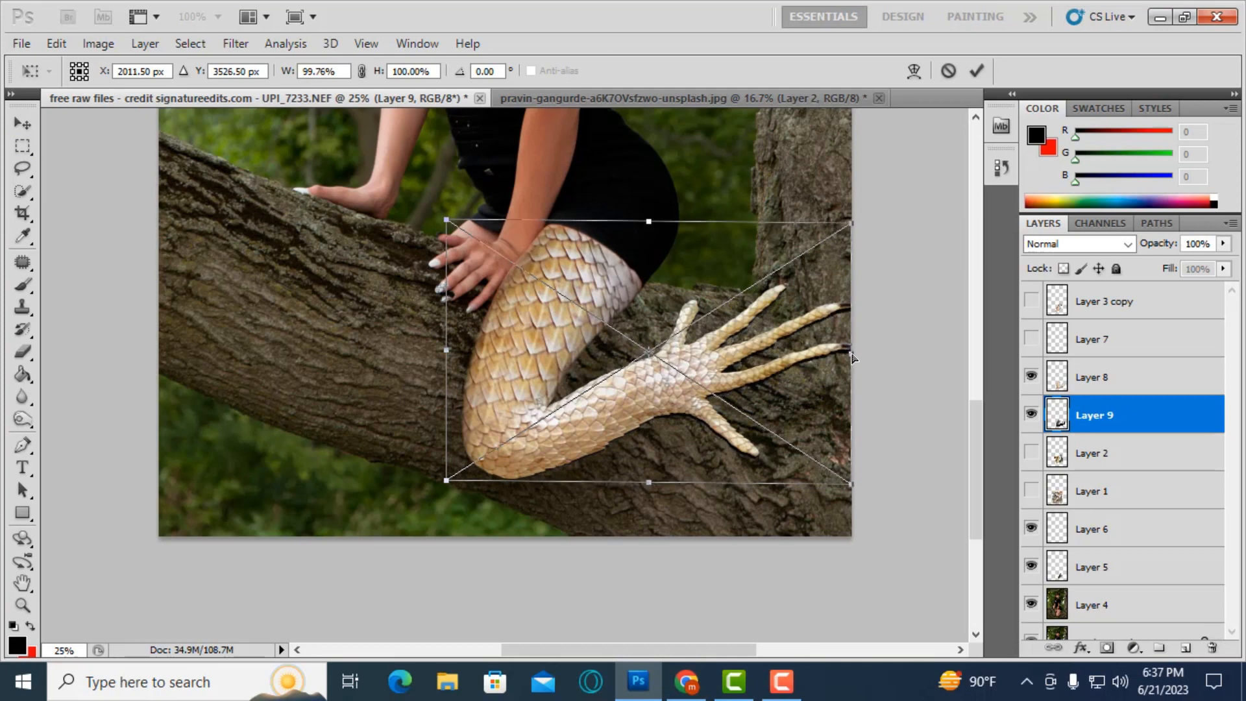
{"action": "key", "text": "Return"}
- Duplicate the Layer 9 shadow and rasterize the copy
{"action": "key", "text": "ctrl+j"}
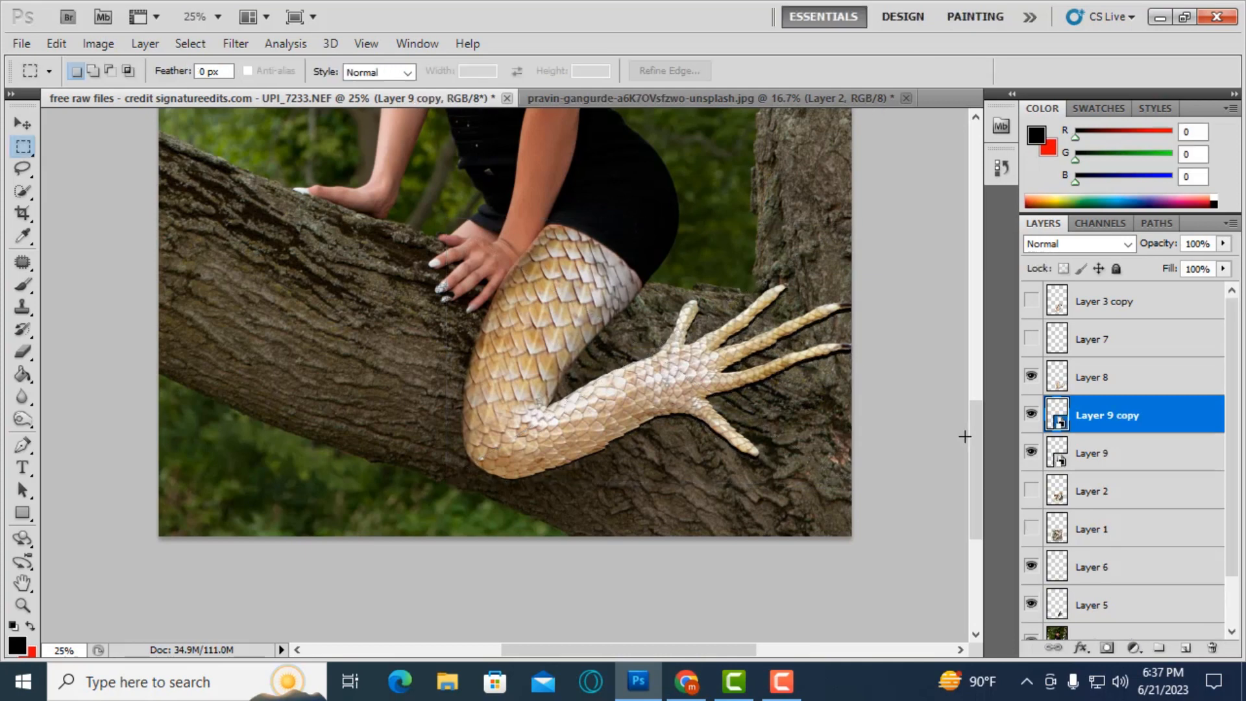
{"action": "right_click", "coordinate": [1130, 416]}
{"action": "left_click", "coordinate": [975, 360]}
- Apply a Gaussian Blur with a radius of 11.1 pixels to Layer 9 copy
{"action": "left_click", "coordinate": [235, 43]}
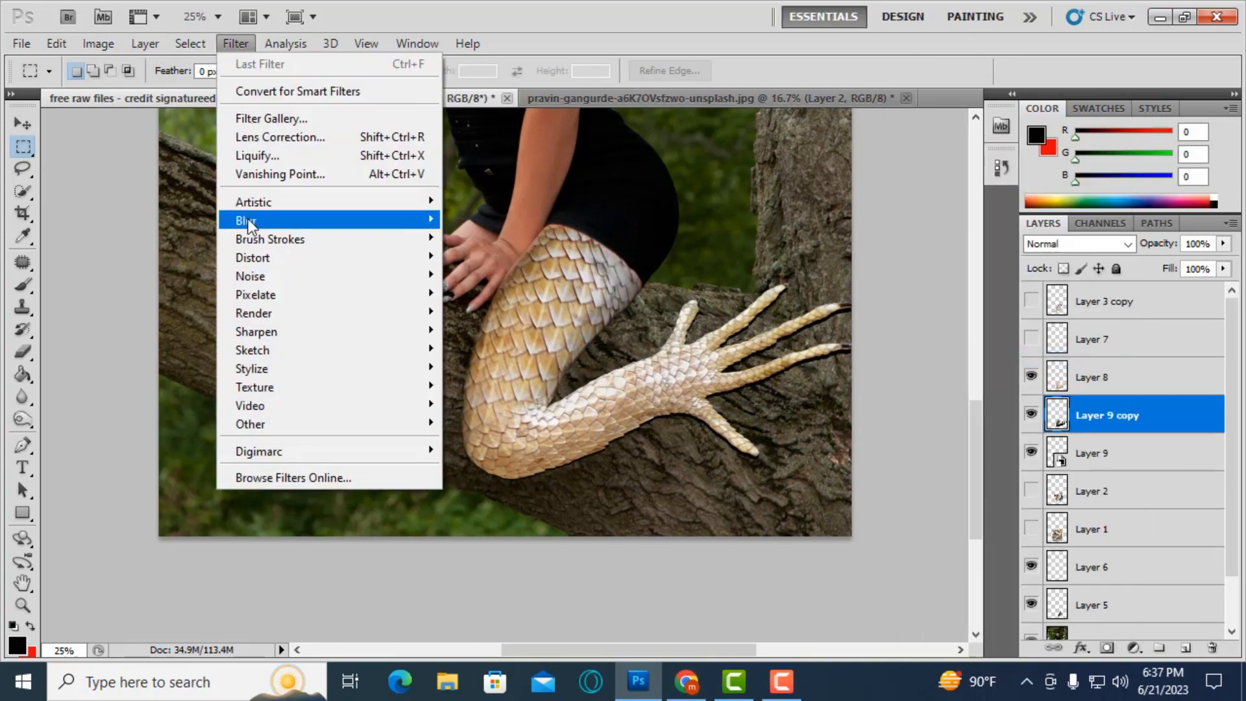
{"action": "mouse_move", "coordinate": [260, 222]}
{"action": "left_click", "coordinate": [494, 280]}
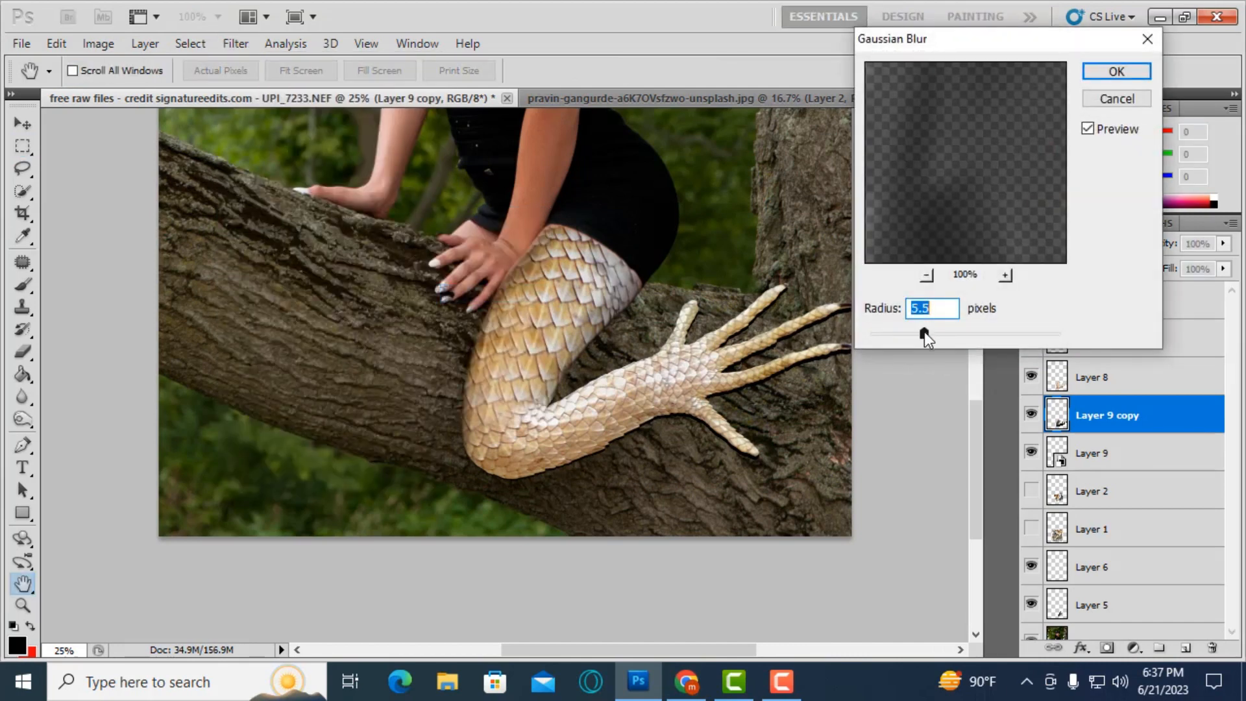
{"action": "mouse_move", "coordinate": [924, 332]}
{"action": "left_mouse_down"}
{"action": "mouse_move", "coordinate": [965, 332]}
{"action": "mouse_move", "coordinate": [948, 332]}
{"action": "left_mouse_up"}
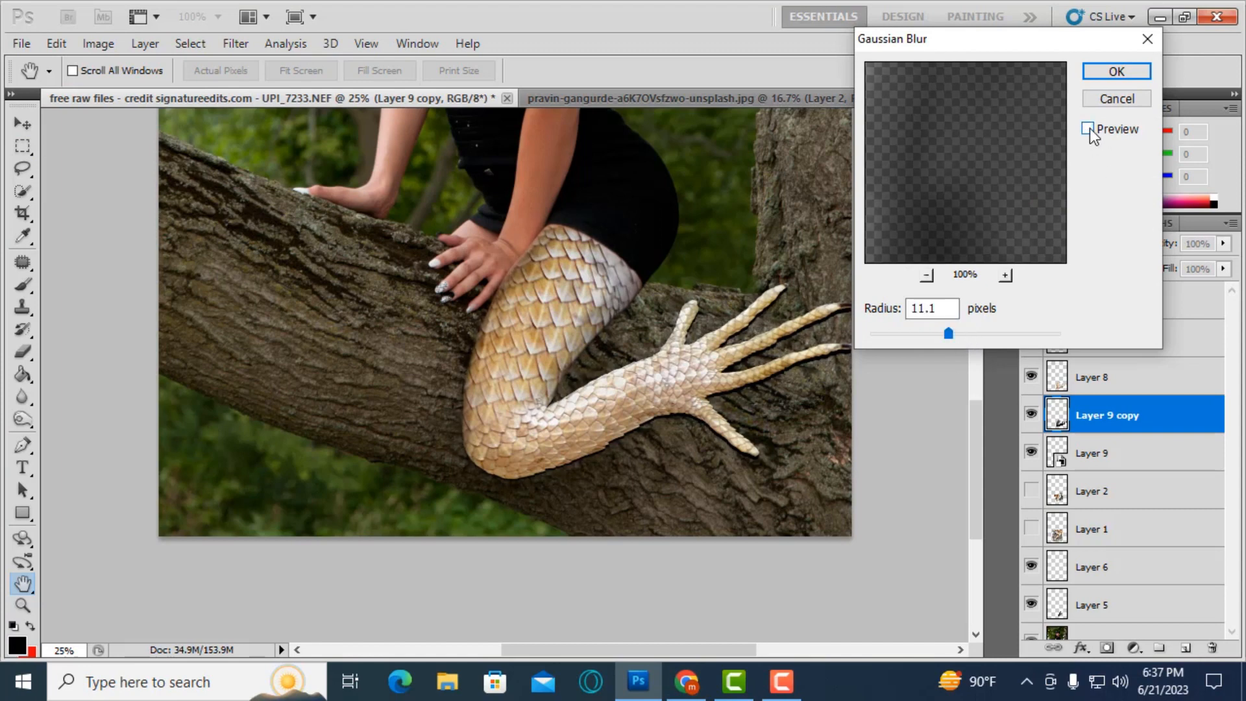
{"action": "key", "text": "ctrl+plus"}
{"action": "left_click_drag", "start_coordinate": [716, 648], "coordinate": [777, 649]}
{"action": "key", "text": "ctrl+plus"}
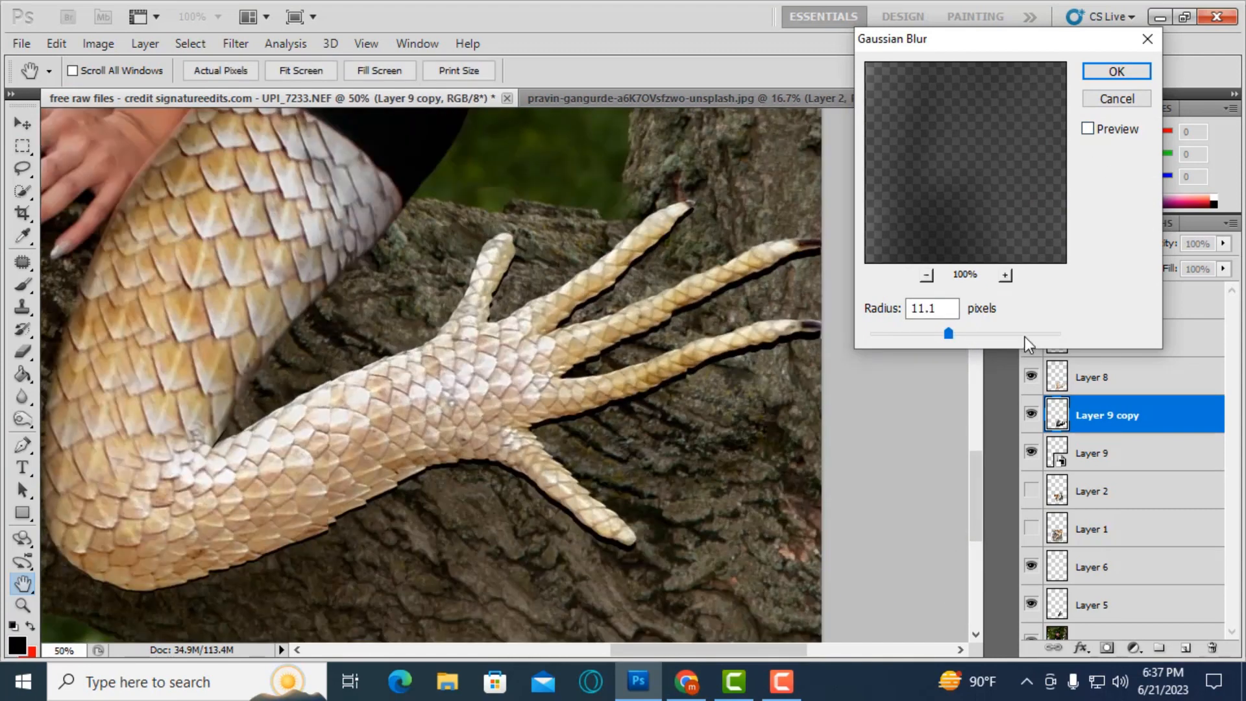
{"action": "left_click", "coordinate": [1088, 129]}
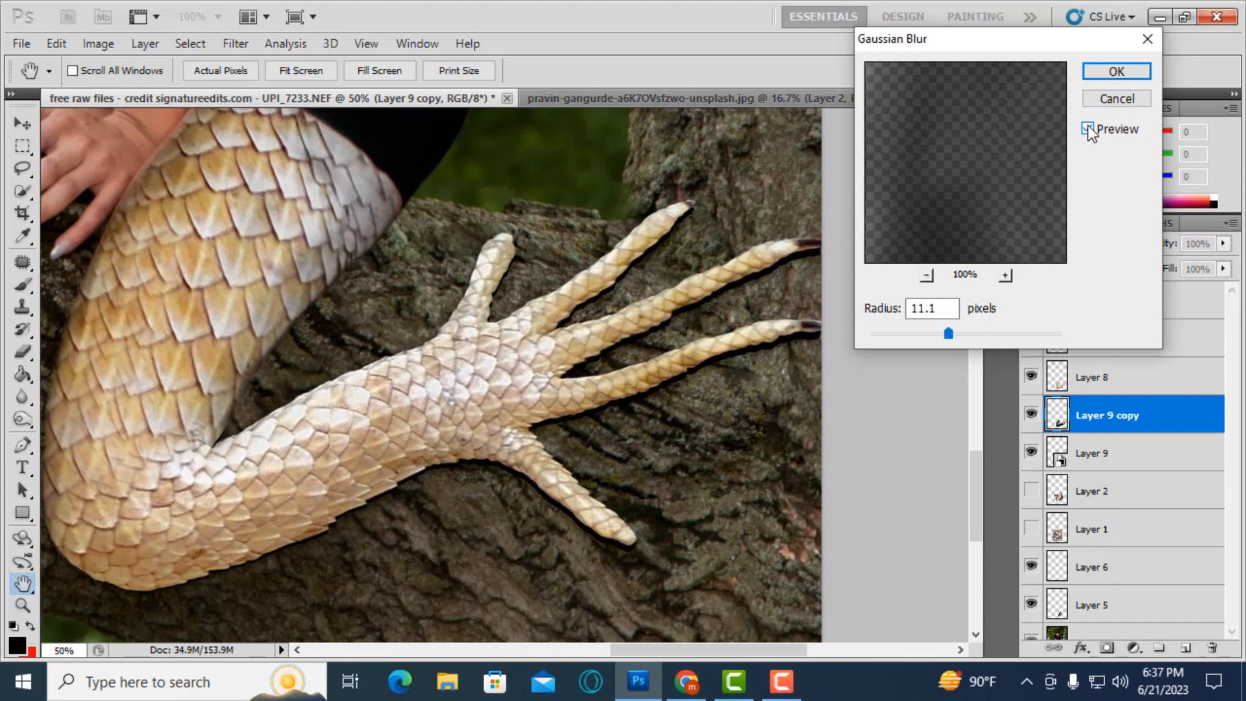
{"action": "key", "text": "ctrl+minus"}
{"action": "key", "text": "Return"}
- Touch up the blurred shadow on Layer 9 copy with a 200 px eraser
{"action": "key", "text": "m"}
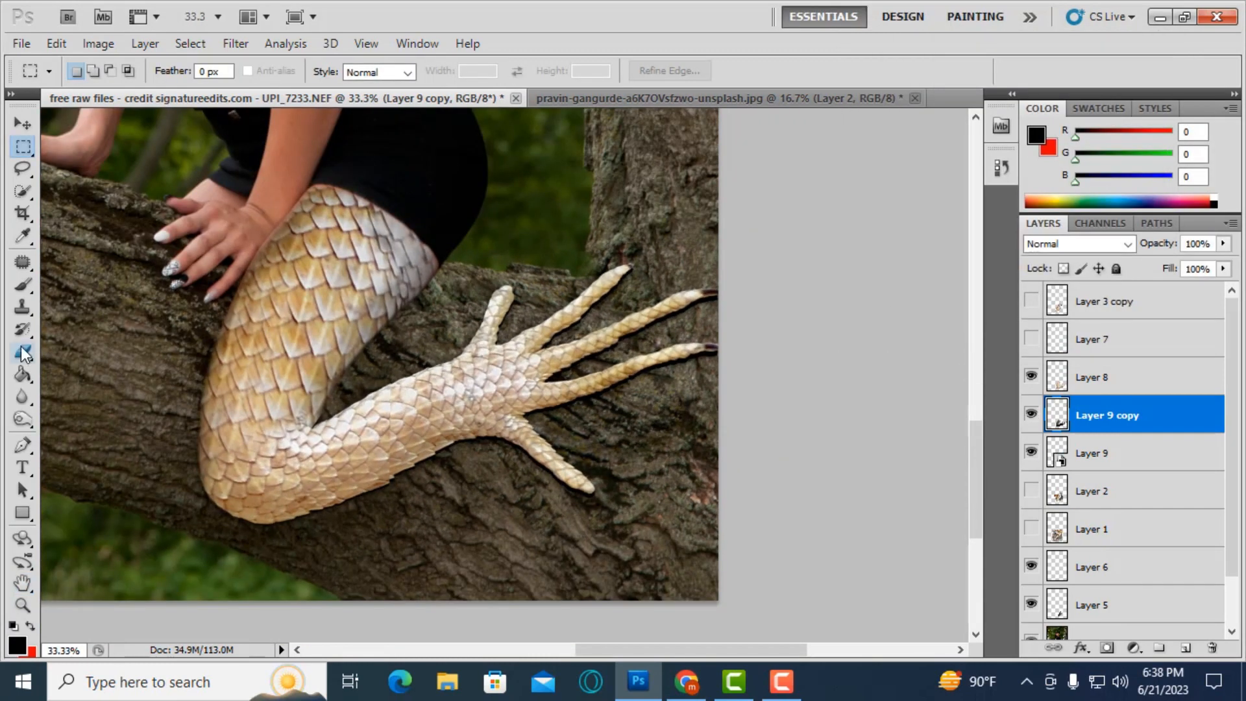
{"action": "left_click", "coordinate": [24, 353]}
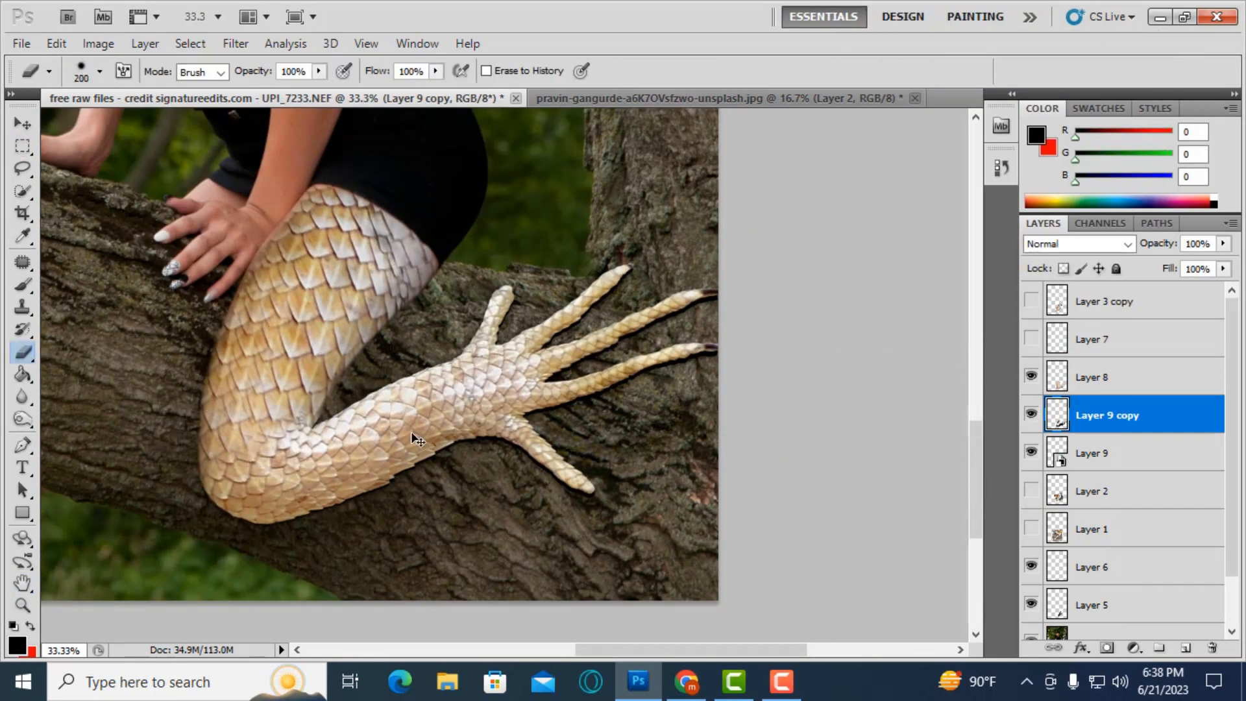
{"action": "key", "text": "ctrl+minus"}
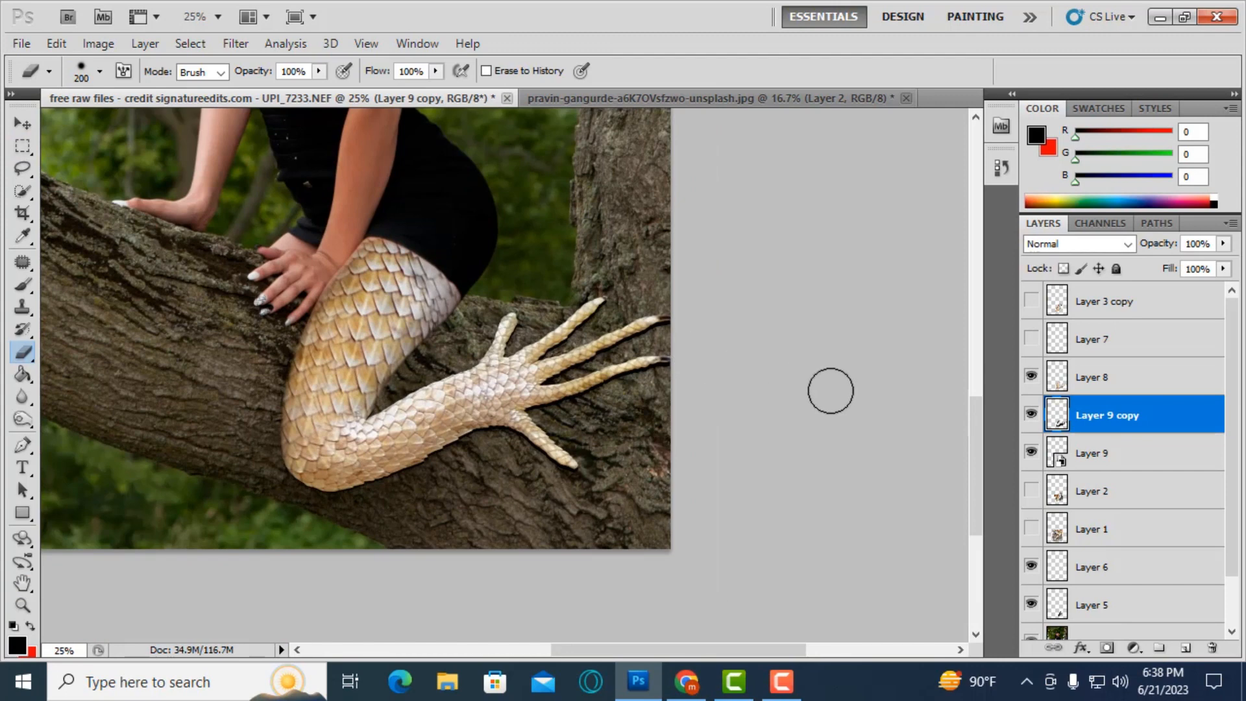
{"action": "key", "text": "ctrl+minus"}
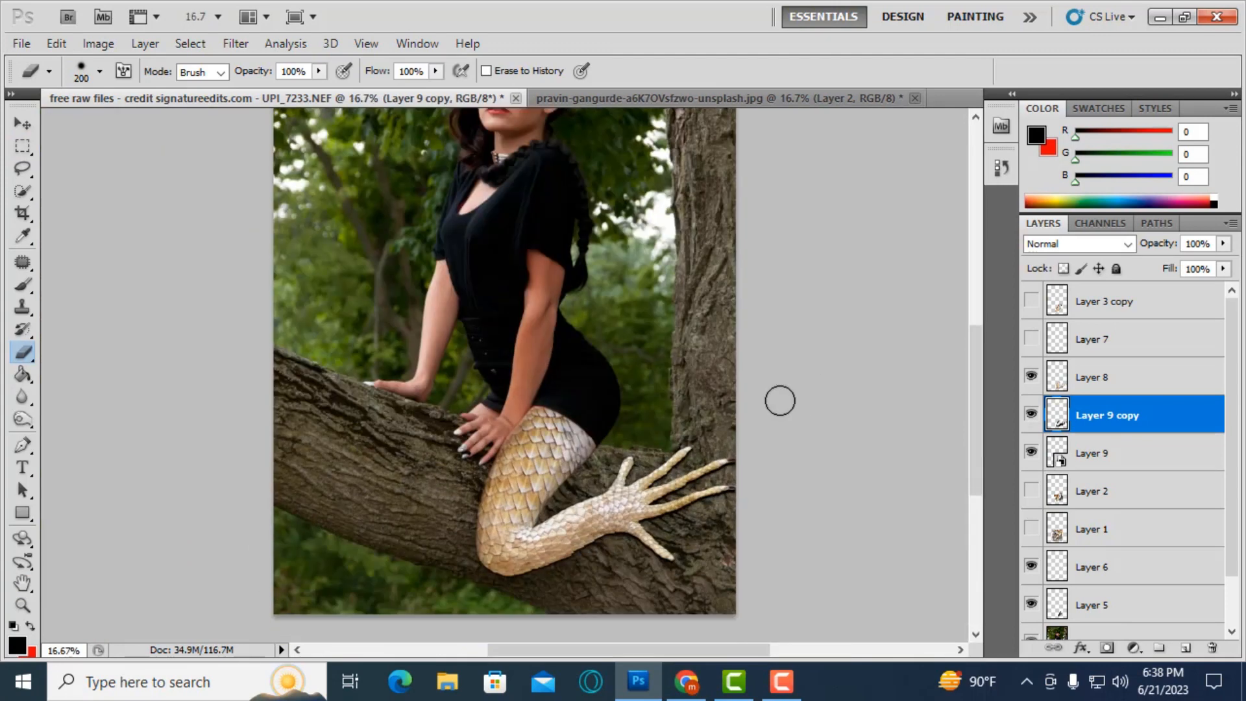
- Link Layer 8, Layer 9 copy and Layer 9, and merge them into one leg-and-shadow layer
{"action": "left_click", "coordinate": [1125, 382]}
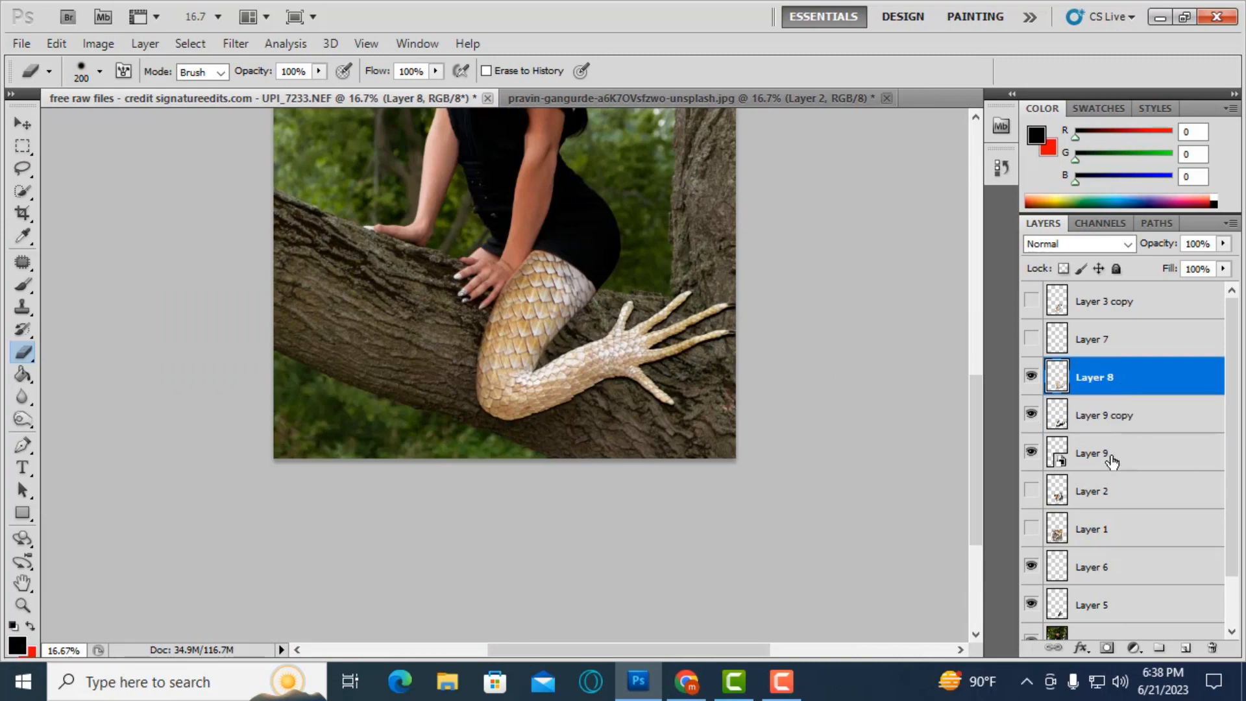
{"action": "left_click", "coordinate": [1107, 454], "text": "shift"}
{"action": "right_click", "coordinate": [1107, 454]}
{"action": "left_click", "coordinate": [954, 454]}
{"action": "left_click", "coordinate": [1032, 529]}
{"action": "key", "text": "ctrl+plus"}
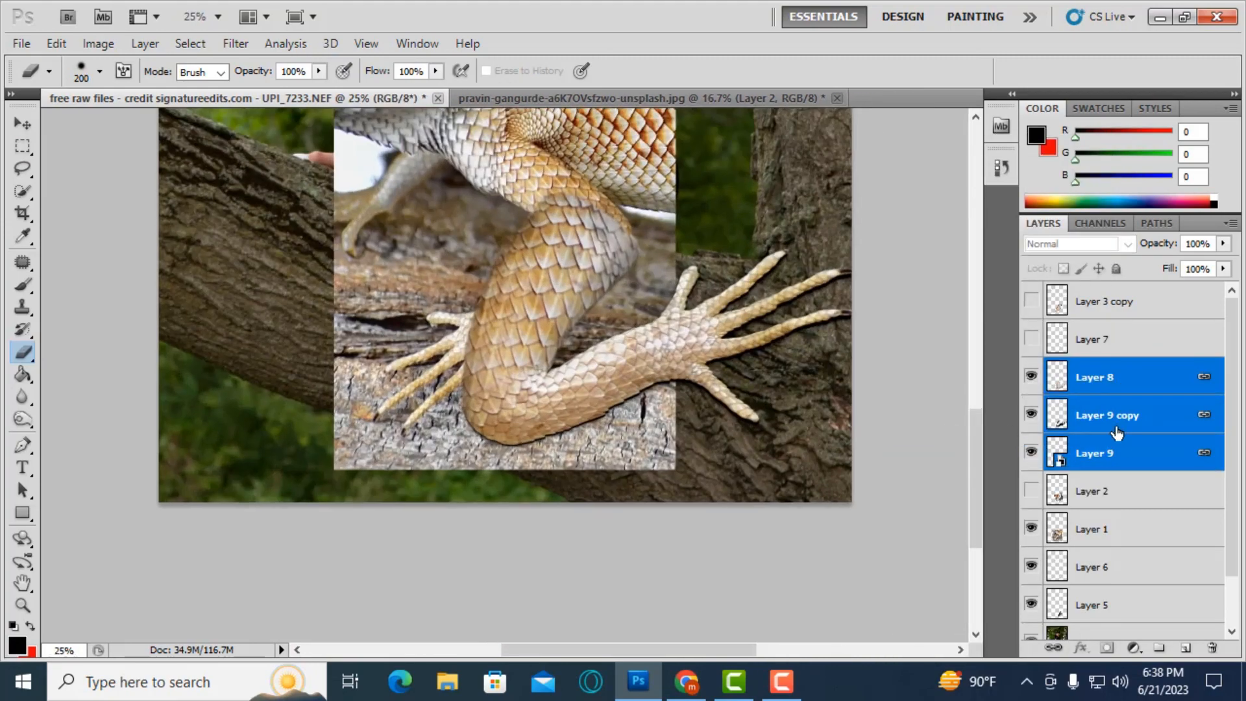
{"action": "right_click", "coordinate": [1114, 429]}
{"action": "left_click", "coordinate": [987, 606]}
- Compare the lizard photo in Layer 1 with the leg with Layer 8 switched on and off, and hide Layer 1
{"action": "left_click", "coordinate": [1032, 377]}
{"action": "scroll", "coordinate": [708, 429], "scroll_direction": "up", "scroll_amount": 2}
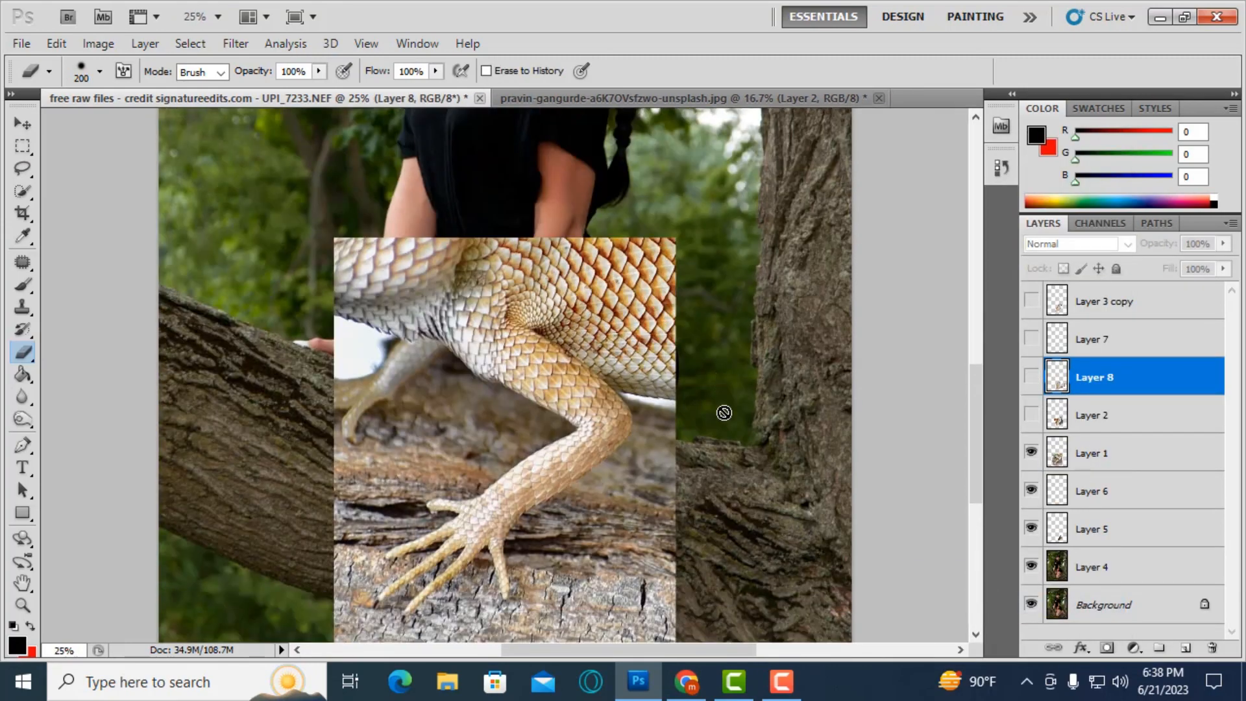
{"action": "scroll", "coordinate": [723, 411], "scroll_direction": "down", "scroll_amount": 2}
{"action": "left_click", "coordinate": [1031, 453]}
{"action": "left_click", "coordinate": [1032, 377]}
{"action": "left_click", "coordinate": [1031, 377]}
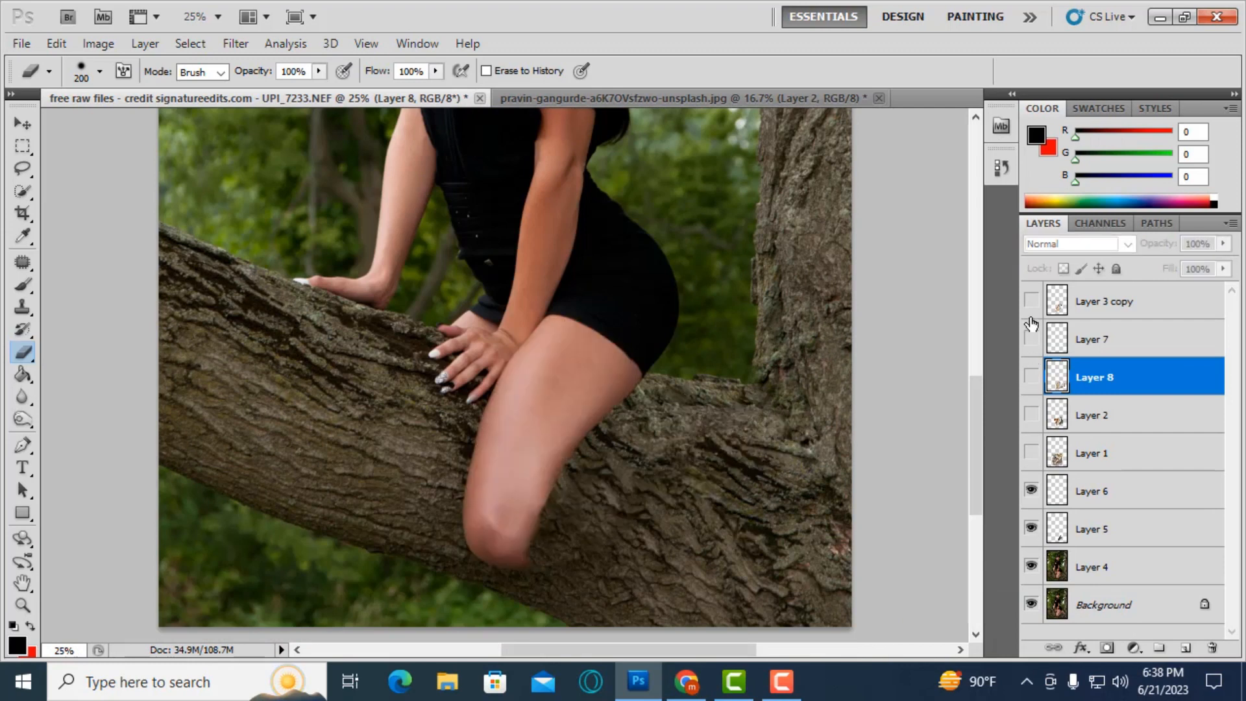
- Show Layer 3 copy together with Layer 8, switching Layer 3 copy on and off to compare the thigh scales
{"action": "left_click", "coordinate": [1031, 301]}
{"action": "left_click", "coordinate": [1031, 301]}
{"action": "left_click", "coordinate": [1032, 301]}
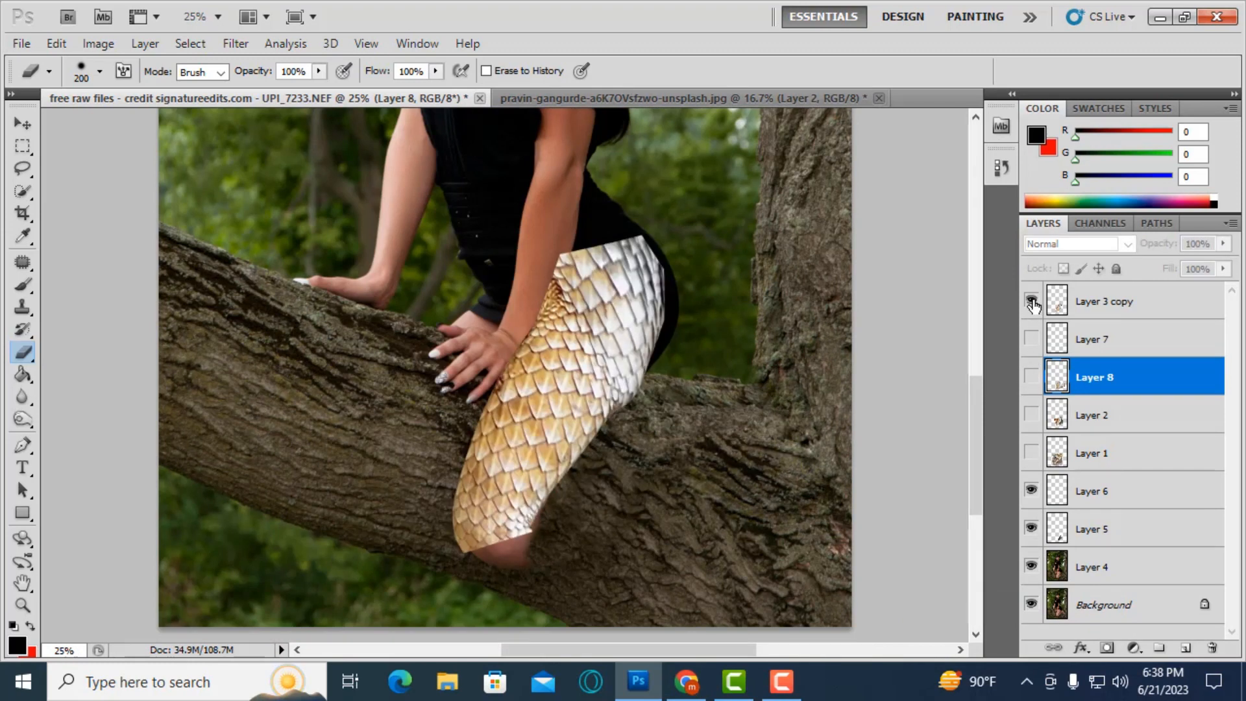
{"action": "left_click", "coordinate": [1032, 301]}
{"action": "left_click", "coordinate": [1032, 301]}
{"action": "left_click", "coordinate": [1031, 378]}
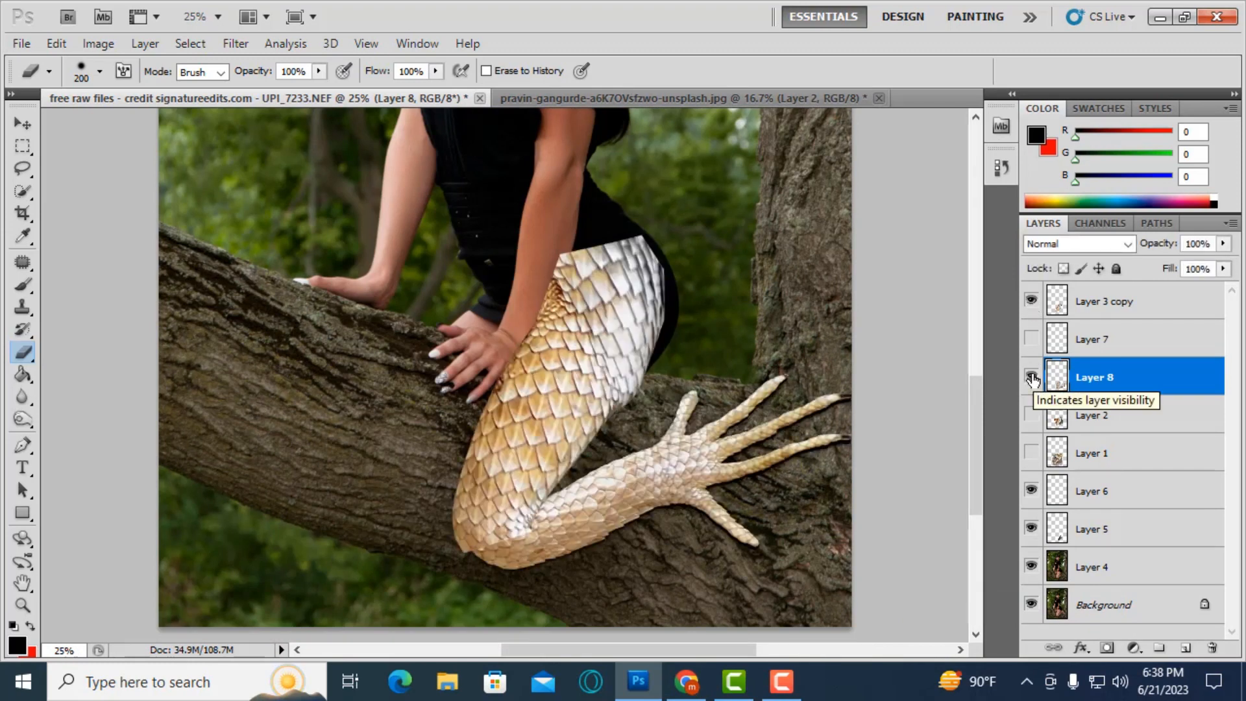
{"action": "left_click", "coordinate": [1034, 302]}
{"action": "left_click", "coordinate": [1034, 301]}
{"action": "left_click", "coordinate": [1034, 301]}
{"action": "left_click", "coordinate": [1032, 301]}
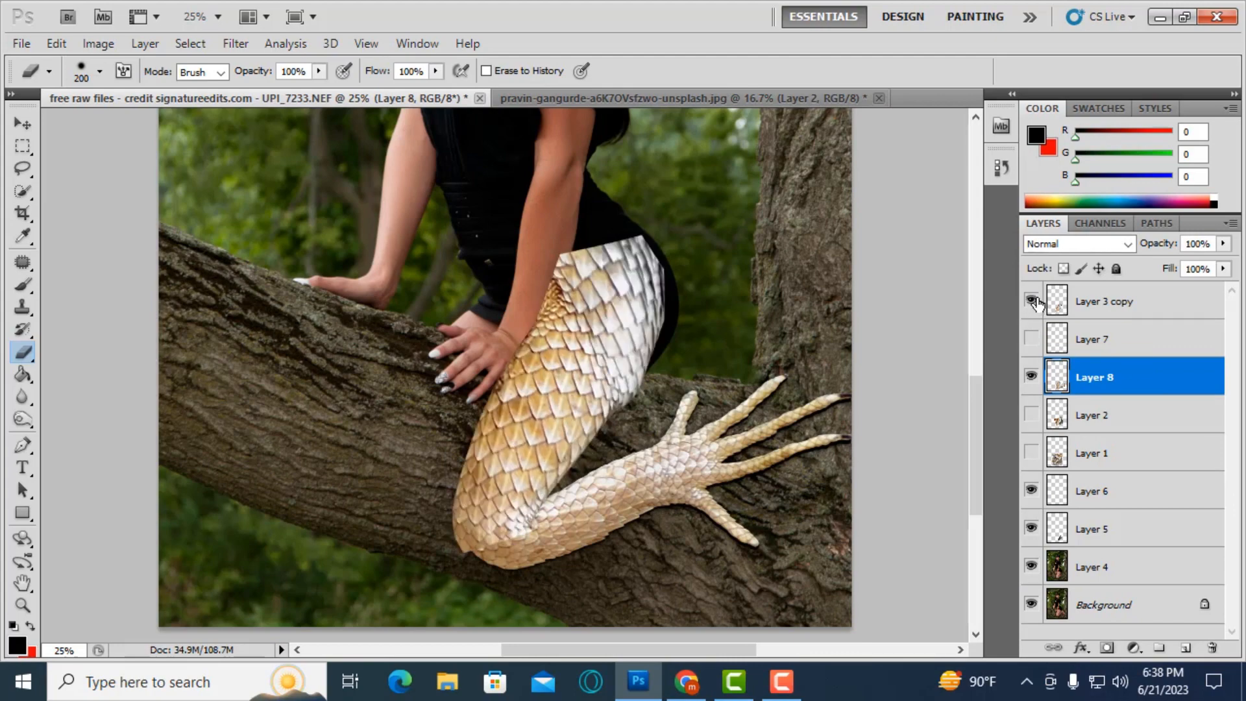
- Erase Layer 3 copy's excess scales along the skirt hem with a 90 px eraser
{"action": "left_click", "coordinate": [1088, 307]}
{"action": "key", "text": "ctrl+plus"}
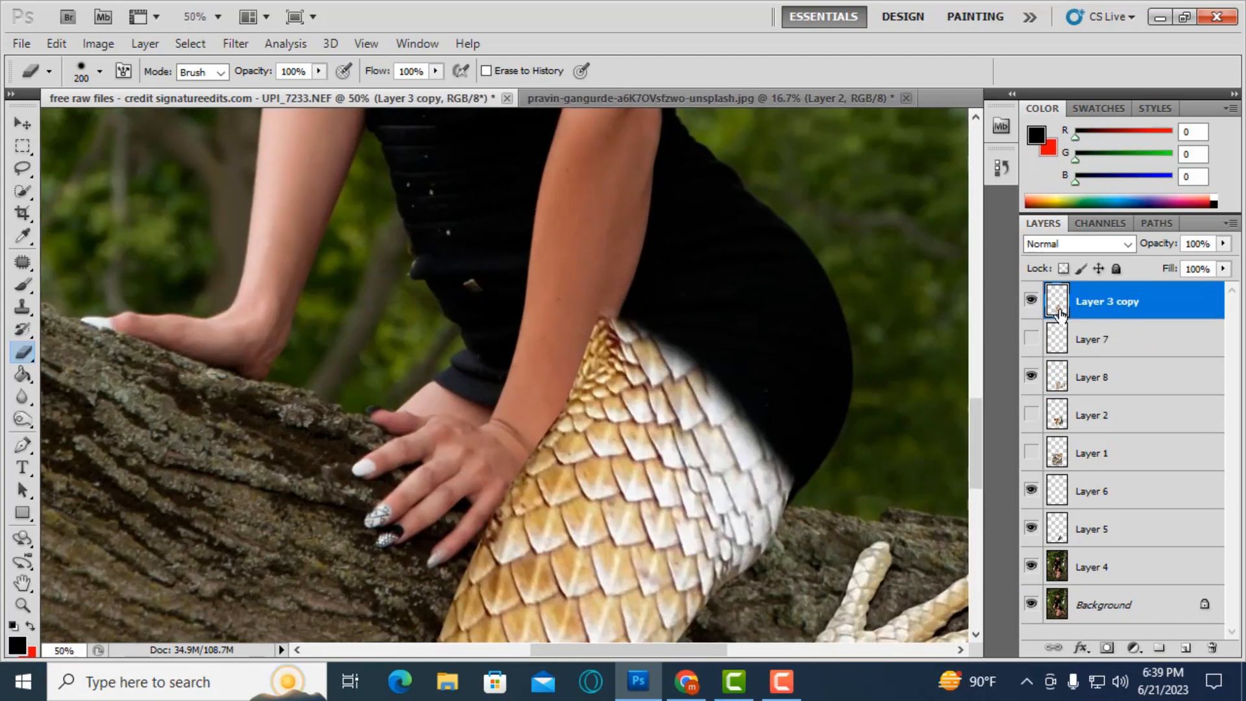
{"action": "left_click", "coordinate": [1032, 300]}
{"action": "left_click", "coordinate": [1032, 300]}
{"action": "scroll", "coordinate": [641, 331], "scroll_direction": "down", "scroll_amount": 1}
{"action": "key", "text": "bracketleft"}
{"action": "key", "text": "bracketleft"}
{"action": "key", "text": "bracketleft"}
{"action": "key", "text": "bracketleft"}
{"action": "key", "text": "bracketleft"}
{"action": "mouse_move", "coordinate": [569, 304]}
{"action": "left_mouse_down"}
{"action": "mouse_move", "coordinate": [691, 329]}
{"action": "mouse_move", "coordinate": [562, 247]}
{"action": "mouse_move", "coordinate": [814, 439]}
{"action": "left_mouse_up"}
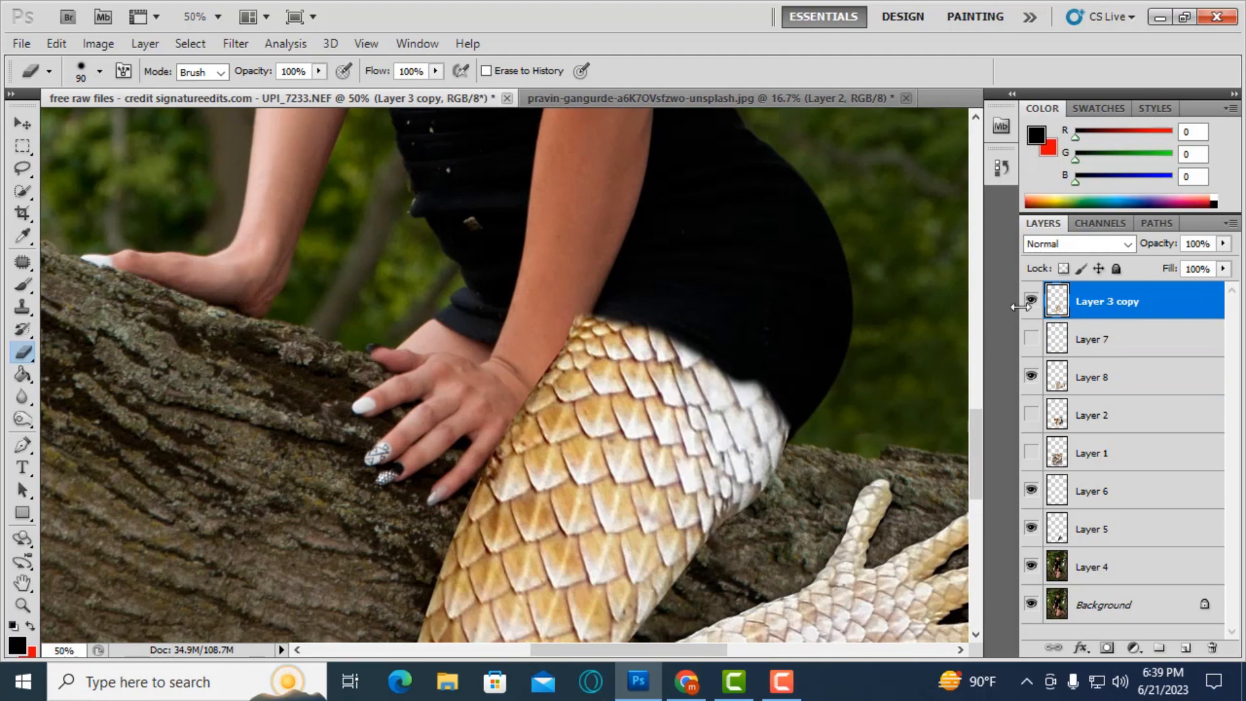
- Compare Layer 3 copy's scales with Layer 8's along the hem, thigh and knee by switching Layer 3 copy off and on
{"action": "left_click", "coordinate": [1031, 301]}
{"action": "left_click", "coordinate": [1032, 301]}
{"action": "left_click", "coordinate": [1035, 302]}
{"action": "key", "text": "ctrl+plus"}
{"action": "scroll", "coordinate": [917, 299], "scroll_direction": "down", "scroll_amount": 1}
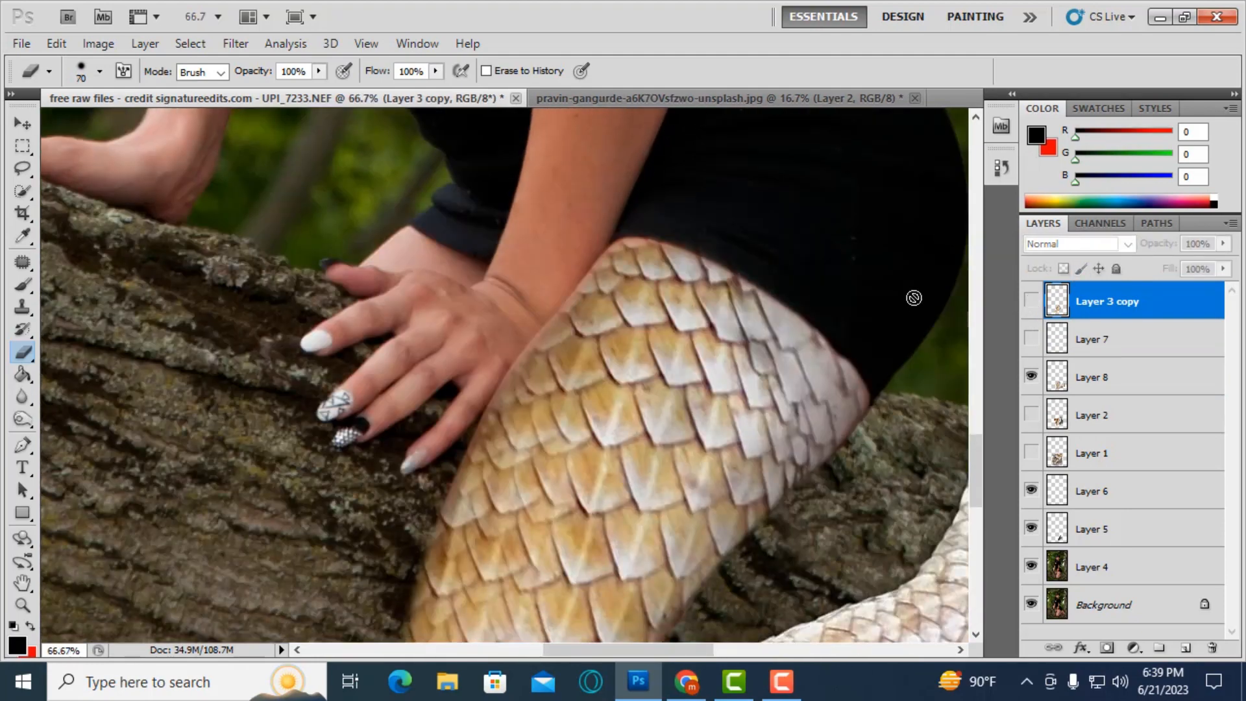
{"action": "key", "text": "ctrl+minus"}
{"action": "key", "text": "ctrl+minus"}
{"action": "key", "text": "ctrl+minus"}
{"action": "left_click", "coordinate": [1031, 301]}
{"action": "key", "text": "ctrl+plus"}
{"action": "key", "text": "ctrl+plus"}
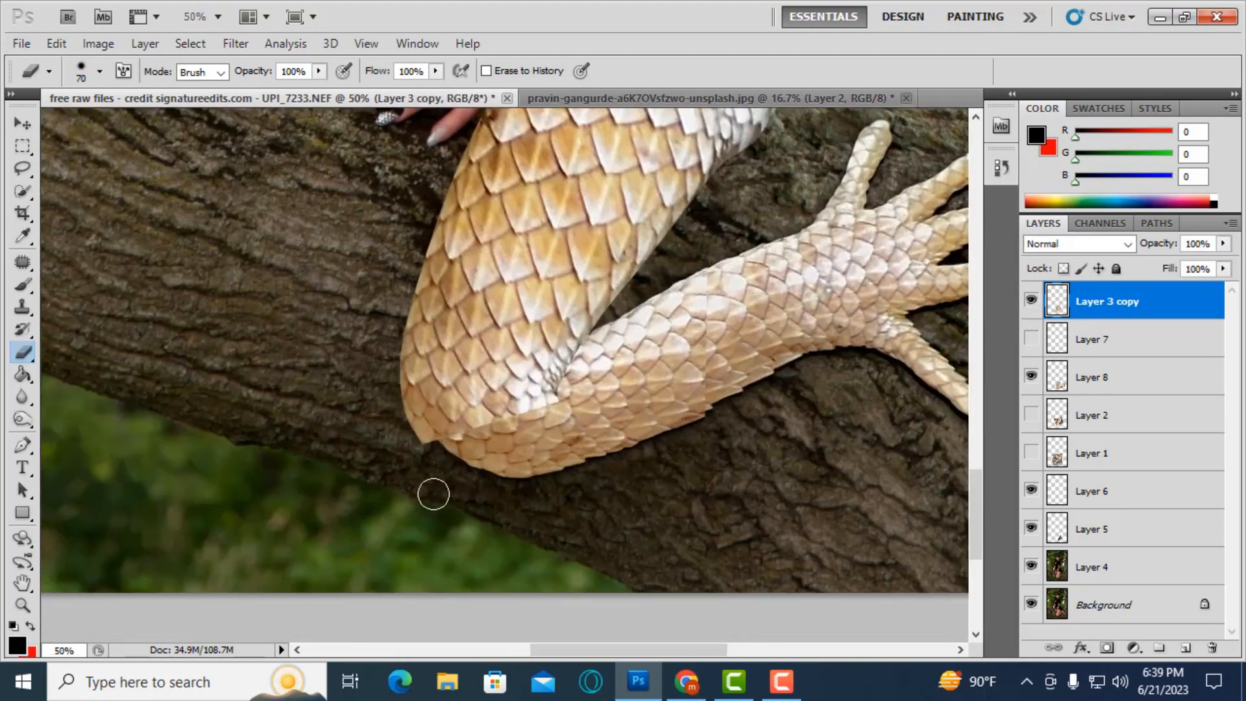
{"action": "left_click", "coordinate": [1032, 300]}
{"action": "left_click", "coordinate": [1031, 300]}
- Convert Layer 3 copy to a smart object and warp its lower corner inward to follow the knee's curve
{"action": "right_click", "coordinate": [1119, 305]}
{"action": "key", "text": "ctrl+t"}
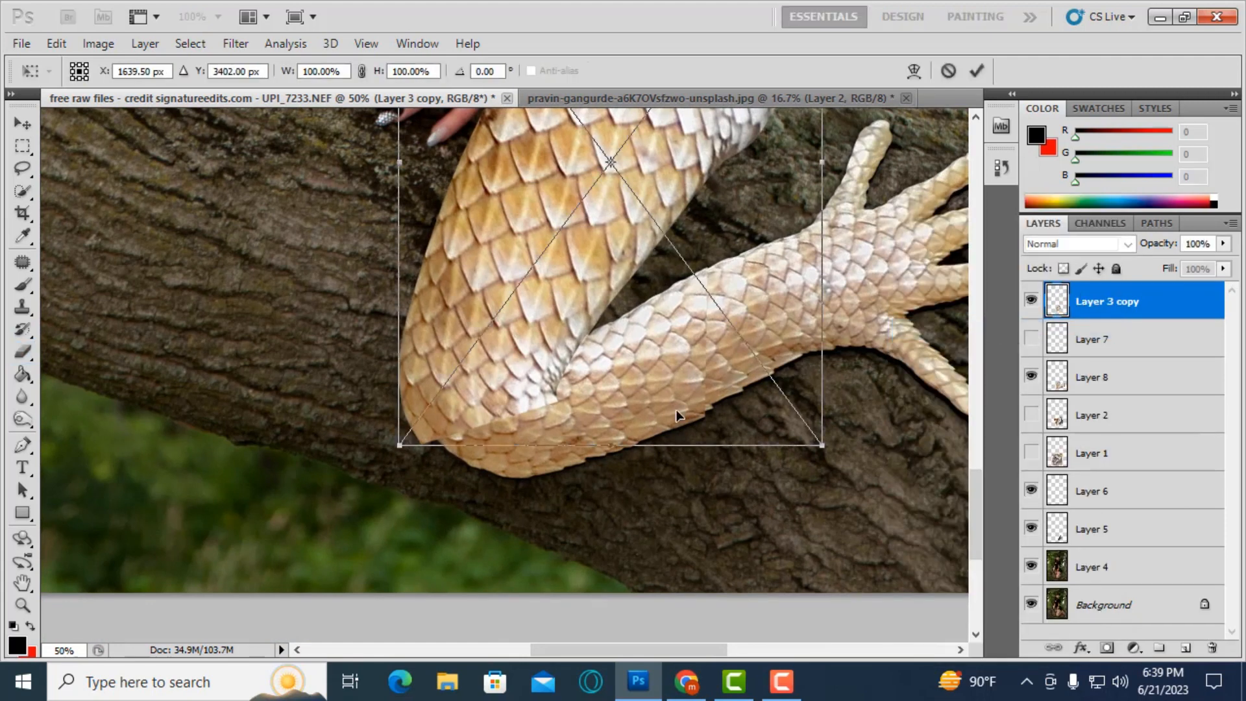
{"action": "left_click", "coordinate": [915, 71]}
{"action": "left_click_drag", "start_coordinate": [404, 447], "coordinate": [422, 449]}
{"action": "scroll", "coordinate": [432, 450], "scroll_direction": "up", "scroll_amount": 1}
{"action": "key", "text": "Return"}
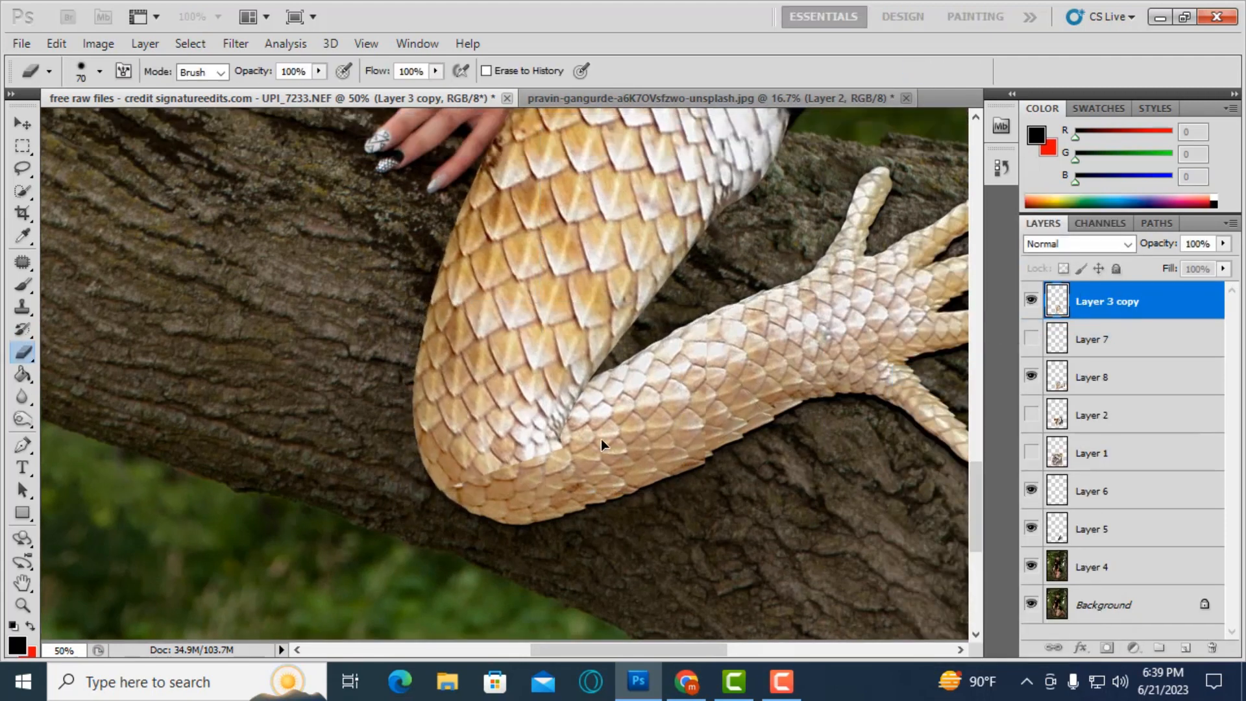
- Rasterize Layer 3 copy and blend its lower edge into the knee scales with a 200 px eraser
{"action": "key", "text": "ctrl+minus"}
{"action": "right_click", "coordinate": [1109, 310]}
{"action": "left_click", "coordinate": [1008, 357]}
{"action": "key", "text": "]"}
{"action": "key", "text": "]"}
{"action": "key", "text": "]"}
{"action": "key", "text": "]"}
{"action": "key", "text": "]"}
{"action": "key", "text": "]"}
{"action": "key", "text": "]"}
{"action": "mouse_move", "coordinate": [520, 488]}
{"action": "left_mouse_down"}
{"action": "mouse_move", "coordinate": [514, 472]}
{"action": "mouse_move", "coordinate": [504, 479]}
{"action": "left_mouse_up"}
{"action": "scroll", "coordinate": [668, 507], "scroll_direction": "up", "scroll_amount": 4}
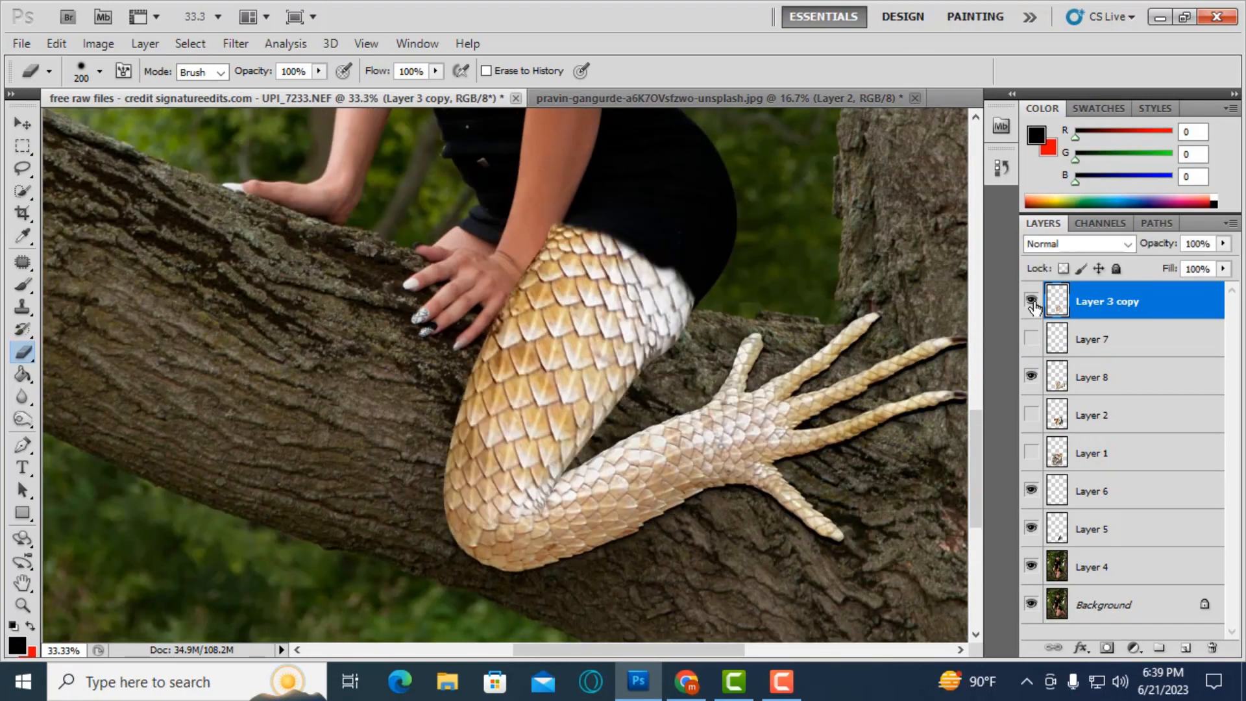
- Trim Layer 3 copy's scales along the underside of the thigh with a 25 px eraser
{"action": "key", "text": "ctrl+plus"}
{"action": "left_click", "coordinate": [1032, 302]}
{"action": "left_click", "coordinate": [1031, 302]}
{"action": "key", "text": "bracketleft"}
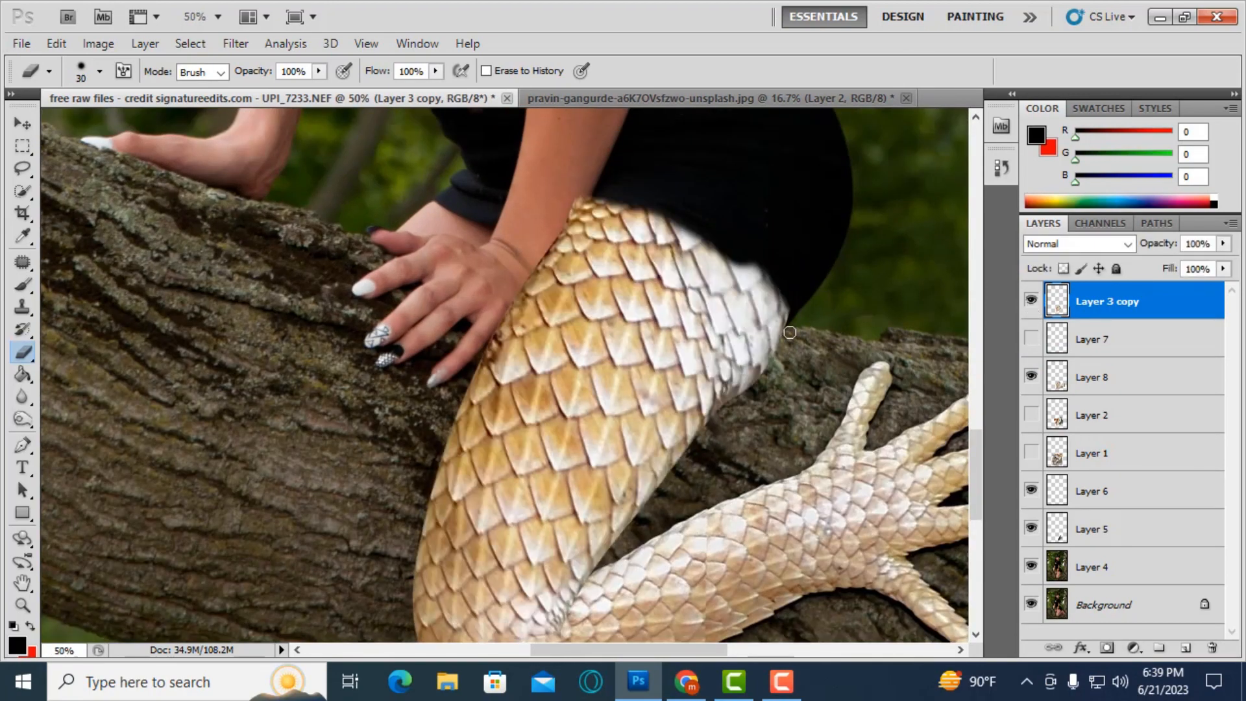
{"action": "scroll", "coordinate": [653, 524], "scroll_direction": "down", "scroll_amount": 4}
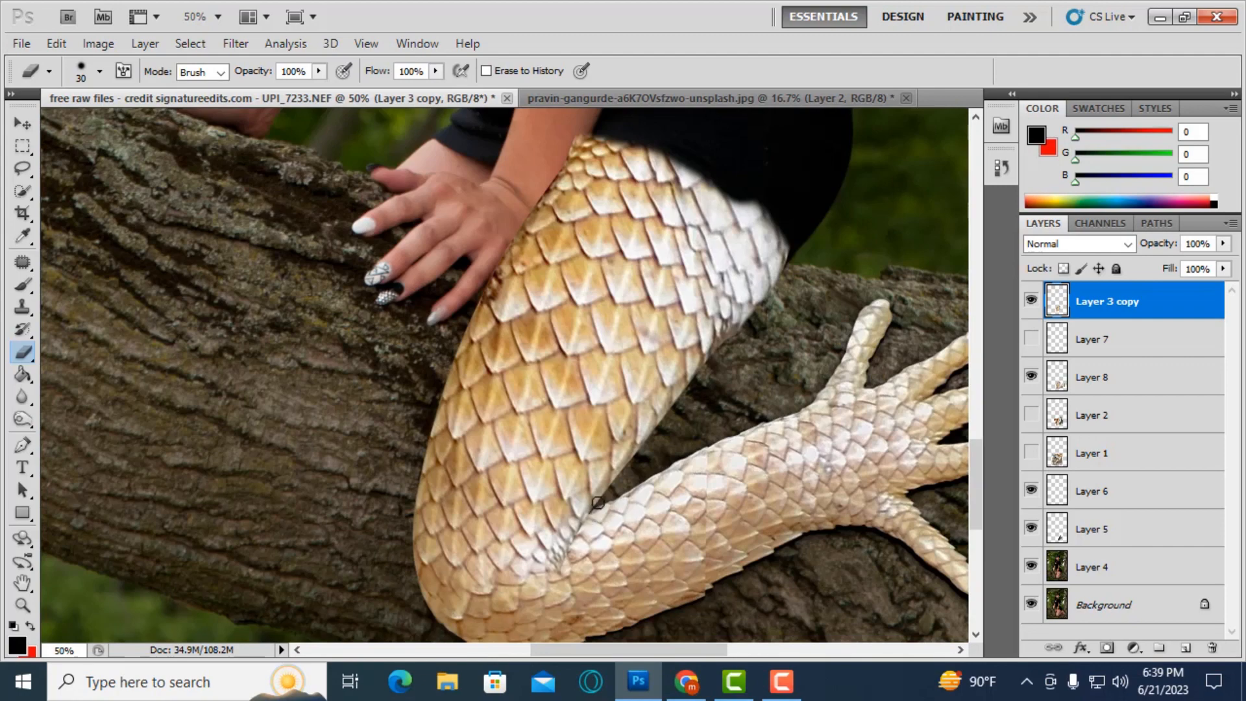
{"action": "scroll", "coordinate": [583, 543], "scroll_direction": "up", "scroll_amount": 3}
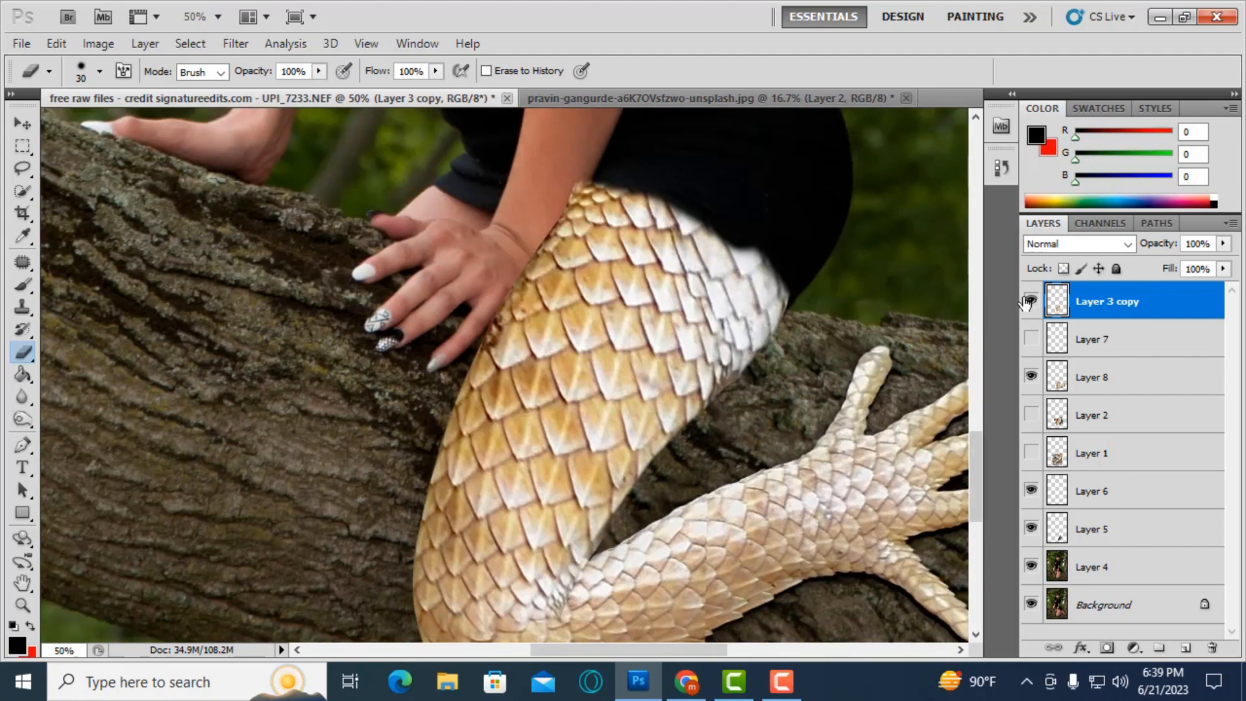
{"action": "key", "text": "bracketright"}
{"action": "left_click_drag", "start_coordinate": [715, 402], "coordinate": [690, 426]}
{"action": "scroll", "coordinate": [753, 396], "scroll_direction": "up", "scroll_amount": 4}
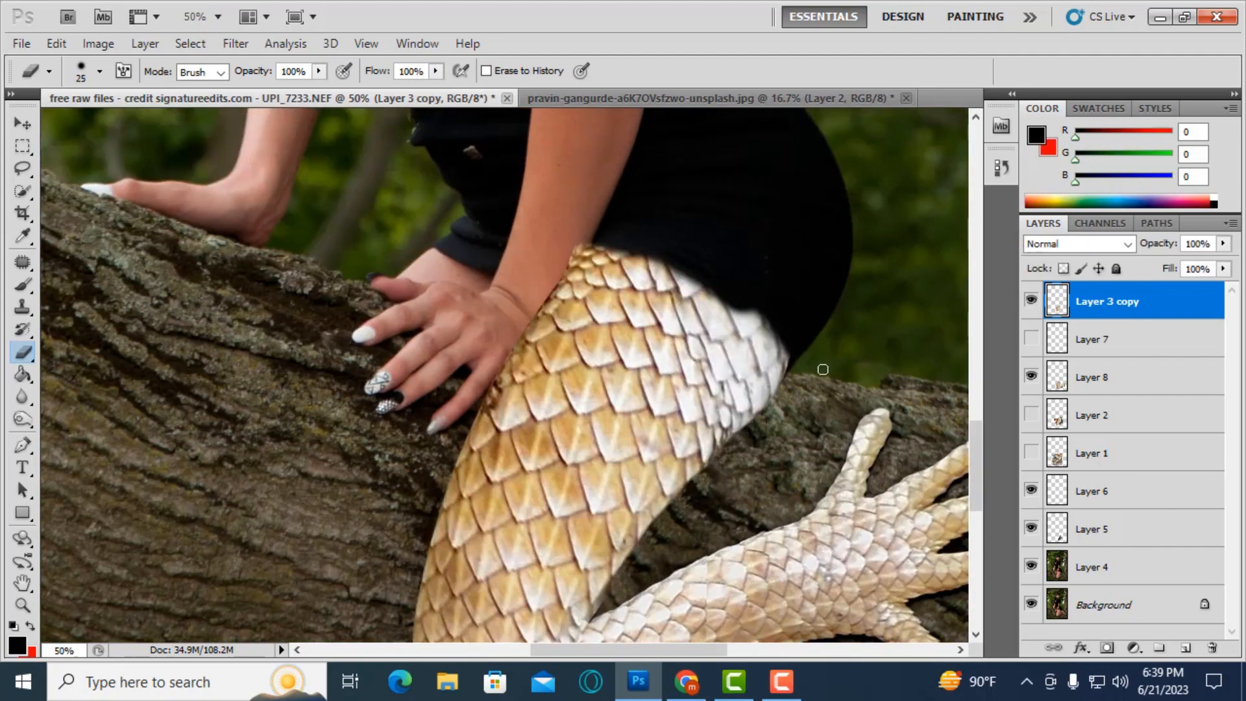
- Hide Layer 3 copy and copy a lassoed area around the skirt hem from Layer 4 to a new layer above Layer 8
{"action": "left_click", "coordinate": [1033, 300]}
{"action": "left_click", "coordinate": [1032, 300]}
{"action": "left_click", "coordinate": [1032, 300]}
{"action": "left_click", "coordinate": [1032, 300]}
{"action": "left_click", "coordinate": [1032, 300]}
{"action": "key", "text": "l"}
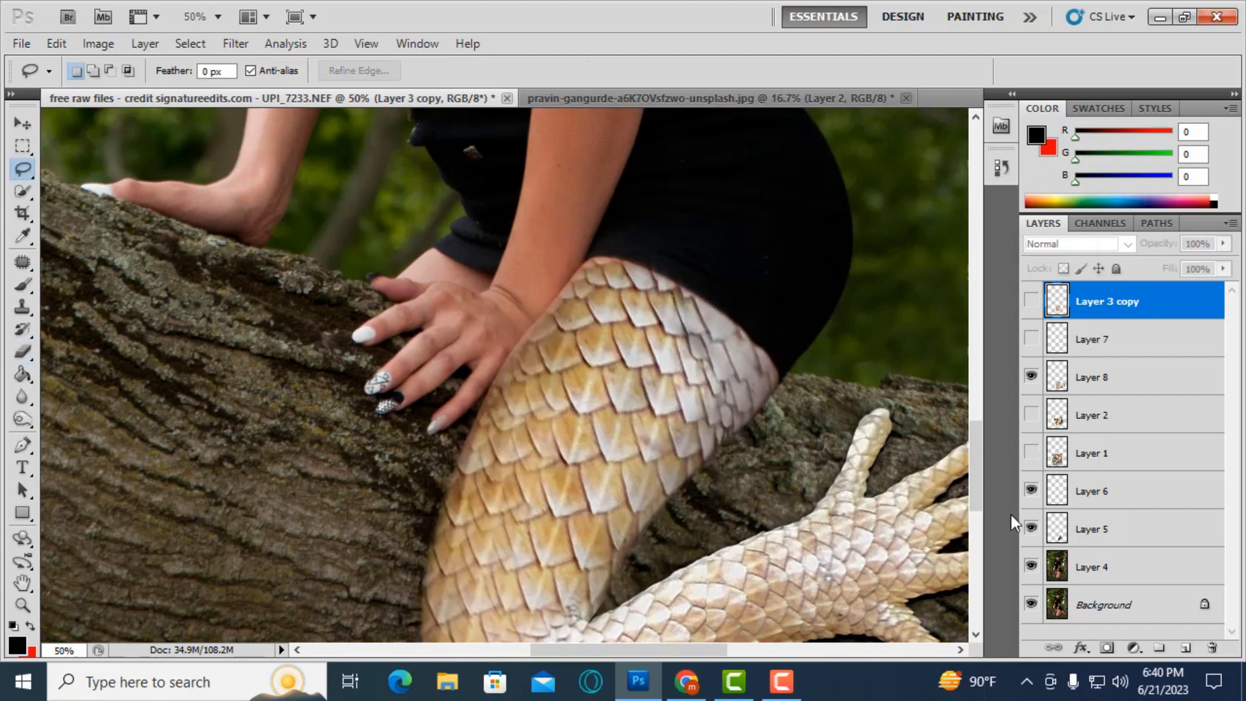
{"action": "left_click", "coordinate": [1058, 550]}
{"action": "mouse_move", "coordinate": [557, 273]}
{"action": "left_mouse_down"}
{"action": "mouse_move", "coordinate": [837, 272]}
{"action": "mouse_move", "coordinate": [733, 416]}
{"action": "left_mouse_up"}
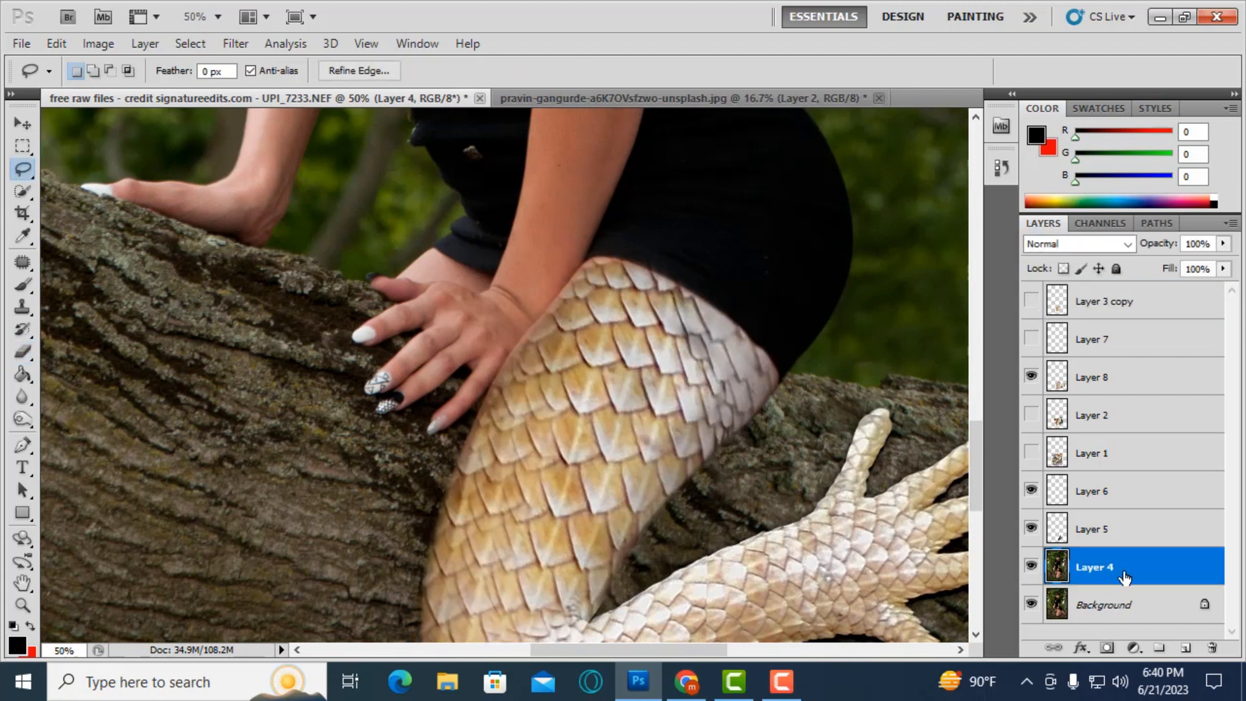
{"action": "key", "text": "ctrl+j"}
{"action": "left_click_drag", "start_coordinate": [1124, 574], "coordinate": [1078, 361]}
- Try to erase Layer 9's skin over the upper thigh scales with a 45 px eraser
{"action": "key", "text": "ctrl+plus"}
{"action": "scroll", "coordinate": [695, 344], "scroll_direction": "up", "scroll_amount": 2}
{"action": "scroll", "coordinate": [696, 345], "scroll_direction": "down", "scroll_amount": 1}
{"action": "left_click", "coordinate": [23, 352]}
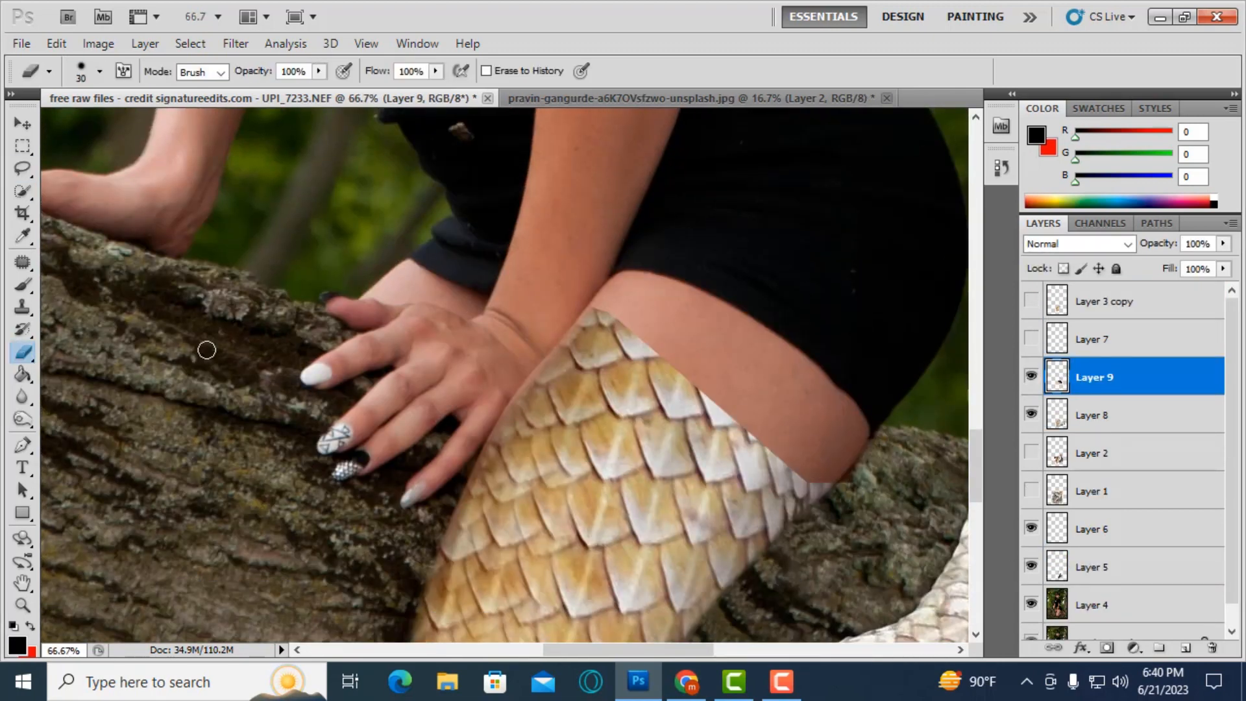
{"action": "mouse_move", "coordinate": [642, 327]}
{"action": "left_mouse_down"}
{"action": "mouse_move", "coordinate": [665, 316]}
{"action": "mouse_move", "coordinate": [751, 385]}
{"action": "mouse_move", "coordinate": [746, 414]}
{"action": "left_mouse_up"}
{"action": "scroll", "coordinate": [721, 363], "scroll_direction": "up", "scroll_amount": 1}
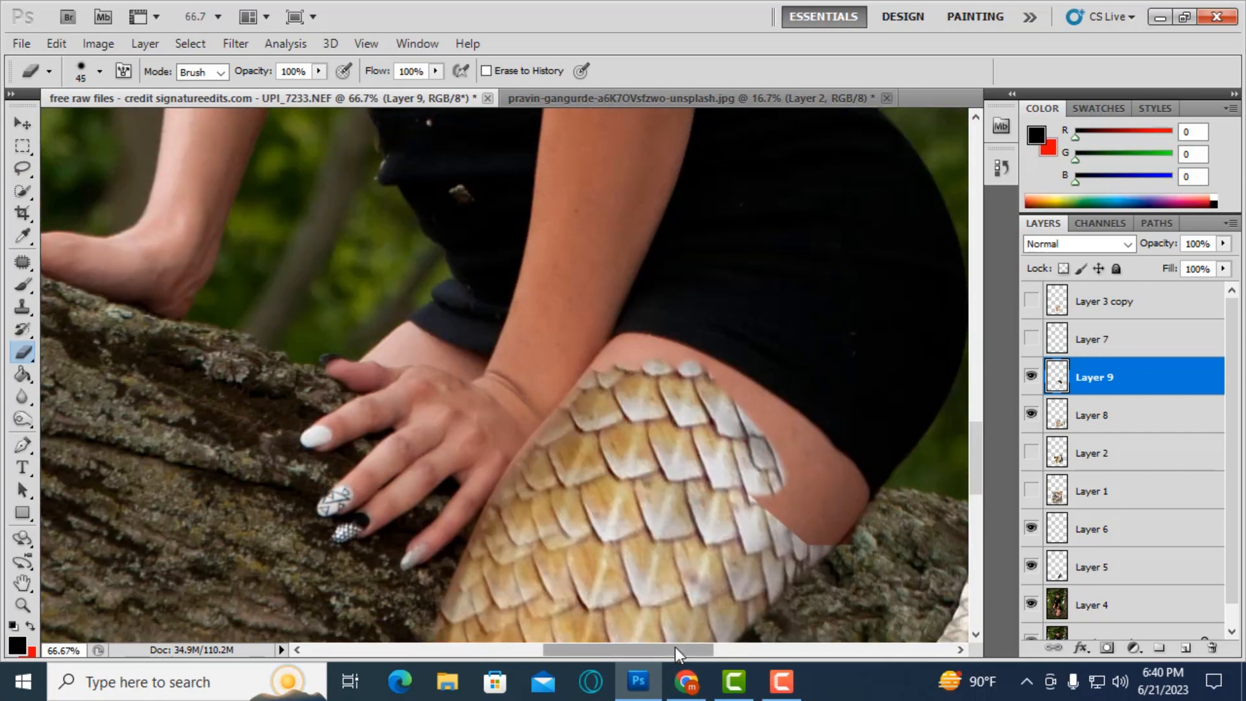
- Try to erase Layer 9's skin close to the skirt hem with a 10 to 15 px eraser at 18% hardness
{"action": "left_click_drag", "start_coordinate": [676, 651], "coordinate": [724, 651]}
{"action": "key", "text": "ctrl+plus"}
{"action": "key", "text": "bracketleft"}
{"action": "key", "text": "ctrl+plus"}
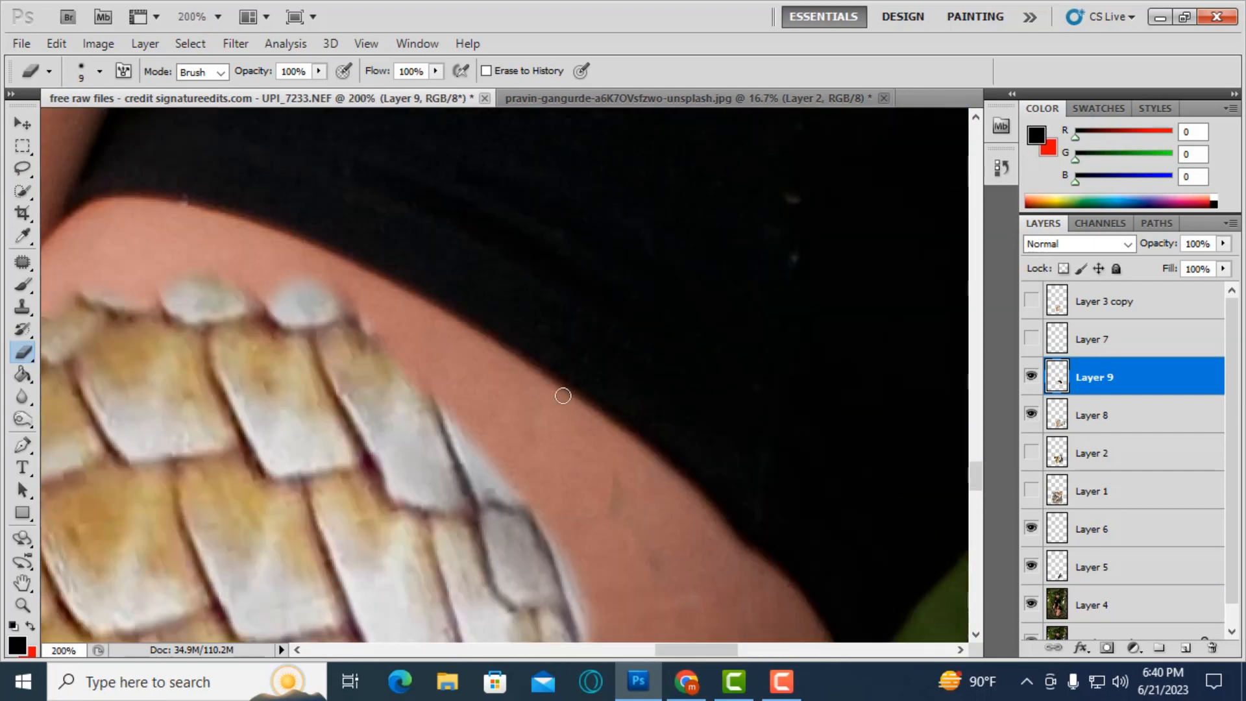
{"action": "key", "text": "bracketright"}
{"action": "right_click", "coordinate": [254, 239]}
{"action": "left_click", "coordinate": [324, 321]}
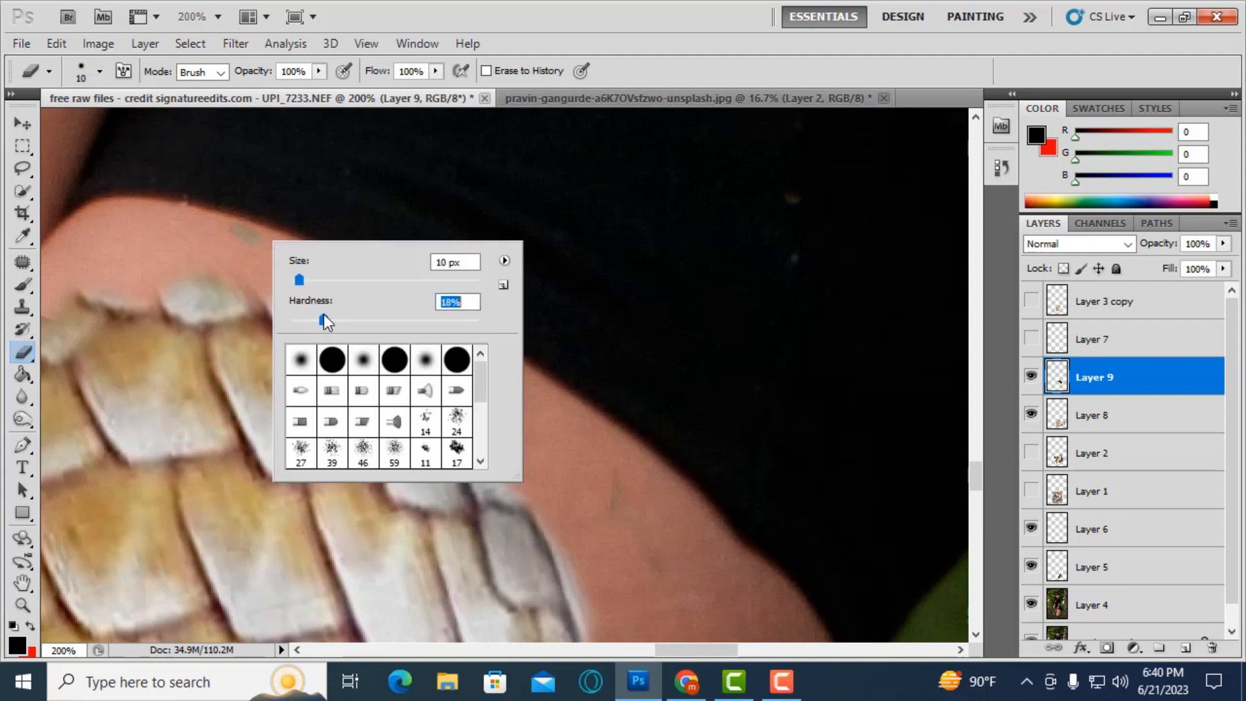
{"action": "left_click", "coordinate": [187, 316]}
{"action": "key", "text": "bracketright"}
{"action": "left_click_drag", "start_coordinate": [354, 275], "coordinate": [393, 313]}
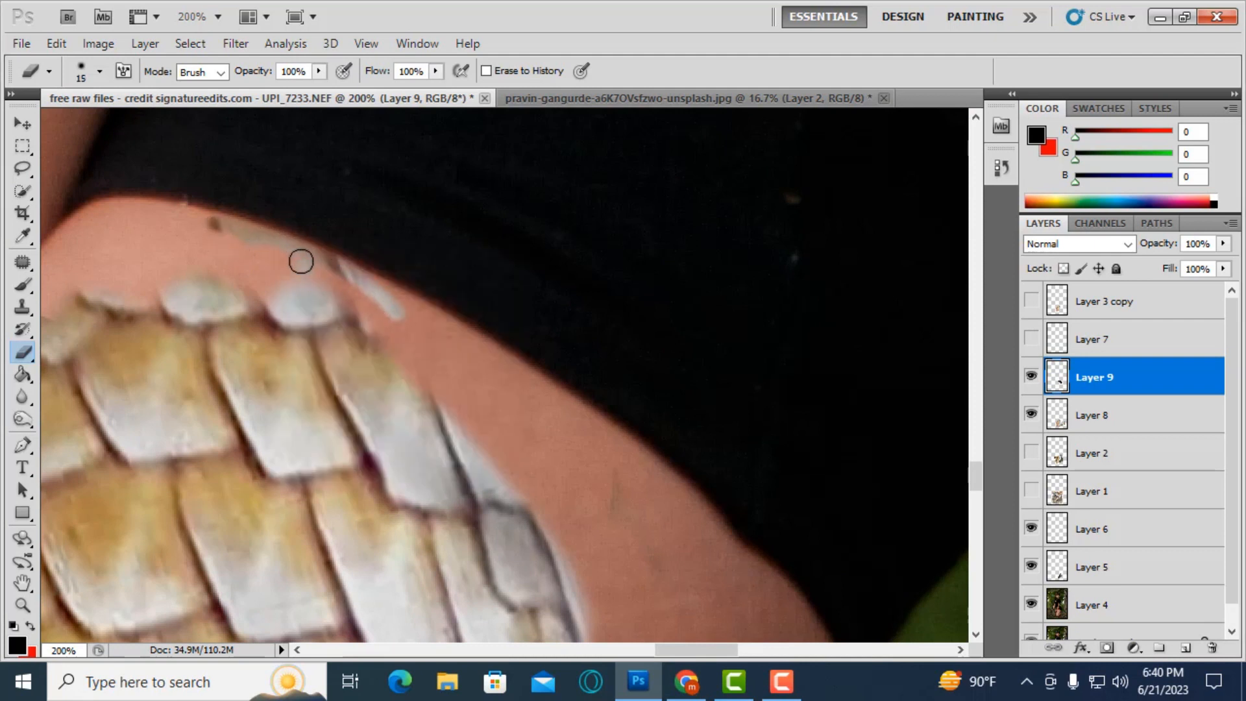
- Trace a Pen path along the skirt hem from the upper thigh down to where the hem meets the tree
{"action": "scroll", "coordinate": [111, 328], "scroll_direction": "down", "scroll_amount": 2}
{"action": "key", "text": "p"}
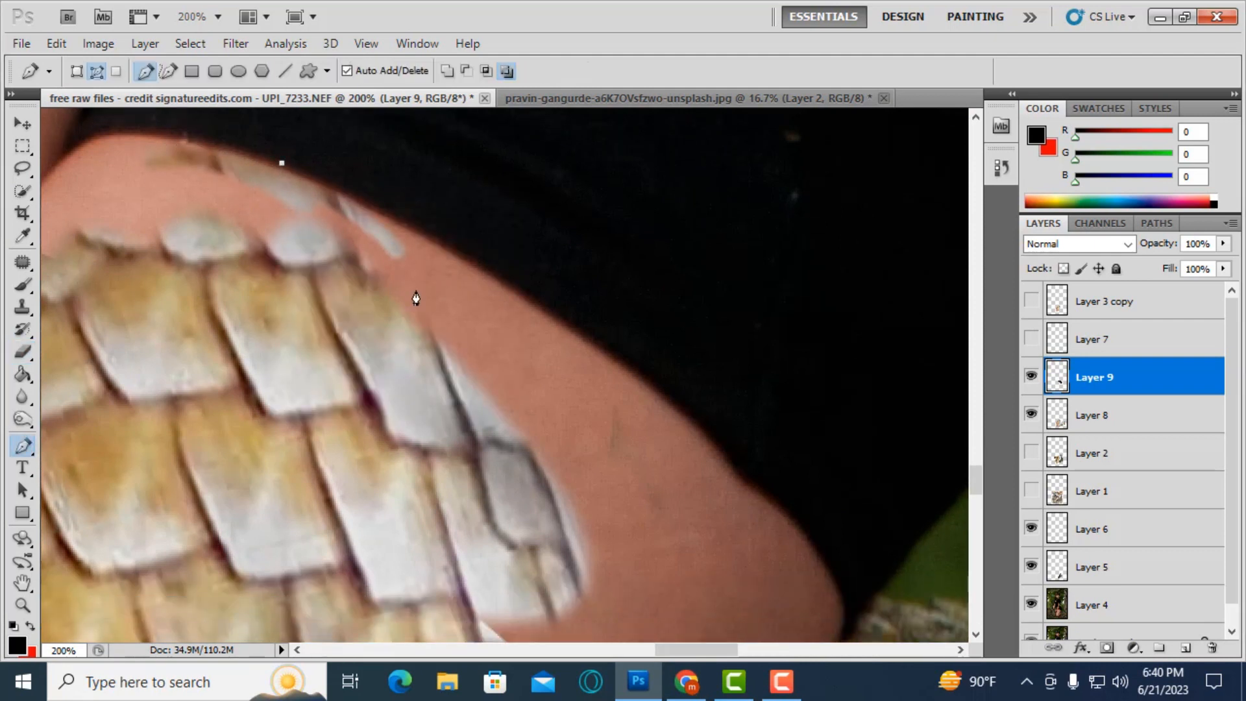
{"action": "left_click", "coordinate": [426, 244]}
{"action": "key", "text": "shift+Up"}
{"action": "scroll", "coordinate": [698, 417], "scroll_direction": "down", "scroll_amount": 1}
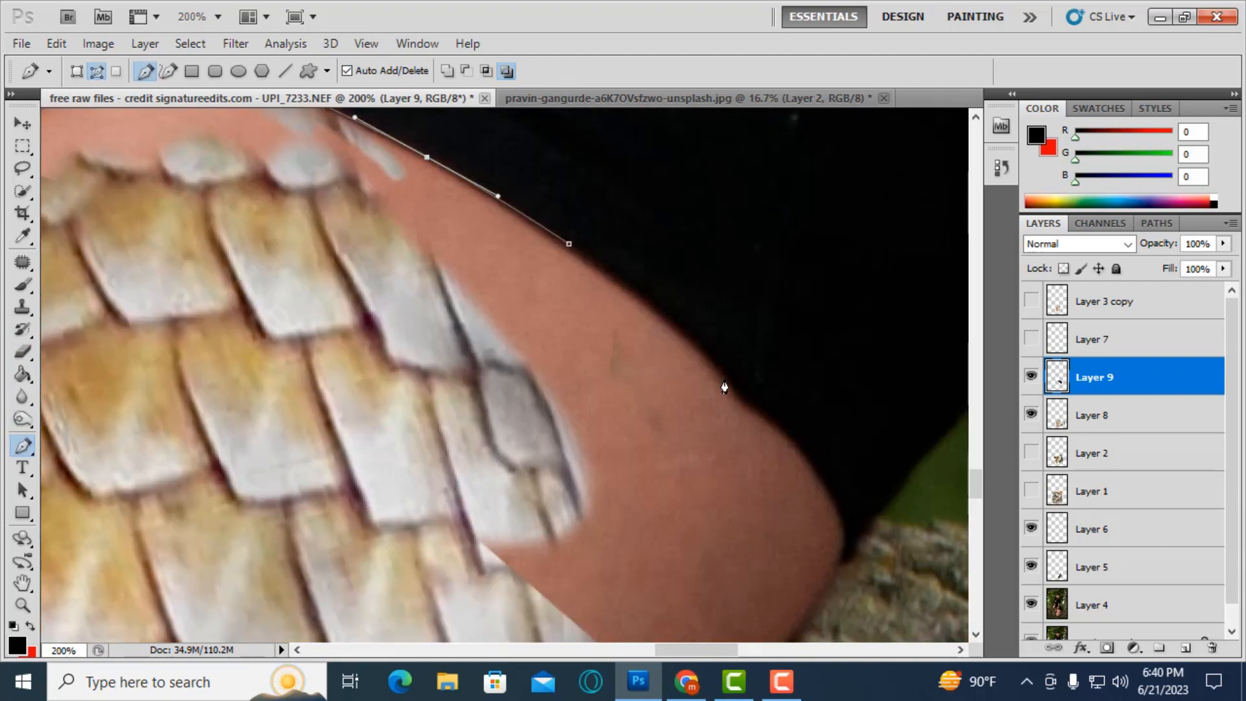
{"action": "left_click", "coordinate": [725, 379]}
{"action": "left_click", "coordinate": [674, 336]}
{"action": "key", "text": "shift+Up"}
{"action": "scroll", "coordinate": [766, 371], "scroll_direction": "down", "scroll_amount": 1}
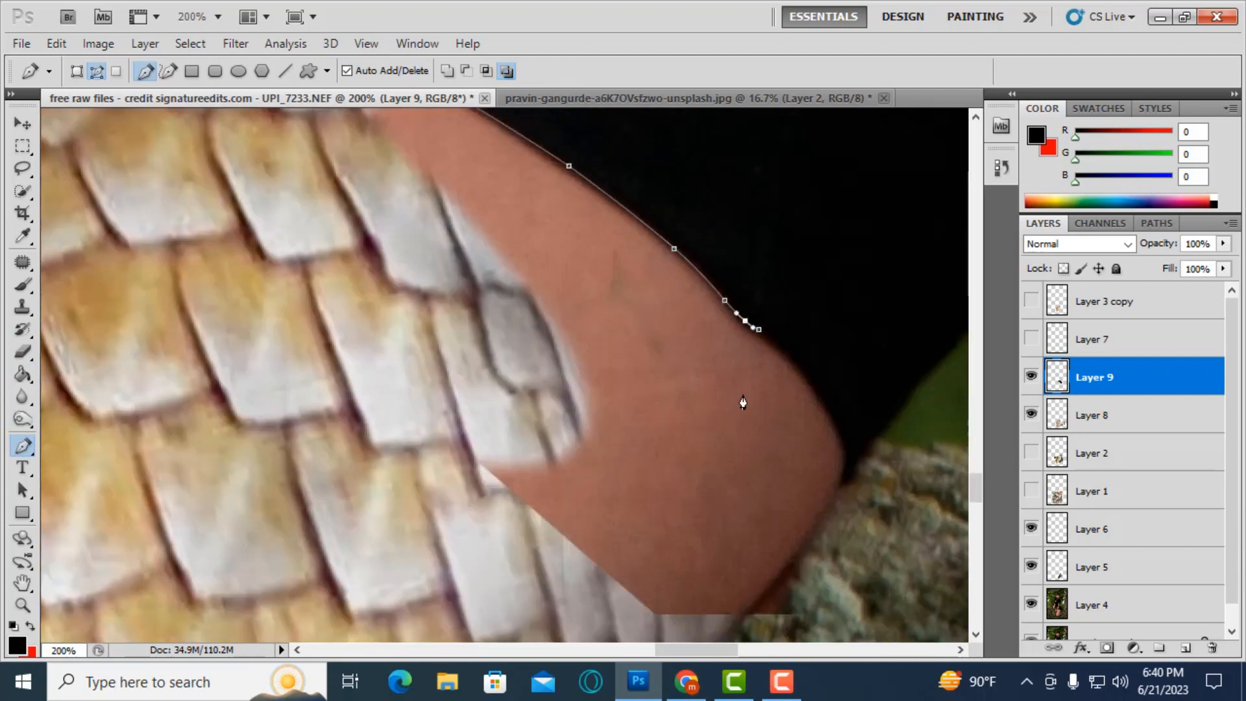
{"action": "left_click_drag", "start_coordinate": [804, 424], "coordinate": [829, 413]}
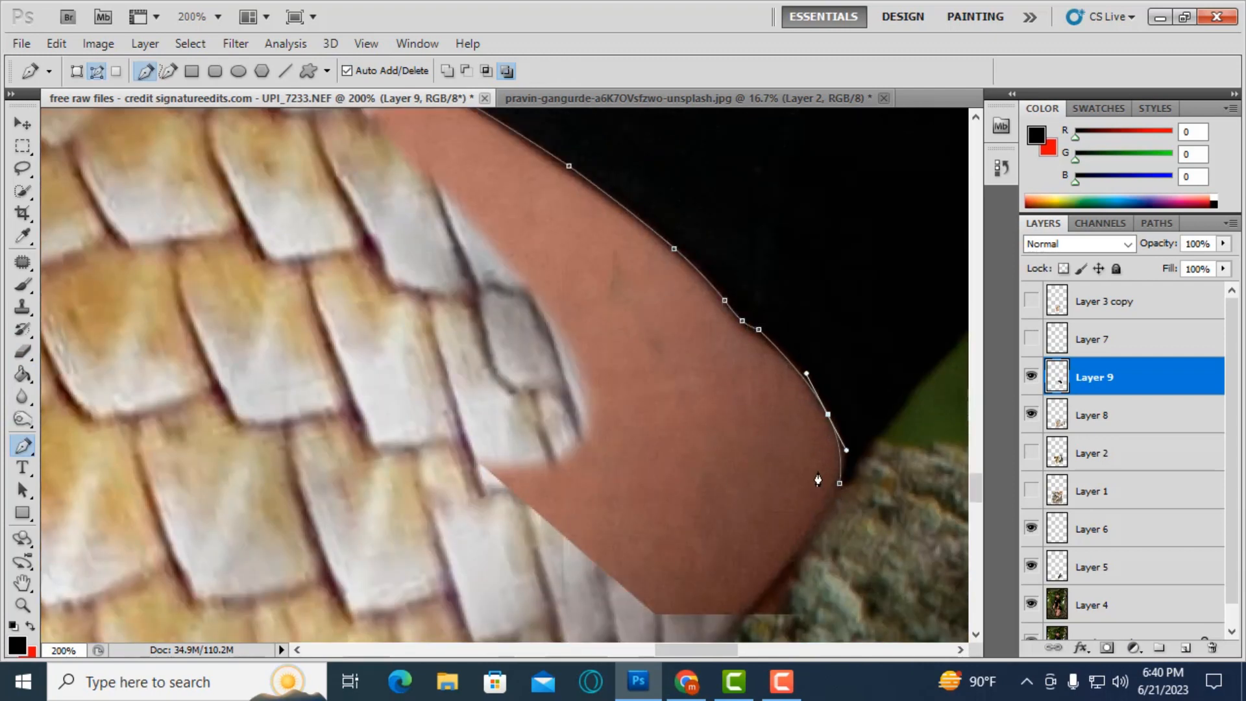
{"action": "left_click", "coordinate": [790, 366]}
{"action": "scroll", "coordinate": [765, 412], "scroll_direction": "down", "scroll_amount": 3}
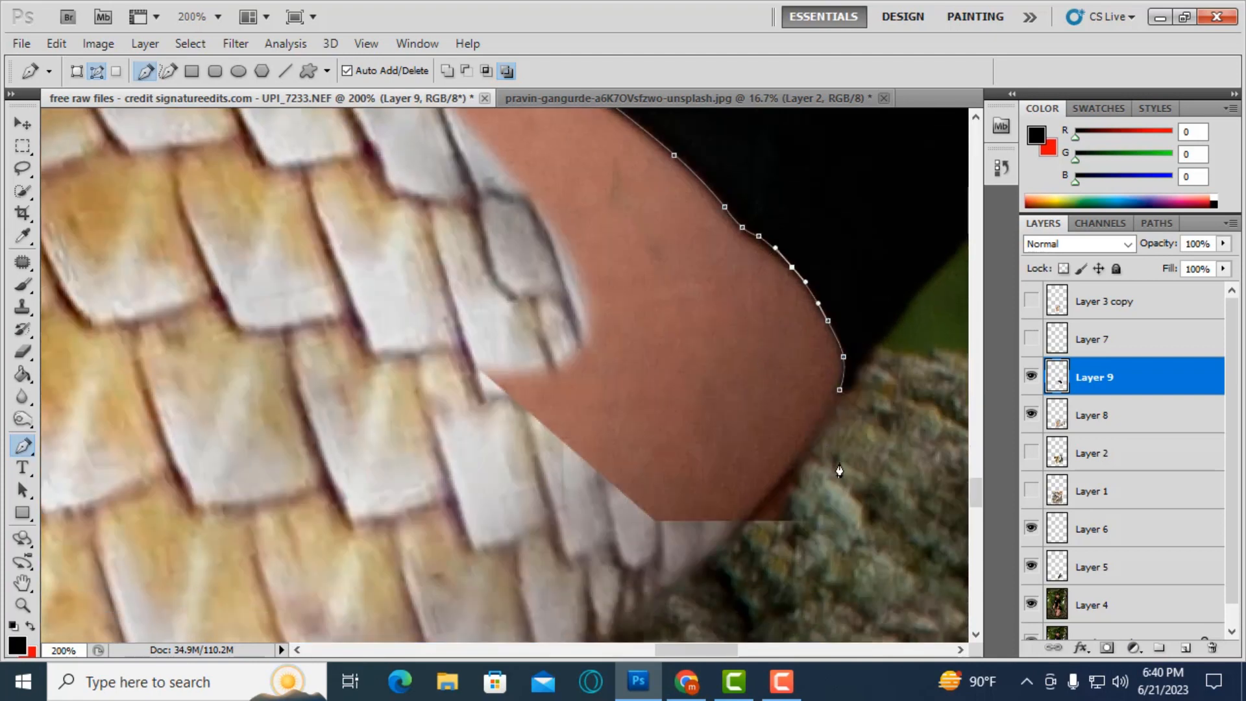
{"action": "left_click", "coordinate": [842, 399]}
- Continue the Pen path up through the black skirt and back across it toward the arm
{"action": "scroll", "coordinate": [898, 387], "scroll_direction": "up", "scroll_amount": 2}
{"action": "left_click", "coordinate": [870, 460]}
{"action": "scroll", "coordinate": [902, 312], "scroll_direction": "up", "scroll_amount": 5}
{"action": "left_click", "coordinate": [880, 279]}
{"action": "scroll", "coordinate": [812, 318], "scroll_direction": "up", "scroll_amount": 5}
{"action": "key", "text": "ctrl+minus"}
{"action": "scroll", "coordinate": [519, 338], "scroll_direction": "up", "scroll_amount": 2}
{"action": "left_click", "coordinate": [378, 315]}
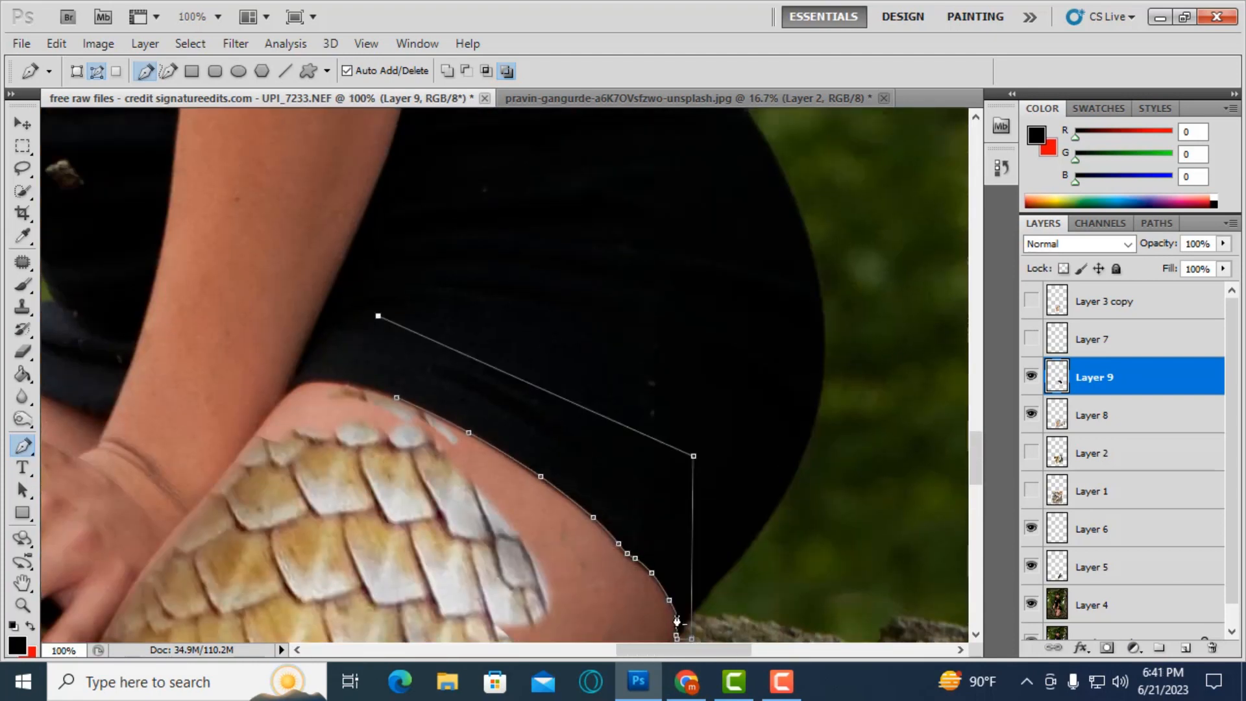
- Close the Pen path beside the arm and along the hem, and convert it to a selection
{"action": "left_click_drag", "start_coordinate": [682, 649], "coordinate": [636, 649]}
{"action": "key", "text": "ctrl+plus"}
{"action": "left_click", "coordinate": [634, 324]}
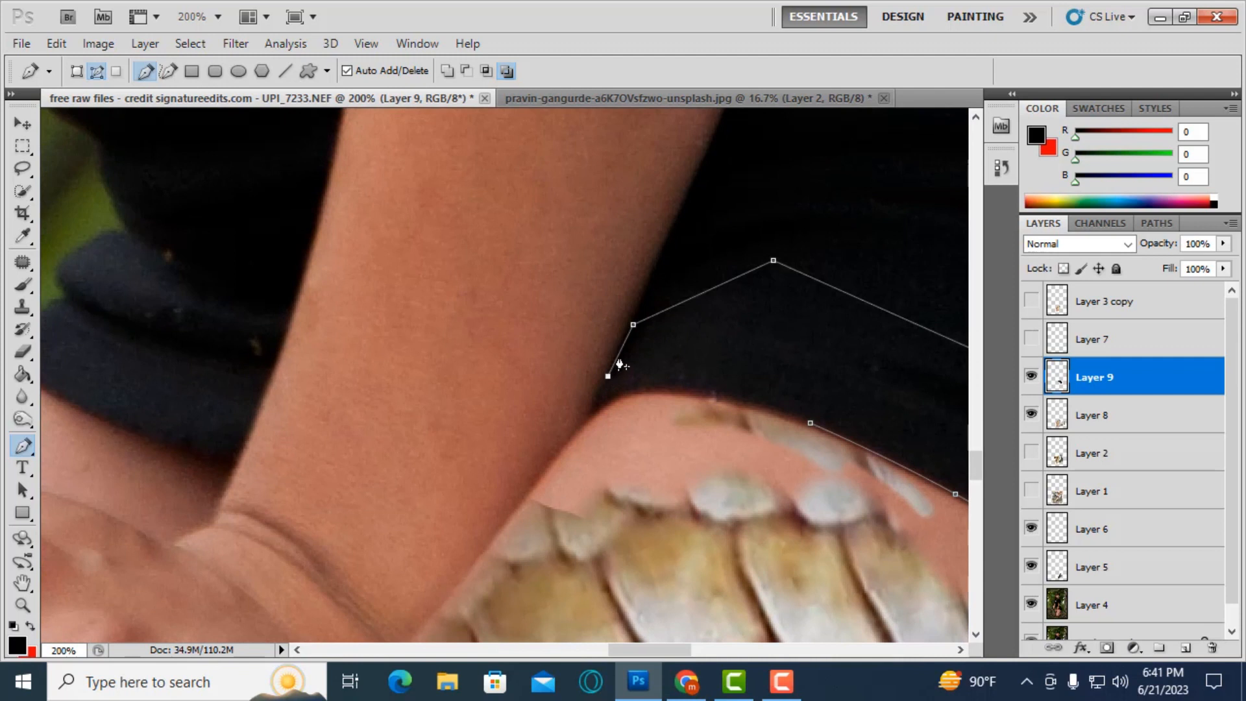
{"action": "left_click", "coordinate": [636, 396]}
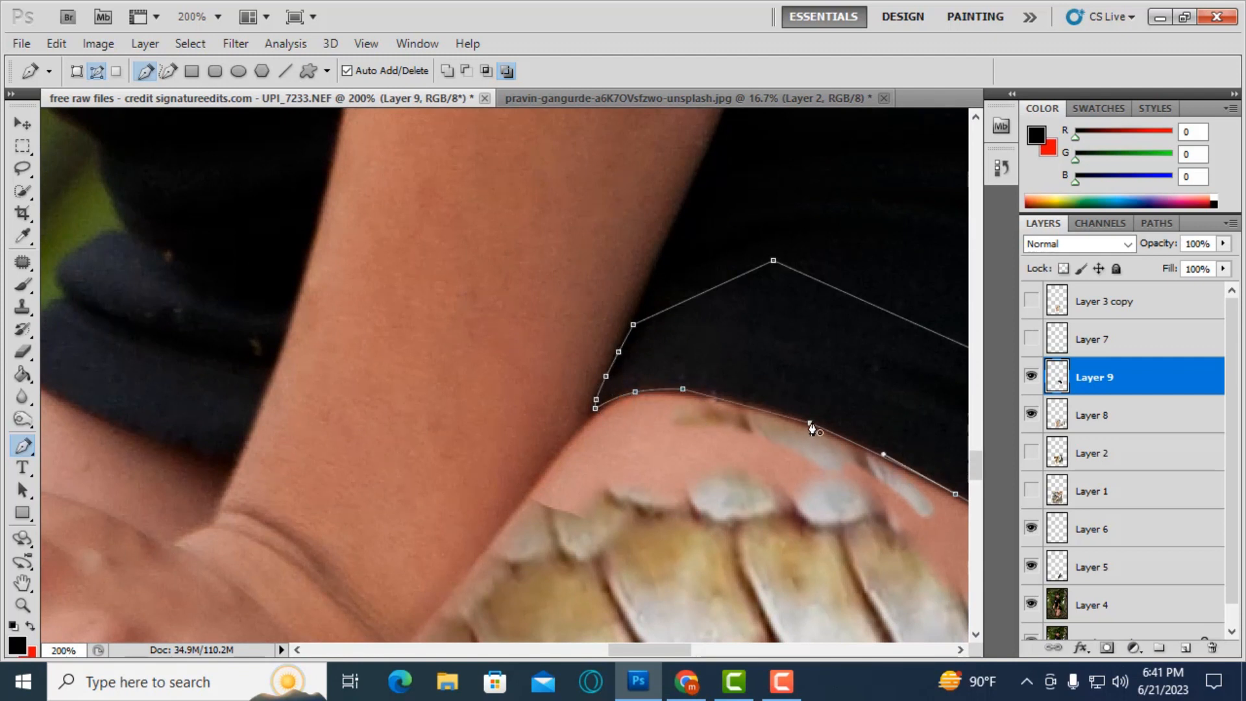
{"action": "right_click", "coordinate": [825, 357]}
{"action": "left_click", "coordinate": [875, 449]}
{"action": "left_click", "coordinate": [954, 357]}
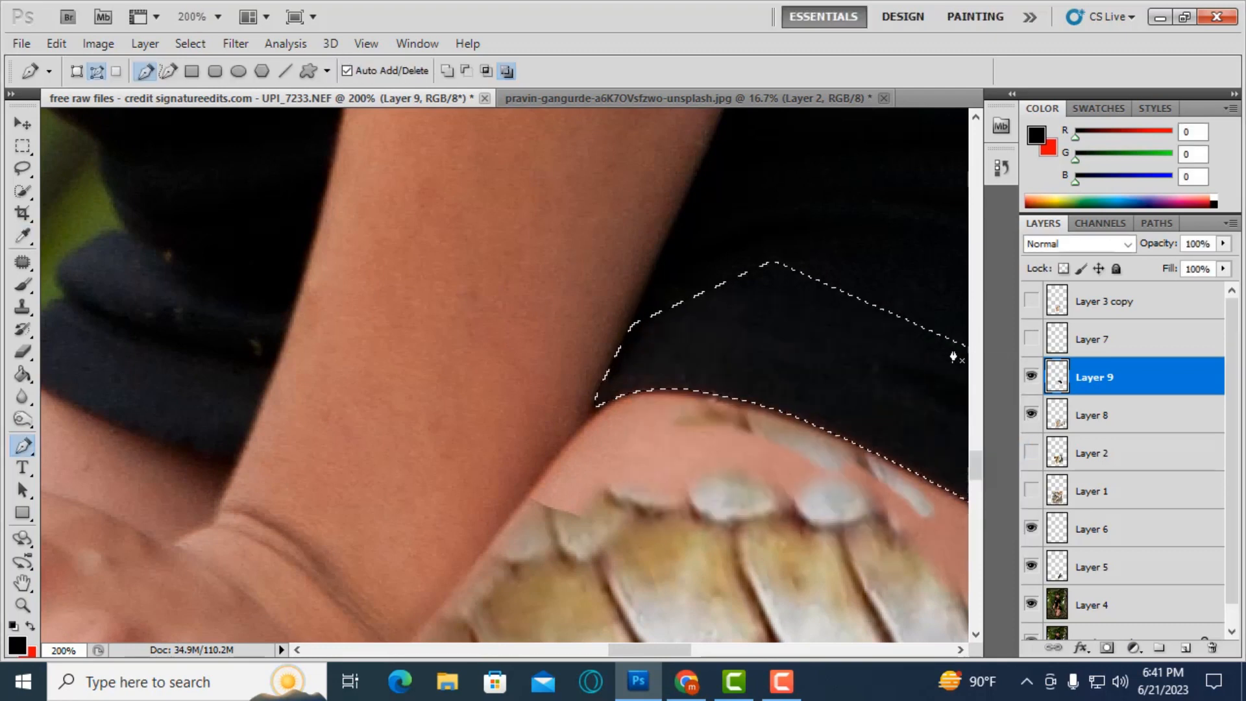
- Copy the selected skirt area from Layer 9 to a new layer and delete Layer 9
{"action": "key", "text": "ctrl+j"}
{"action": "left_click", "coordinate": [1104, 414]}
{"action": "key", "text": "Delete"}
{"action": "left_click", "coordinate": [1032, 378]}
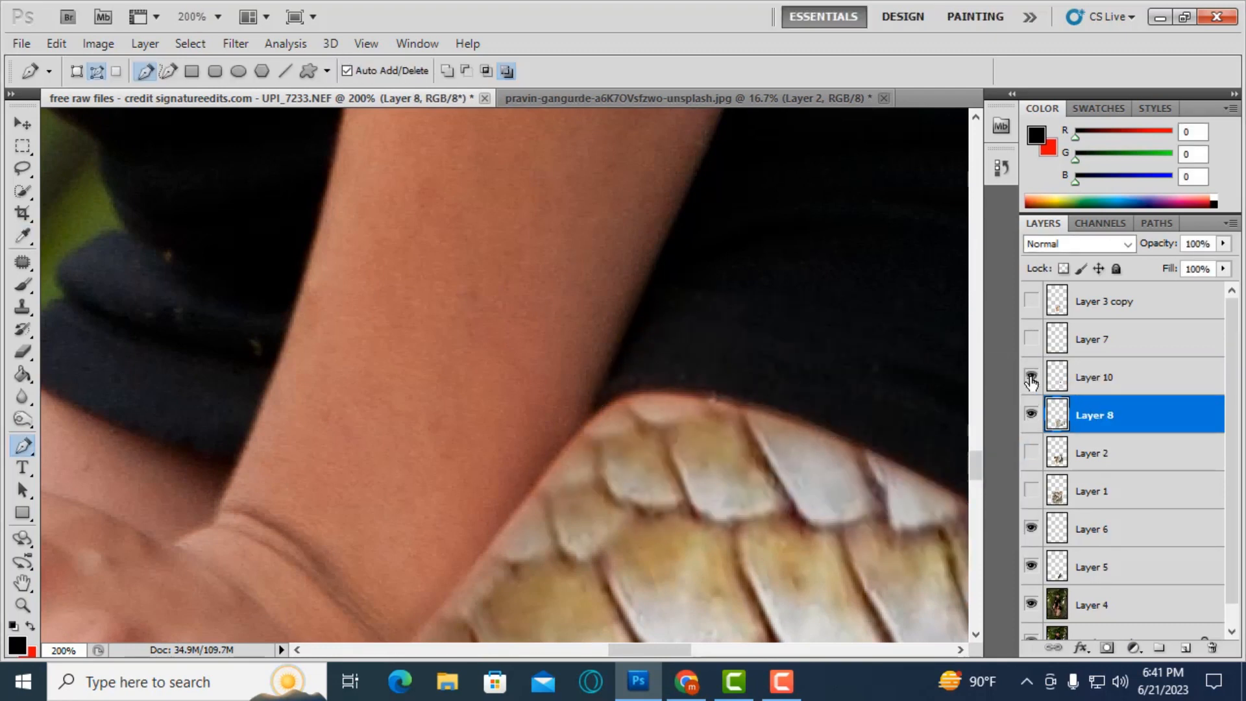
{"action": "key", "text": "ctrl+minus"}
{"action": "key", "text": "ctrl+minus"}
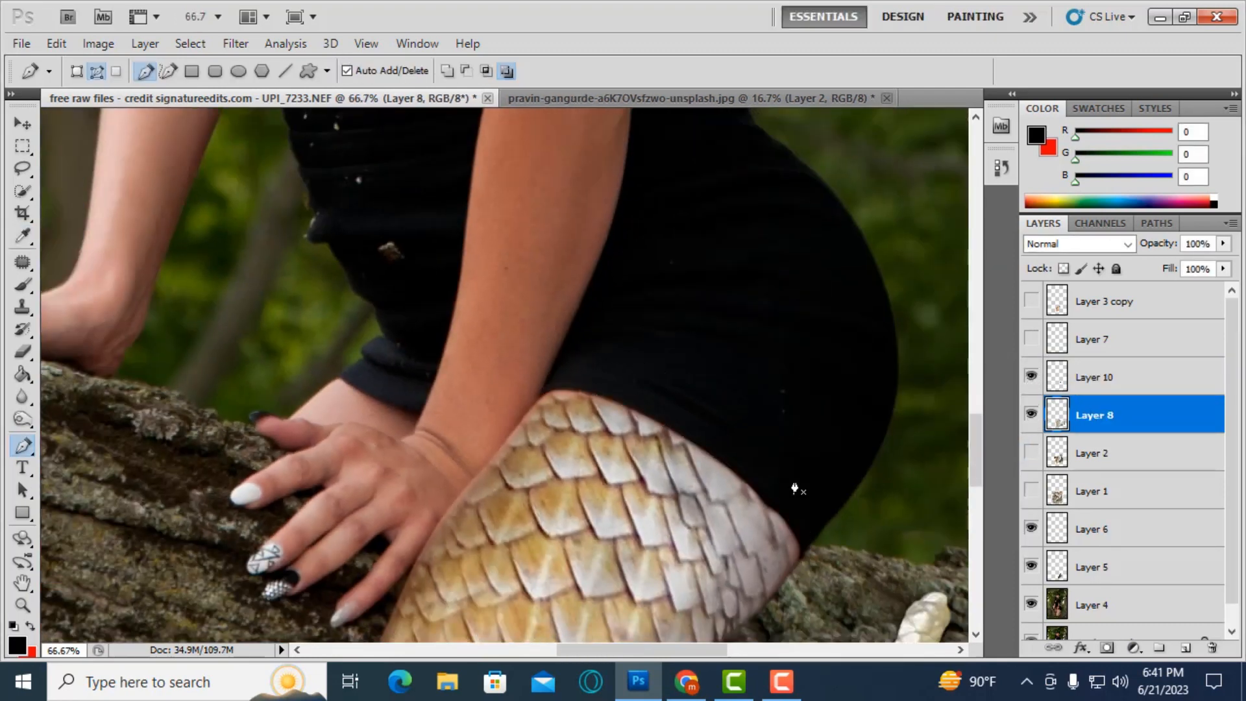
- Load Layer 10's outline as a selection and fill it with black on a new layer
{"action": "left_click", "coordinate": [25, 149]}
{"action": "left_click", "coordinate": [874, 301]}
{"action": "scroll", "coordinate": [874, 301], "scroll_direction": "down", "scroll_amount": 2}
{"action": "left_click", "coordinate": [1057, 379]}
{"action": "left_click", "coordinate": [1057, 380], "text": "ctrl"}
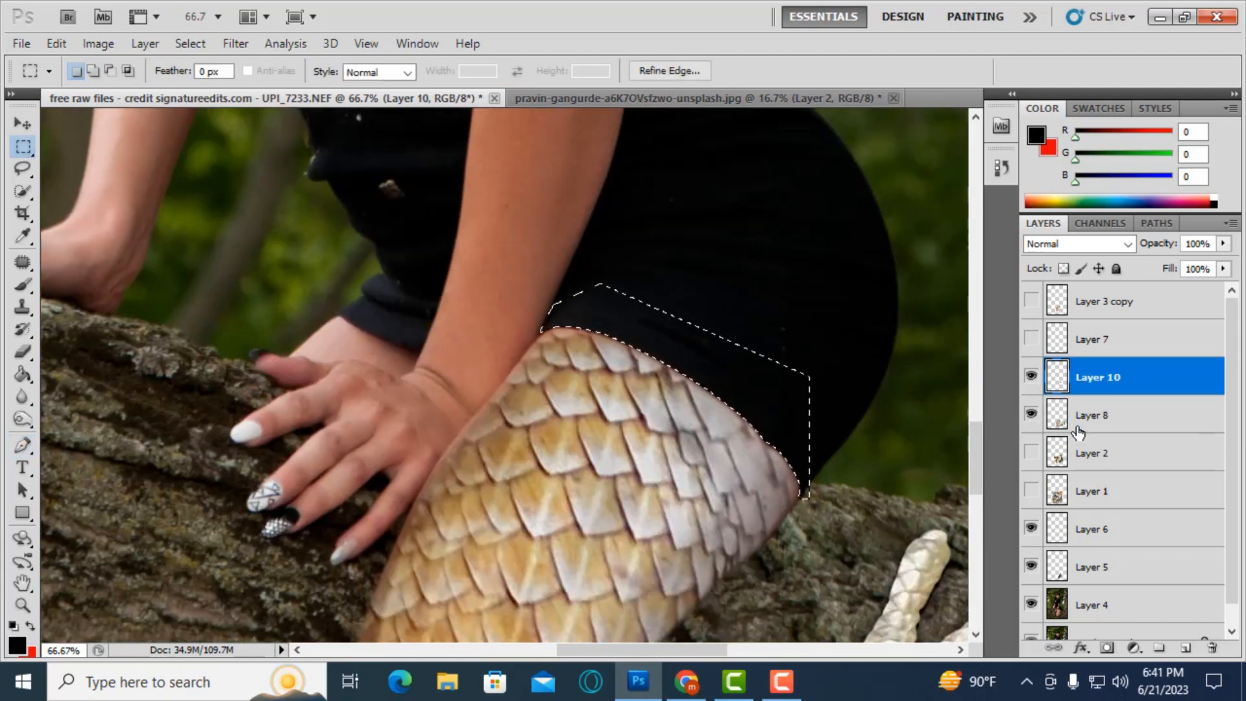
{"action": "left_click", "coordinate": [1186, 647]}
{"action": "key", "text": "g"}
{"action": "left_click", "coordinate": [691, 345]}
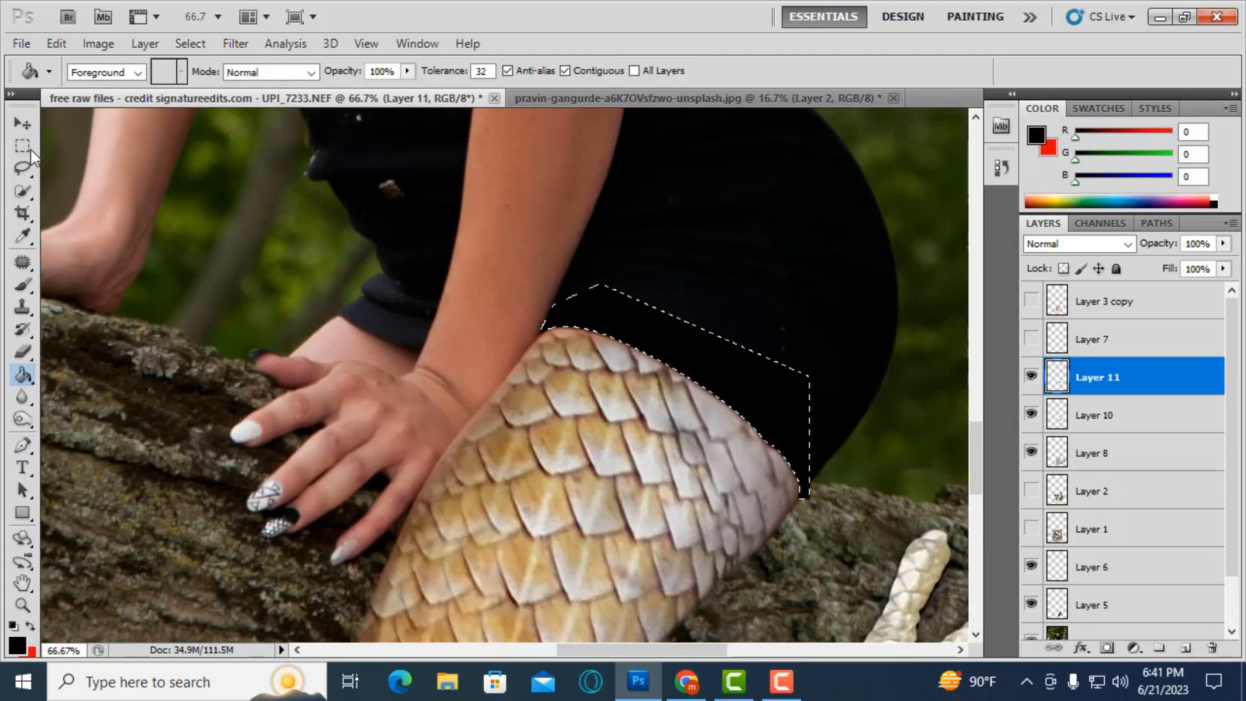
- Deselect the skirt area and move Layer 11 beneath Layer 10
{"action": "left_click", "coordinate": [30, 151]}
{"action": "key", "text": "ctrl+d"}
{"action": "key", "text": "ctrl+t"}
{"action": "key", "text": "Escape"}
{"action": "left_click_drag", "start_coordinate": [1117, 382], "coordinate": [1103, 423]}
{"action": "key", "text": "ctrl+plus"}
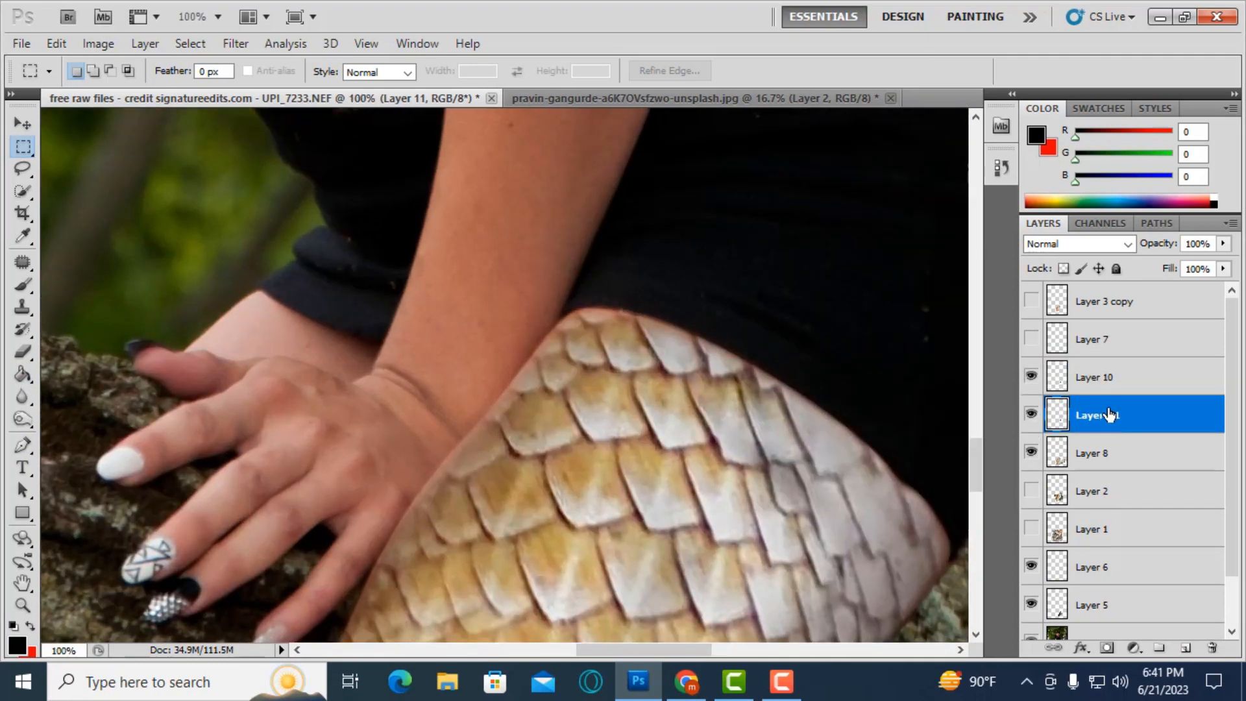
- Warp Layer 11's black shape slightly along the skirt hem
{"action": "key", "text": "ctrl+t"}
{"action": "left_click", "coordinate": [914, 71]}
{"action": "left_click_drag", "start_coordinate": [765, 327], "coordinate": [763, 328]}
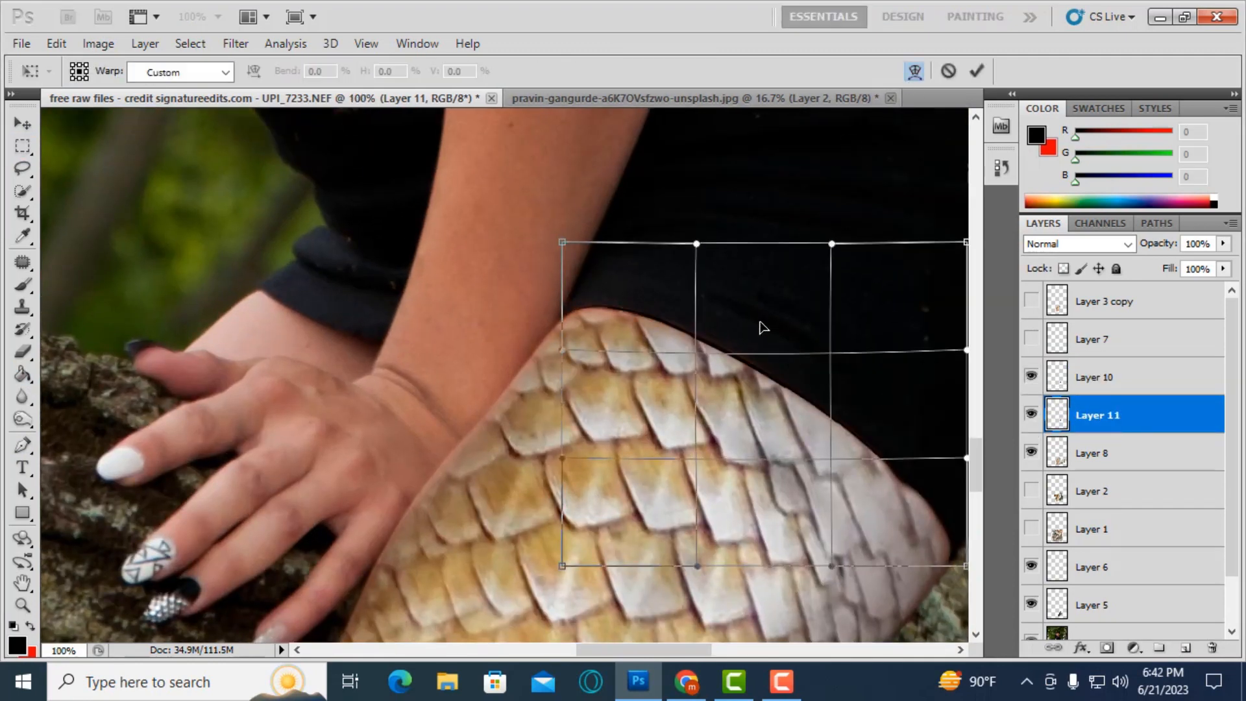
{"action": "key", "text": "Return"}
{"action": "key", "text": "ctrl+t"}
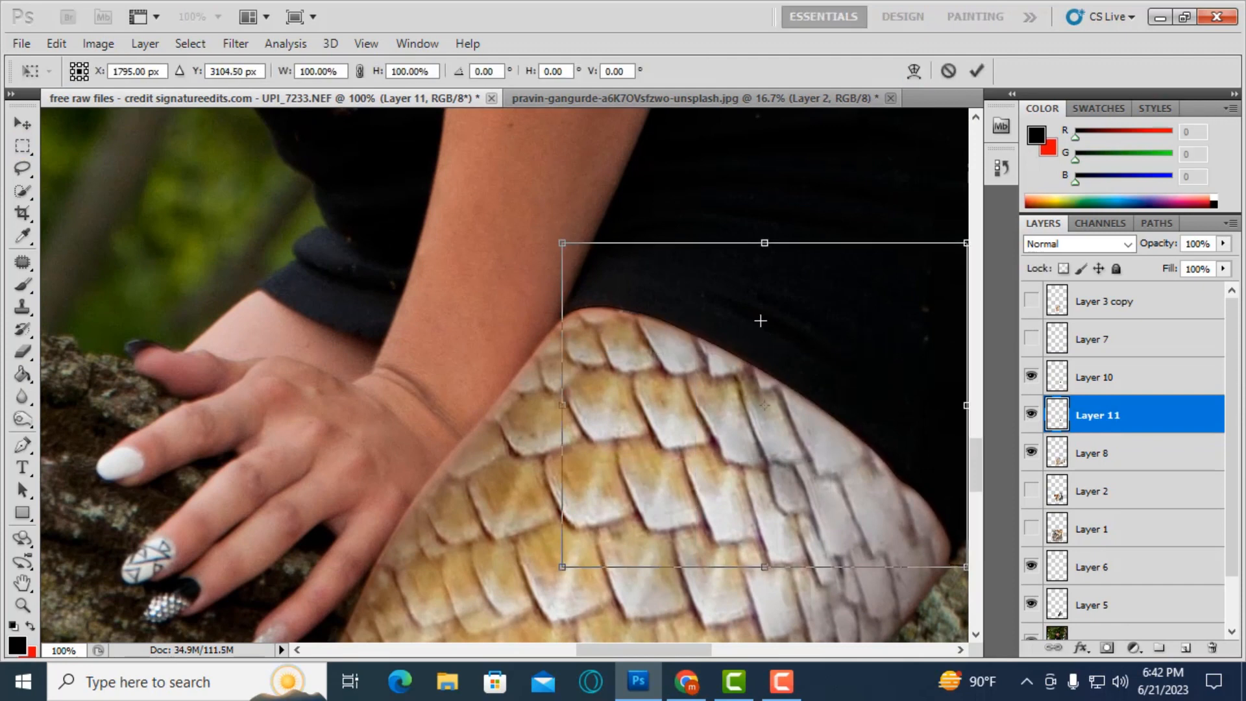
{"action": "key", "text": "Escape"}
- Soften Layer 11 with a Gaussian Blur of 3.3 pixels radius, comparing the preview on and off
{"action": "left_click", "coordinate": [236, 43]}
{"action": "mouse_move", "coordinate": [279, 220]}
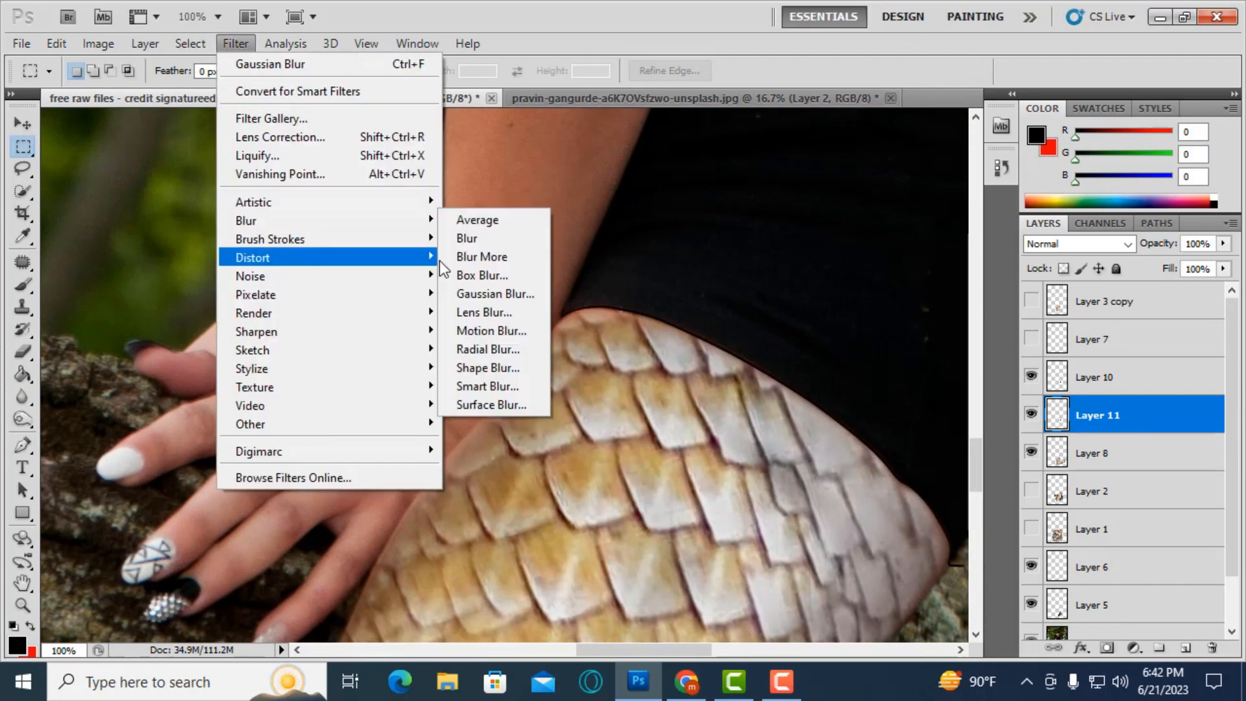
{"action": "left_click", "coordinate": [519, 291]}
{"action": "left_click", "coordinate": [905, 333]}
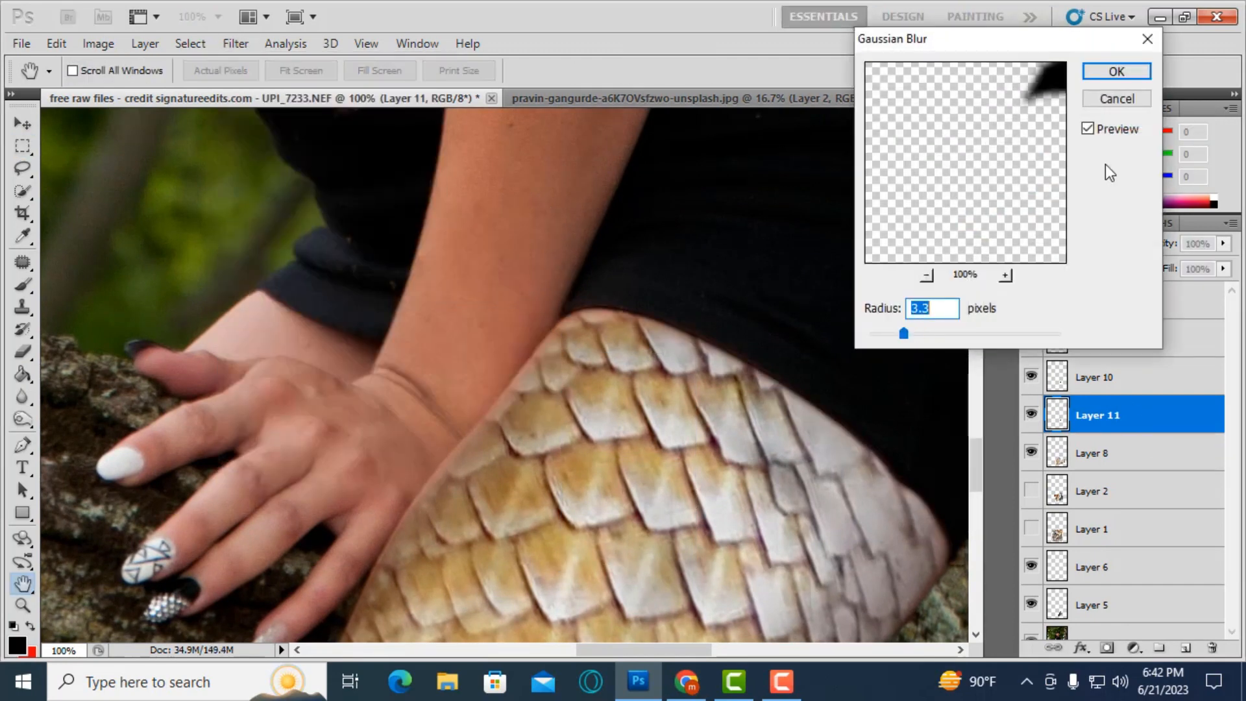
{"action": "left_click", "coordinate": [1088, 129]}
{"action": "key", "text": "ctrl+plus"}
{"action": "left_click", "coordinate": [1090, 132]}
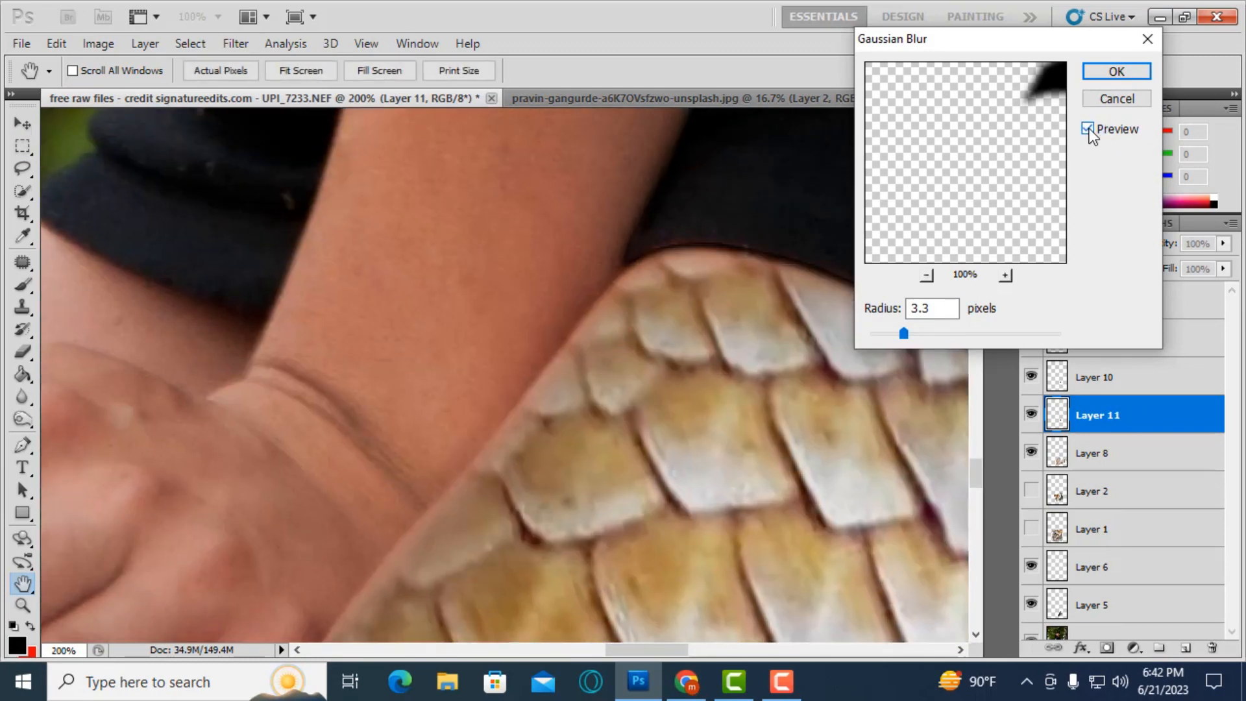
{"action": "left_click", "coordinate": [1103, 72]}
- Examine the shadow under the skirt hem from the arm across to the tree
{"action": "key", "text": "e"}
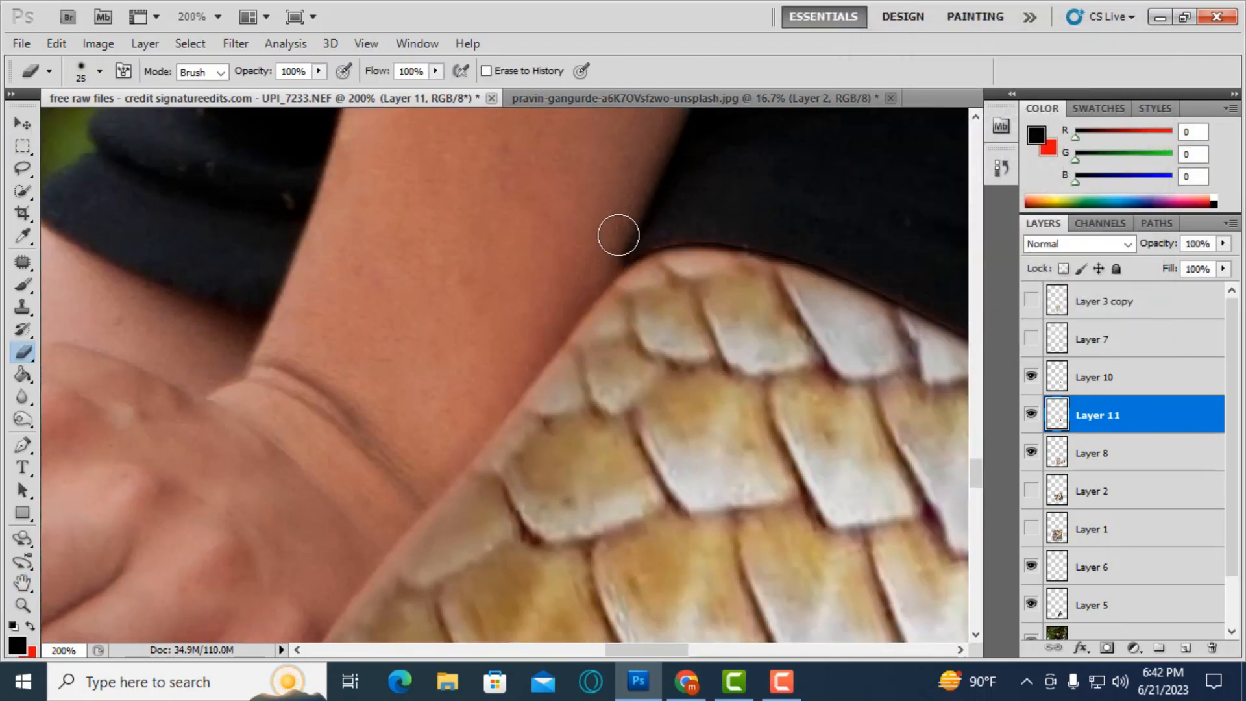
{"action": "key", "text": "ctrl+minus"}
{"action": "key", "text": "ctrl+minus"}
{"action": "scroll", "coordinate": [725, 442], "scroll_direction": "down", "scroll_amount": 1}
{"action": "left_click_drag", "start_coordinate": [700, 649], "coordinate": [747, 649]}
{"action": "key", "text": "ctrl+plus"}
{"action": "key", "text": "ctrl+plus"}
{"action": "scroll", "coordinate": [768, 537], "scroll_direction": "down", "scroll_amount": 1}
{"action": "key", "text": "ctrl+minus"}
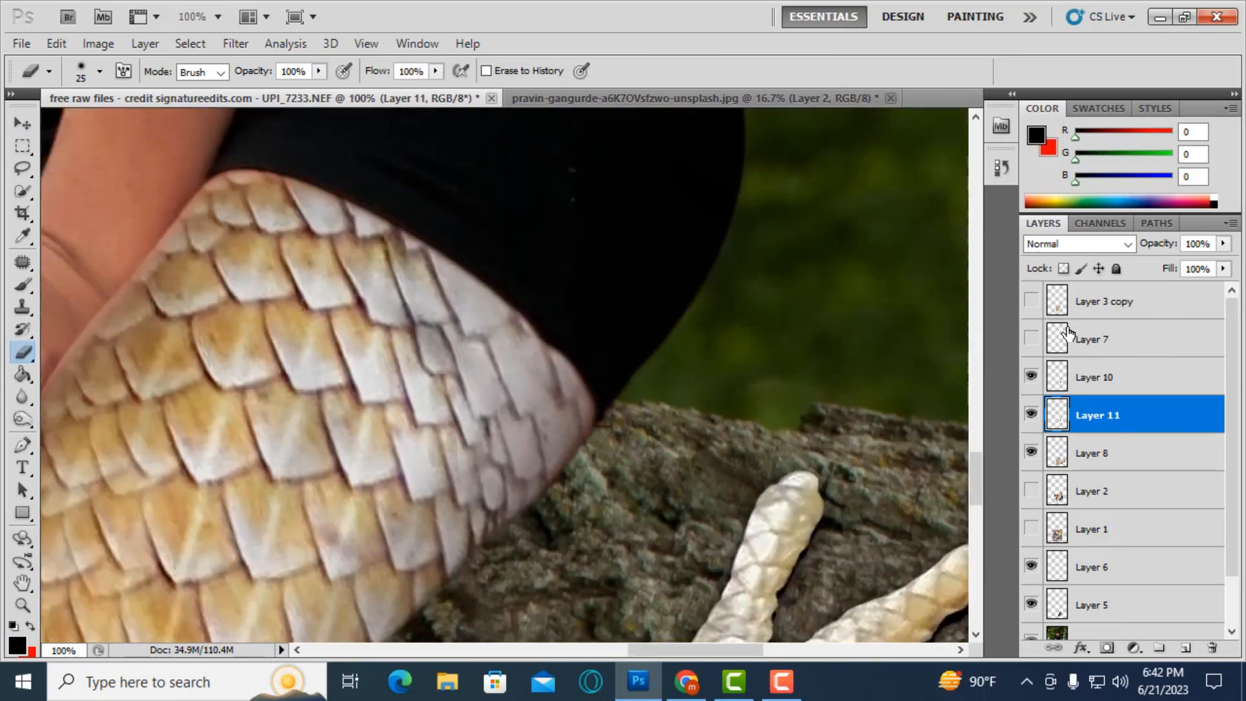
- Show Layer 3 copy and move it beneath Layer 11, directly above Layer 8
{"action": "key", "text": "ctrl+minus"}
{"action": "key", "text": "ctrl+minus"}
{"action": "key", "text": "ctrl+minus"}
{"action": "key", "text": "ctrl+minus"}
{"action": "left_click", "coordinate": [1031, 301]}
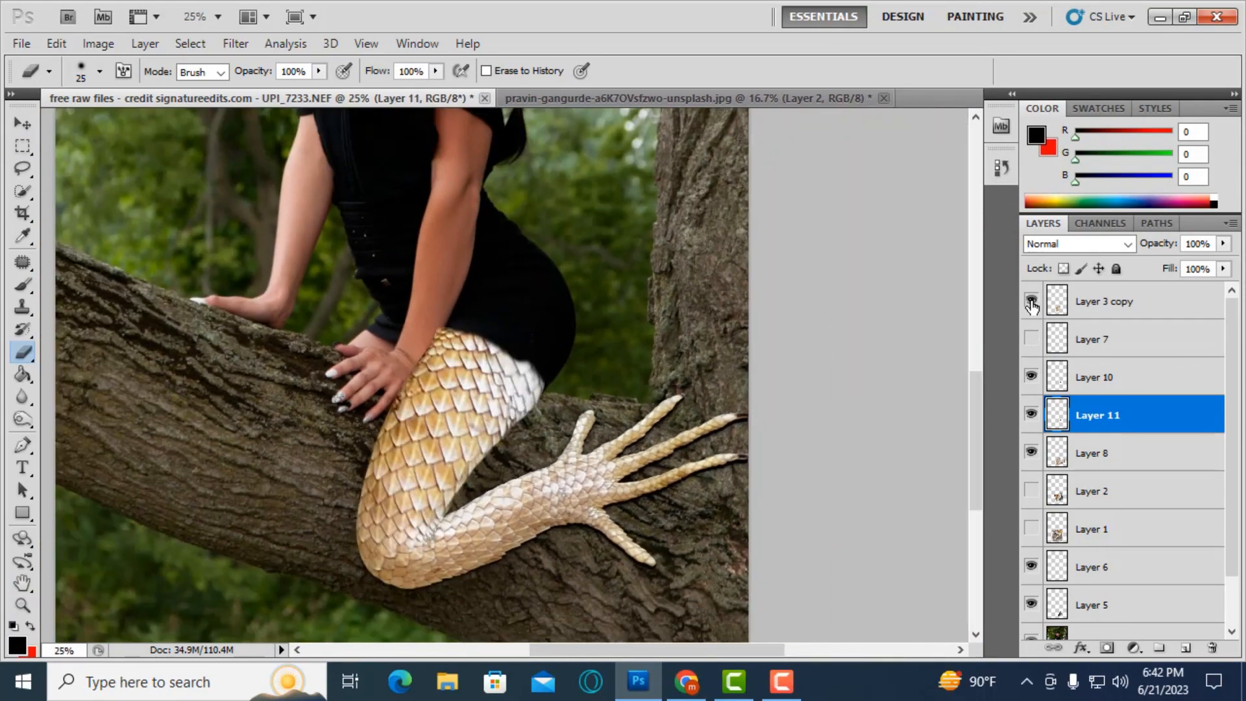
{"action": "left_click_drag", "start_coordinate": [1094, 302], "coordinate": [1097, 415]}
{"action": "key", "text": "ctrl+plus"}
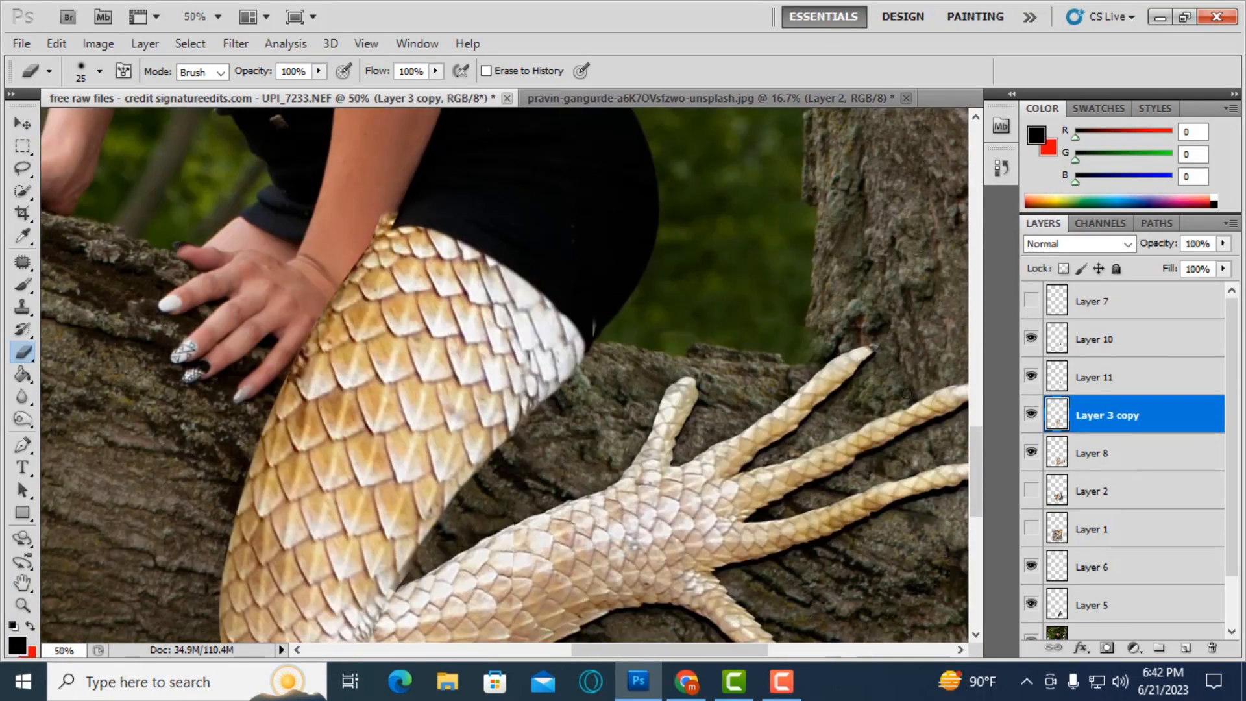
{"action": "key", "text": "ctrl+plus"}
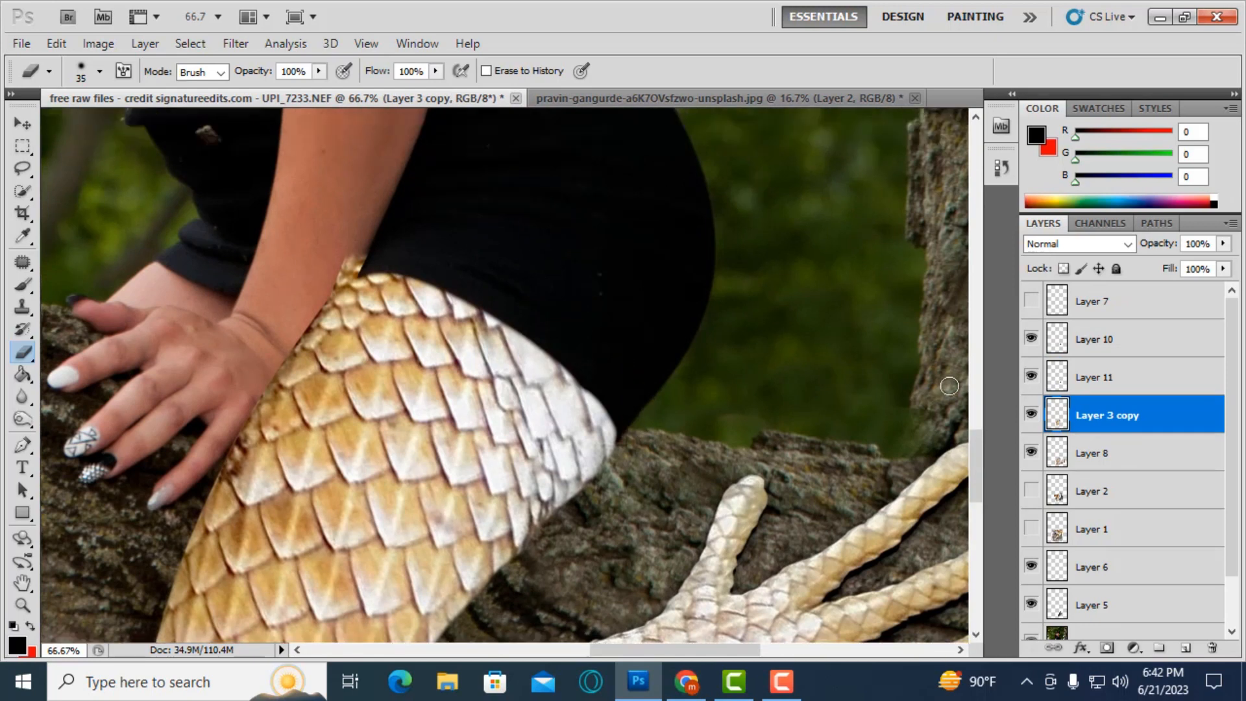
- Erase the Layer 3 copy scales spilling onto the arm at the skirt hem, comparing the layer on and off
{"action": "left_click", "coordinate": [1031, 415]}
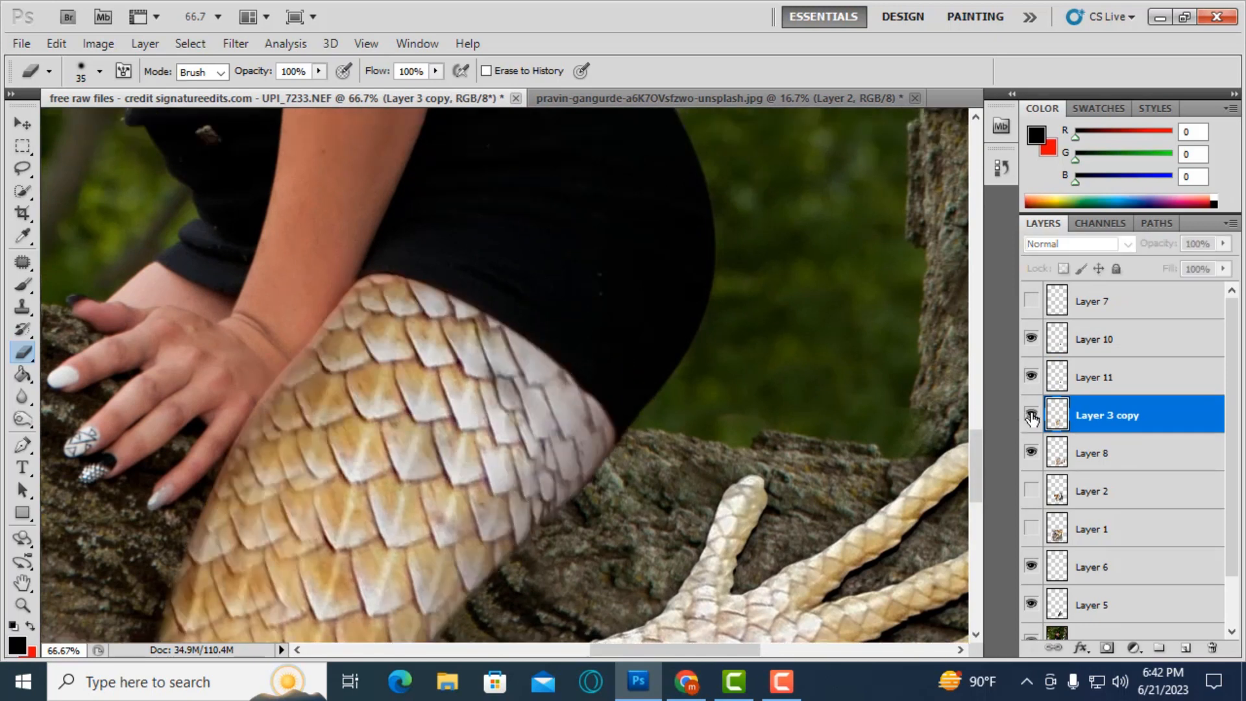
{"action": "left_click", "coordinate": [1032, 416]}
{"action": "key", "text": "bracketright"}
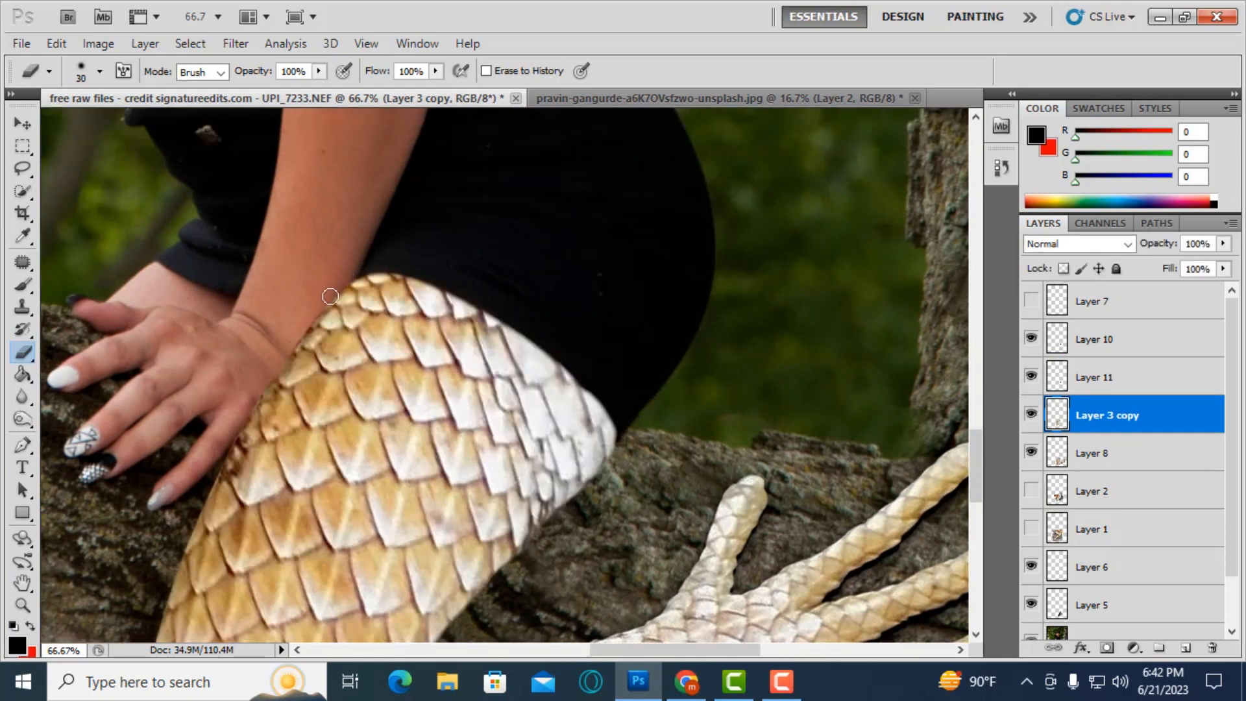
{"action": "left_click", "coordinate": [1032, 417]}
{"action": "left_click", "coordinate": [1031, 417]}
- Compare the leg with and without Layer 3 copy, and examine the scales against the whole figure
{"action": "scroll", "coordinate": [1032, 386], "scroll_direction": "down", "scroll_amount": 3}
{"action": "left_click", "coordinate": [1033, 357]}
{"action": "left_click", "coordinate": [1033, 358]}
{"action": "key", "text": "ctrl+plus"}
{"action": "scroll", "coordinate": [771, 387], "scroll_direction": "down", "scroll_amount": 4}
{"action": "key", "text": "ctrl+minus"}
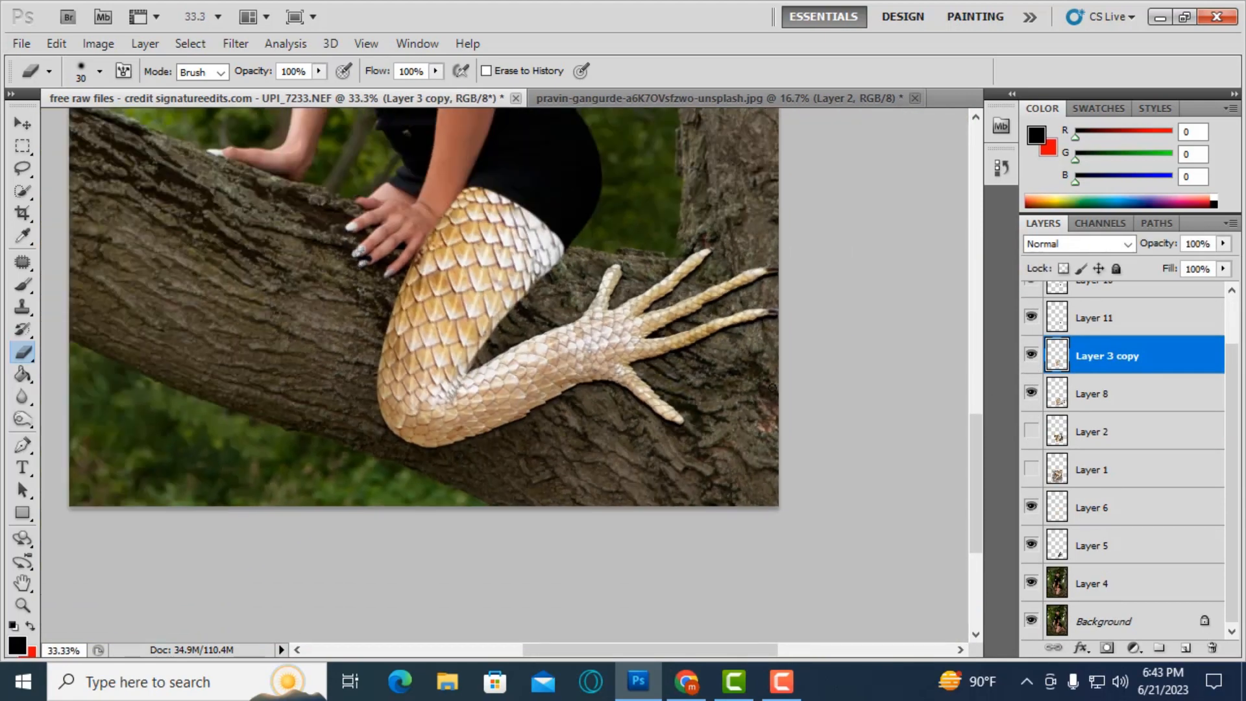
{"action": "key", "text": "ctrl+minus"}
{"action": "scroll", "coordinate": [770, 388], "scroll_direction": "up", "scroll_amount": 2}
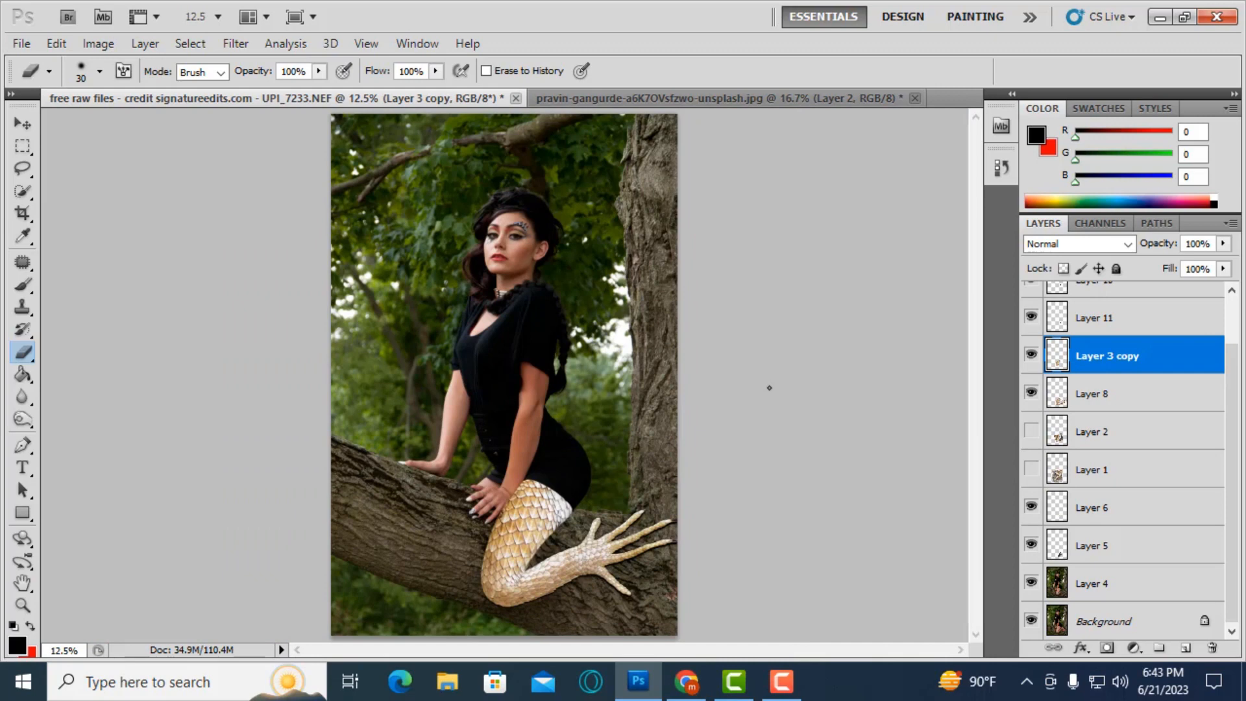
- Merge Layer 11, Layer 3 copy and Layer 8 into a single layer
{"action": "left_click", "coordinate": [1134, 322]}
{"action": "left_click", "coordinate": [1107, 395], "text": "shift"}
{"action": "right_click", "coordinate": [1110, 395]}
{"action": "left_click", "coordinate": [961, 604]}
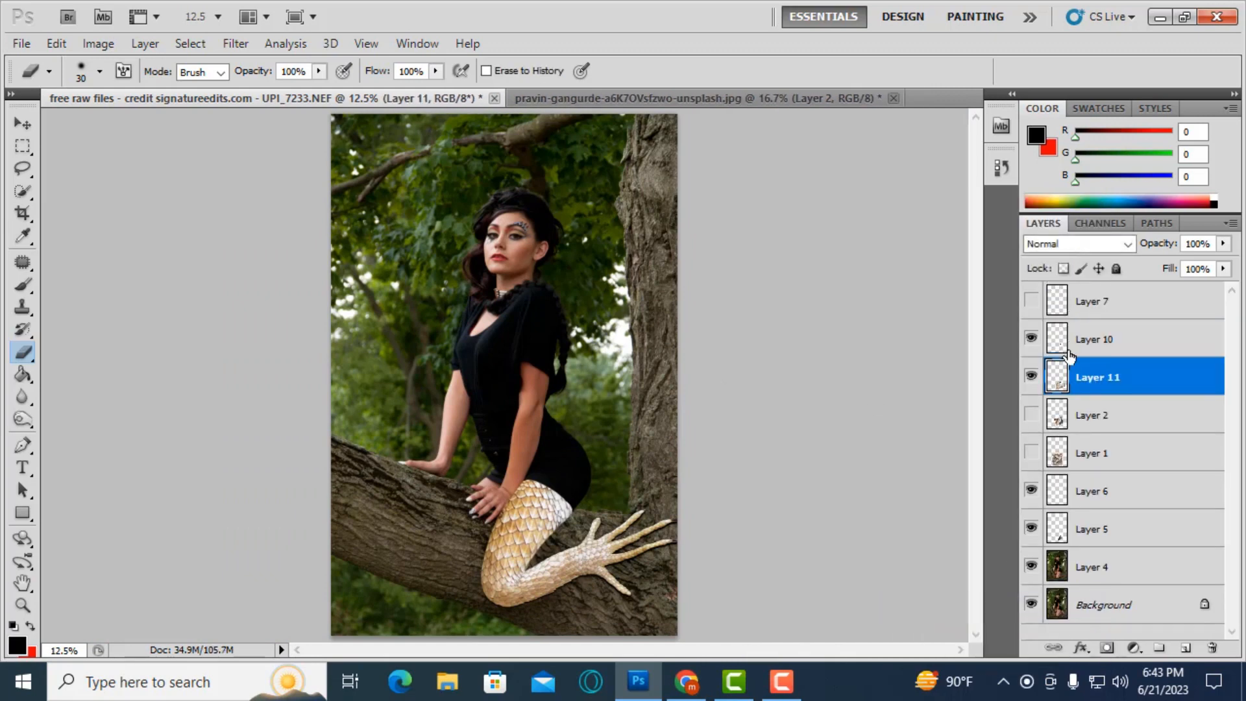
- Load the outline of the merged Layer 11 as a selection and add an empty layer above it
{"action": "left_click", "coordinate": [1058, 377], "text": "ctrl"}
{"action": "key", "text": "ctrl+plus"}
{"action": "left_click_drag", "start_coordinate": [973, 366], "coordinate": [972, 414]}
{"action": "left_click", "coordinate": [1061, 342], "text": "ctrl"}
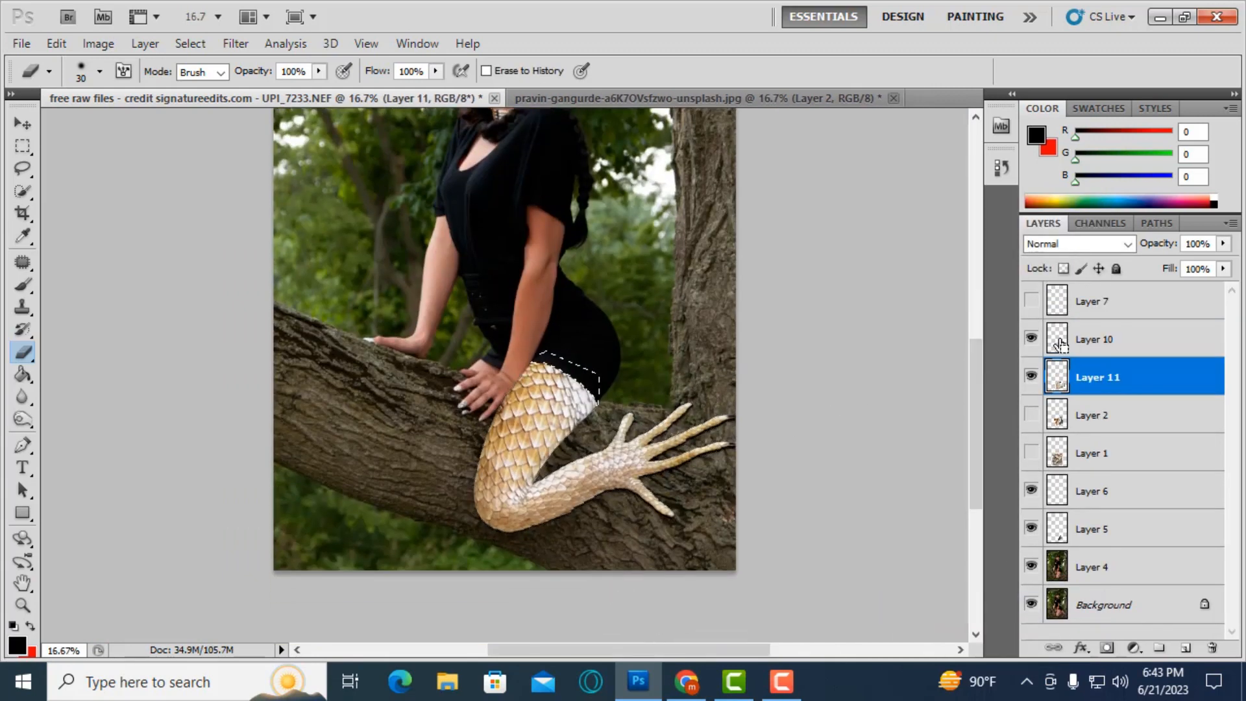
{"action": "key", "text": "m"}
{"action": "key", "text": "ctrl+plus"}
{"action": "key", "text": "ctrl+plus"}
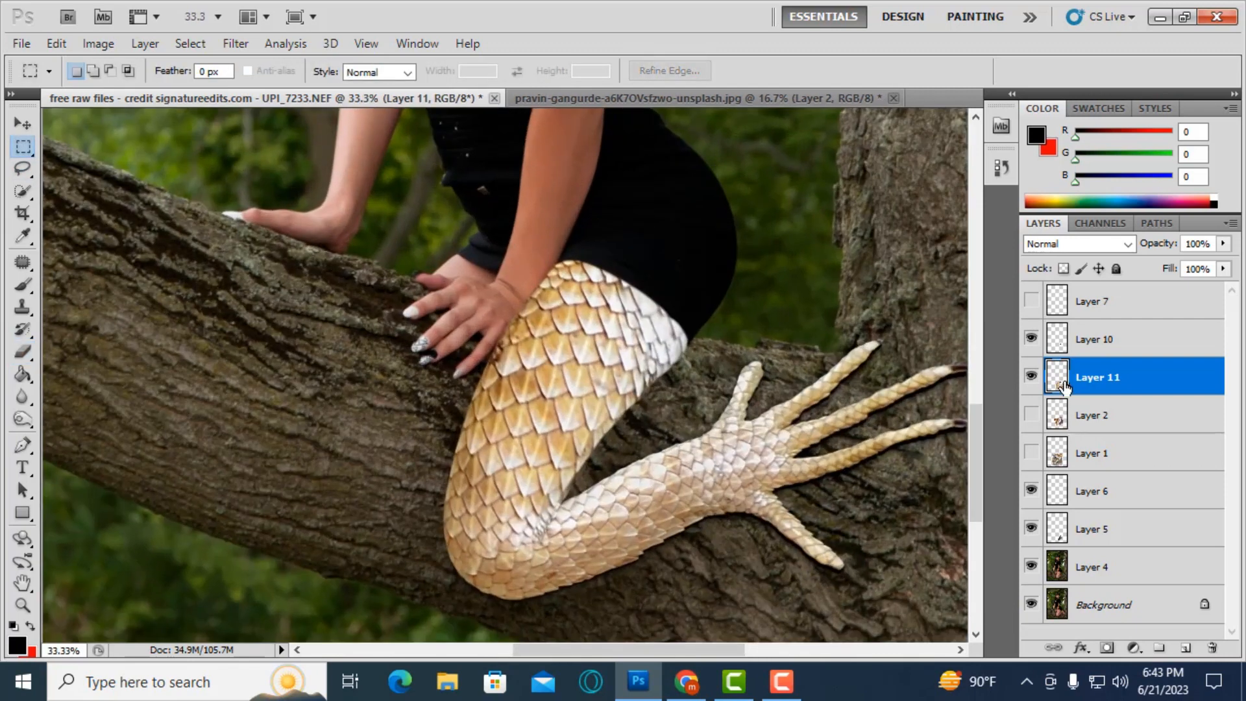
{"action": "left_click", "coordinate": [1055, 376], "text": "ctrl"}
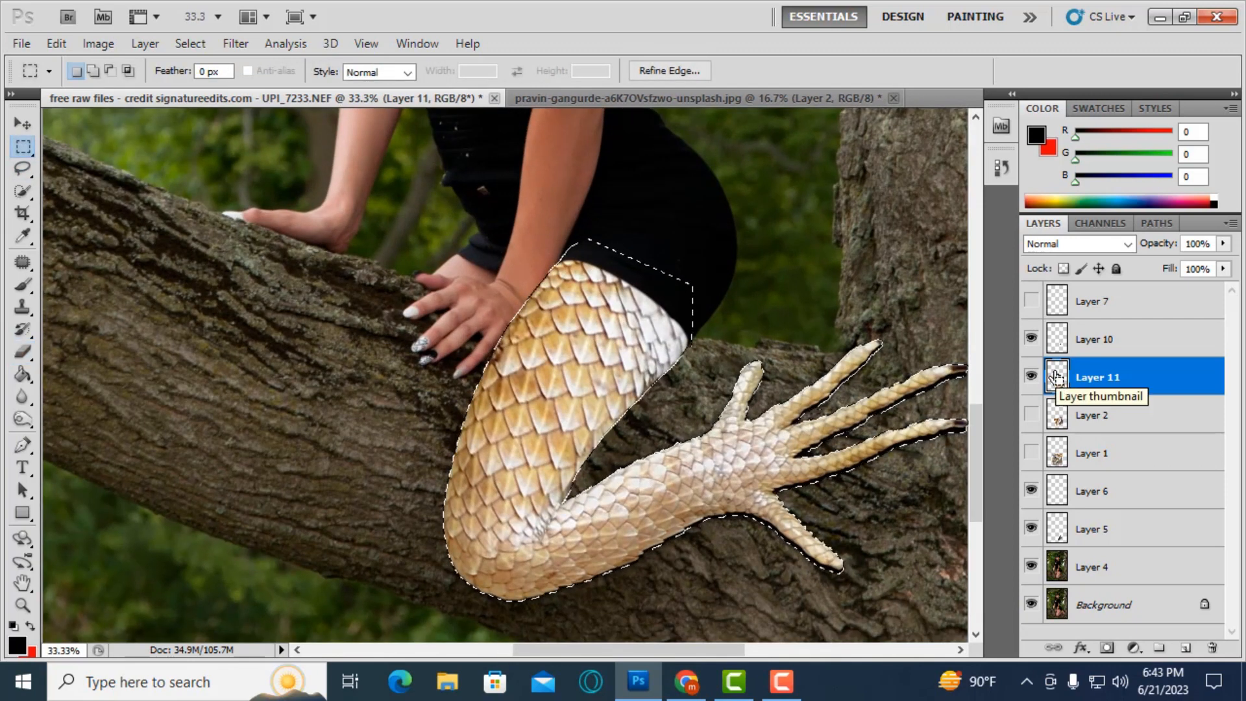
{"action": "left_click", "coordinate": [1185, 647]}
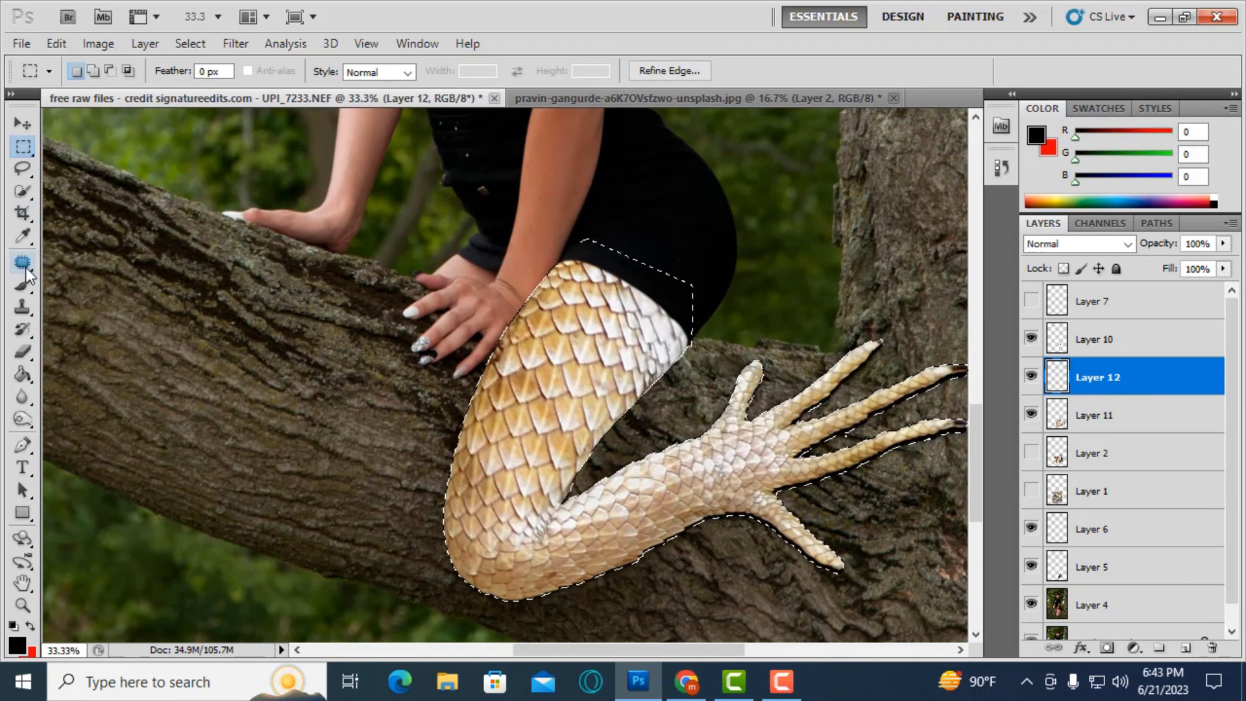
- Paint soft black shading on Layer 12 along the thigh's outer edge from the arm to the knee
{"action": "left_click", "coordinate": [23, 285]}
{"action": "scroll", "coordinate": [569, 349], "scroll_direction": "down", "scroll_amount": 2}
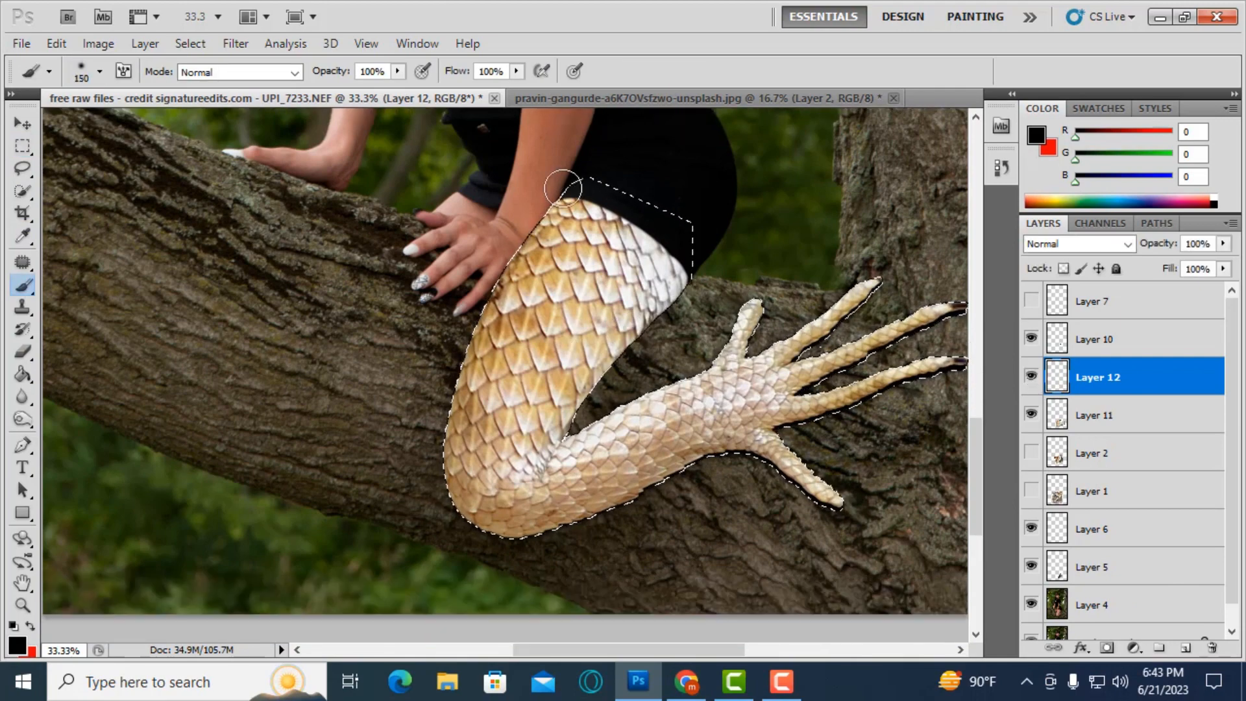
{"action": "mouse_move", "coordinate": [563, 188]}
{"action": "left_mouse_down"}
{"action": "mouse_move", "coordinate": [487, 300]}
{"action": "mouse_move", "coordinate": [440, 413]}
{"action": "mouse_move", "coordinate": [426, 511]}
{"action": "left_mouse_up"}
{"action": "key", "text": "bracketright"}
{"action": "key", "text": "bracketright"}
{"action": "scroll", "coordinate": [435, 455], "scroll_direction": "down", "scroll_amount": 2}
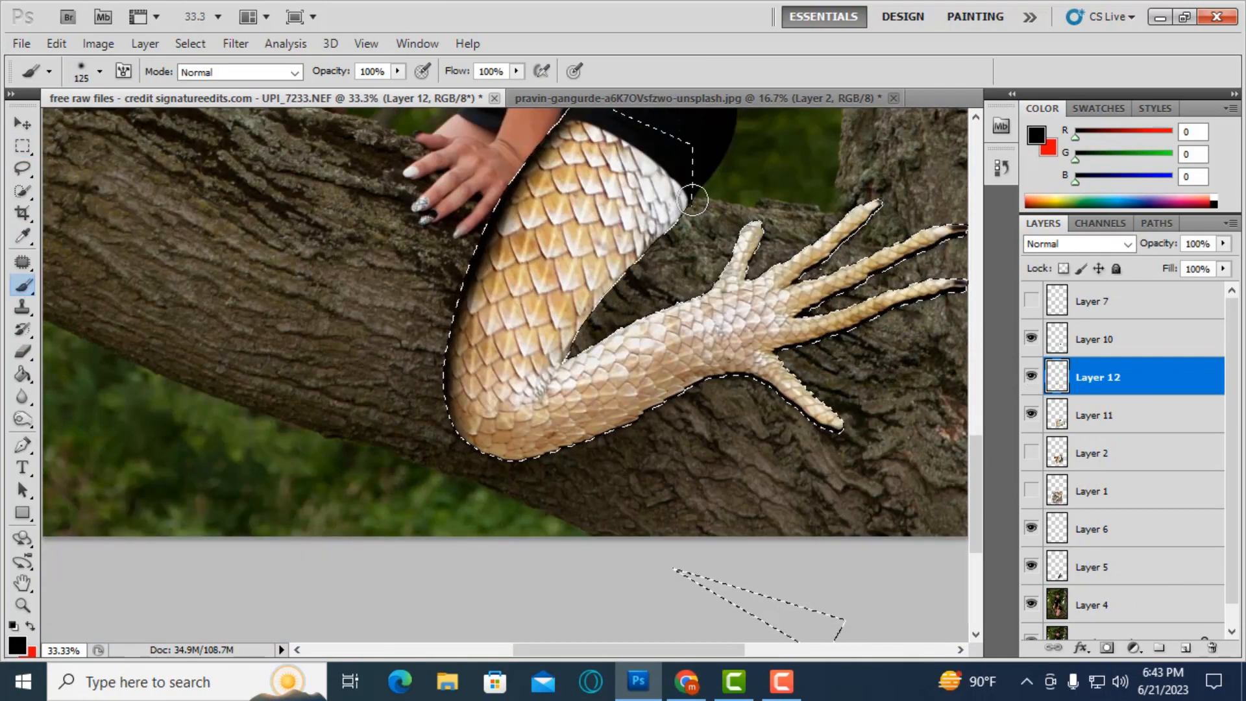
- Shade the thigh's underside, the crook of the knee and the lower leg's edges with soft black strokes
{"action": "mouse_move", "coordinate": [693, 200]}
{"action": "left_mouse_down"}
{"action": "mouse_move", "coordinate": [575, 346]}
{"action": "mouse_move", "coordinate": [692, 201]}
{"action": "left_mouse_up"}
{"action": "key", "text": "bracketleft"}
{"action": "key", "text": "bracketleft"}
{"action": "key", "text": "bracketleft"}
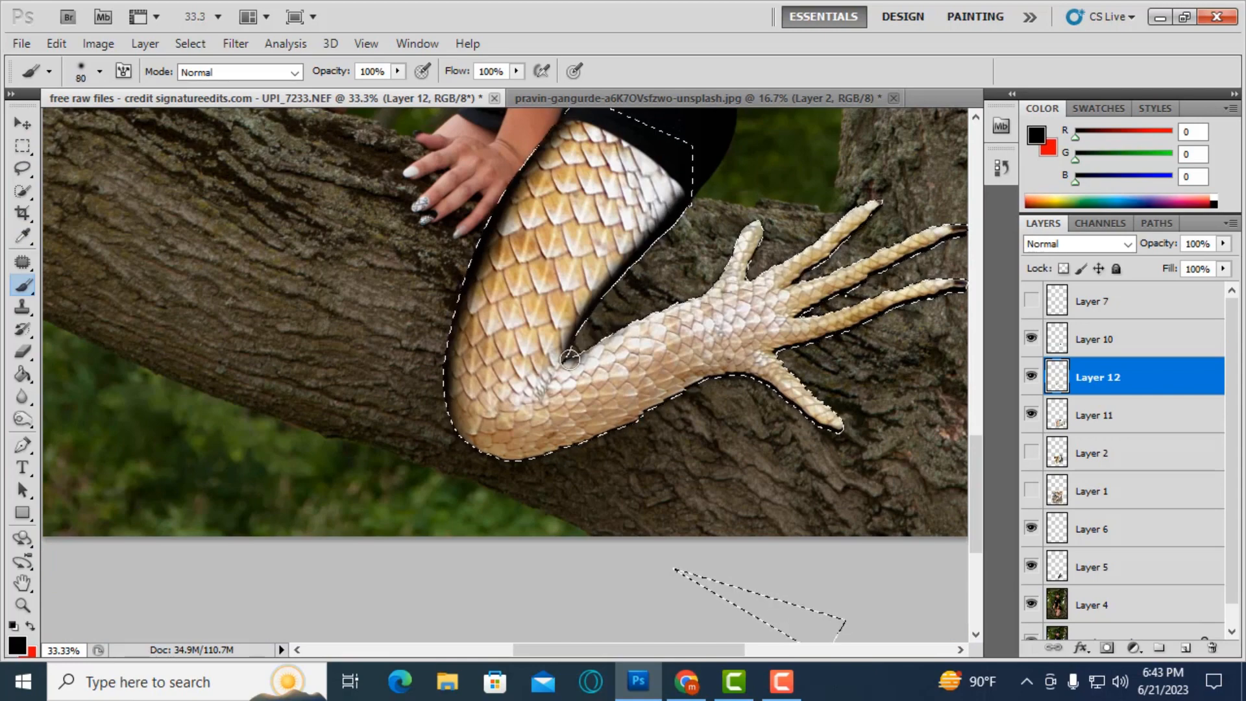
{"action": "mouse_move", "coordinate": [585, 337]}
{"action": "left_mouse_down"}
{"action": "mouse_move", "coordinate": [695, 278]}
{"action": "mouse_move", "coordinate": [607, 337]}
{"action": "left_mouse_up"}
{"action": "key", "text": "bracketright"}
{"action": "key", "text": "bracketright"}
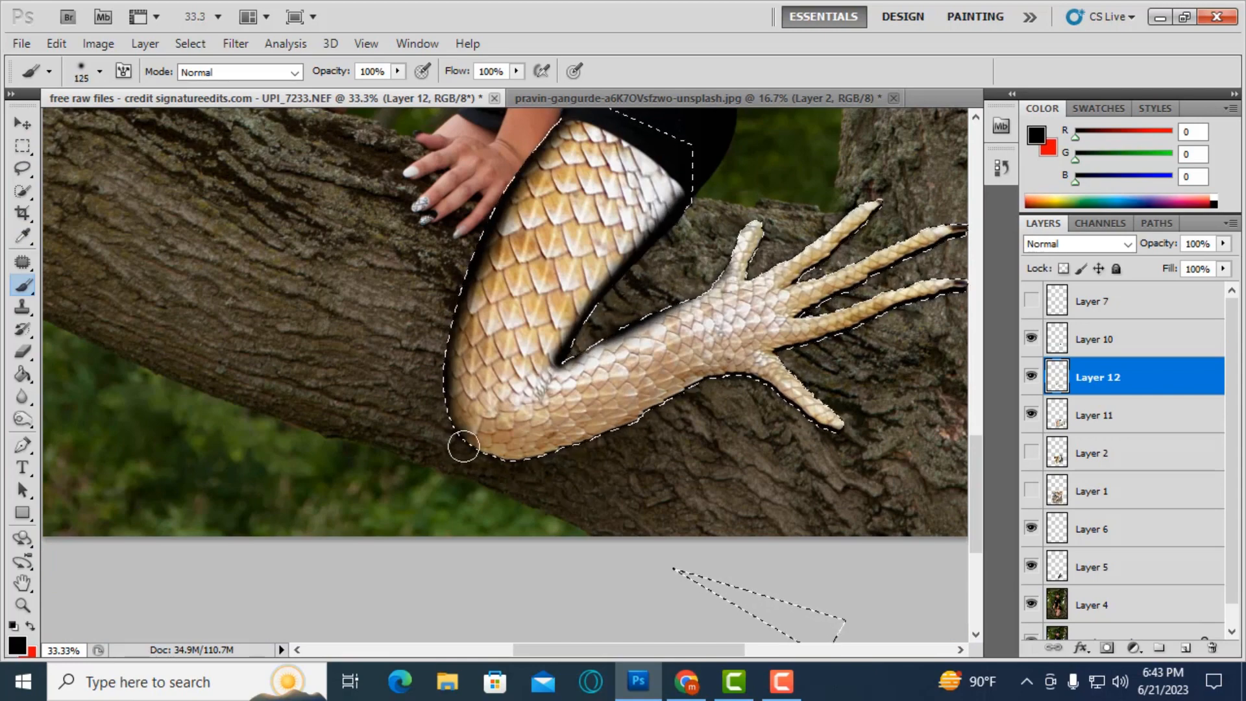
{"action": "key", "text": "bracketright"}
- Set Layer 12's opacity to 25% and compare the leg with and without the shading
{"action": "left_click", "coordinate": [1224, 244]}
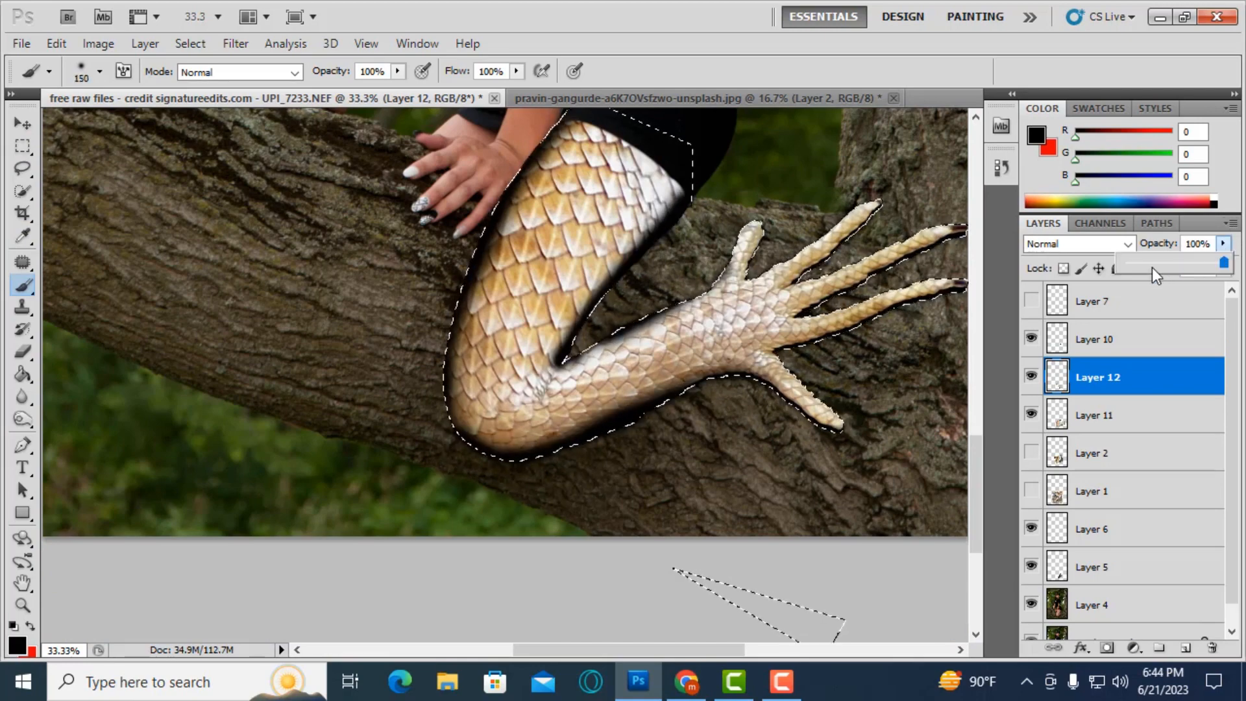
{"action": "left_click", "coordinate": [1150, 263]}
{"action": "left_click", "coordinate": [1032, 378]}
{"action": "left_click", "coordinate": [1032, 380]}
{"action": "left_click", "coordinate": [1032, 379]}
{"action": "left_click", "coordinate": [1032, 380]}
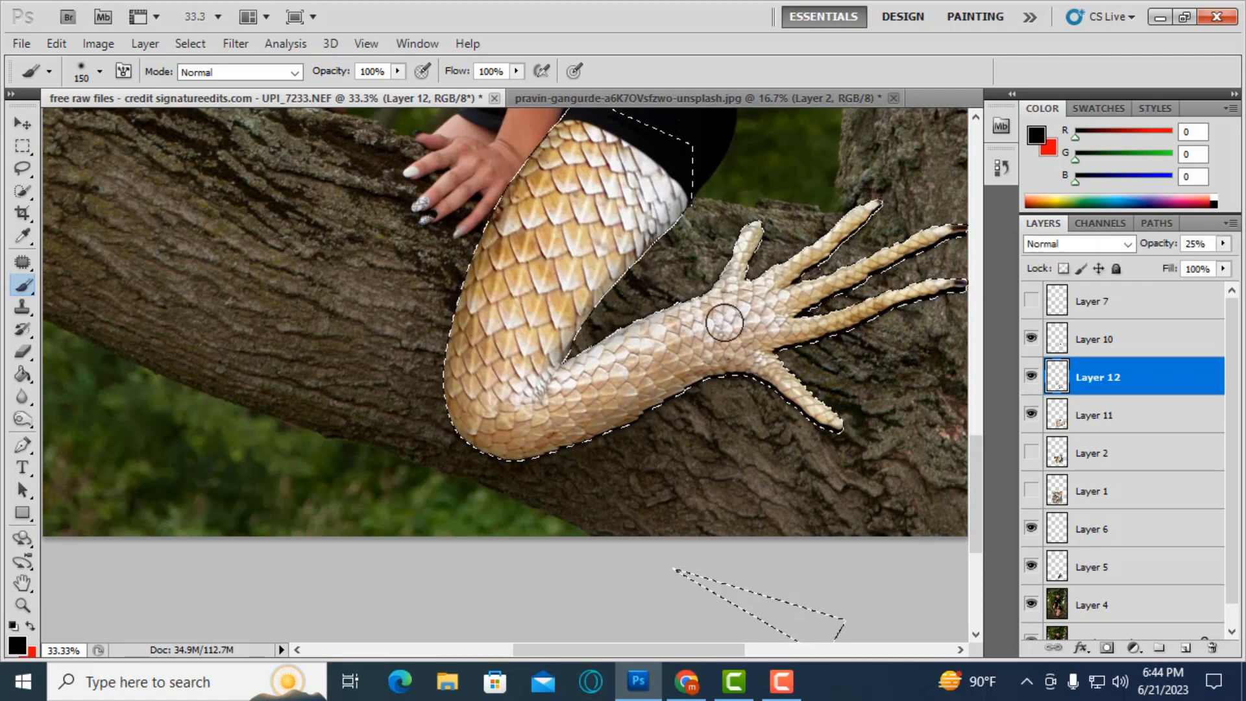
- Add a new layer above Layer 12 and paint soft black shading across the thigh below the skirt hem
{"action": "scroll", "coordinate": [725, 323], "scroll_direction": "up", "scroll_amount": 2}
{"action": "left_click", "coordinate": [1193, 648]}
{"action": "key", "text": "bracketright"}
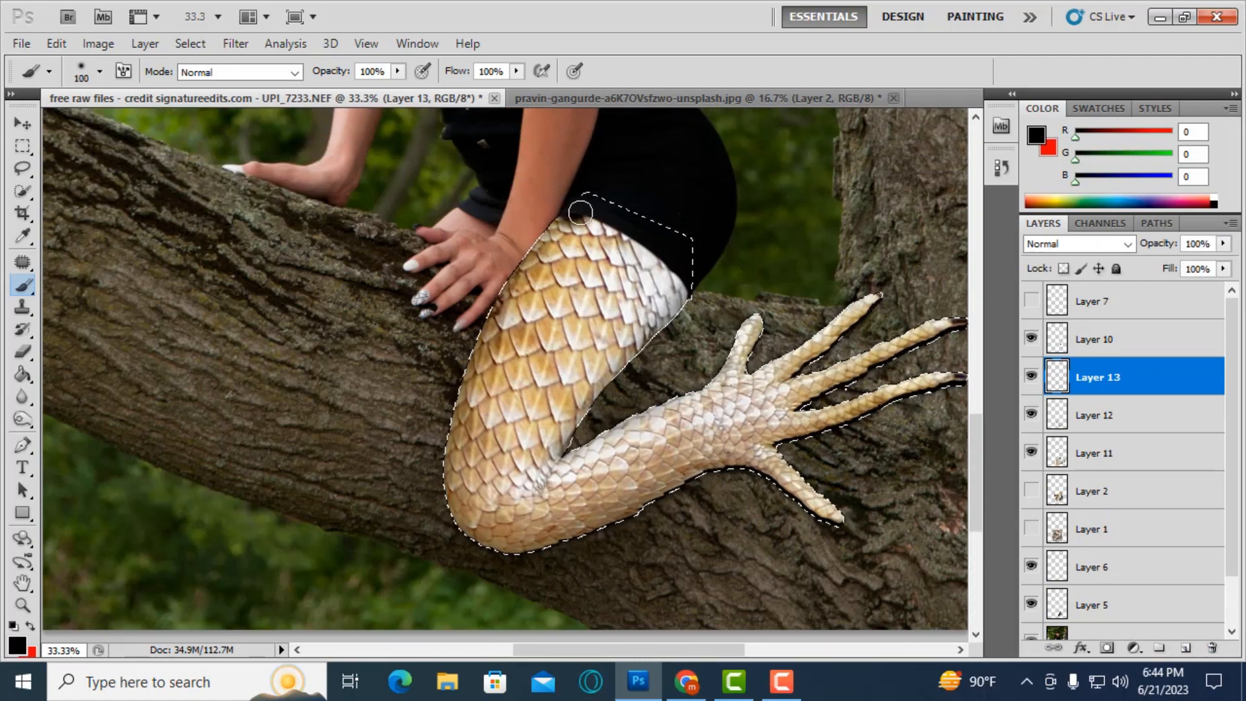
{"action": "mouse_move", "coordinate": [580, 212]}
{"action": "left_mouse_down"}
{"action": "mouse_move", "coordinate": [629, 233]}
{"action": "mouse_move", "coordinate": [687, 318]}
{"action": "mouse_move", "coordinate": [589, 219]}
{"action": "left_mouse_up"}
{"action": "key", "text": "bracketright"}
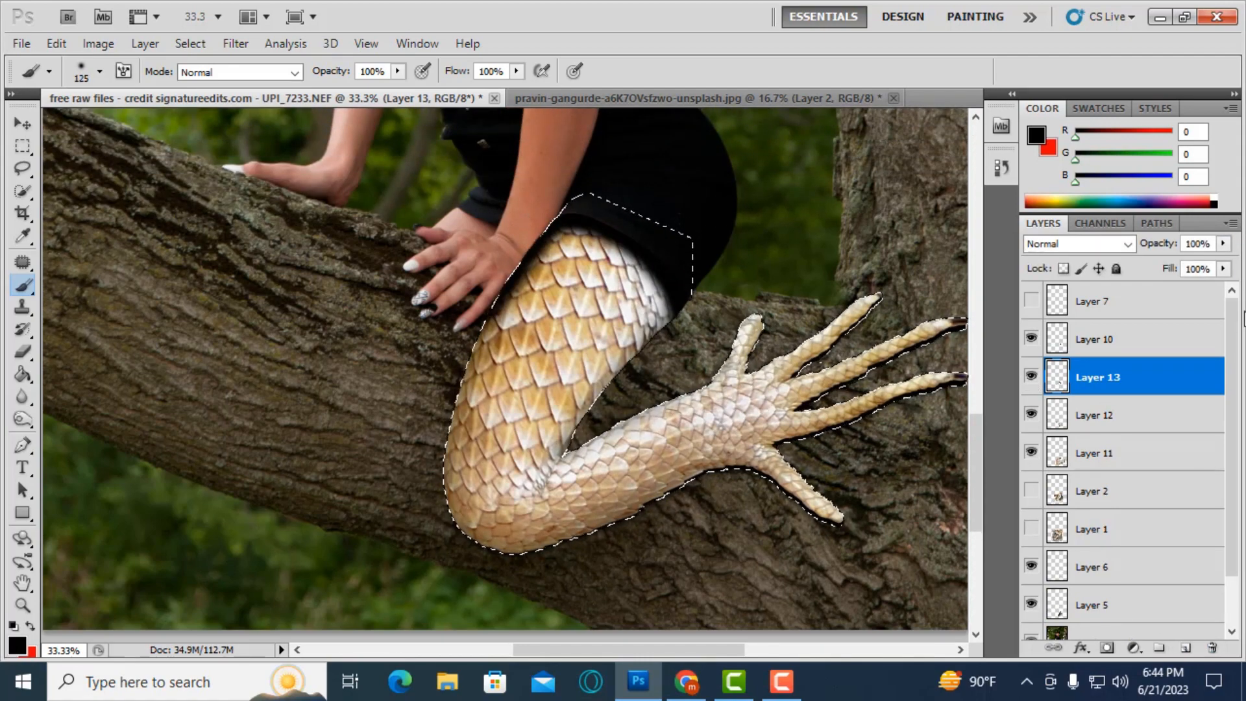
- Set Layer 13's opacity to 24% and compare the hem shading on and off
{"action": "left_click", "coordinate": [1223, 243]}
{"action": "left_click_drag", "start_coordinate": [1142, 263], "coordinate": [1148, 262]}
{"action": "left_click", "coordinate": [1033, 376]}
{"action": "left_click", "coordinate": [1033, 376]}
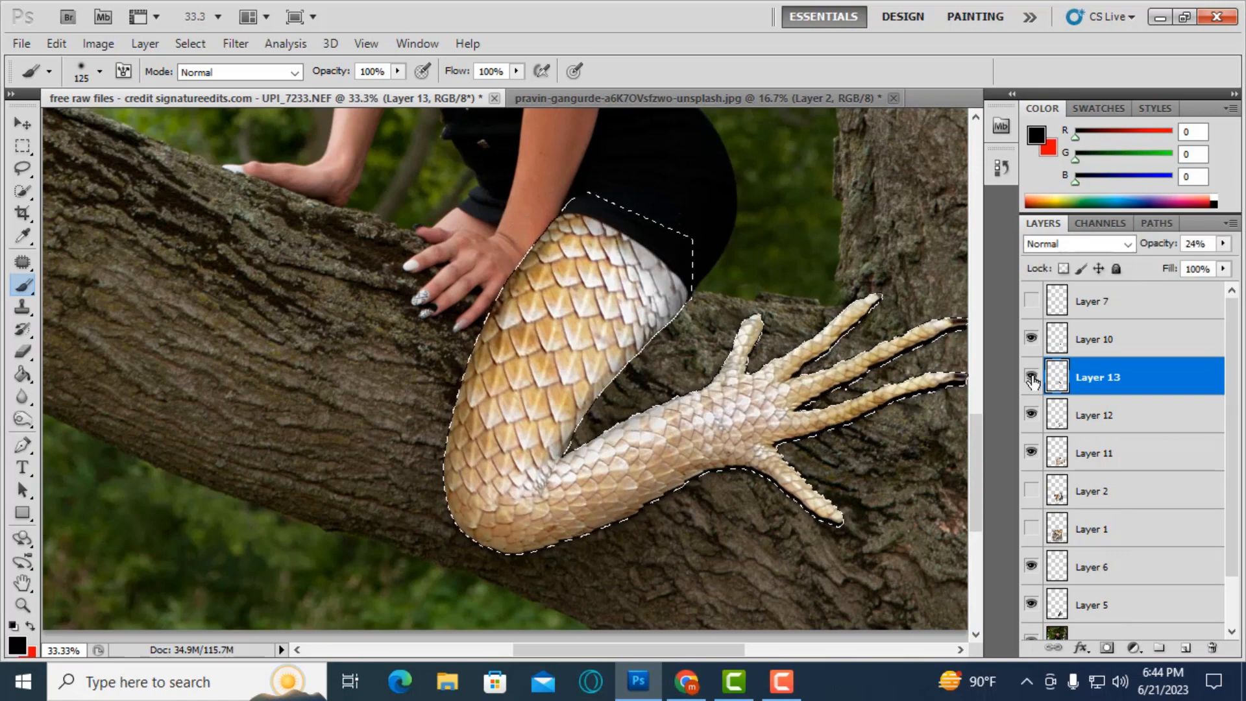
{"action": "left_click", "coordinate": [1033, 376]}
{"action": "left_click", "coordinate": [1033, 377]}
{"action": "left_click", "coordinate": [1032, 376]}
{"action": "left_click", "coordinate": [1033, 378]}
- Add broad black shading on Layer 13 with a 500-pixel brush and set the layer's opacity to 15%
{"action": "key", "text": "bracketright"}
{"action": "key", "text": "bracketright"}
{"action": "key", "text": "bracketright"}
{"action": "key", "text": "bracketright"}
{"action": "key", "text": "bracketright"}
{"action": "key", "text": "bracketright"}
{"action": "key", "text": "bracketright"}
{"action": "left_click", "coordinate": [1223, 243]}
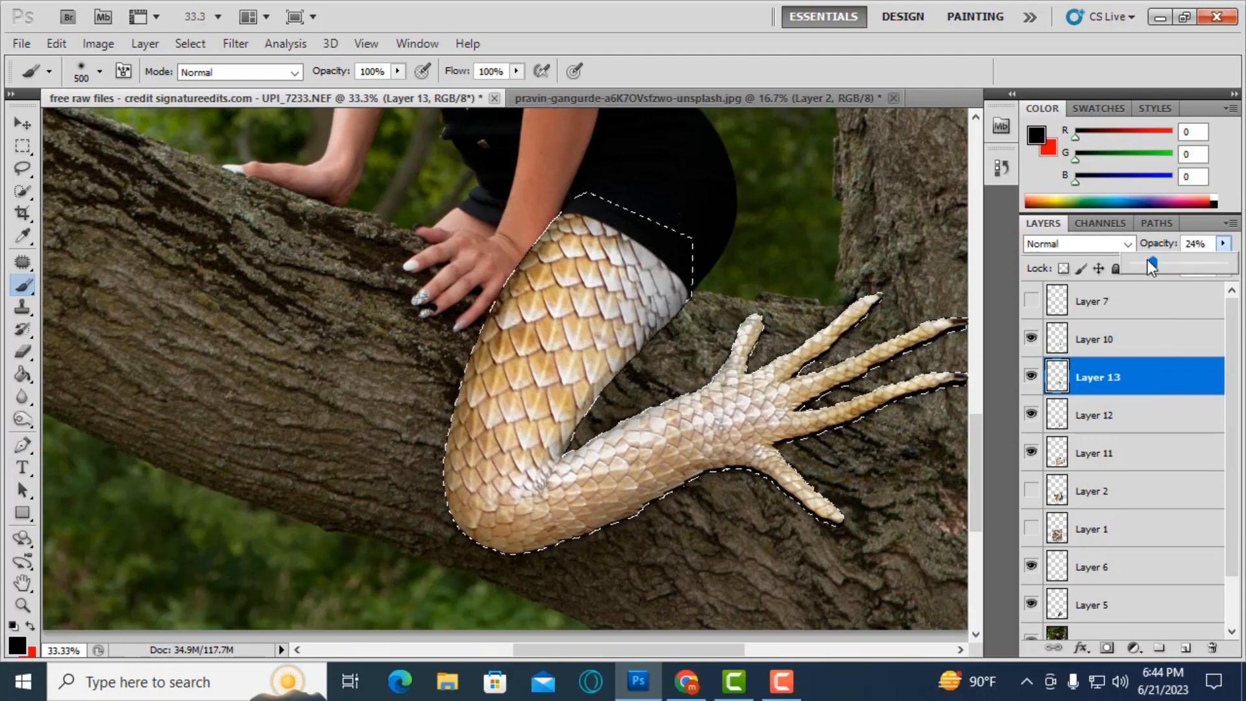
{"action": "left_click_drag", "start_coordinate": [1147, 260], "coordinate": [1144, 262]}
- Clear the selection around the scaled leg
{"action": "key", "text": "ctrl+minus"}
{"action": "key", "text": "m"}
{"action": "key", "text": "ctrl+d"}
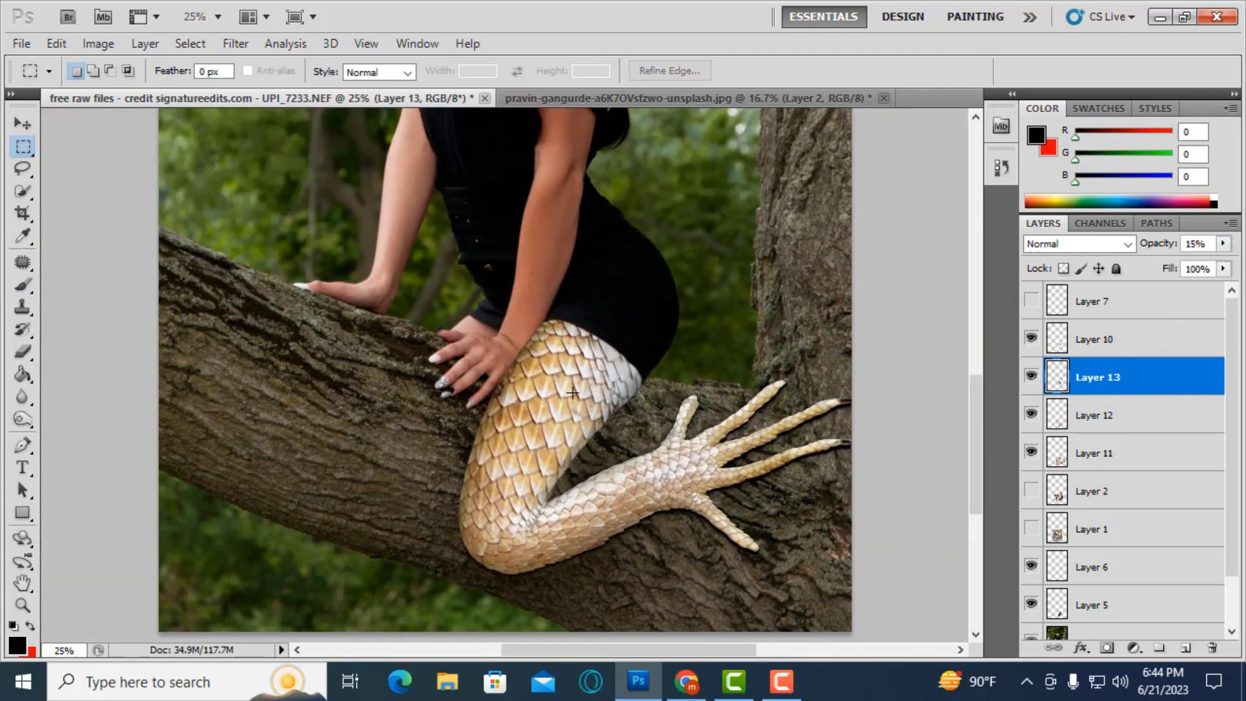
{"action": "left_click_drag", "start_coordinate": [599, 354], "coordinate": [600, 354]}
{"action": "key", "text": "ctrl+d"}
- Examine the shaded leg and claw both close up and within the whole picture
{"action": "key", "text": "ctrl+minus"}
{"action": "key", "text": "ctrl+minus"}
{"action": "key", "text": "ctrl+plus"}
{"action": "key", "text": "ctrl+plus"}
{"action": "key", "text": "ctrl+plus"}
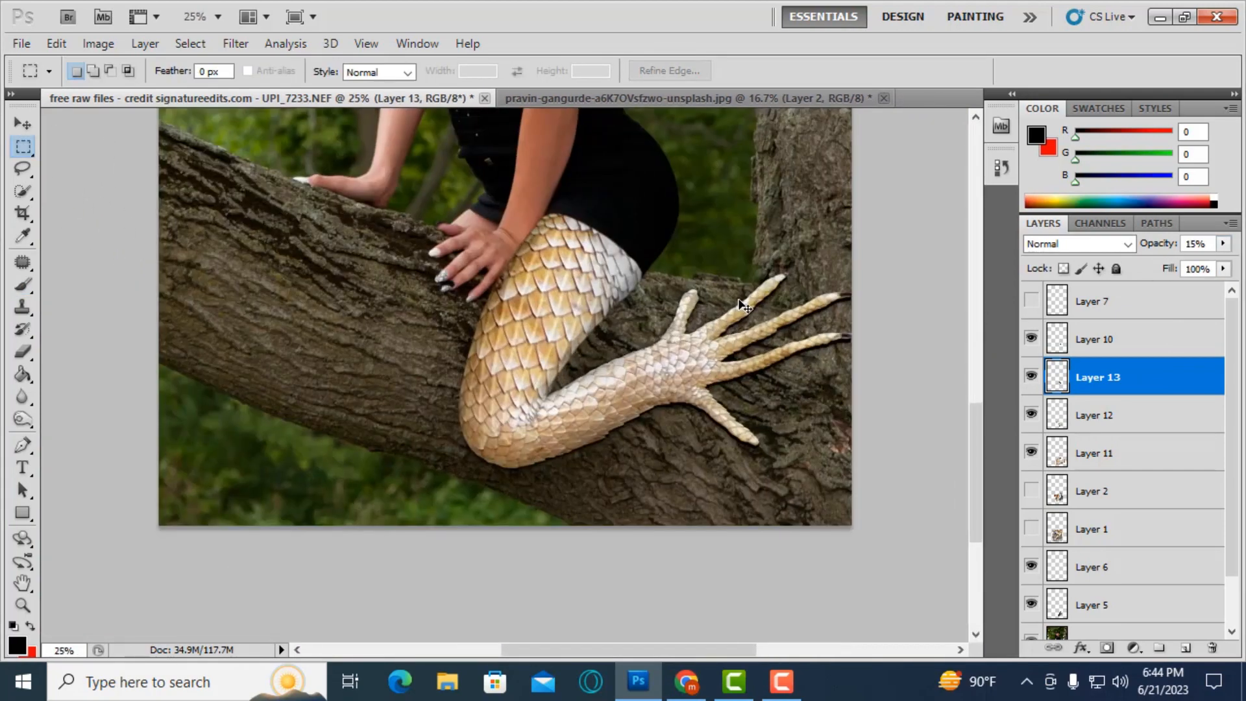
{"action": "scroll", "coordinate": [788, 291], "scroll_direction": "up", "scroll_amount": 1}
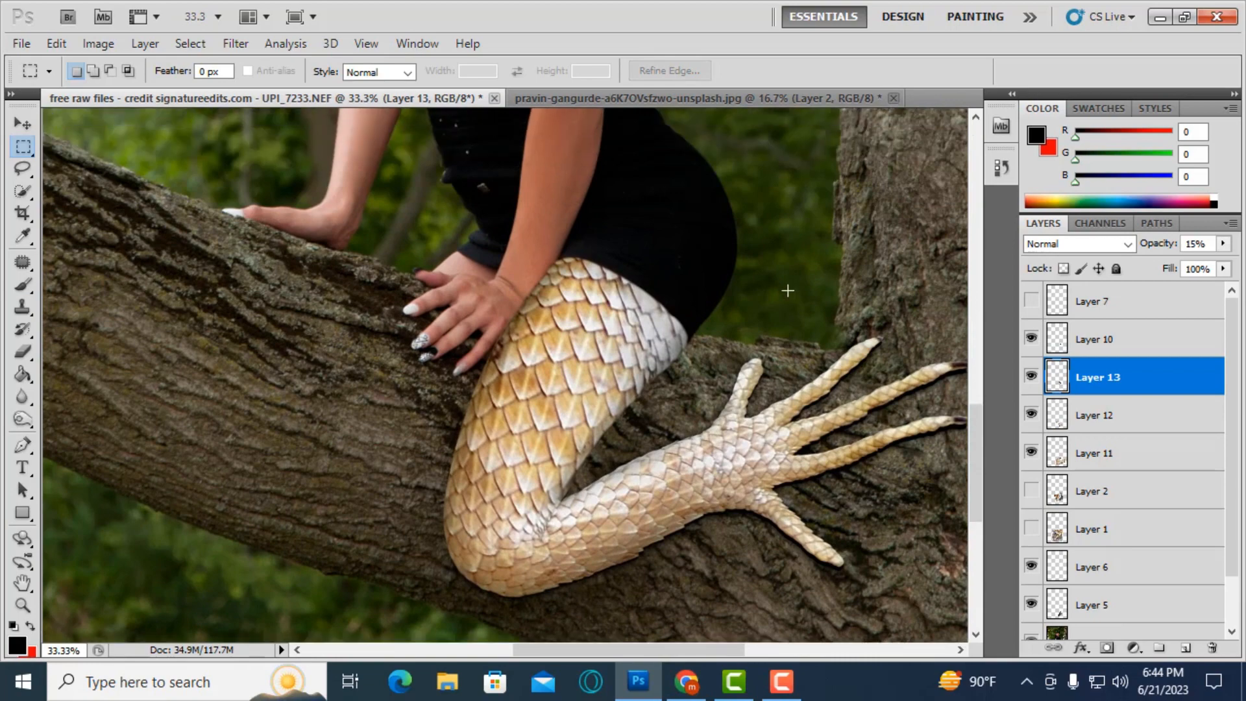
{"action": "key", "text": "ctrl+minus"}
{"action": "key", "text": "ctrl+minus"}
{"action": "key", "text": "ctrl+plus"}
- Merge all layers from Layer 10 down to Layer 4 into one, keeping the Background separate
{"action": "left_click", "coordinate": [1096, 345]}
{"action": "scroll", "coordinate": [1092, 377], "scroll_direction": "down", "scroll_amount": 3}
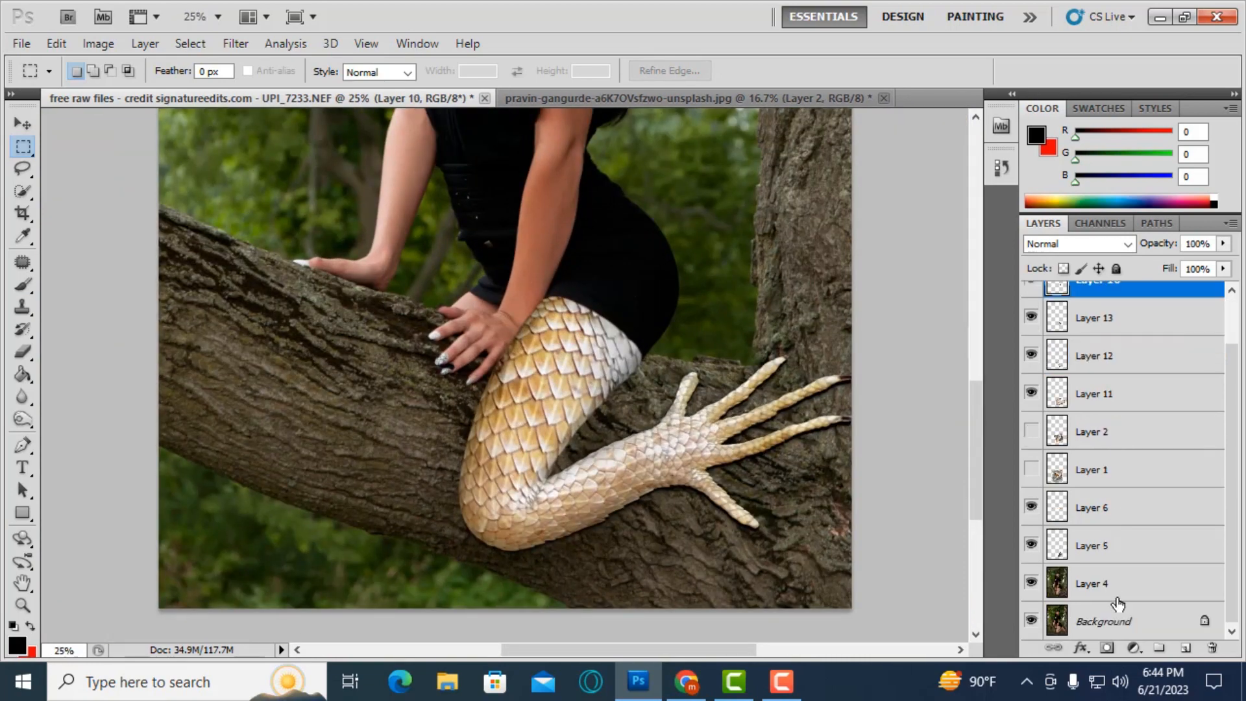
{"action": "left_click", "coordinate": [1111, 577], "text": "shift"}
{"action": "key", "text": "ctrl+e"}
- Examine the hand and adjoining thigh scales up close, comparing merged Layer 10 with the original photo
{"action": "left_click", "coordinate": [23, 607]}
{"action": "left_click", "coordinate": [484, 293]}
{"action": "left_click", "coordinate": [485, 293]}
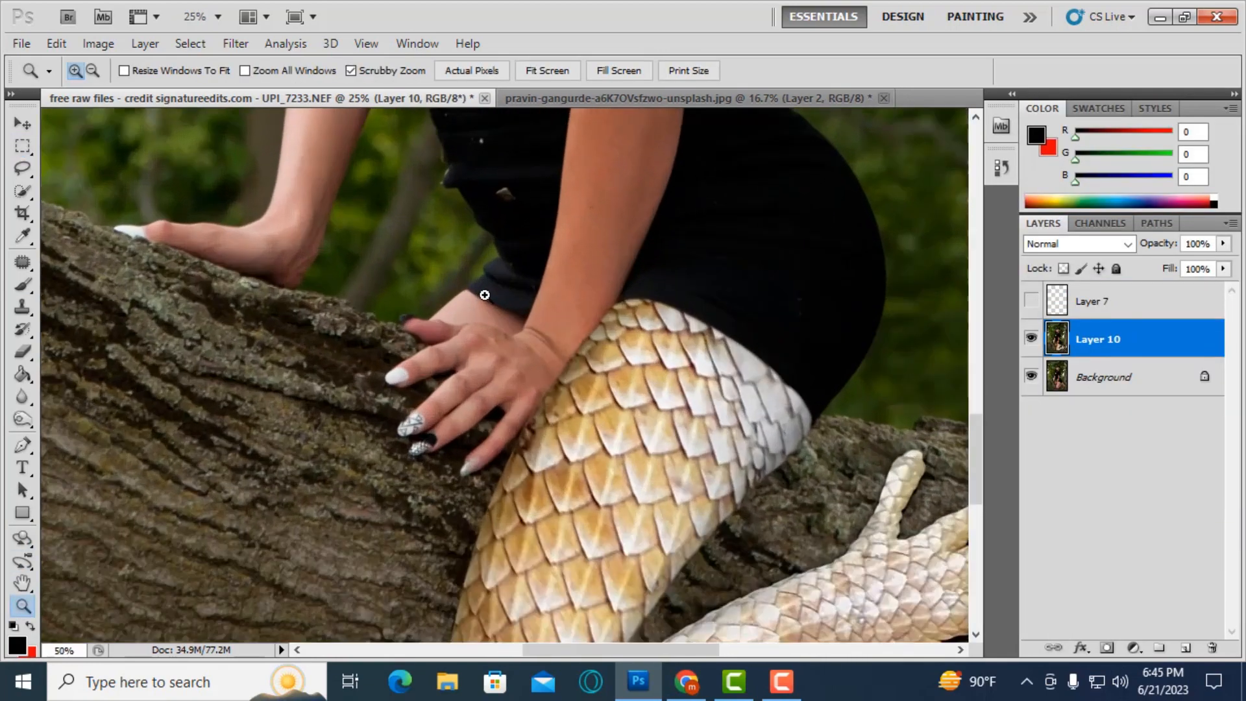
{"action": "left_click", "coordinate": [484, 293]}
{"action": "left_click", "coordinate": [484, 293]}
{"action": "scroll", "coordinate": [513, 342], "scroll_direction": "down", "scroll_amount": 3}
{"action": "left_click", "coordinate": [1031, 339]}
{"action": "left_click", "coordinate": [1031, 338]}
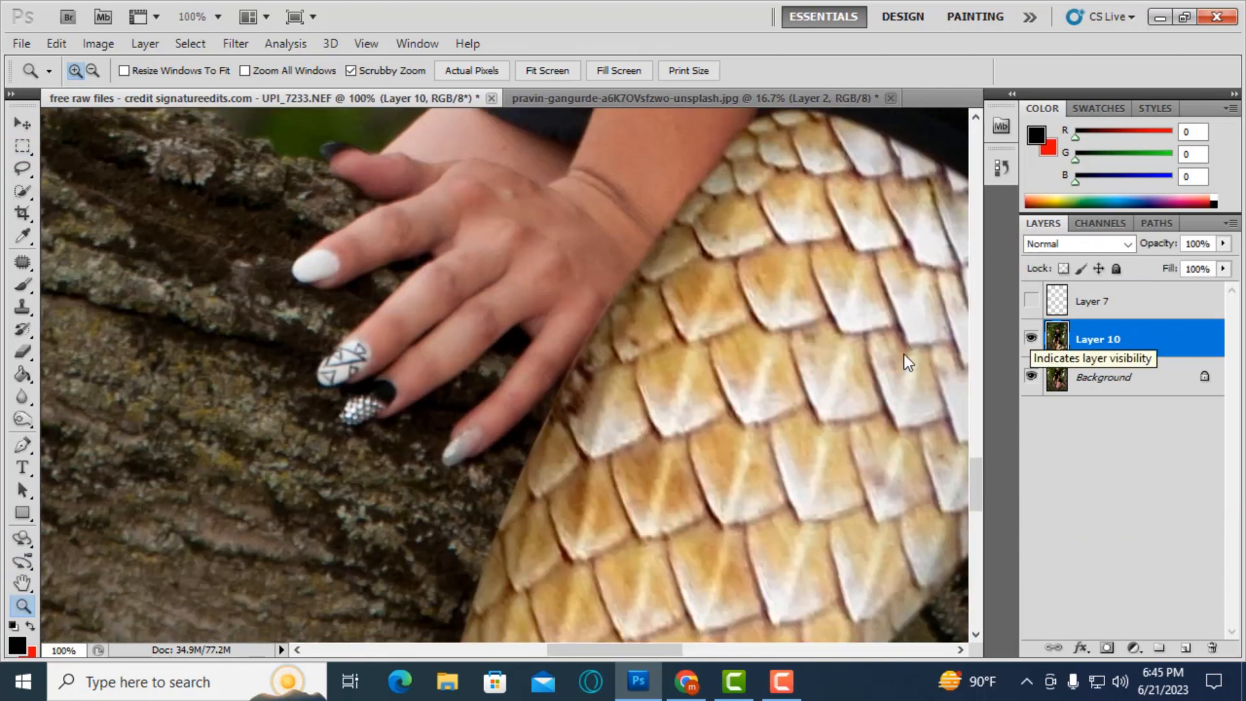
- Add an empty layer above Layer 10 and clean the thigh edge beside the little finger with the Clone Stamp
{"action": "key", "text": "s"}
{"action": "key", "text": "ctrl+plus"}
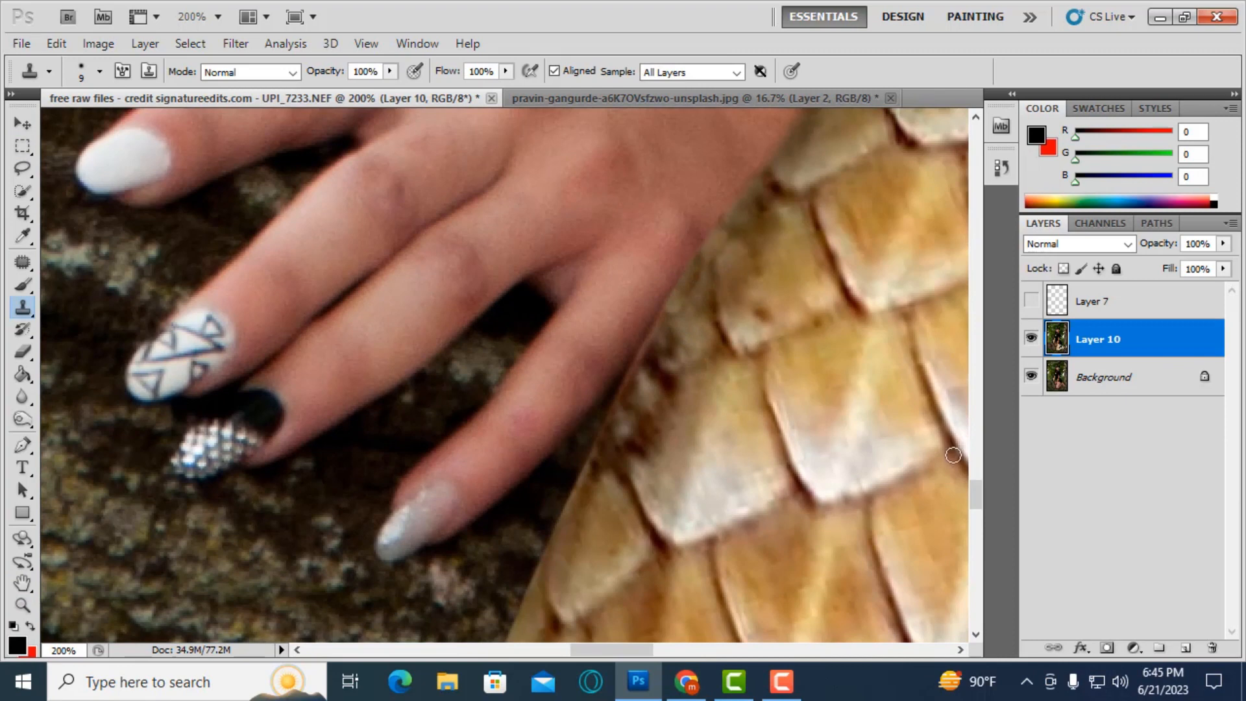
{"action": "key", "text": "ctrl+shift+alt+n"}
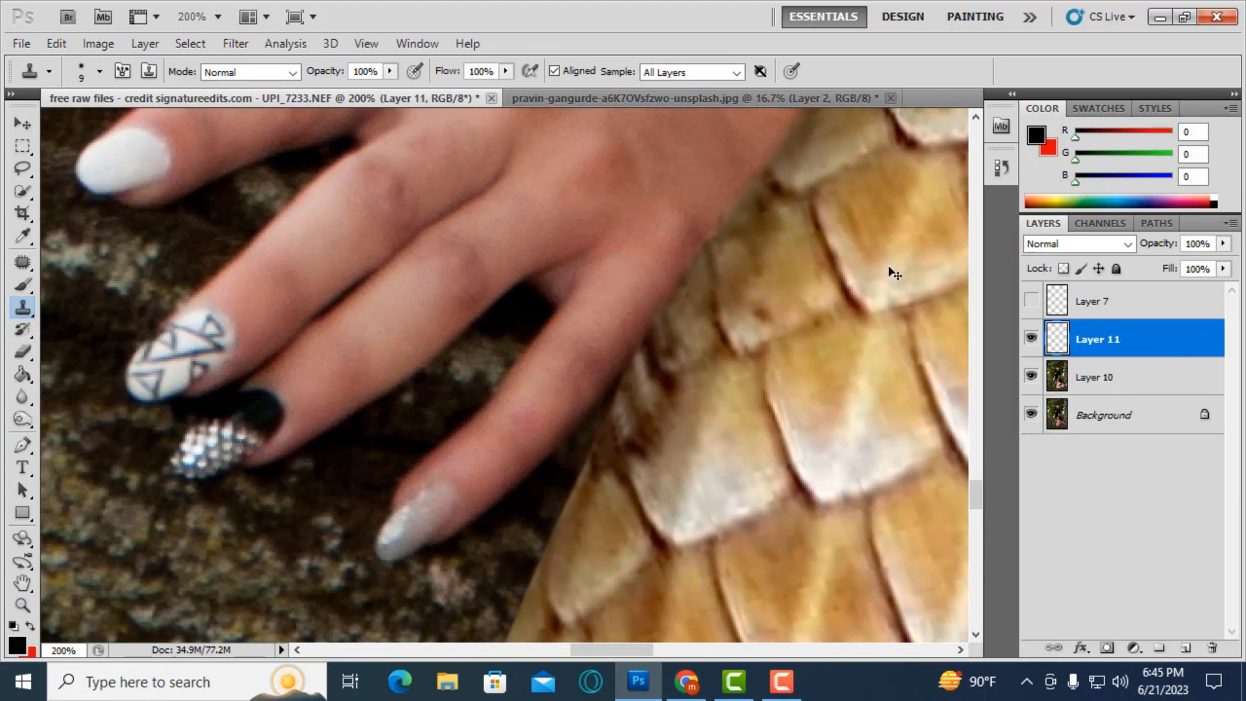
- Copy a rectangular patch of thigh scales from Layer 10 to a new layer and convert it to a Smart Object
{"action": "key", "text": "ctrl+minus"}
{"action": "key", "text": "ctrl+minus"}
{"action": "key", "text": "ctrl+minus"}
{"action": "key", "text": "ctrl+minus"}
{"action": "key", "text": "ctrl+minus"}
{"action": "key", "text": "ctrl+minus"}
{"action": "key", "text": "ctrl+plus"}
{"action": "key", "text": "ctrl+plus"}
{"action": "scroll", "coordinate": [601, 392], "scroll_direction": "down", "scroll_amount": 3}
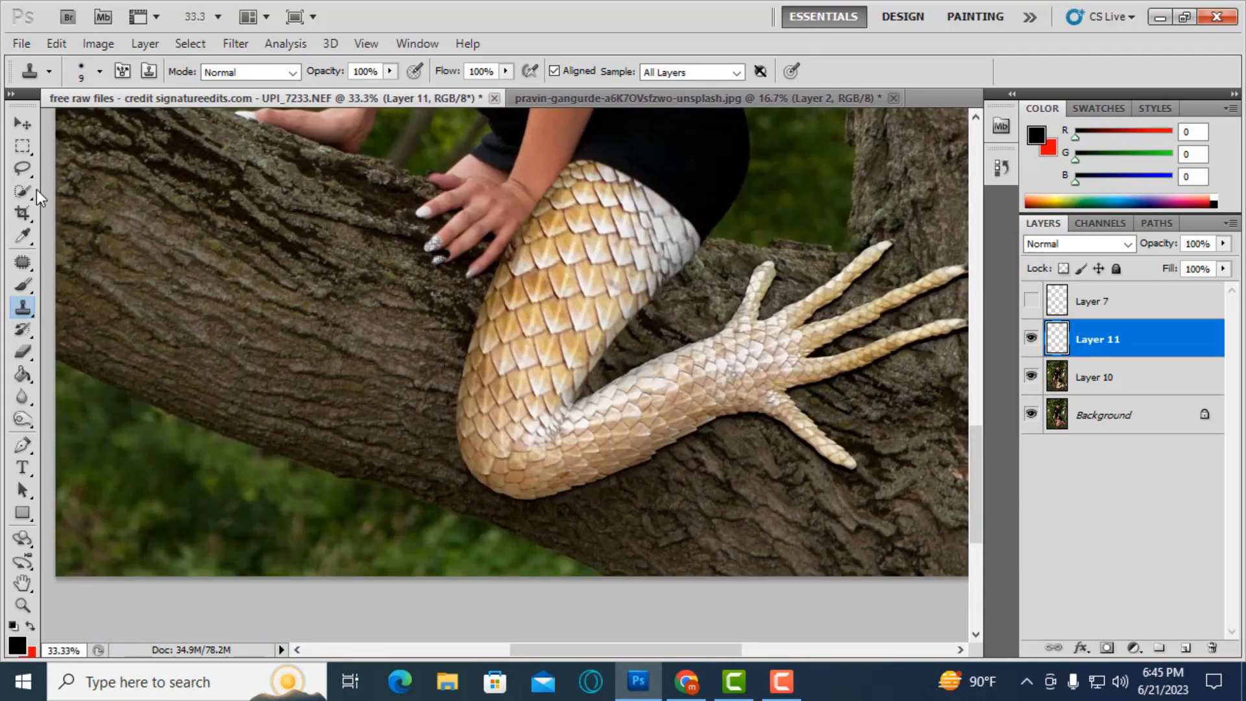
{"action": "left_click", "coordinate": [23, 146]}
{"action": "left_click_drag", "start_coordinate": [608, 370], "coordinate": [627, 390]}
{"action": "left_click", "coordinate": [1097, 378]}
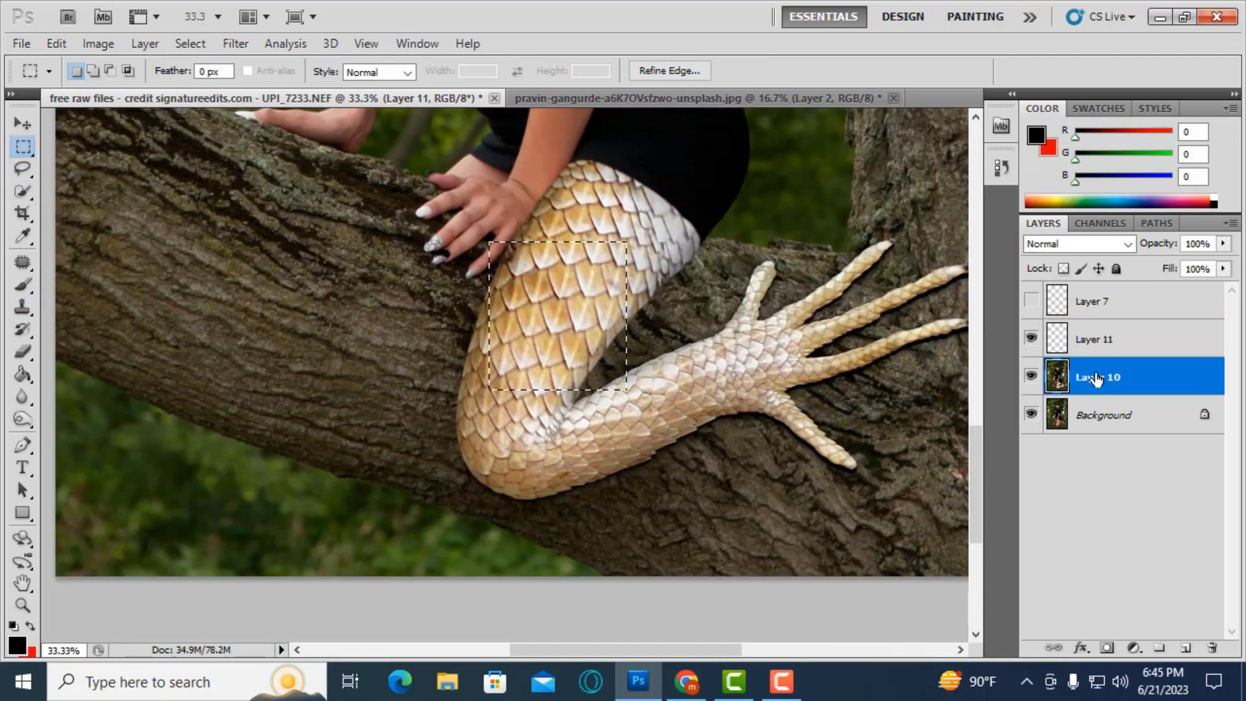
{"action": "key", "text": "ctrl+j"}
{"action": "right_click", "coordinate": [1101, 381]}
{"action": "left_click", "coordinate": [1012, 328]}
- Try scaling the scale patch to 76%, rotating it about 38.56°, and placing it over the hand
{"action": "key", "text": "ctrl+t"}
{"action": "left_click_drag", "start_coordinate": [557, 348], "coordinate": [500, 223]}
{"action": "left_click_drag", "start_coordinate": [675, 258], "coordinate": [671, 361]}
{"action": "scroll", "coordinate": [671, 361], "scroll_direction": "up", "scroll_amount": 2}
{"action": "left_click_drag", "start_coordinate": [532, 408], "coordinate": [524, 386]}
{"action": "left_click_drag", "start_coordinate": [686, 392], "coordinate": [637, 409]}
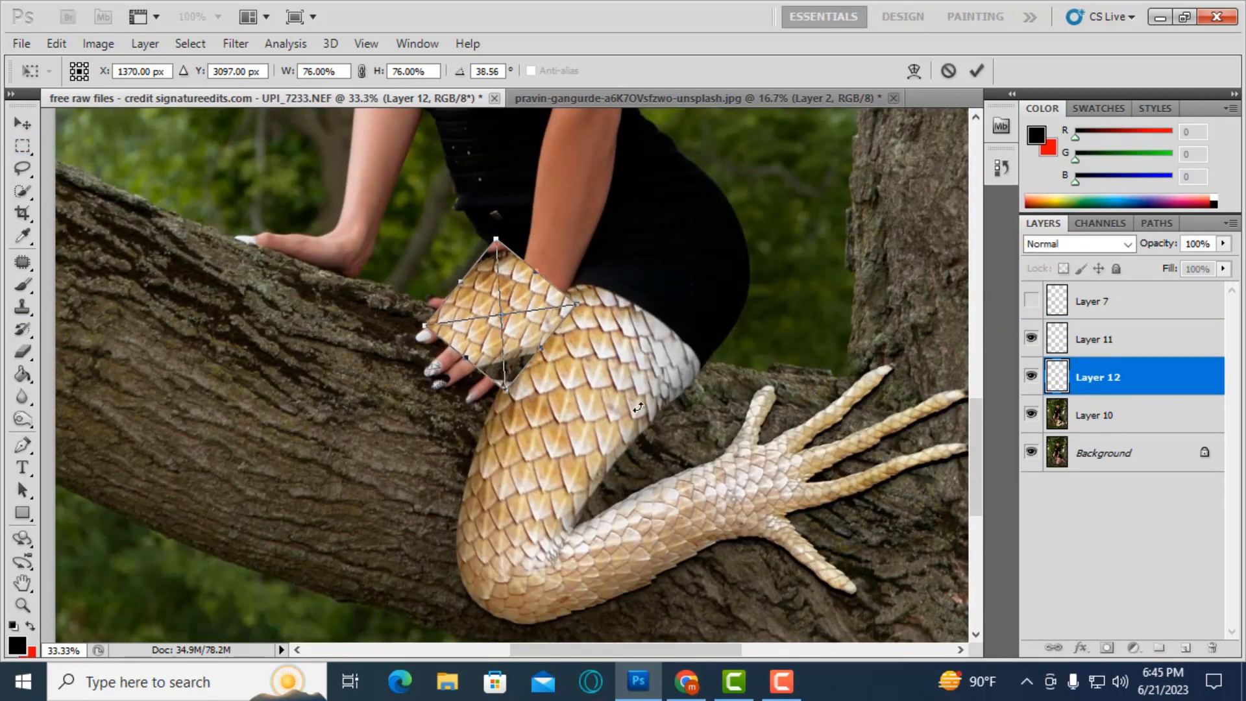
{"action": "left_click_drag", "start_coordinate": [543, 326], "coordinate": [490, 336]}
{"action": "key", "text": "Return"}
{"action": "key", "text": "m"}
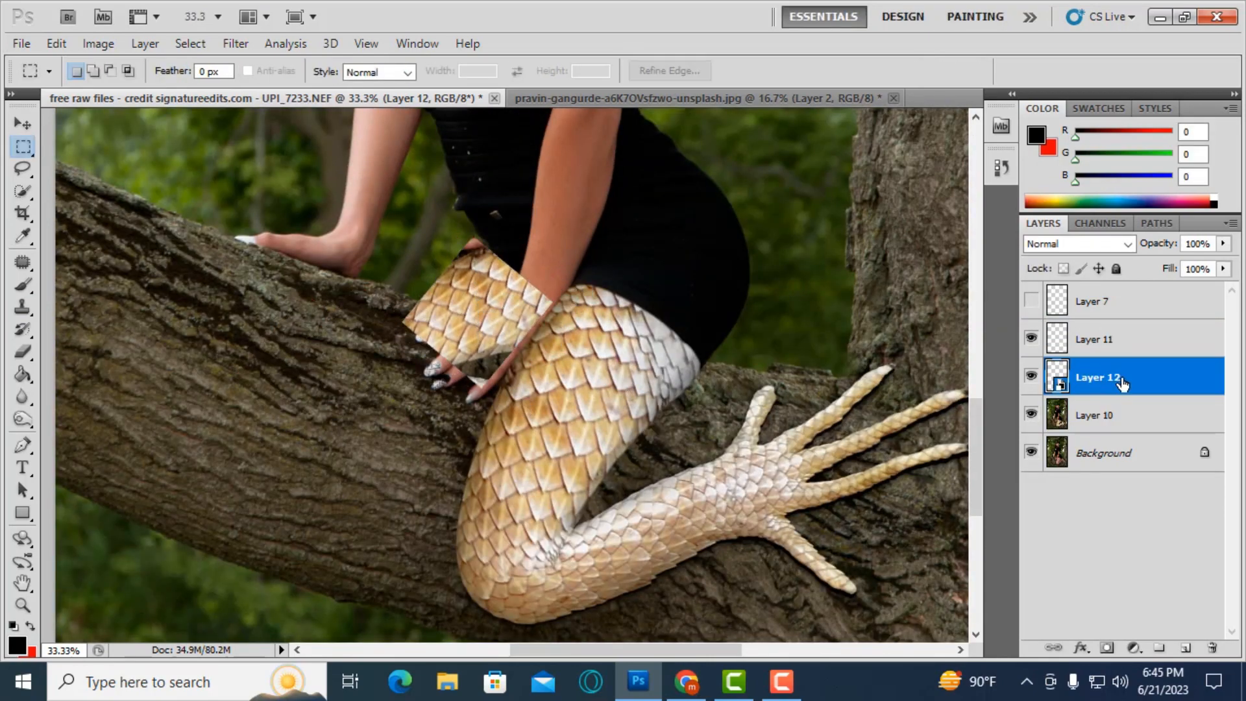
- Try merging the scale patch down into Layer 10 and hiding the result with a black layer mask
{"action": "right_click", "coordinate": [1107, 381]}
{"action": "left_click", "coordinate": [1107, 422]}
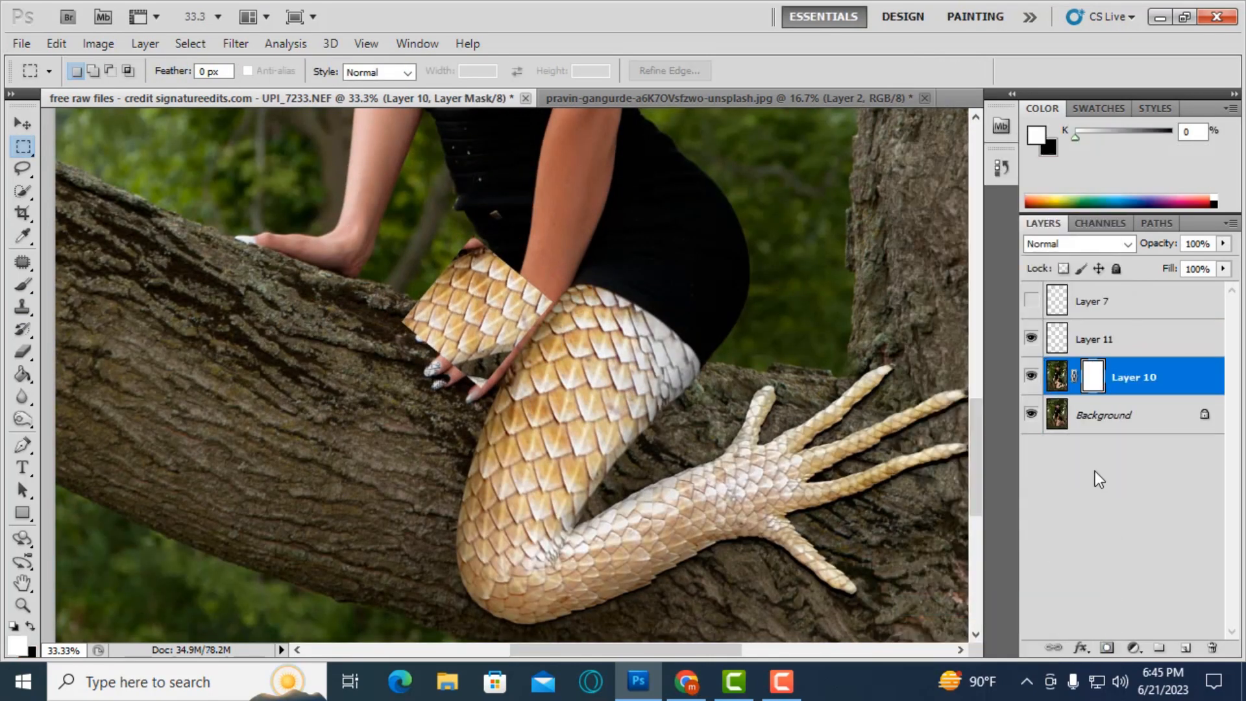
{"action": "left_click", "coordinate": [1092, 377], "text": "ctrl"}
{"action": "key", "text": "Delete"}
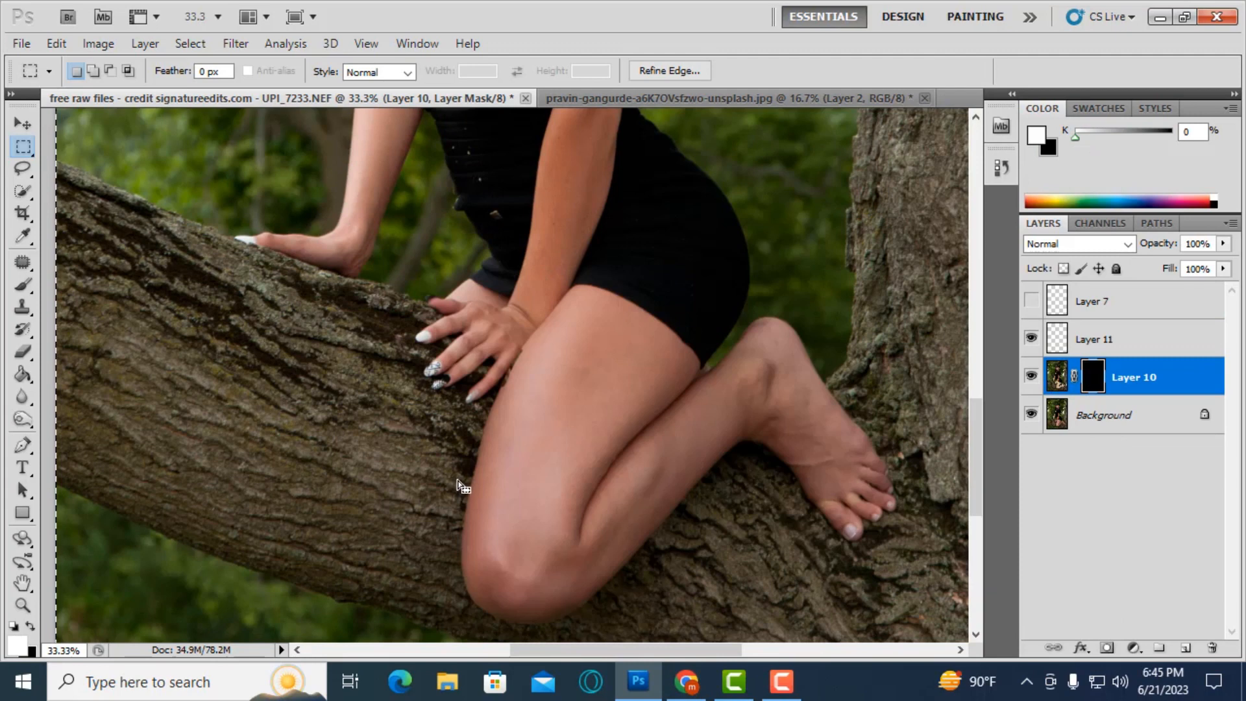
- Undo the mask, the merge and the patch's transformation, checking Layer 11 on and off
{"action": "key", "text": "ctrl+alt+z"}
{"action": "key", "text": "ctrl+alt+z"}
{"action": "key", "text": "ctrl+alt+z"}
{"action": "left_click", "coordinate": [1032, 341]}
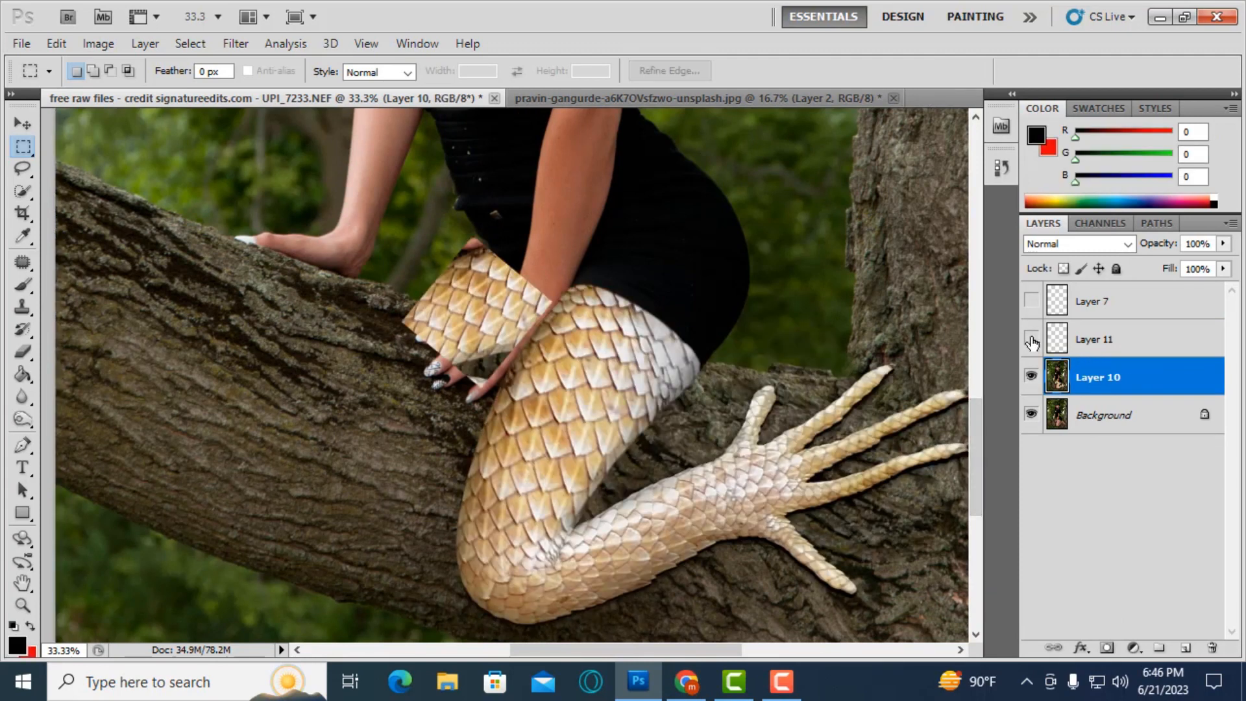
{"action": "left_click", "coordinate": [1032, 341]}
{"action": "key", "text": "ctrl+alt+z"}
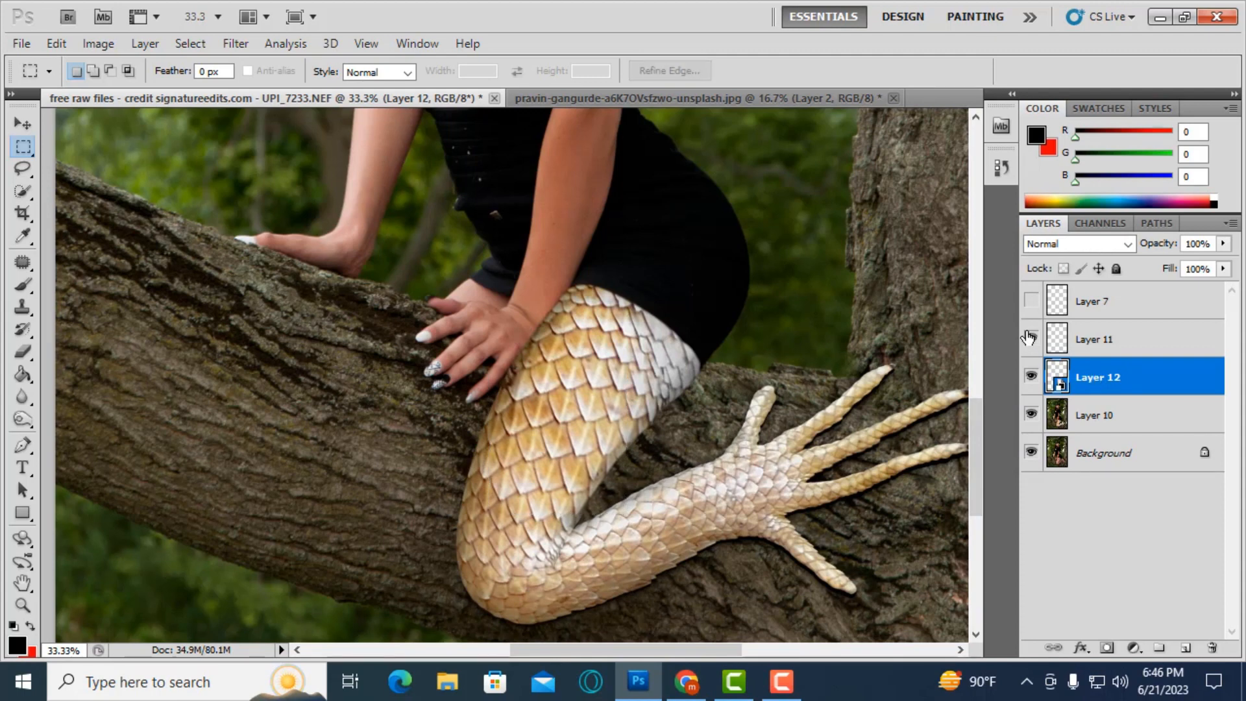
- Move the Layer 12 scale patch above Layer 11 and merge Layer 11 with Layer 10
{"action": "left_click_drag", "start_coordinate": [1071, 378], "coordinate": [1070, 334]}
{"action": "left_click", "coordinate": [1104, 383]}
{"action": "left_click", "coordinate": [1087, 413], "text": "shift"}
{"action": "key", "text": "ctrl+e"}
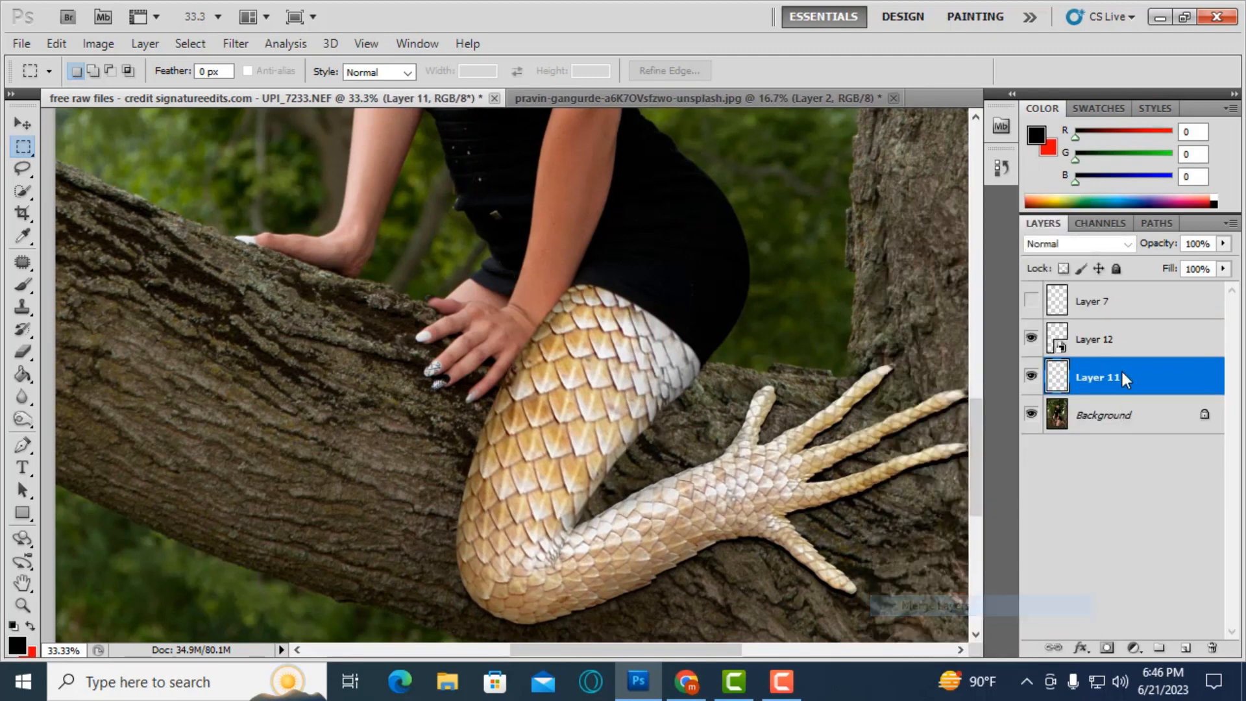
- Rotate the Layer 12 scale patch, place it over the hand and the bare thigh below the dress hem, and rasterize the layer
{"action": "right_click", "coordinate": [1112, 341]}
{"action": "key", "text": "Escape"}
{"action": "key", "text": "ctrl+t"}
{"action": "left_click_drag", "start_coordinate": [562, 421], "coordinate": [474, 298]}
{"action": "left_click_drag", "start_coordinate": [570, 373], "coordinate": [549, 427]}
{"action": "key", "text": "Return"}
{"action": "right_click", "coordinate": [1123, 340]}
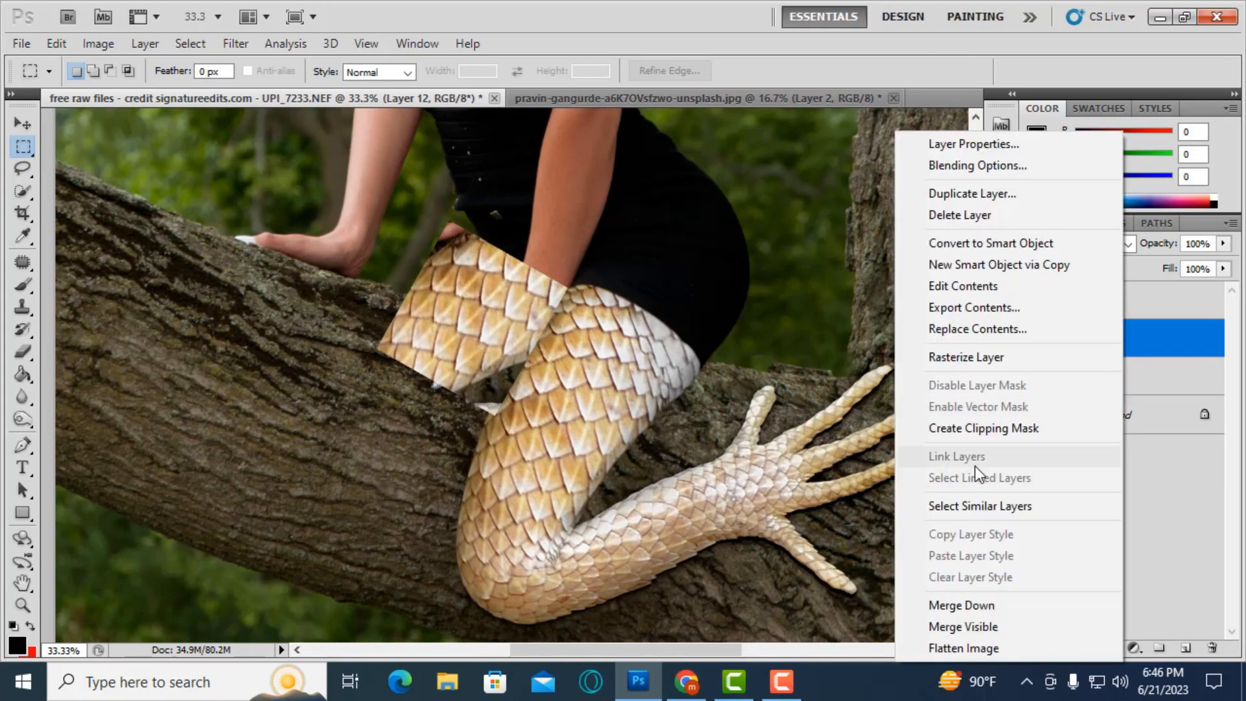
{"action": "left_click", "coordinate": [965, 359]}
- Add a layer mask to Layer 12 and fill it with black to hide the scale patch
{"action": "left_click", "coordinate": [1106, 648]}
{"action": "left_click", "coordinate": [1091, 341], "text": "ctrl"}
{"action": "key", "text": "Delete"}
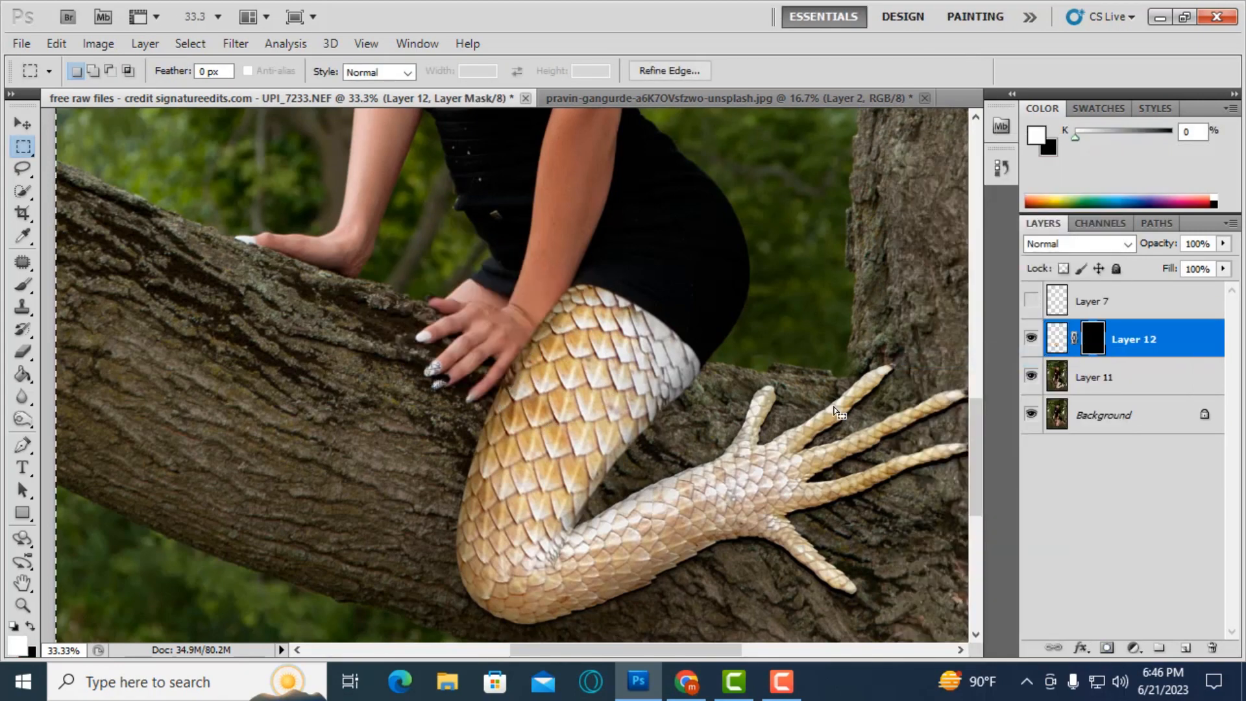
{"action": "key", "text": "ctrl+d"}
- Paint white on the Layer 12 mask with a small brush to reveal scales on the far thigh along the dress hem
{"action": "scroll", "coordinate": [837, 412], "scroll_direction": "up", "scroll_amount": 3}
{"action": "left_click", "coordinate": [22, 605]}
{"action": "left_click", "coordinate": [474, 406]}
{"action": "left_click", "coordinate": [473, 407]}
{"action": "left_click", "coordinate": [473, 406]}
{"action": "left_click", "coordinate": [23, 285]}
{"action": "key", "text": "ctrl+plus"}
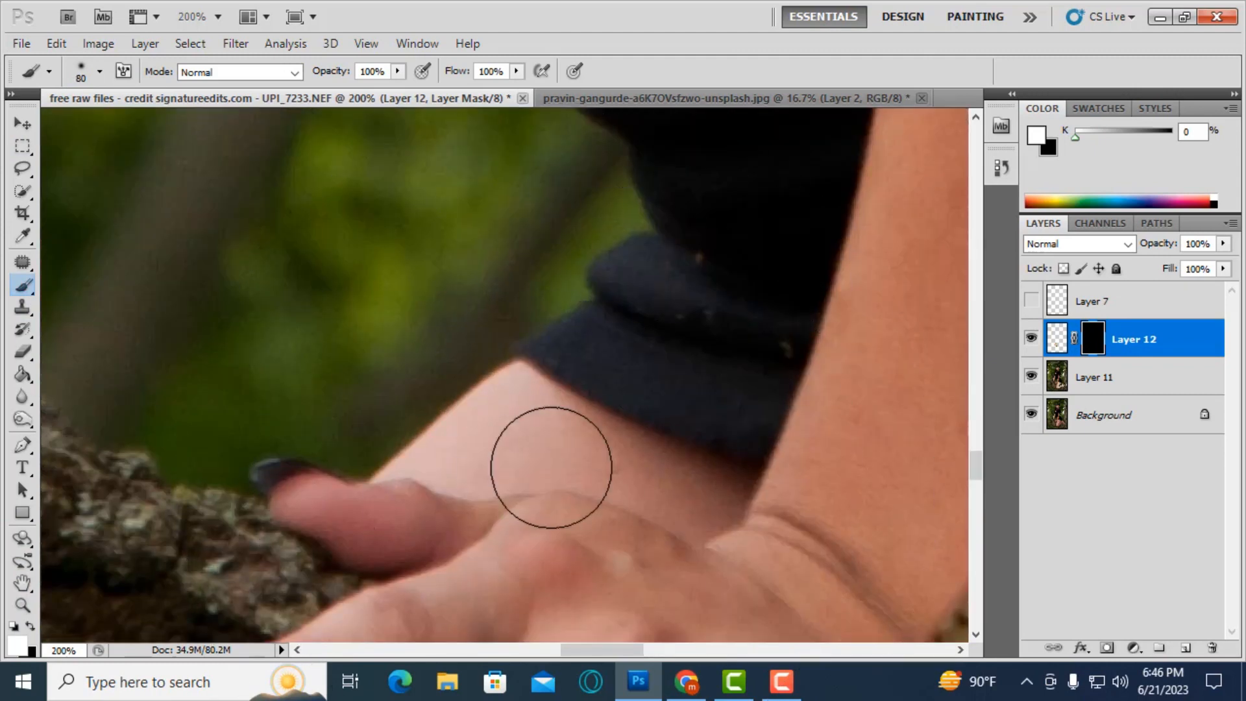
{"action": "key", "text": "bracketleft"}
{"action": "key", "text": "bracketleft"}
{"action": "key", "text": "bracketleft"}
{"action": "key", "text": "bracketleft"}
{"action": "key", "text": "bracketleft"}
{"action": "key", "text": "bracketleft"}
{"action": "mouse_move", "coordinate": [519, 396]}
{"action": "left_mouse_down"}
{"action": "mouse_move", "coordinate": [542, 411]}
{"action": "mouse_move", "coordinate": [531, 380]}
{"action": "mouse_move", "coordinate": [669, 464]}
{"action": "mouse_move", "coordinate": [644, 444]}
{"action": "mouse_move", "coordinate": [743, 473]}
{"action": "mouse_move", "coordinate": [738, 522]}
{"action": "left_mouse_up"}
- Reveal scales along the hand's upper edge and the thigh's outer edge using a finer white brush on the mask
{"action": "key", "text": "bracketleft"}
{"action": "key", "text": "bracketleft"}
{"action": "key", "text": "bracketleft"}
{"action": "key", "text": "bracketleft"}
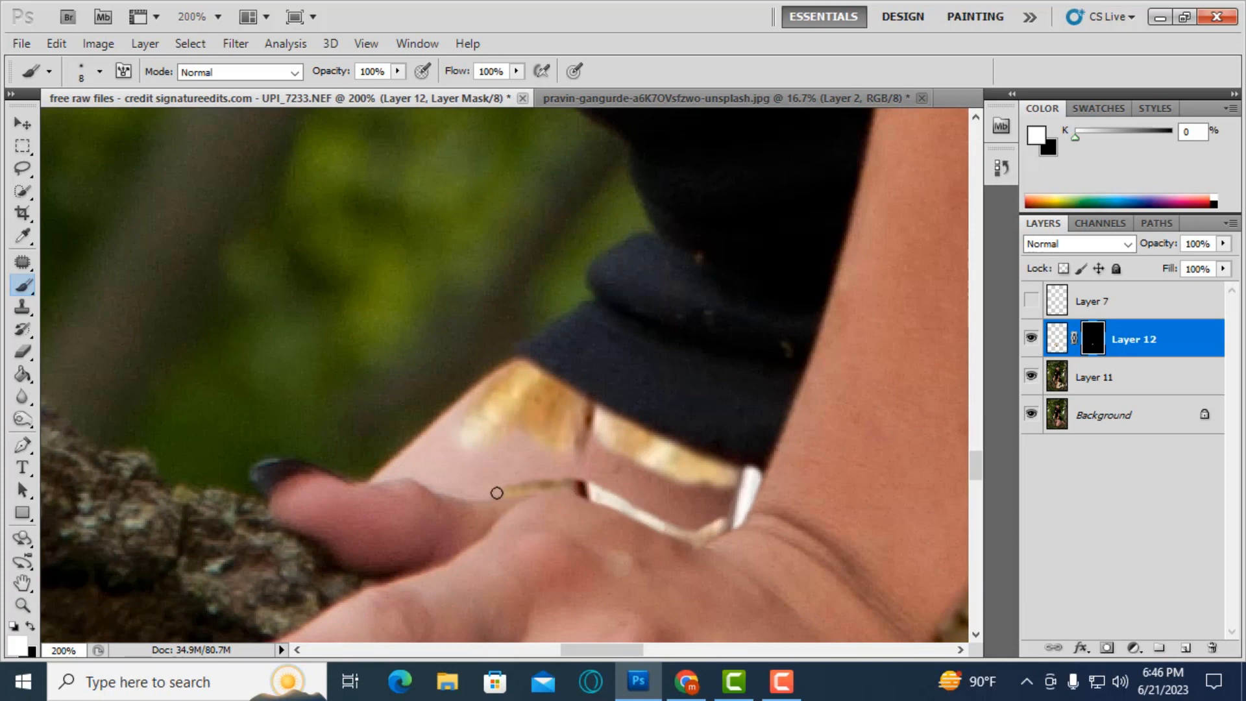
{"action": "key", "text": "bracketleft"}
{"action": "left_click_drag", "start_coordinate": [421, 479], "coordinate": [386, 470]}
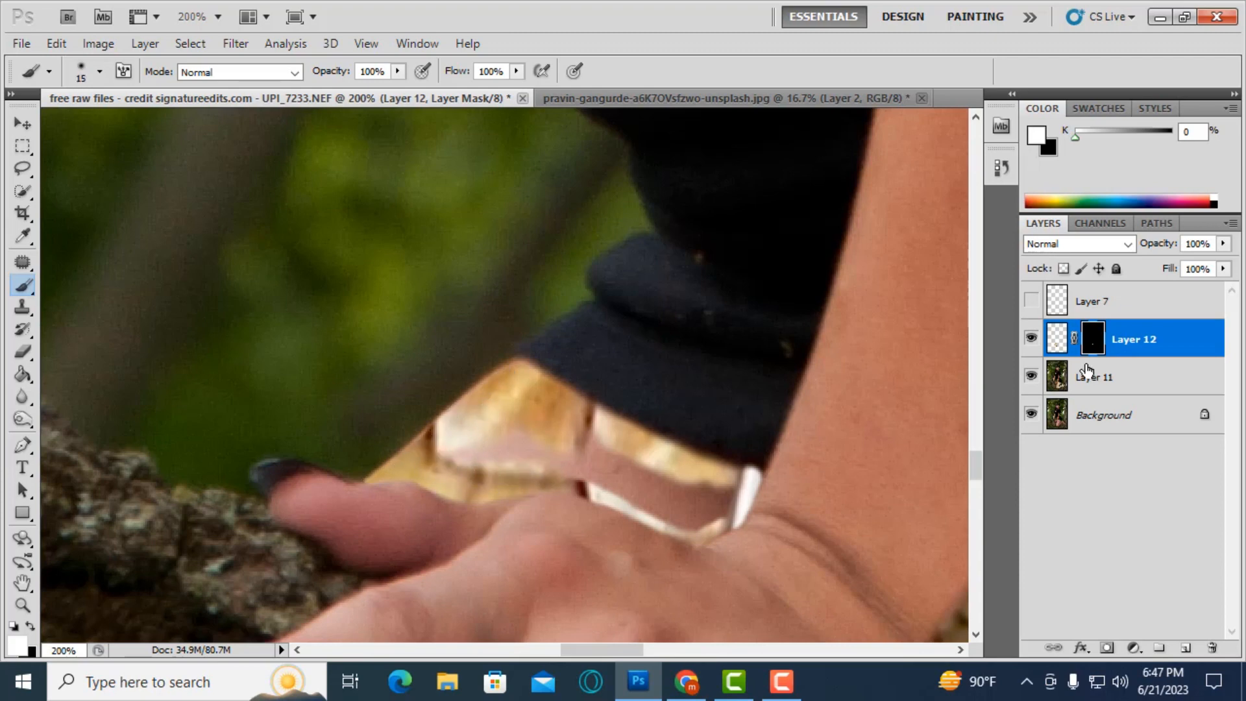
- Paint white over the remaining bare skin between the hem and the hand so the scales cover the far thigh
{"action": "key", "text": "ctrl+minus"}
{"action": "key", "text": "ctrl+minus"}
{"action": "key", "text": "ctrl+plus"}
{"action": "key", "text": "ctrl+plus"}
{"action": "key", "text": "ctrl+plus"}
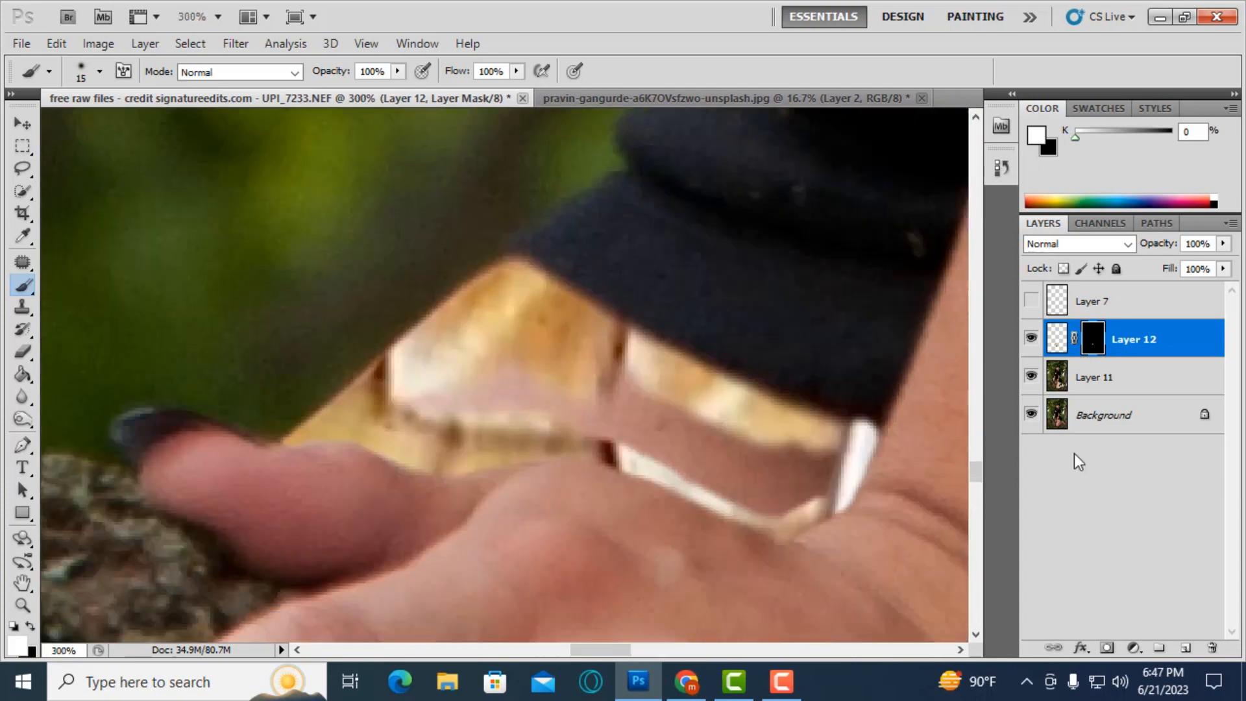
{"action": "mouse_move", "coordinate": [817, 447]}
{"action": "left_mouse_down"}
{"action": "mouse_move", "coordinate": [818, 487]}
{"action": "mouse_move", "coordinate": [761, 502]}
{"action": "mouse_move", "coordinate": [573, 426]}
{"action": "mouse_move", "coordinate": [414, 409]}
{"action": "mouse_move", "coordinate": [513, 373]}
{"action": "mouse_move", "coordinate": [784, 465]}
{"action": "left_mouse_up"}
{"action": "key", "text": "bracketright"}
{"action": "key", "text": "bracketright"}
{"action": "key", "text": "ctrl+minus"}
{"action": "key", "text": "ctrl+minus"}
{"action": "key", "text": "ctrl+minus"}
{"action": "key", "text": "ctrl+minus"}
{"action": "key", "text": "ctrl+minus"}
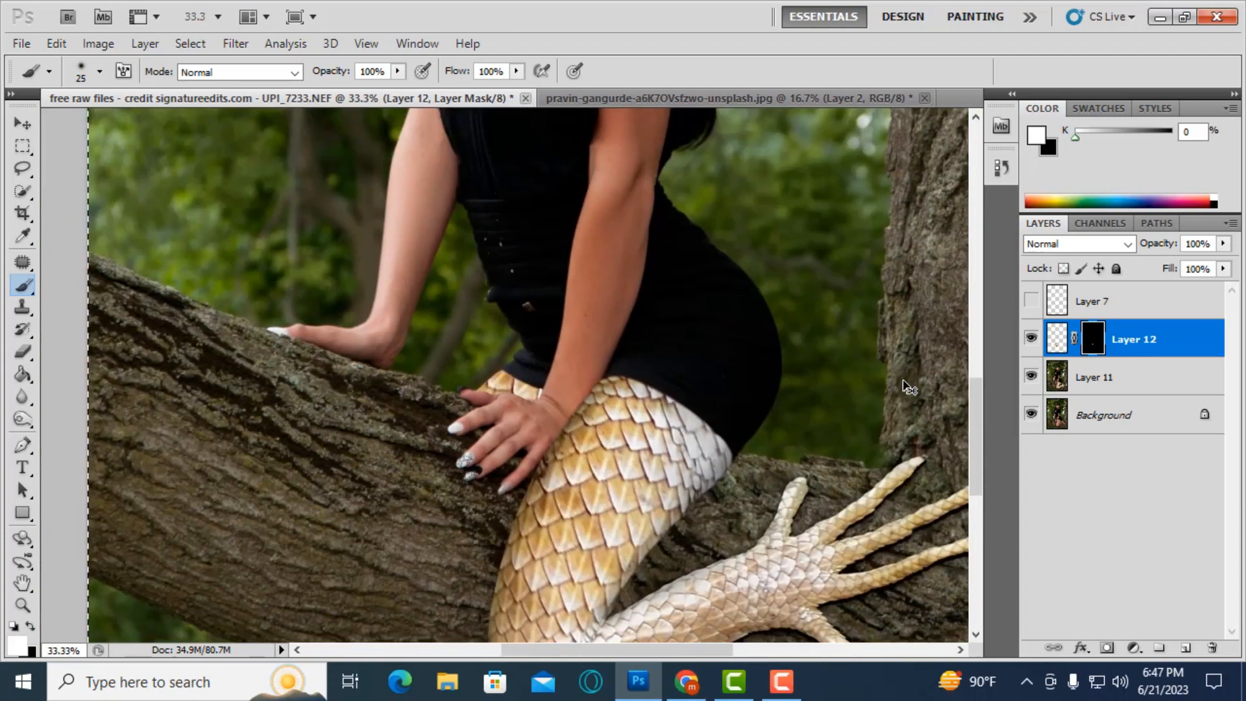
- Darken the Layer 12 scale patch with Brightness/Contrast, setting the brightness to -51
{"action": "left_click", "coordinate": [1055, 340]}
{"action": "left_click", "coordinate": [99, 43]}
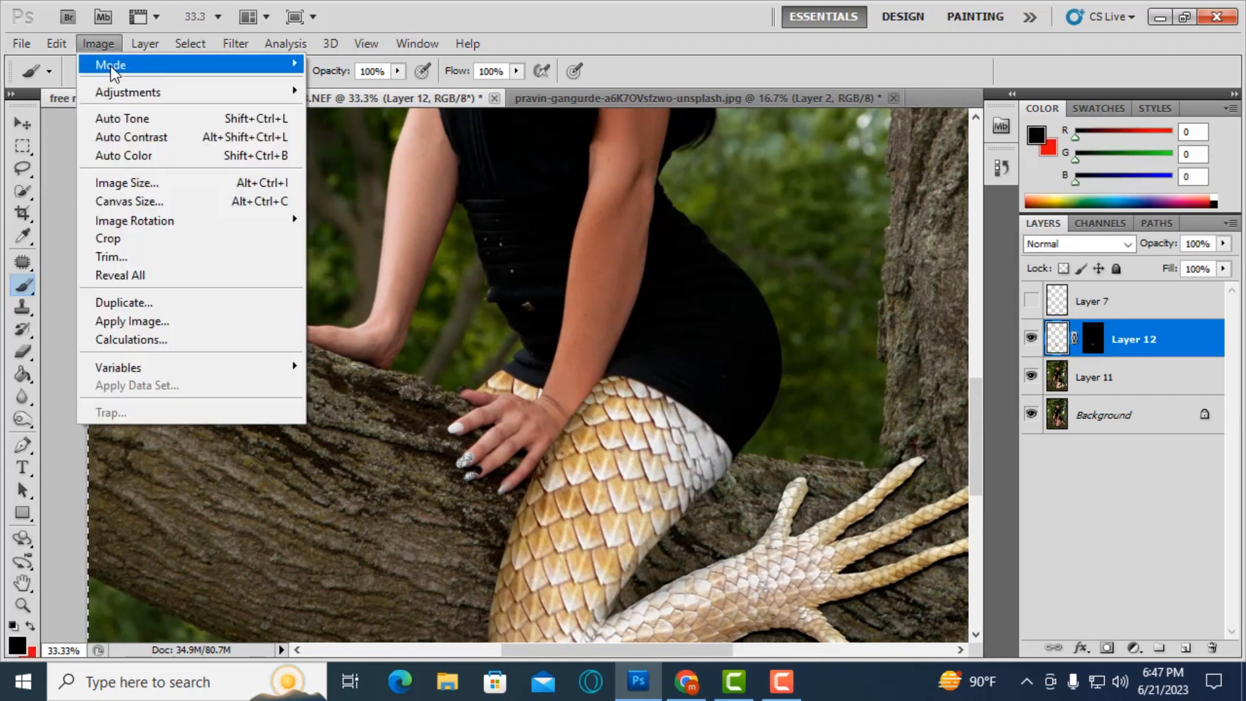
{"action": "mouse_move", "coordinate": [195, 91]}
{"action": "left_click", "coordinate": [375, 92]}
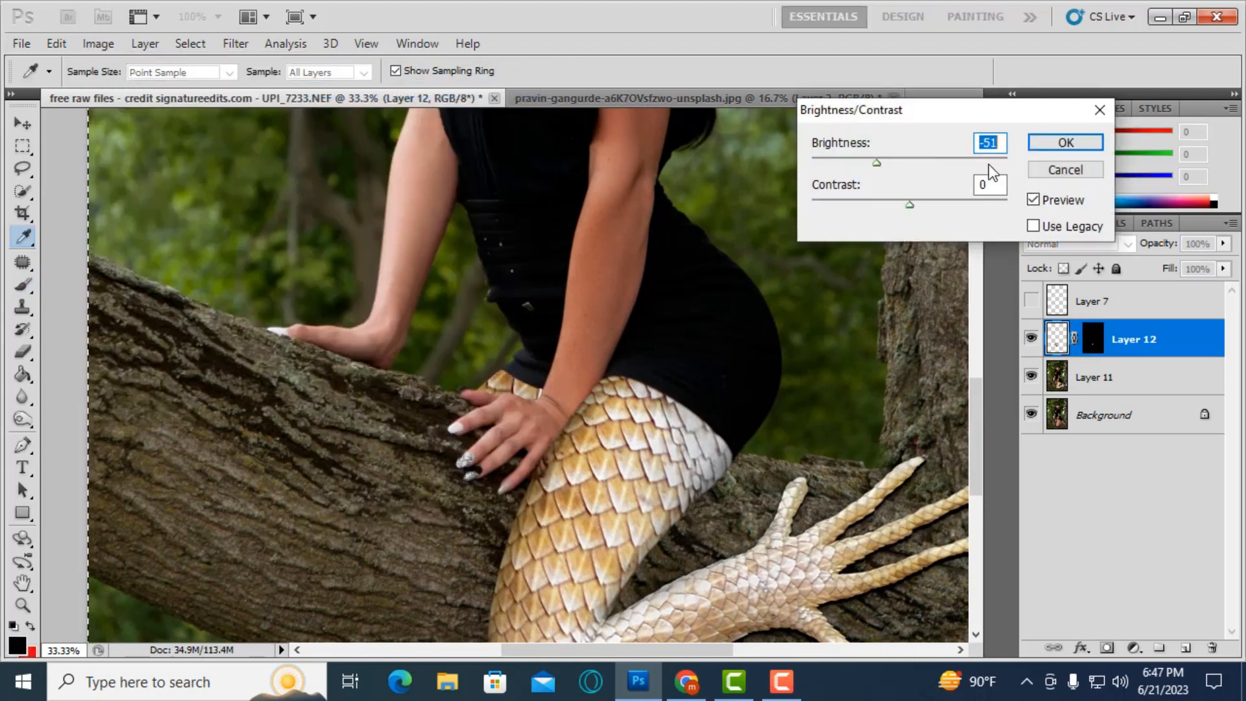
{"action": "key", "text": "Return"}
- Fine-tune the colour of the Layer 12 scale patch with a slight Hue/Saturation adjustment
{"action": "left_click", "coordinate": [98, 43]}
{"action": "mouse_move", "coordinate": [104, 95]}
{"action": "left_click", "coordinate": [528, 189]}
{"action": "left_click_drag", "start_coordinate": [1028, 328], "coordinate": [1008, 326]}
{"action": "left_click", "coordinate": [1220, 119]}
{"action": "key", "text": "ctrl+minus"}
{"action": "key", "text": "ctrl+minus"}
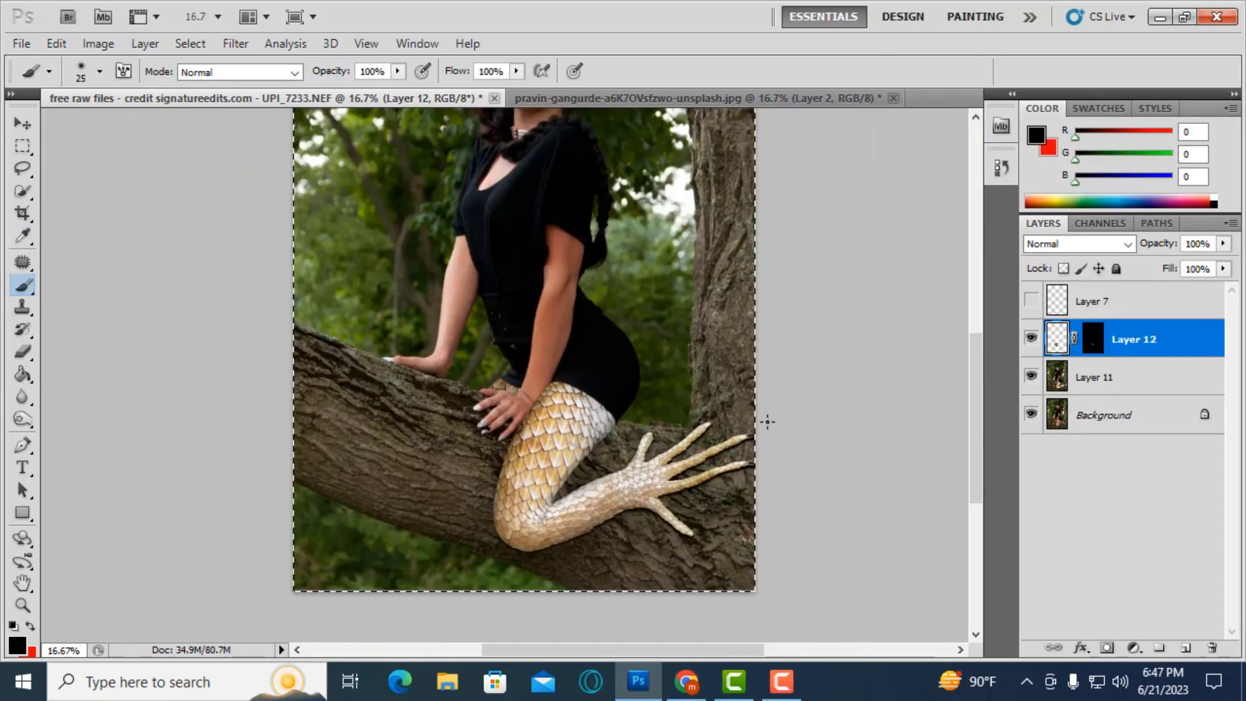
- Compare the image with Layer 12 hidden and shown, and raise the scale patch's brightness slightly with Brightness/Contrast
{"action": "key", "text": "ctrl+plus"}
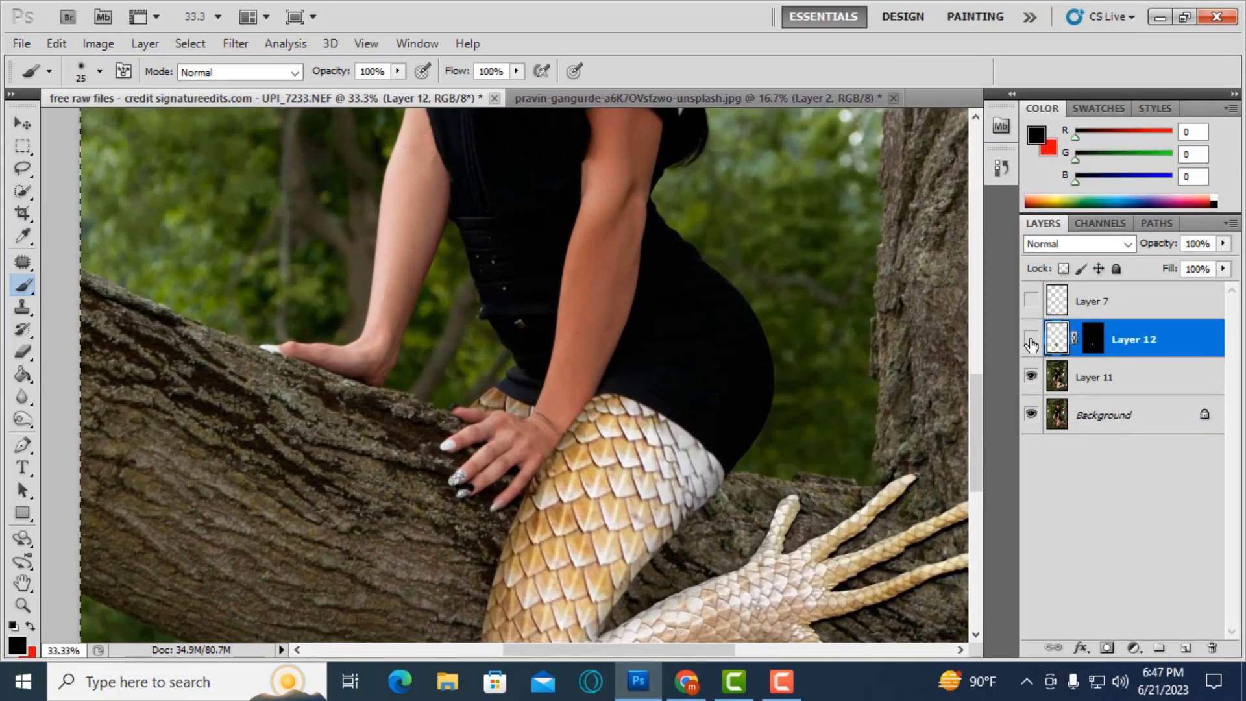
{"action": "left_click", "coordinate": [1031, 337]}
{"action": "left_click", "coordinate": [1032, 337]}
{"action": "left_click", "coordinate": [98, 43]}
{"action": "left_click", "coordinate": [350, 95]}
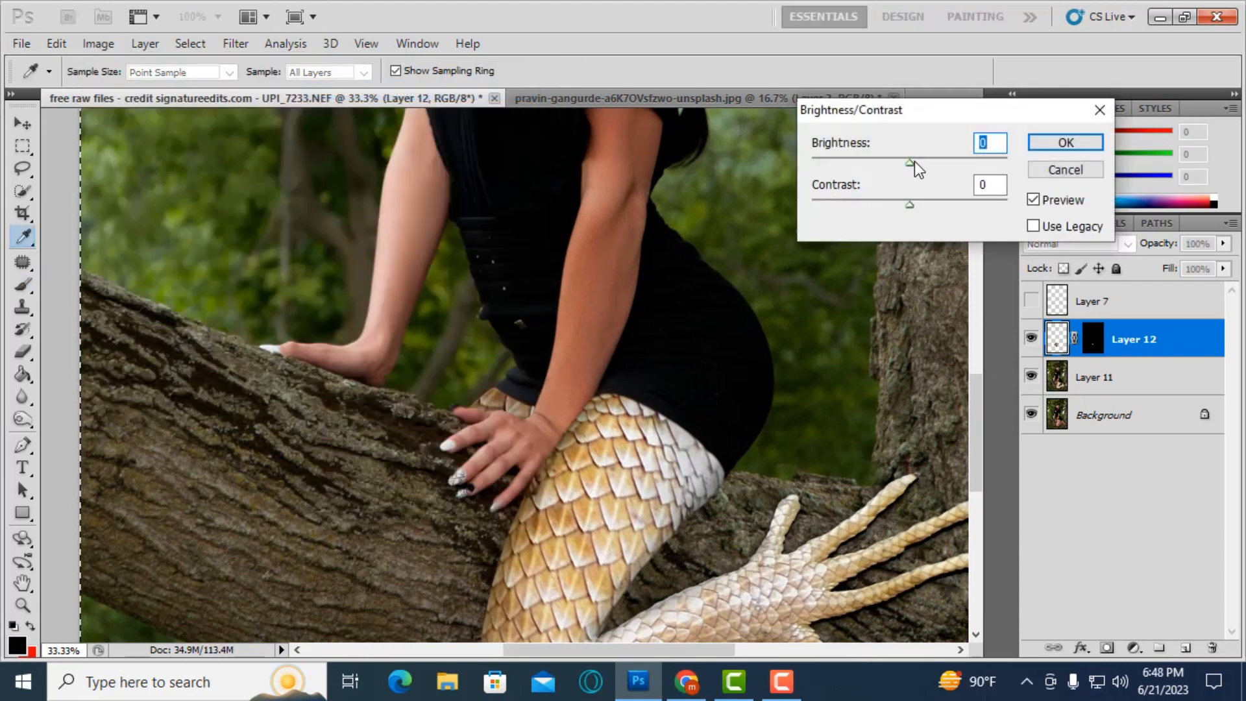
{"action": "left_click_drag", "start_coordinate": [914, 161], "coordinate": [920, 163]}
{"action": "left_click", "coordinate": [1045, 147]}
{"action": "key", "text": "ctrl+minus"}
{"action": "key", "text": "ctrl+minus"}
{"action": "key", "text": "ctrl+minus"}
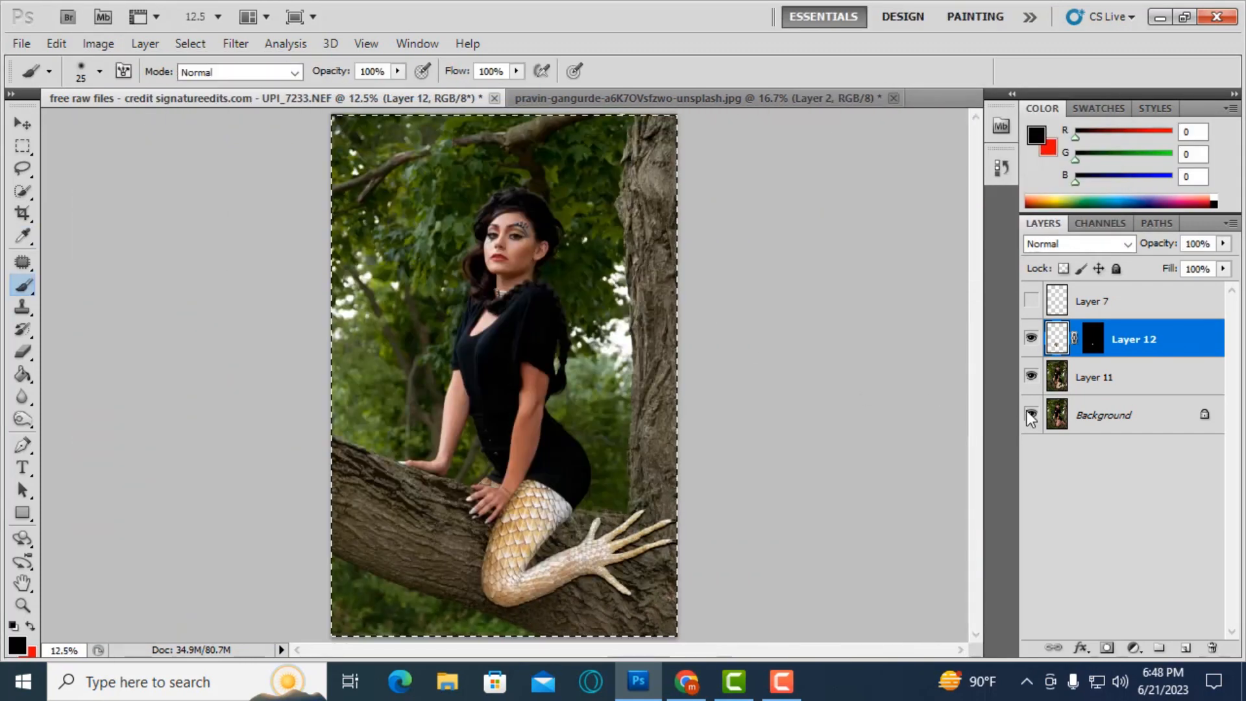